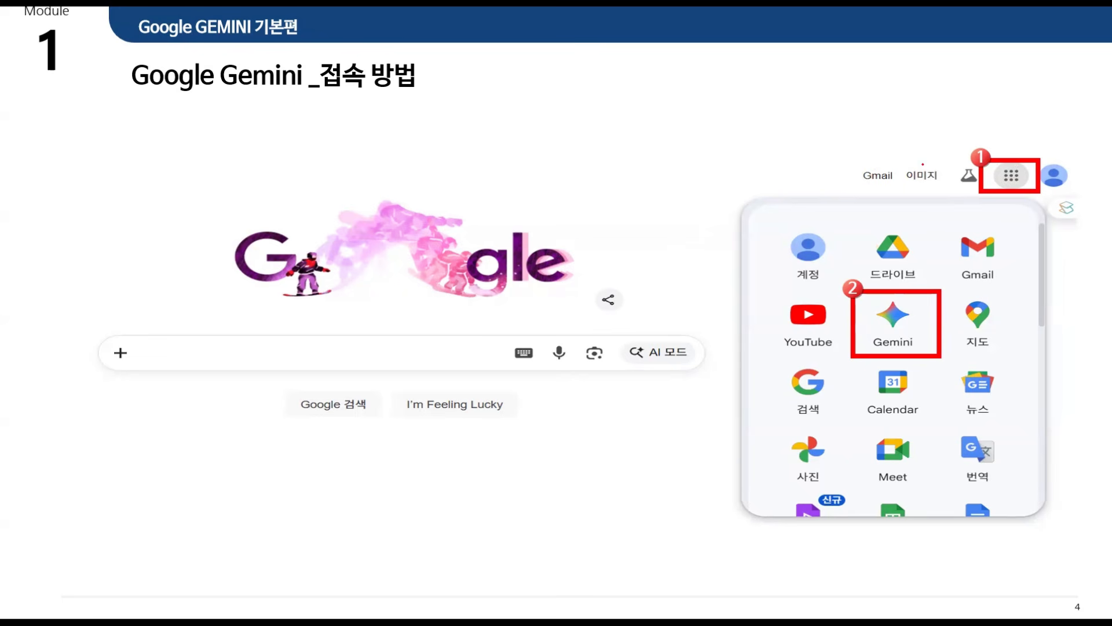
{"action": "mouse_move", "coordinate": [1015, 164]}
{"action": "left_mouse_down"}
{"action": "mouse_move", "coordinate": [997, 169]}
{"action": "mouse_move", "coordinate": [1010, 196]}
{"action": "mouse_move", "coordinate": [1030, 169]}
{"action": "mouse_move", "coordinate": [1005, 165]}
{"action": "mouse_move", "coordinate": [1013, 152]}
{"action": "left_mouse_up"}
{"action": "key", "text": "Escape"}
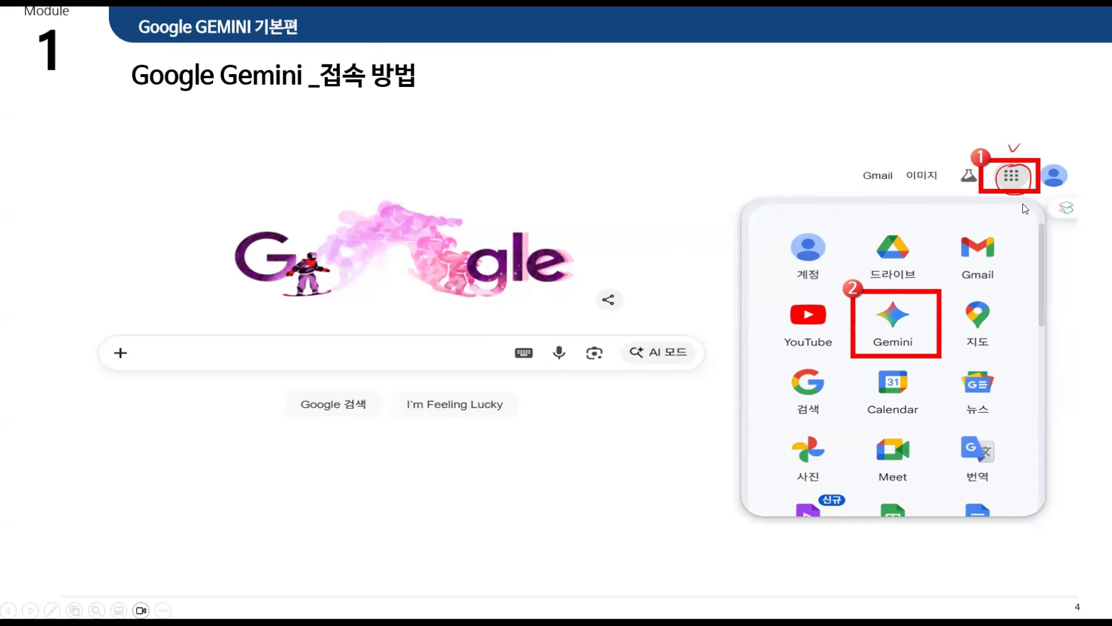
{"action": "key", "text": "ctrl+p"}
{"action": "mouse_move", "coordinate": [892, 297]}
{"action": "left_mouse_down"}
{"action": "mouse_move", "coordinate": [871, 313]}
{"action": "mouse_move", "coordinate": [883, 335]}
{"action": "mouse_move", "coordinate": [909, 319]}
{"action": "mouse_move", "coordinate": [891, 302]}
{"action": "left_mouse_up"}
{"action": "left_click_drag", "start_coordinate": [876, 351], "coordinate": [912, 352]}
{"action": "key", "text": "Escape"}
{"action": "left_click", "coordinate": [954, 322]}
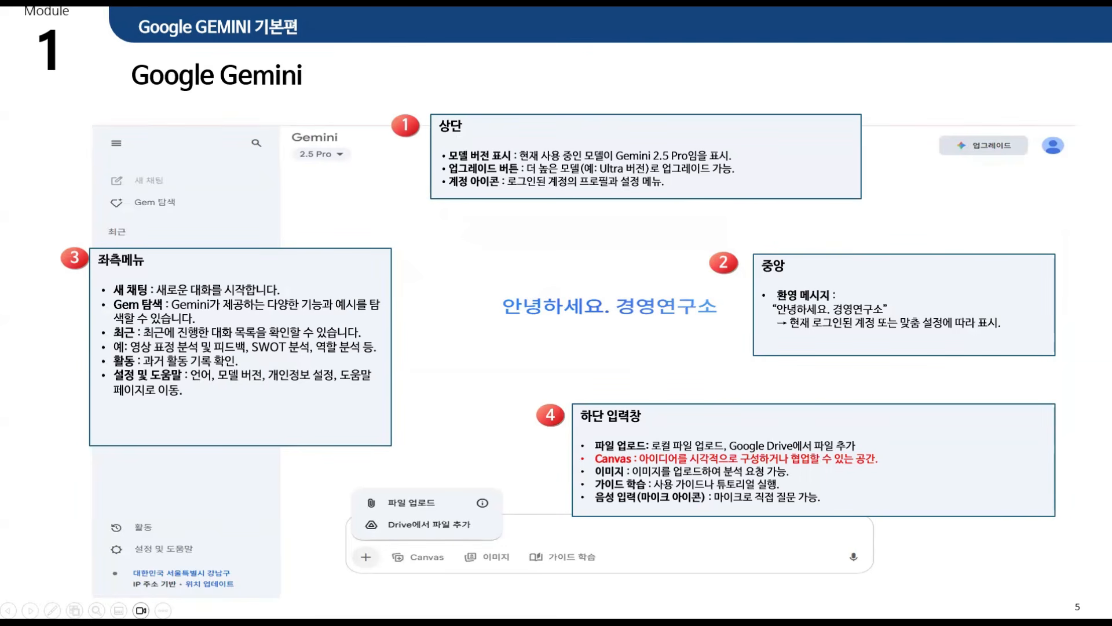
- Switch to the browser's Google homepage and open Gemini from the Google apps launcher
{"action": "left_click_drag", "start_coordinate": [0, 79], "coordinate": [434, 79]}
{"action": "double_click", "coordinate": [434, 78]}
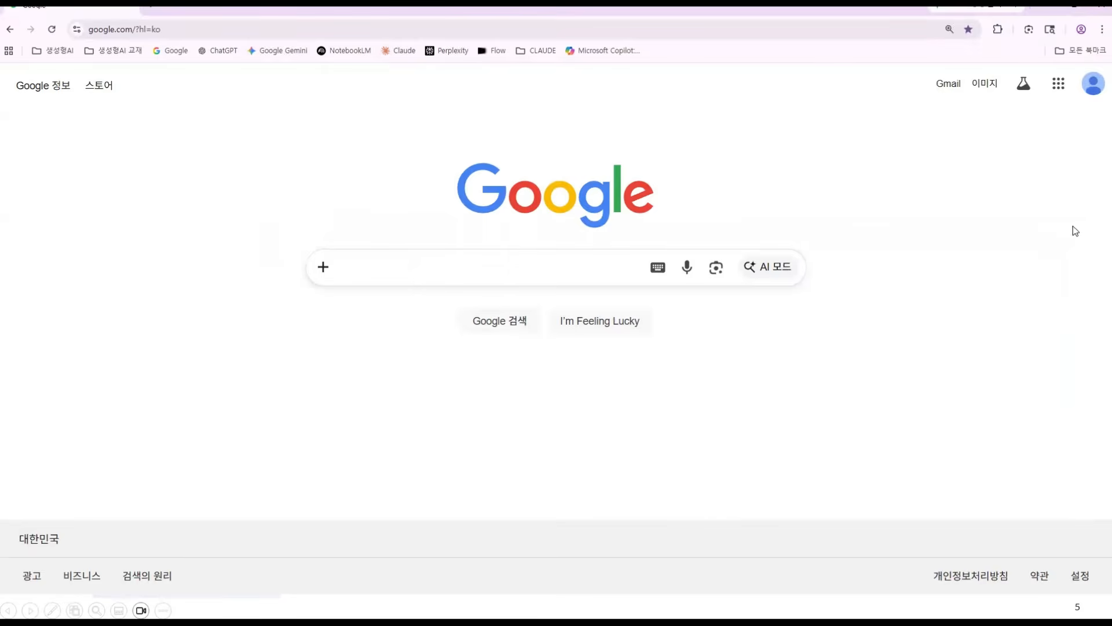
{"action": "left_click", "coordinate": [1058, 84]}
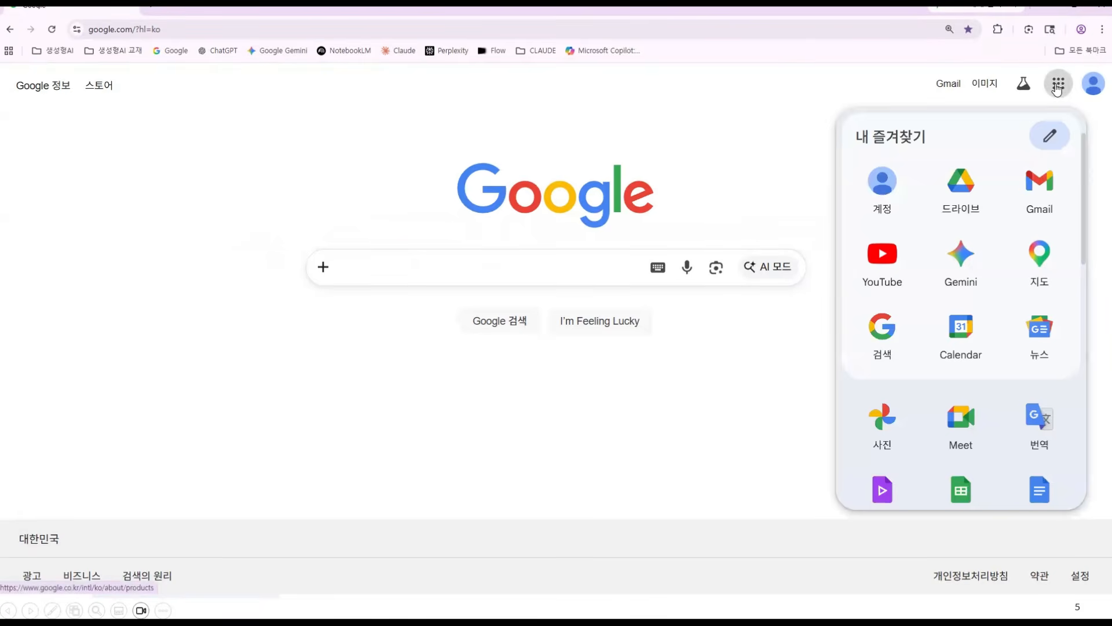
{"action": "left_click", "coordinate": [977, 258]}
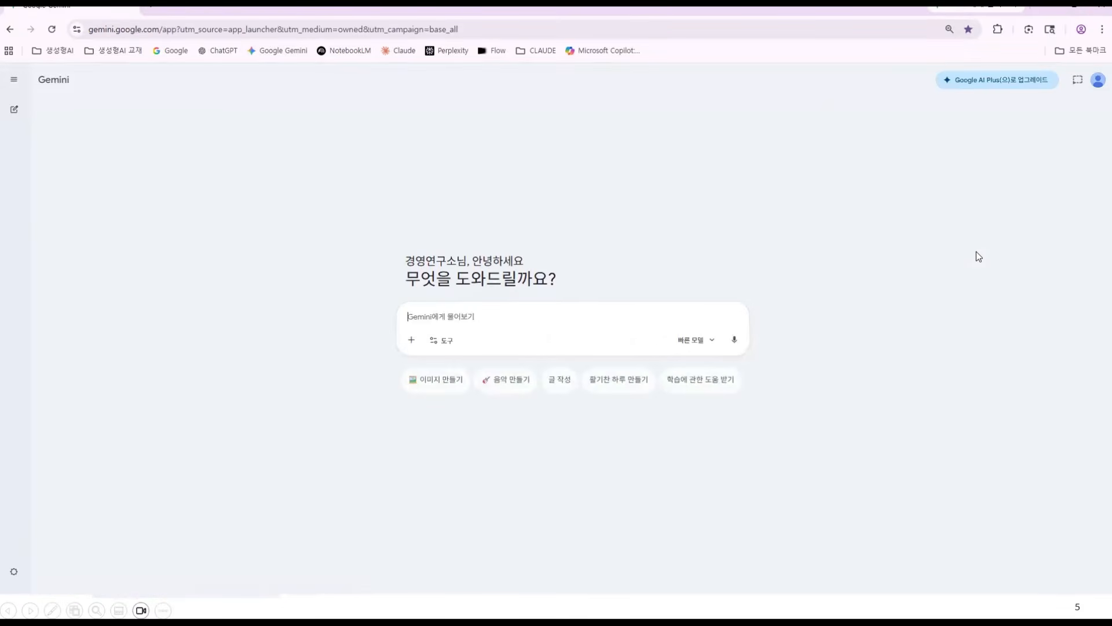
- Expand Gemini's side menu to show the notebooks, Gems and chats
{"action": "key", "text": "ctrl+plus"}
{"action": "key", "text": "ctrl+plus"}
{"action": "key", "text": "ctrl+plus"}
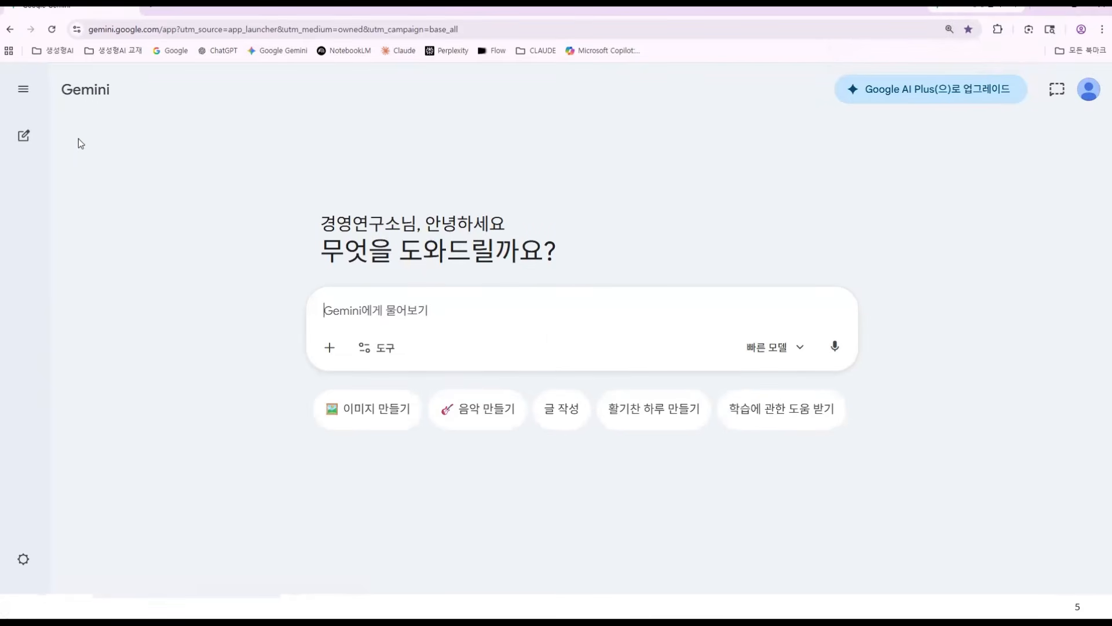
{"action": "left_click", "coordinate": [24, 88]}
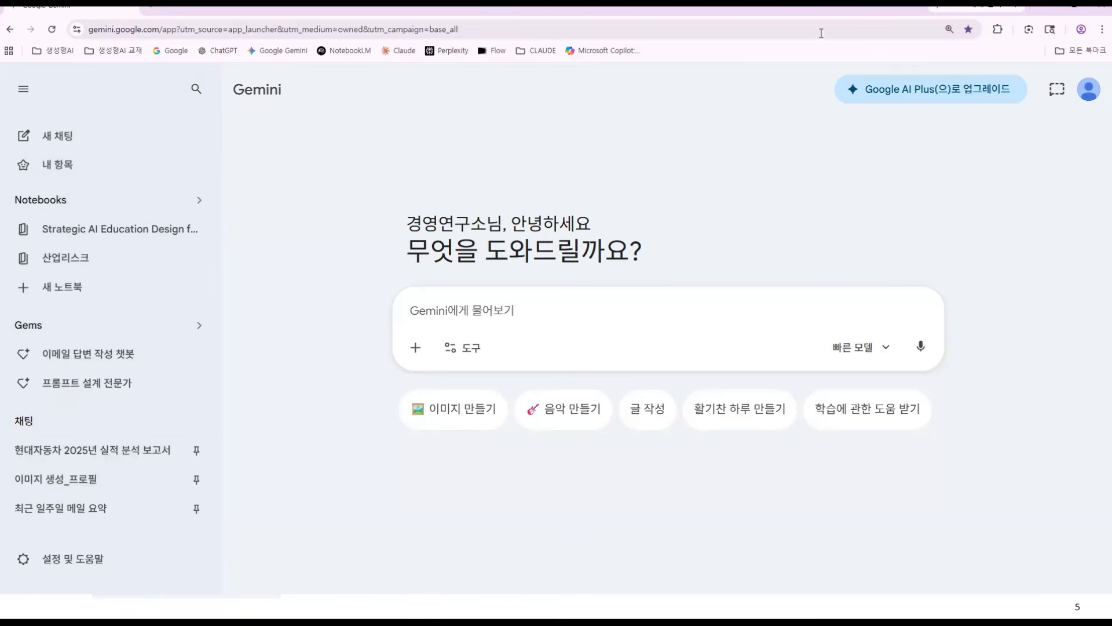
{"action": "left_click", "coordinate": [1058, 13]}
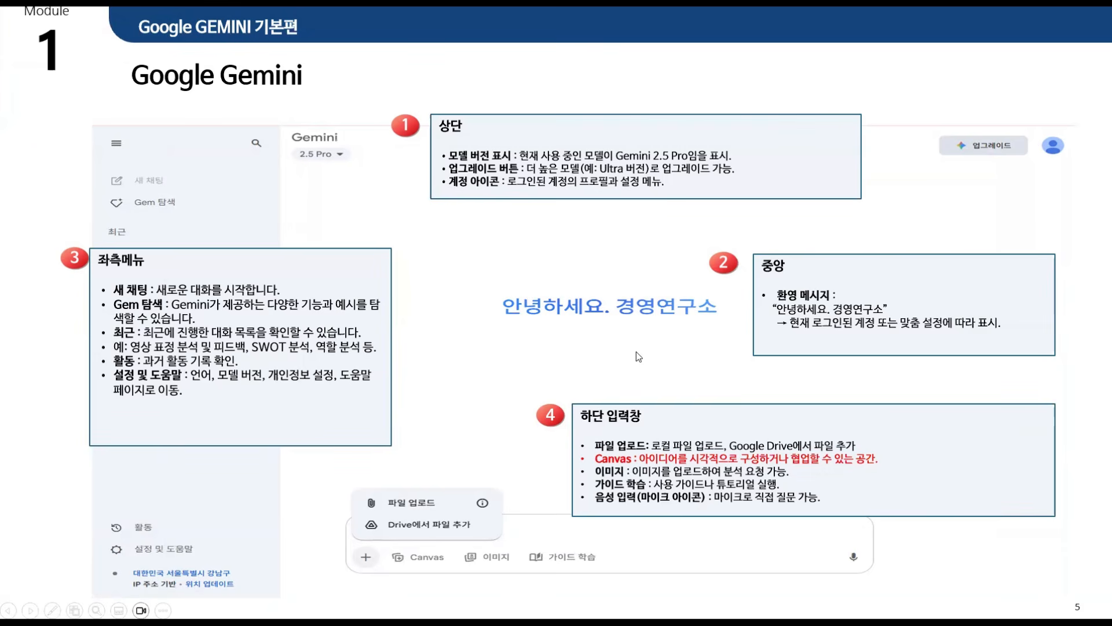
{"action": "left_click", "coordinate": [377, 438]}
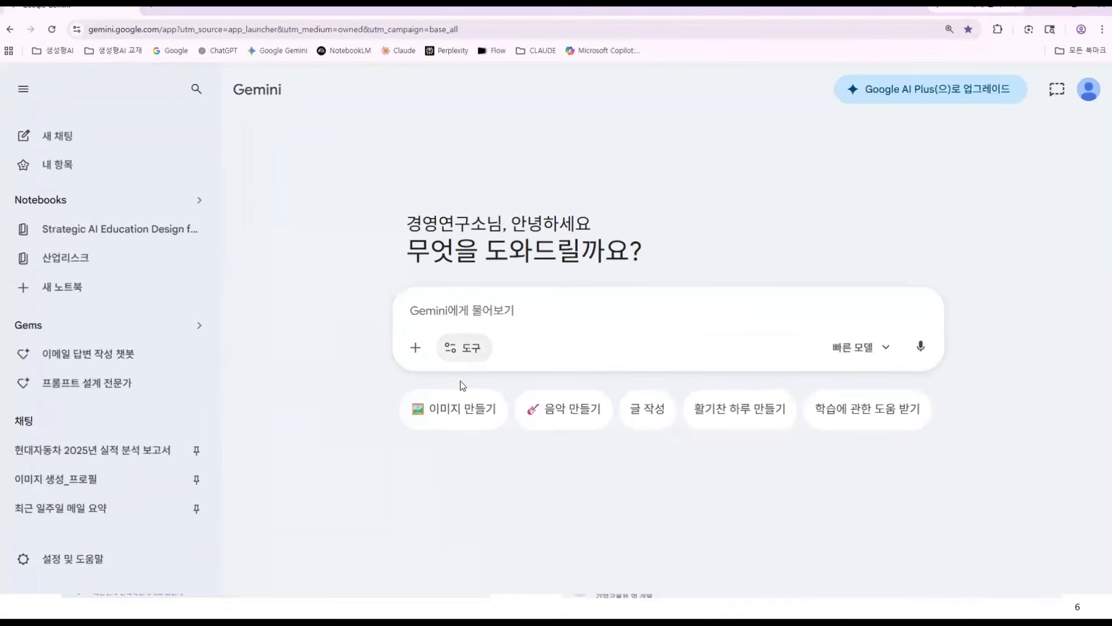
- Open the Gems page and look through the Google-made Gems and the 내 Gems list in the Gem manager
{"action": "left_click", "coordinate": [38, 325]}
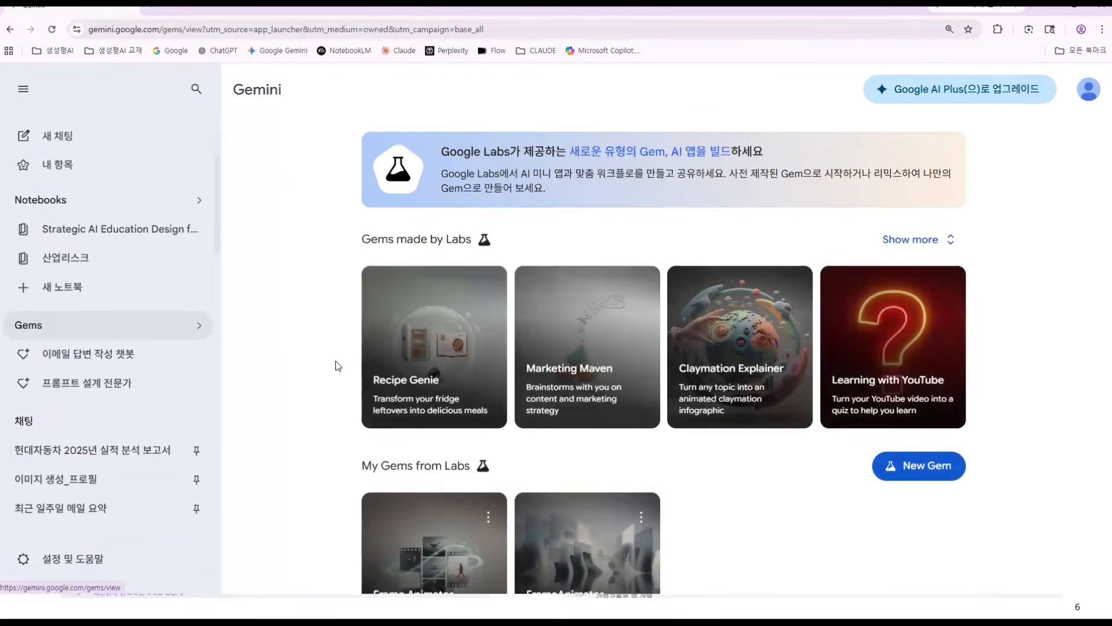
{"action": "scroll", "coordinate": [337, 365], "scroll_direction": "down", "scroll_amount": 9}
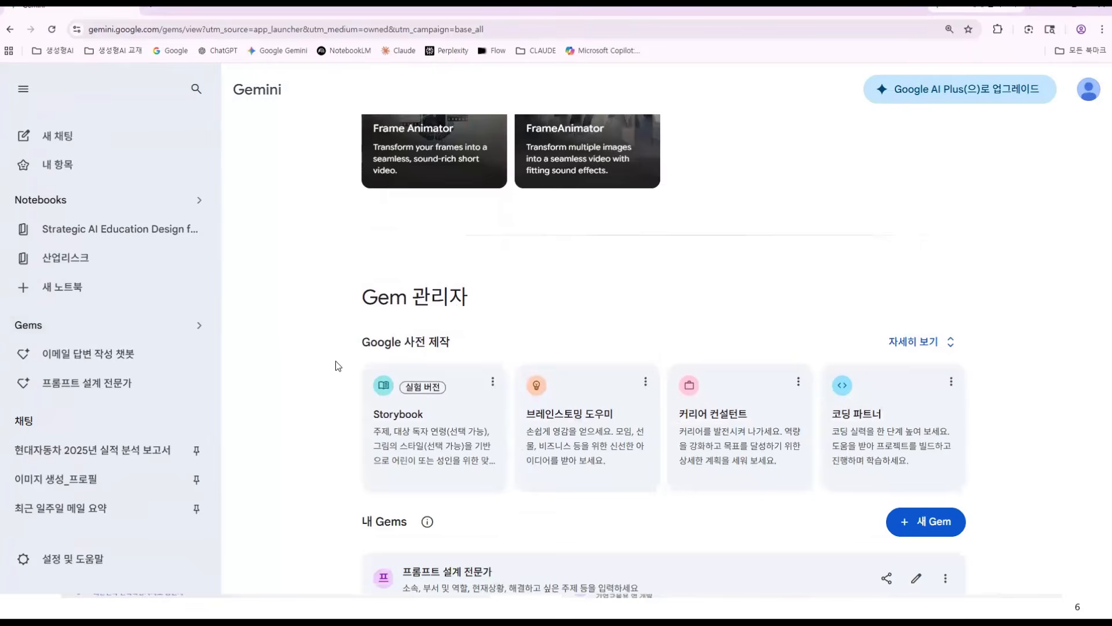
{"action": "scroll", "coordinate": [337, 365], "scroll_direction": "down", "scroll_amount": 2}
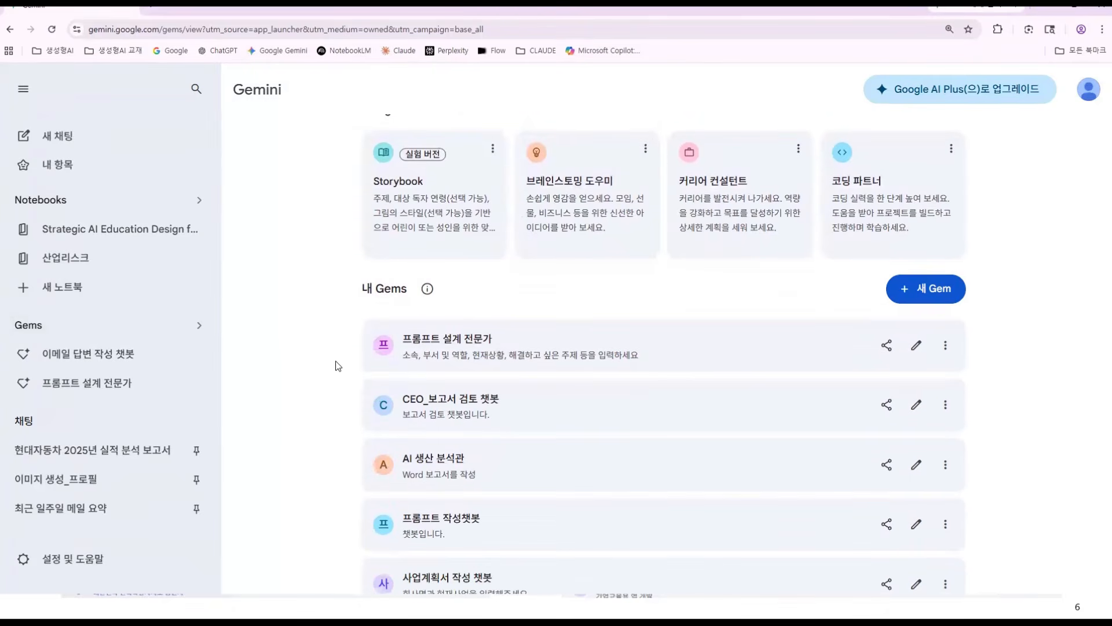
{"action": "scroll", "coordinate": [338, 366], "scroll_direction": "down", "scroll_amount": 1}
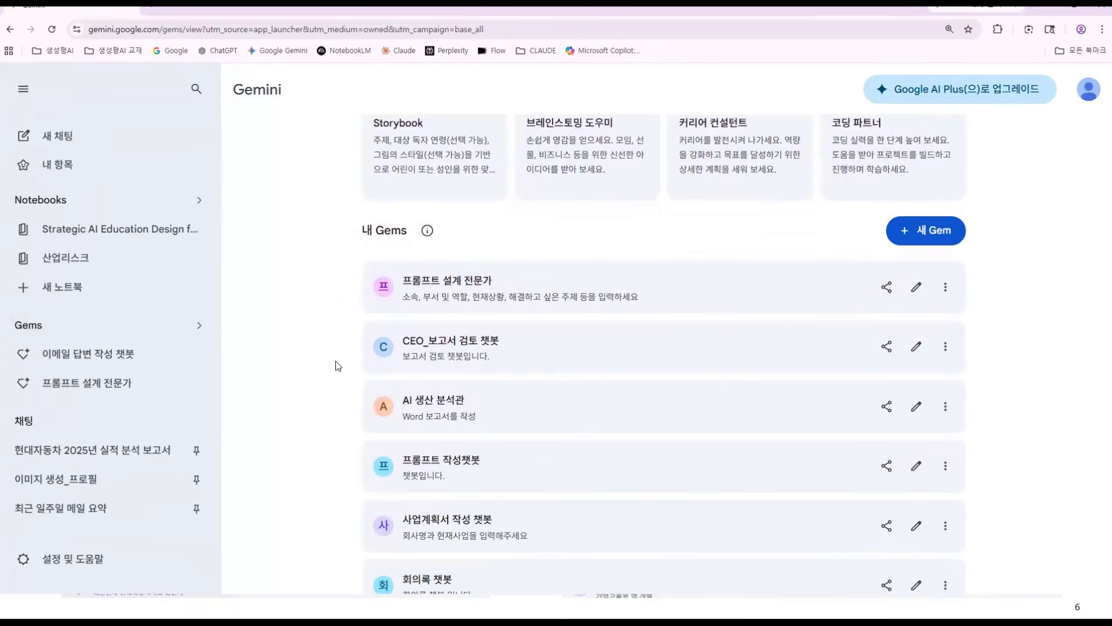
{"action": "scroll", "coordinate": [338, 366], "scroll_direction": "down", "scroll_amount": 6}
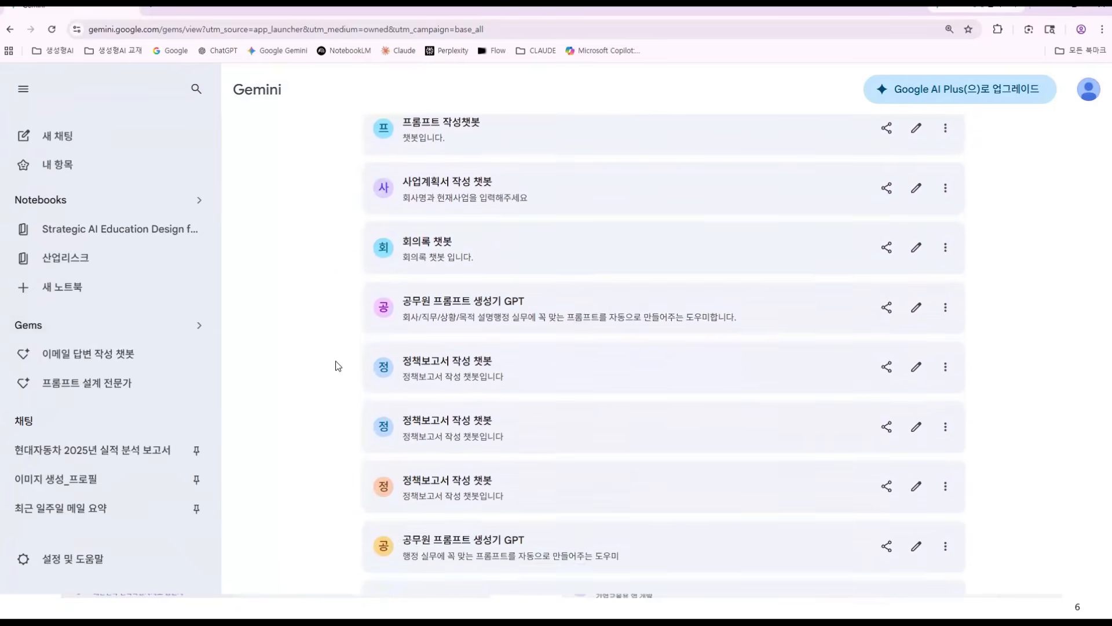
{"action": "scroll", "coordinate": [337, 366], "scroll_direction": "up", "scroll_amount": 8}
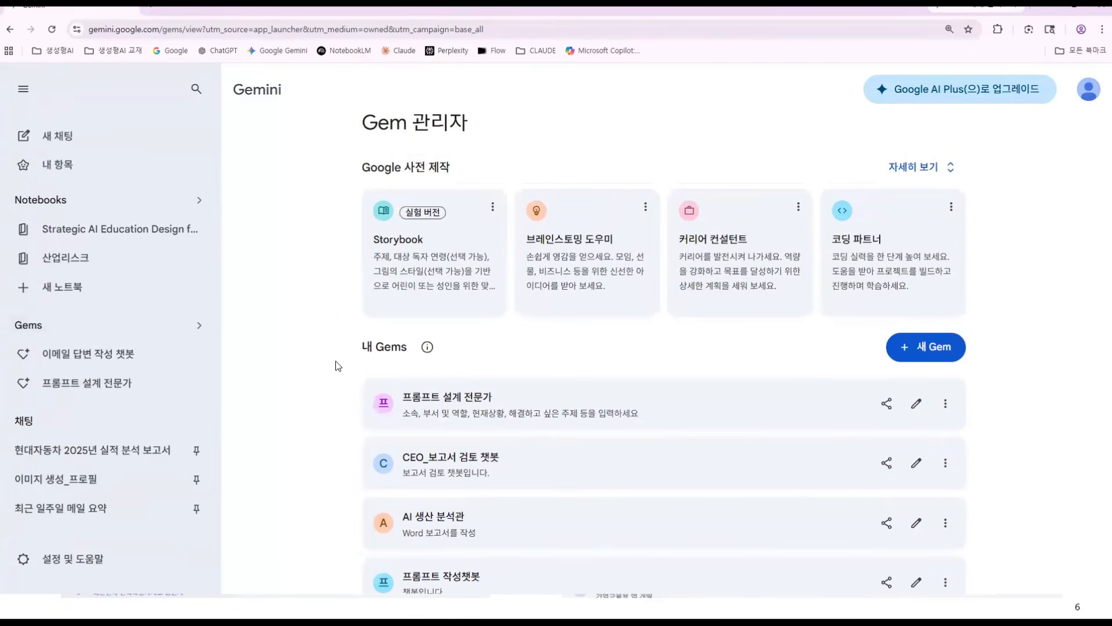
{"action": "scroll", "coordinate": [337, 365], "scroll_direction": "up", "scroll_amount": 1}
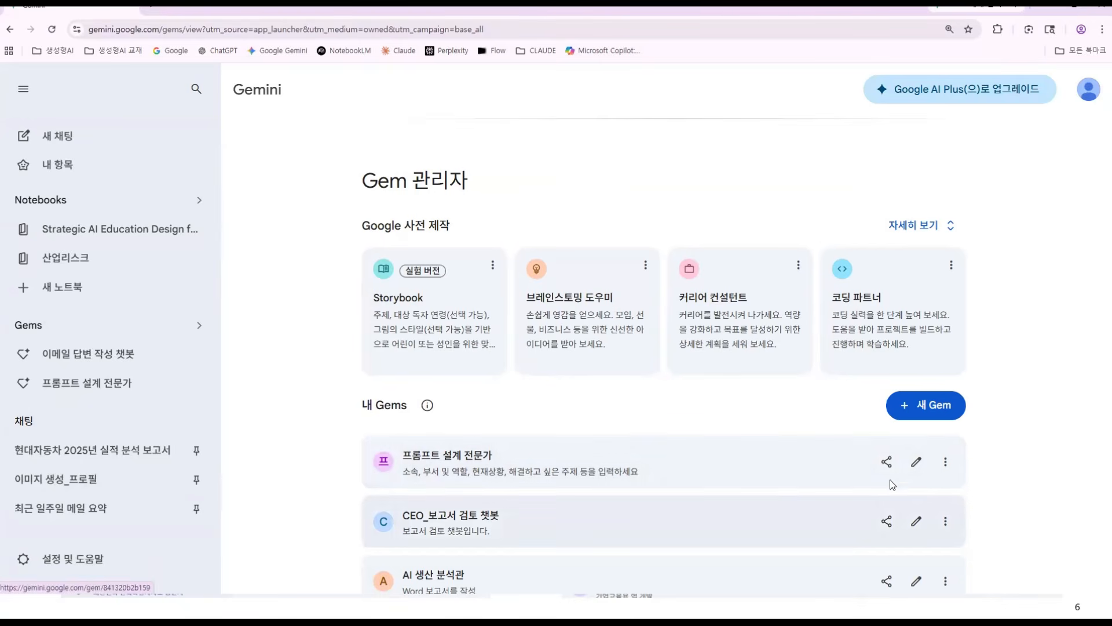
- View the sharing options of the "프롬프트 설계 전문가" Gem and close them without changes
{"action": "left_click", "coordinate": [887, 462]}
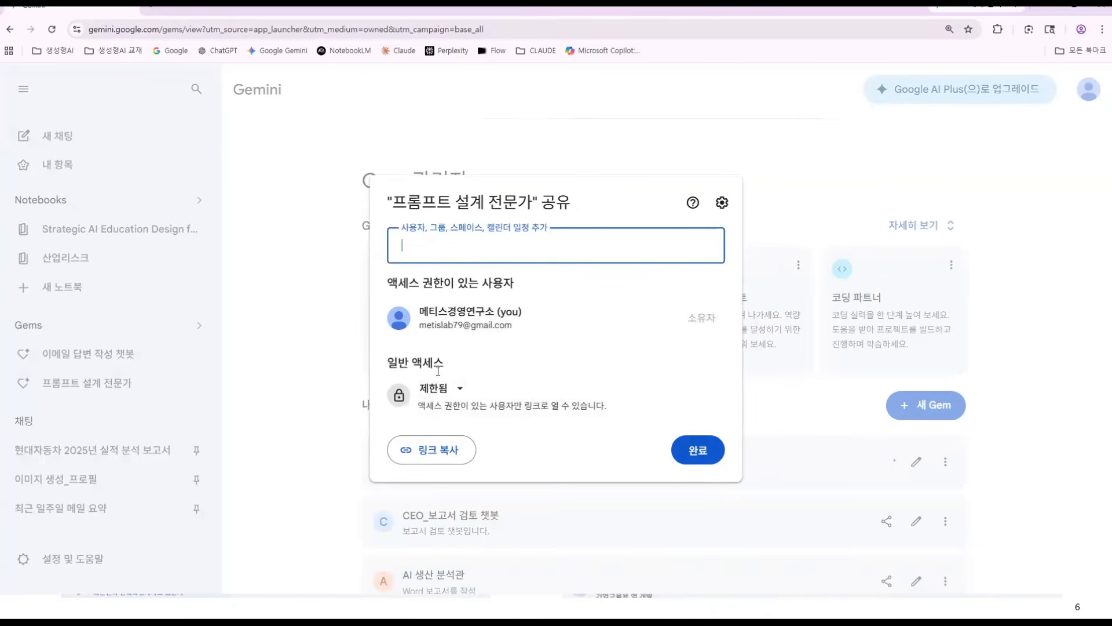
{"action": "left_click", "coordinate": [316, 407]}
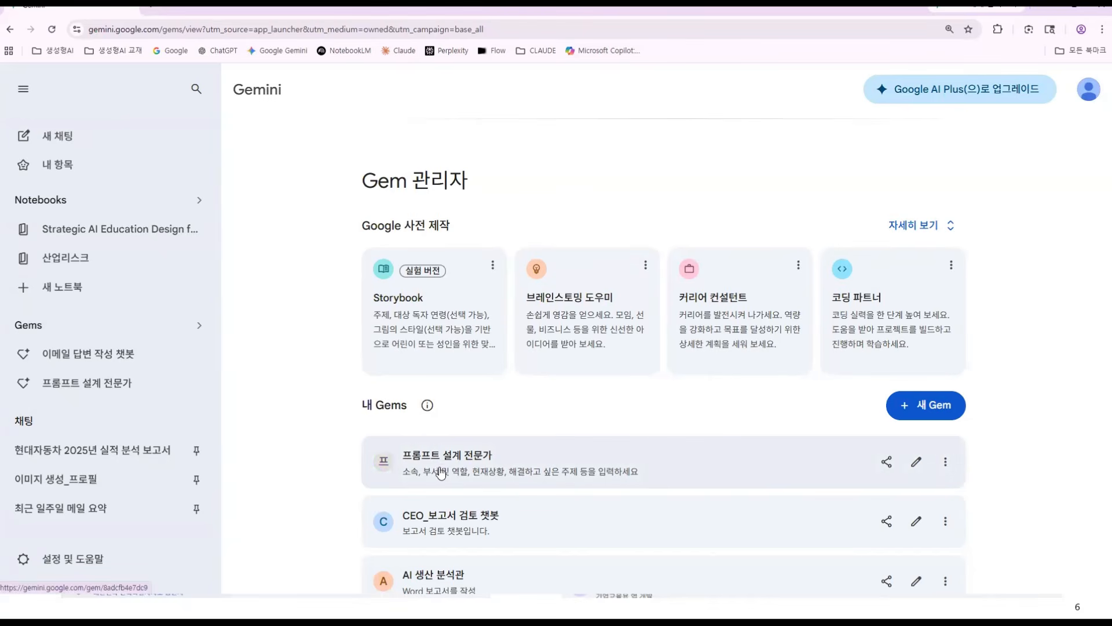
- Open the "프롬프트 설계 전문가" Gem and enter "중견 제조기업 전략기획팀 팀장이야" as the first line of the prompt
{"action": "left_click", "coordinate": [467, 468]}
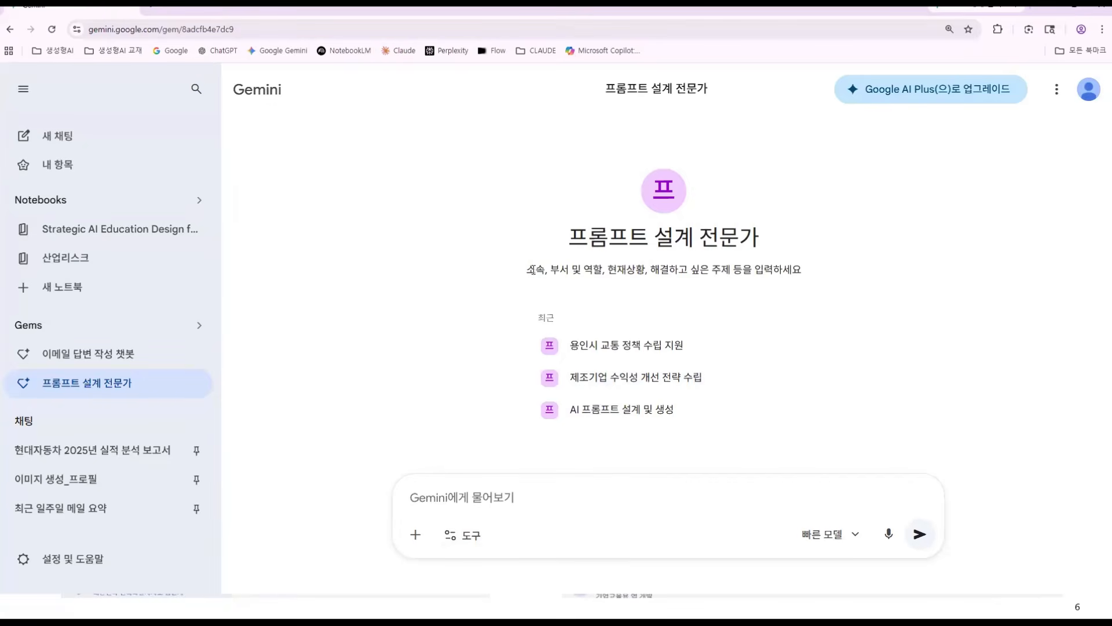
{"action": "left_click_drag", "start_coordinate": [528, 271], "coordinate": [791, 270]}
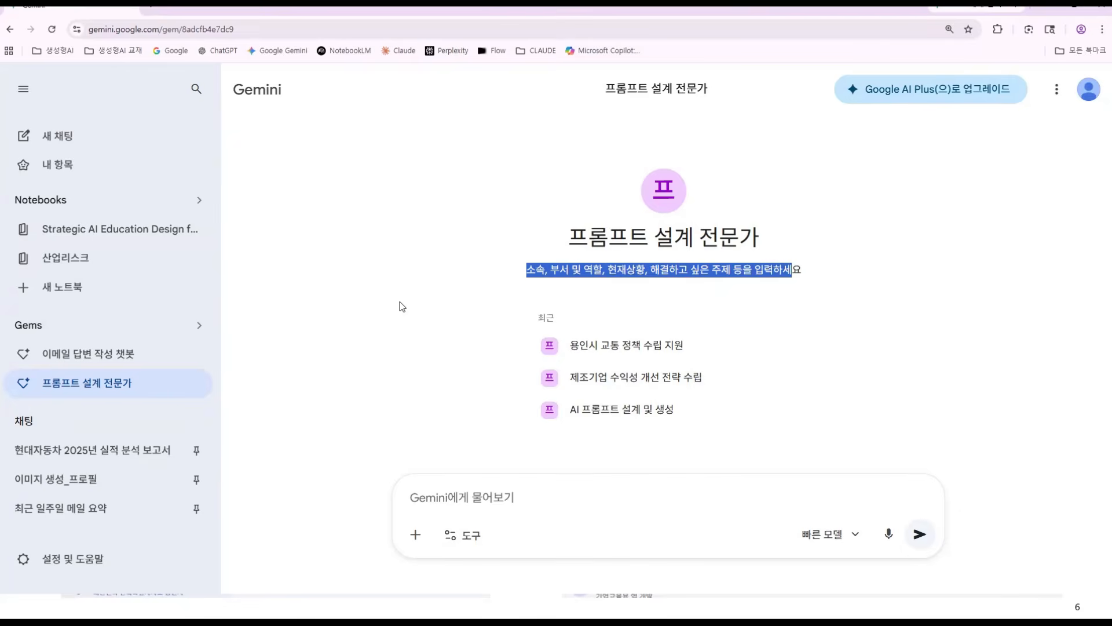
{"action": "left_click", "coordinate": [399, 307]}
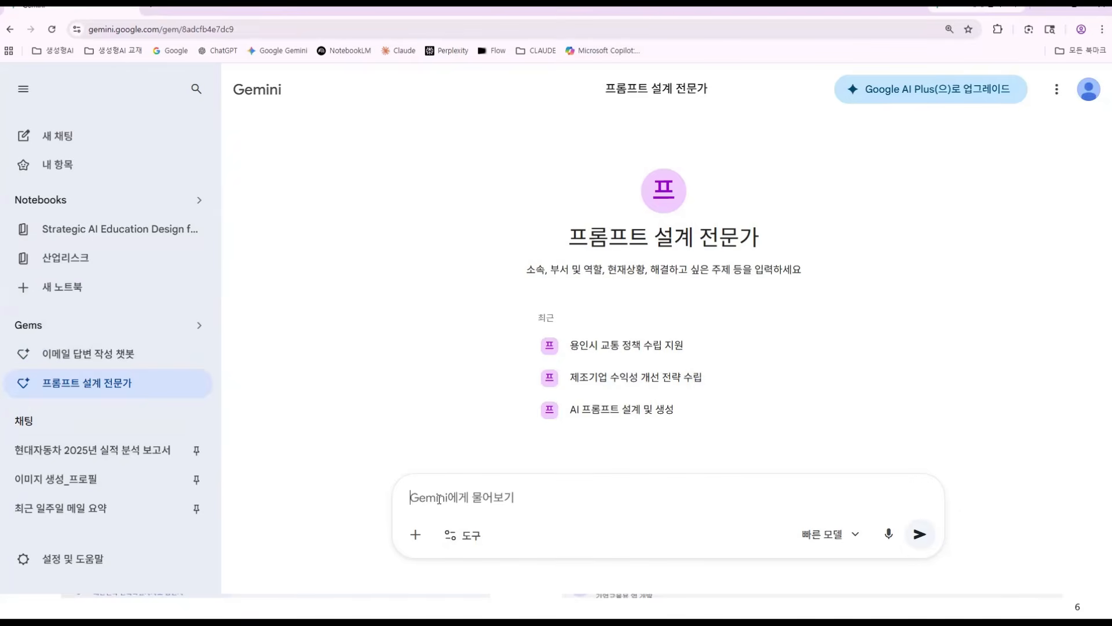
{"action": "type", "text": "중견"}
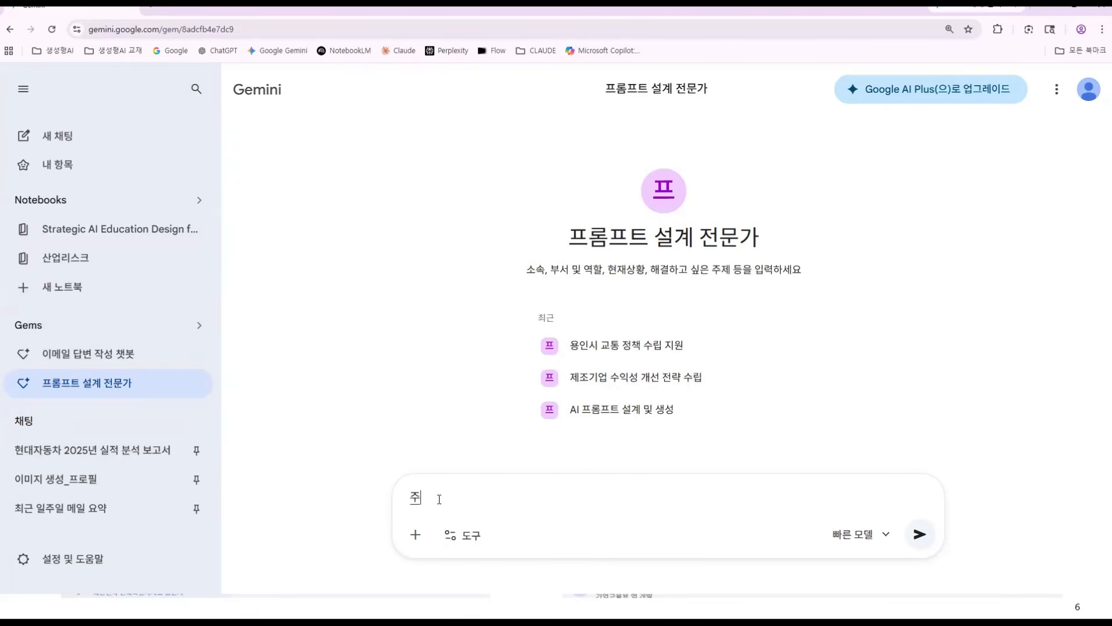
{"action": "type", "text": " 제조기업 전"}
{"action": "type", "text": "략기획팀 "}
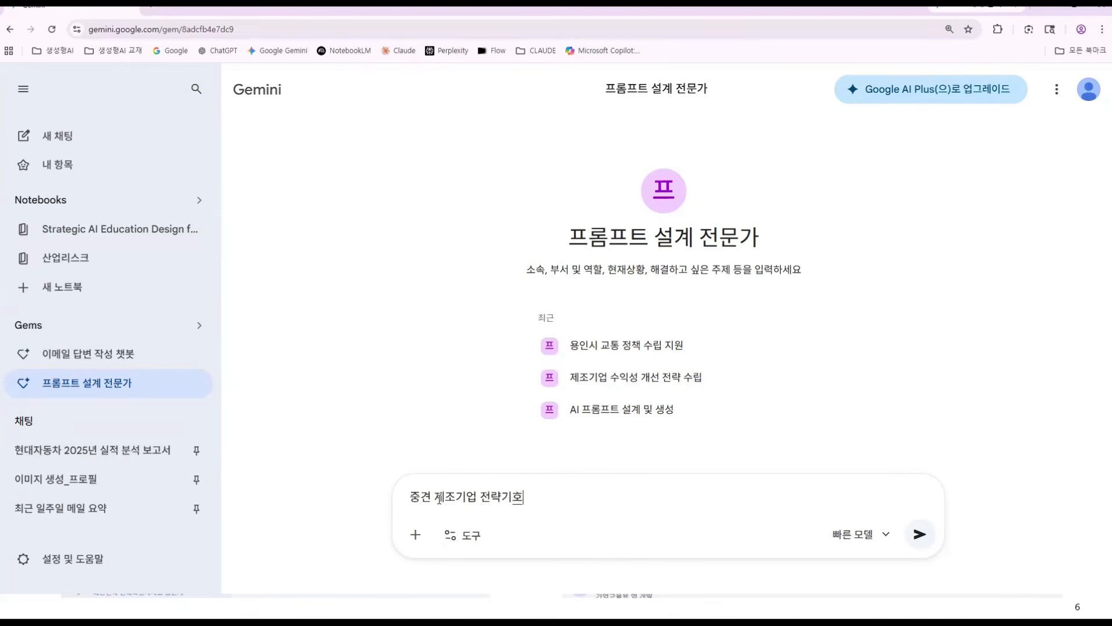
{"action": "type", "text": "팀장이야"}
{"action": "key", "text": "shift+Return"}
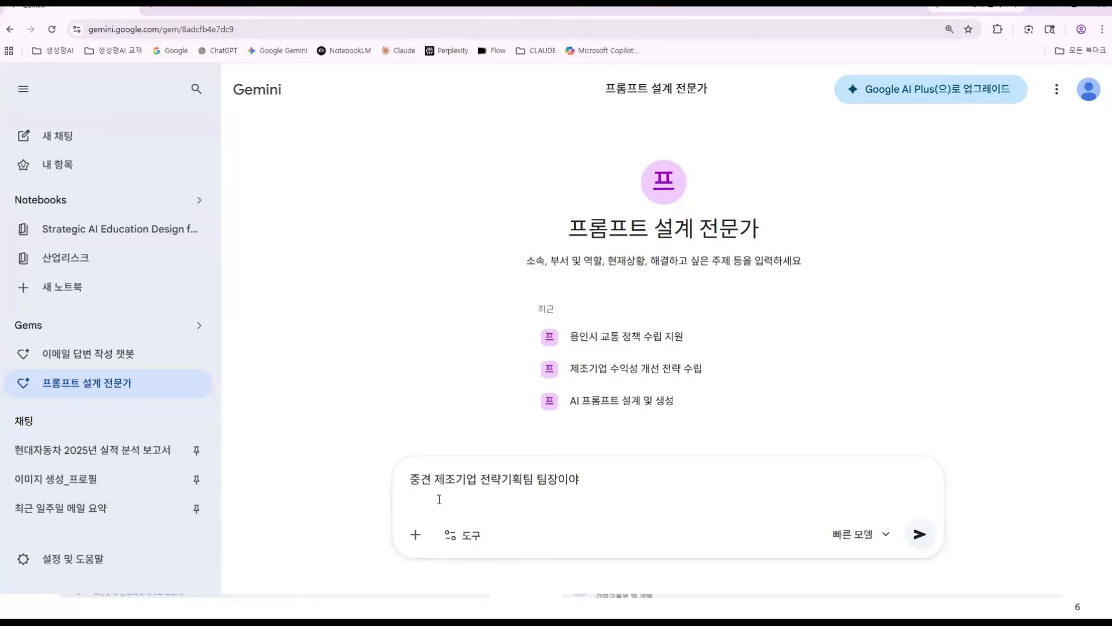
- Add the prompt's second line "최근 원가 상승과 글로벌 경쟁 심화로 수익성이 악화되고 있어" and start a new line
{"action": "type", "text": "최근 뭔가 상승과 글로벌 경쟁 심"}
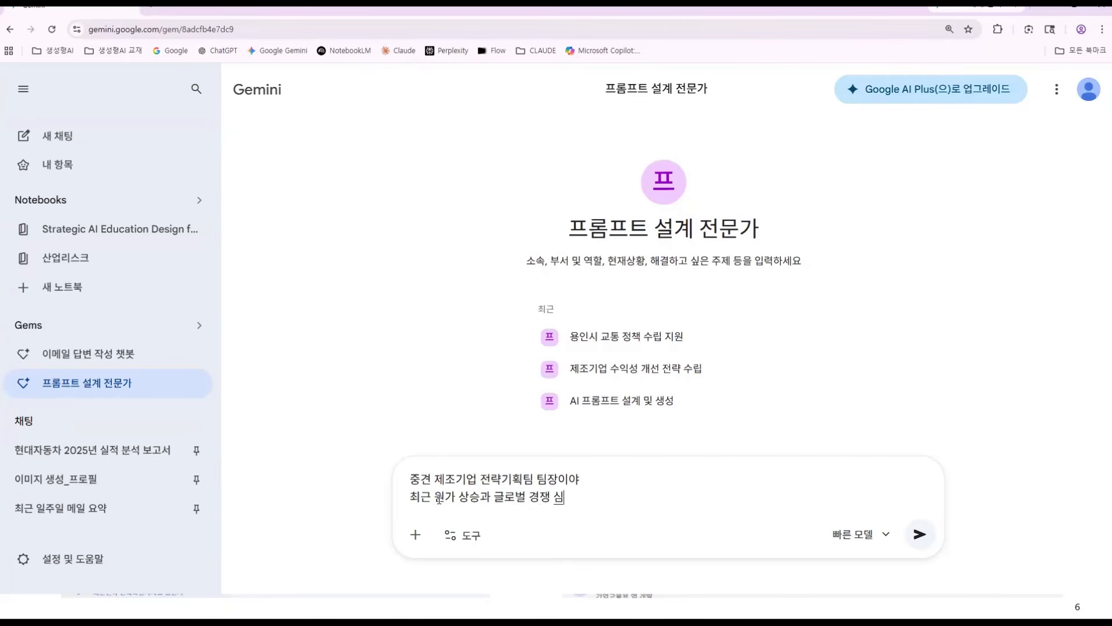
{"action": "type", "text": "화로 수익성이 악화되어"}
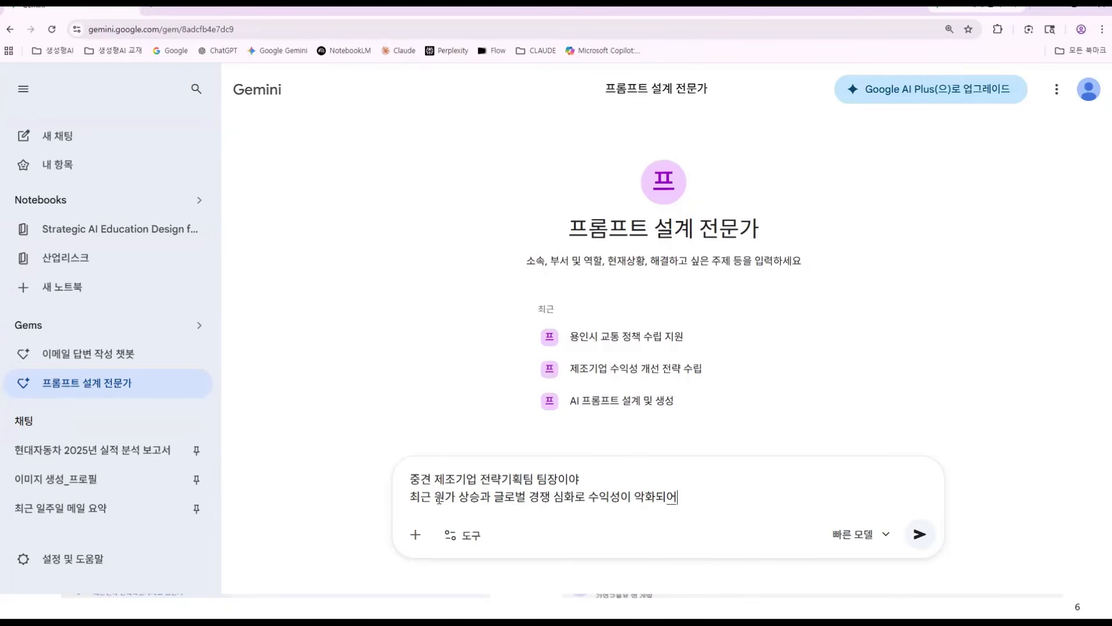
{"action": "key", "text": "BackSpace"}
{"action": "type", "text": "고 있어"}
{"action": "key", "text": "shift+Return"}
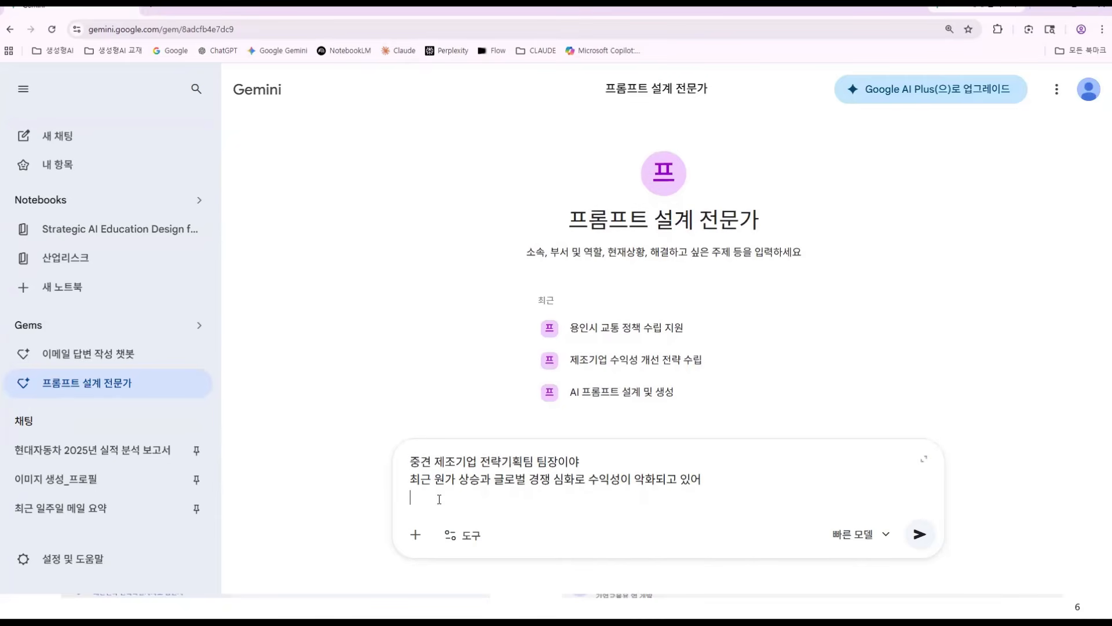
- Add the prompt's third line "비용구조개선과 신규 수익원 발굴을 위한 전략보고서를 작성하고 싶어"
{"action": "type", "text": "빙ㅇ콰"}
{"action": "key", "text": "BackSpace"}
{"action": "key", "text": "BackSpace"}
{"action": "key", "text": "BackSpace"}
{"action": "key", "text": "BackSpace"}
{"action": "type", "text": "베"}
{"action": "key", "text": "BackSpace"}
{"action": "type", "text": "비용구조개선과 시규"}
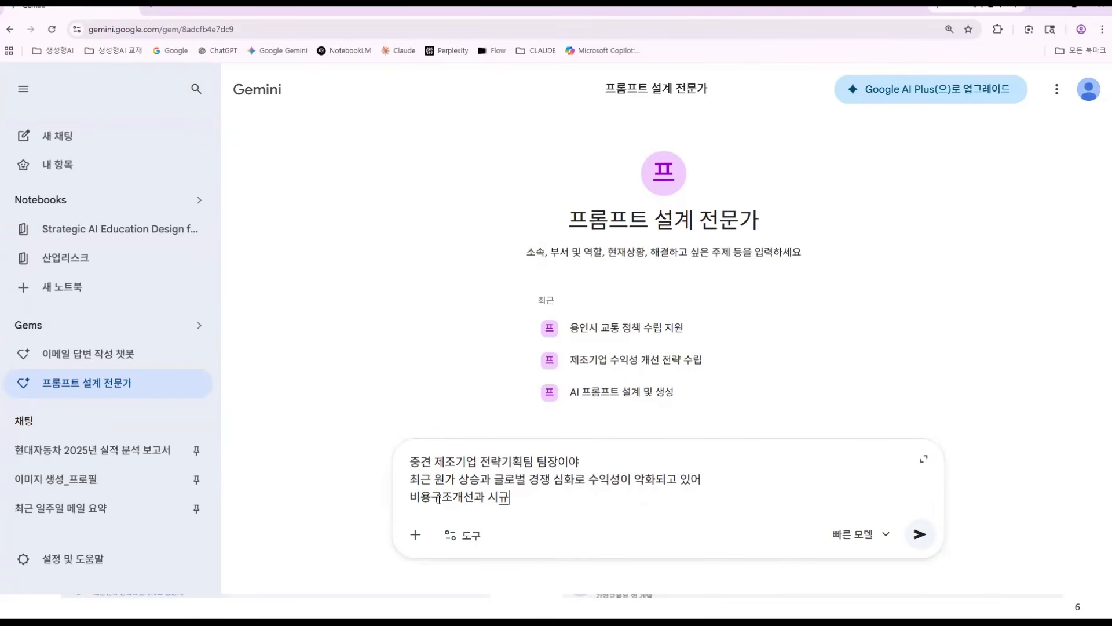
{"action": "key", "text": "BackSpace"}
{"action": "key", "text": "BackSpace"}
{"action": "type", "text": "신규 수익원 발굴을 "}
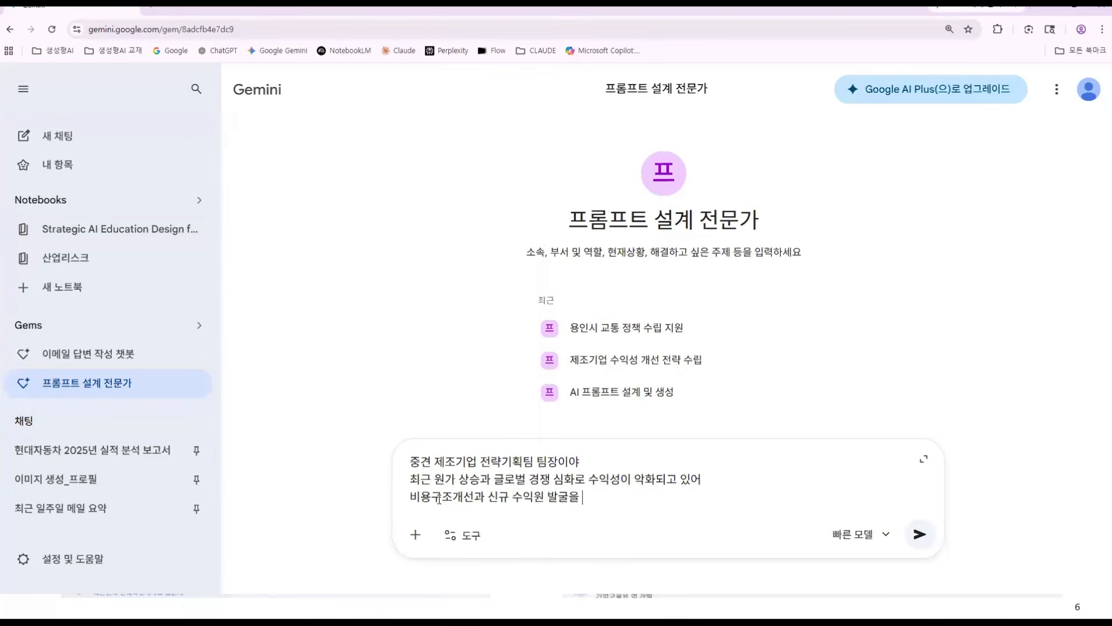
{"action": "type", "text": "위한 전략보고서를 작성하"}
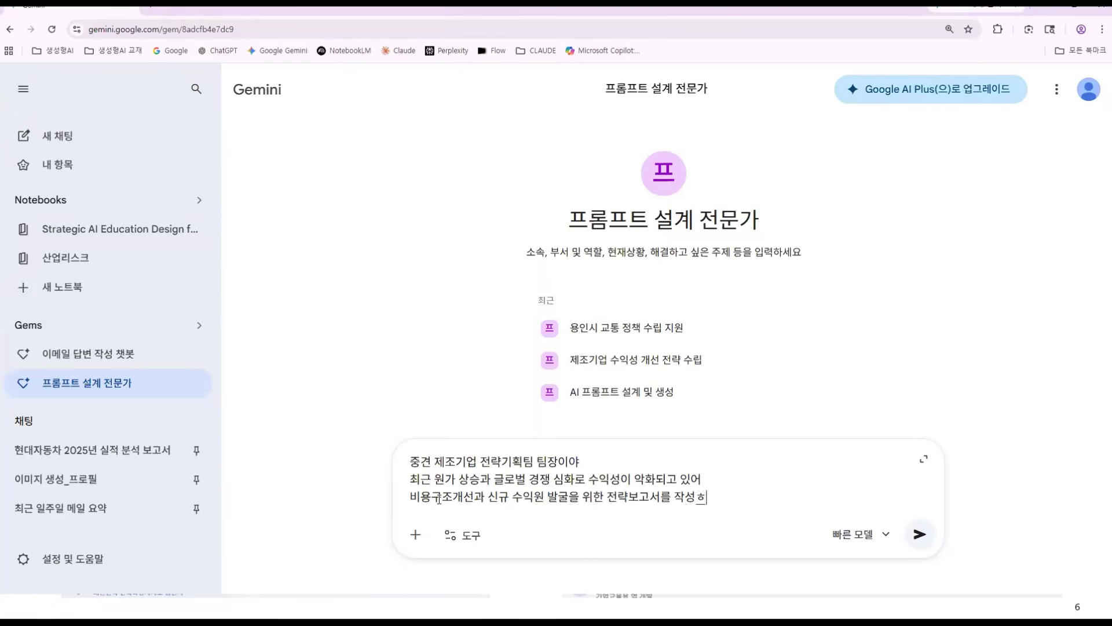
{"action": "type", "text": "고 싶어"}
- Turn on the Canvas tool for the prompt and submit it to the Gem
{"action": "left_click", "coordinate": [459, 542]}
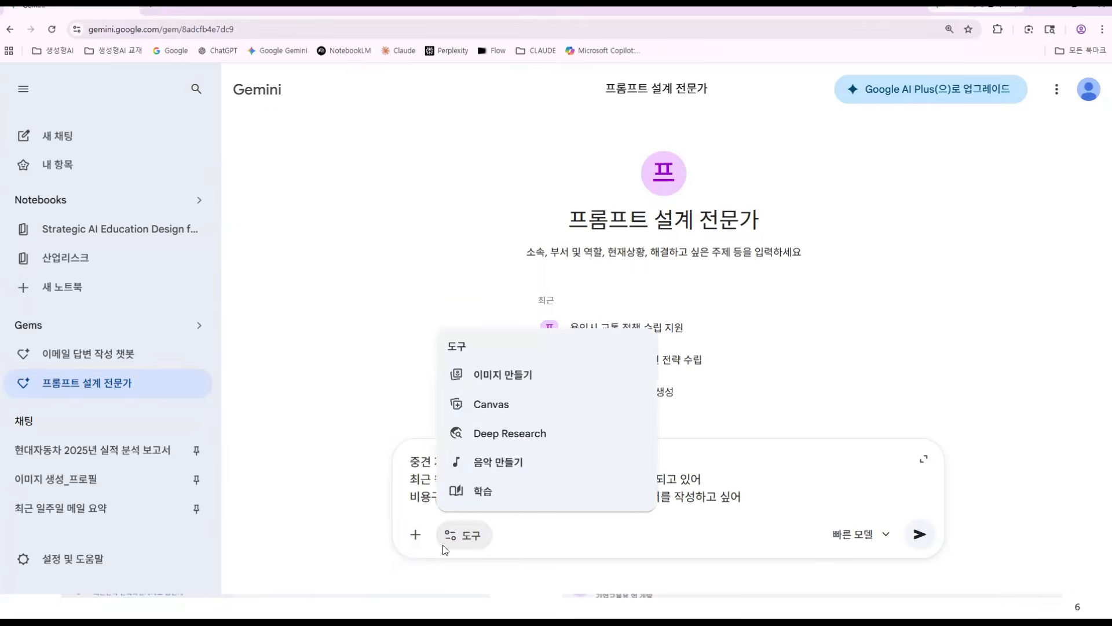
{"action": "left_click", "coordinate": [535, 410]}
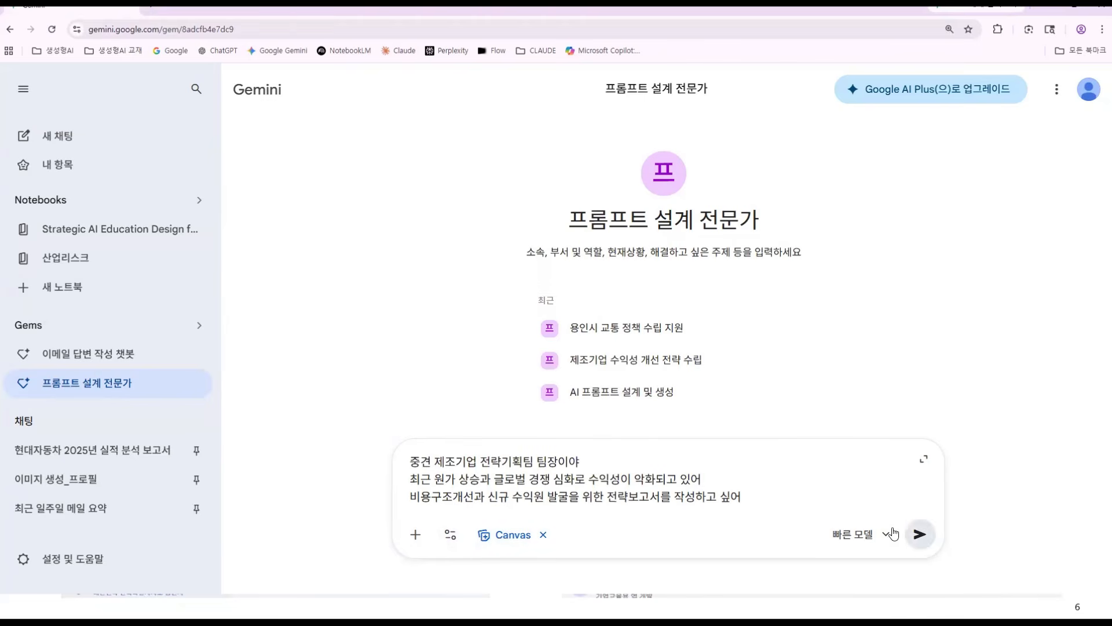
{"action": "left_click", "coordinate": [921, 534]}
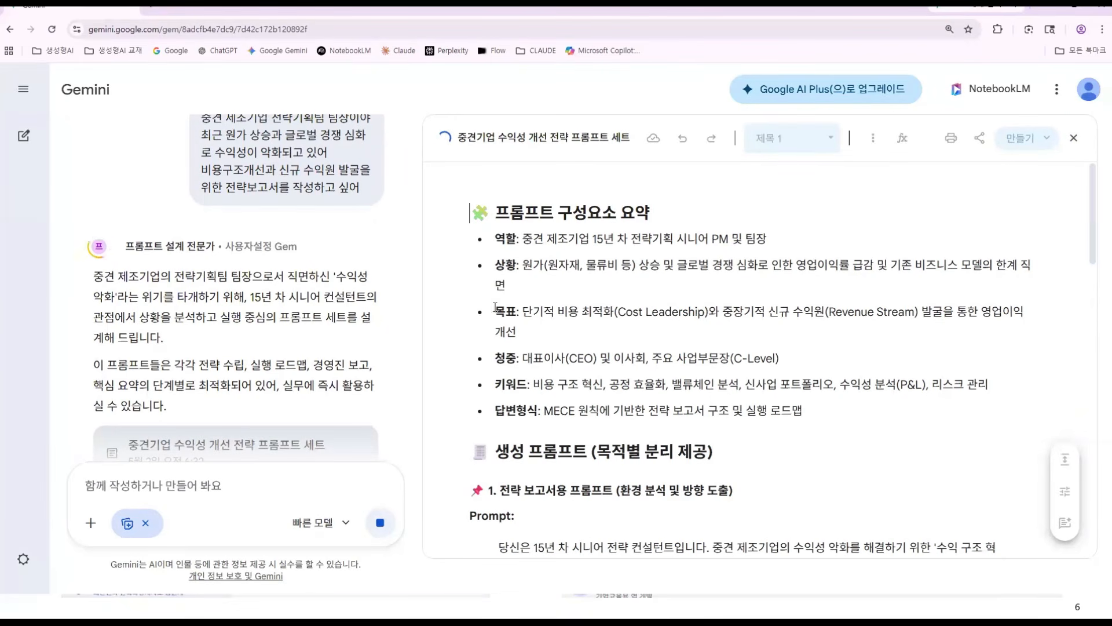
{"action": "scroll", "coordinate": [491, 316], "scroll_direction": "down", "scroll_amount": 1}
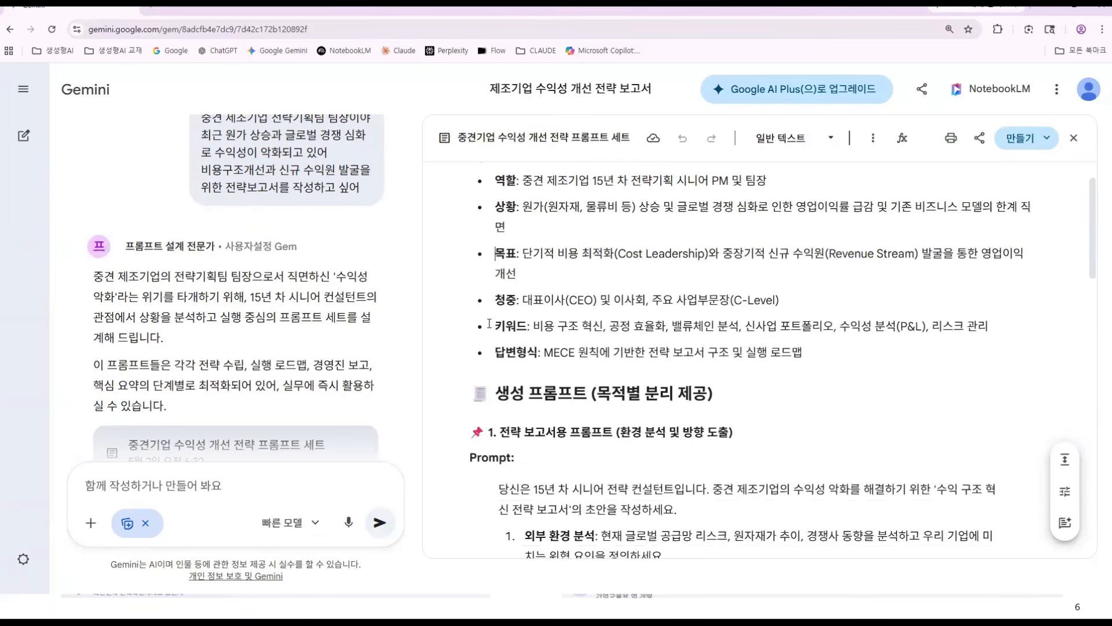
{"action": "scroll", "coordinate": [489, 323], "scroll_direction": "up", "scroll_amount": 1}
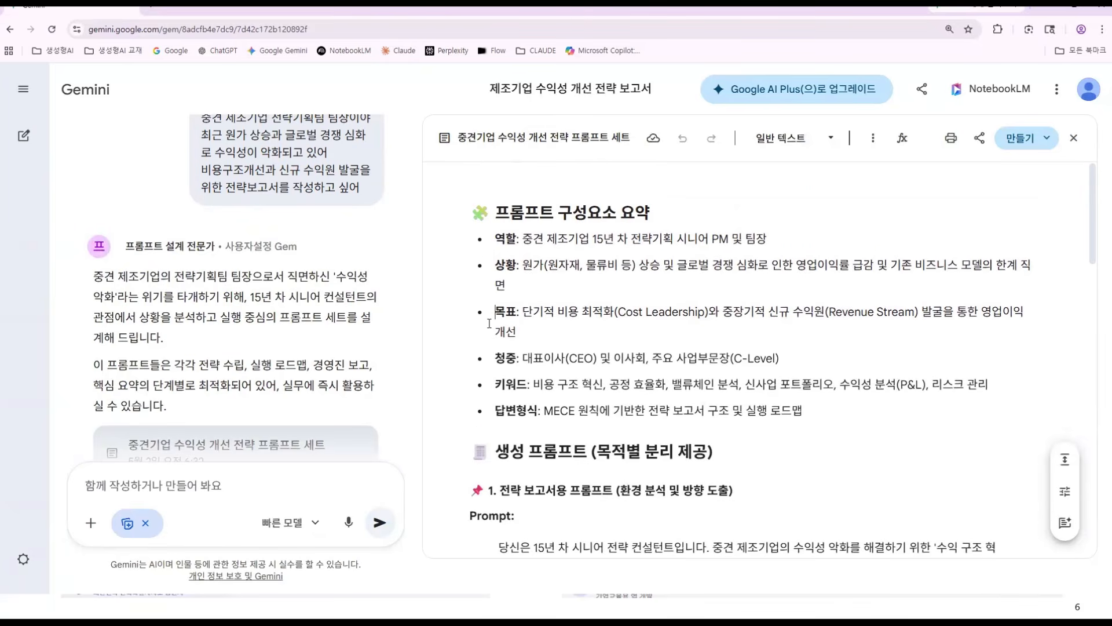
- Replace "중견" with "대기업" in the 역할 line of the Canvas document's prompt component summary
{"action": "scroll", "coordinate": [490, 324], "scroll_direction": "down", "scroll_amount": 2}
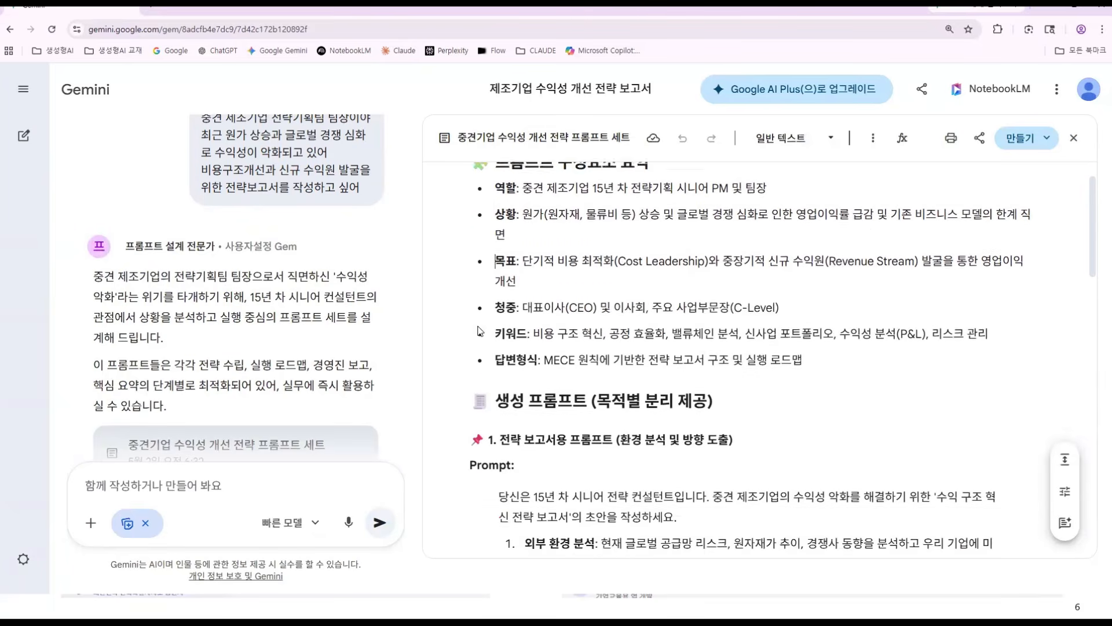
{"action": "scroll", "coordinate": [476, 325], "scroll_direction": "up", "scroll_amount": 2}
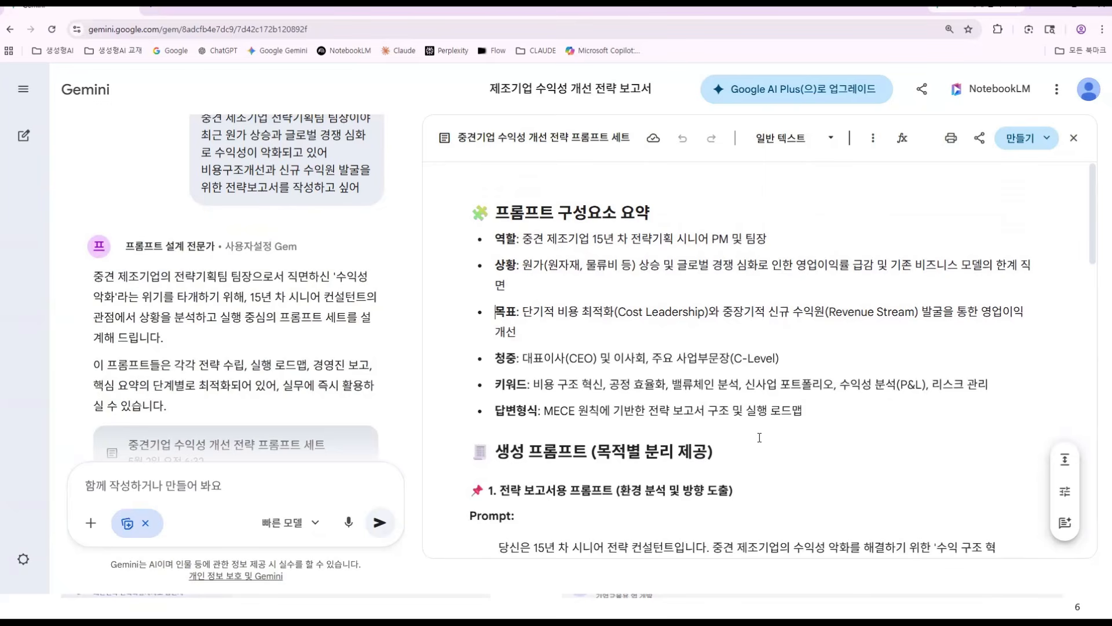
{"action": "left_click_drag", "start_coordinate": [804, 416], "coordinate": [485, 232]}
{"action": "left_click", "coordinate": [530, 317]}
{"action": "left_click_drag", "start_coordinate": [524, 238], "coordinate": [541, 239]}
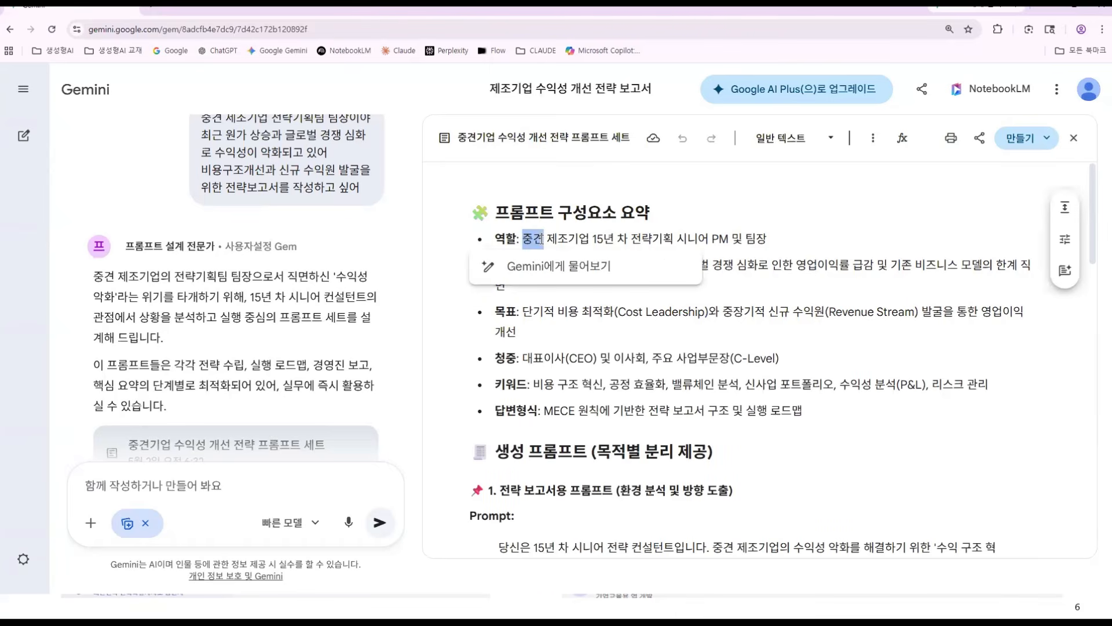
{"action": "type", "text": "대기업"}
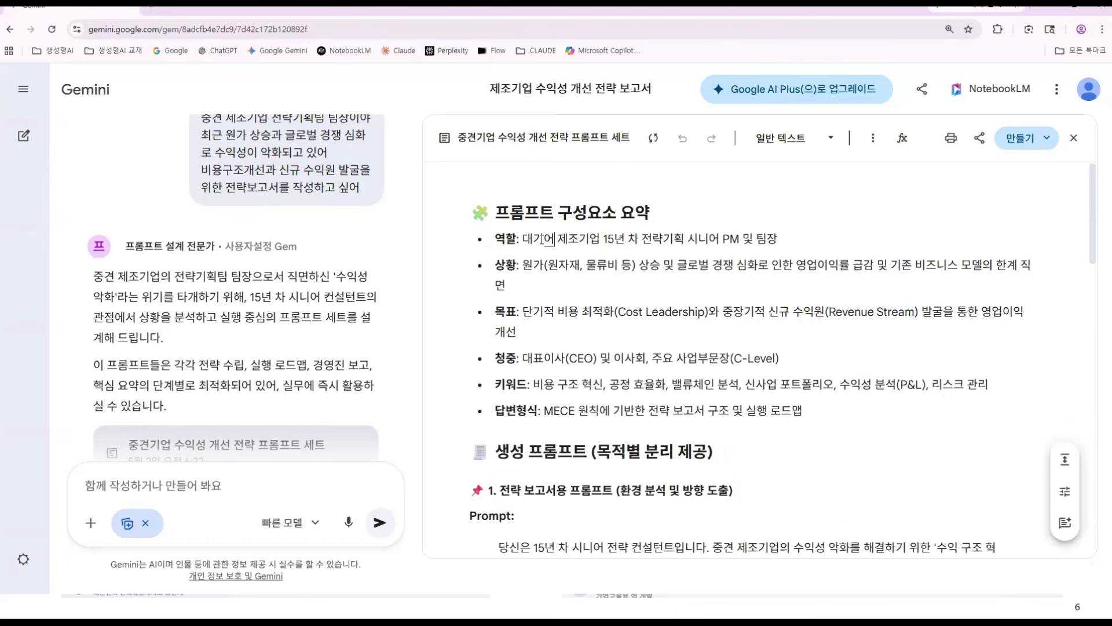
- Remove the whole company description before "15년 차" in the 역할 line and enter "스타트업" in its place
{"action": "key", "text": "BackSpace"}
{"action": "key", "text": "BackSpace"}
{"action": "key", "text": "BackSpace"}
{"action": "key", "text": "BackSpace"}
{"action": "key", "text": "Delete"}
{"action": "key", "text": "Delete"}
{"action": "key", "text": "Delete"}
{"action": "key", "text": "Delete"}
{"action": "key", "text": "Delete"}
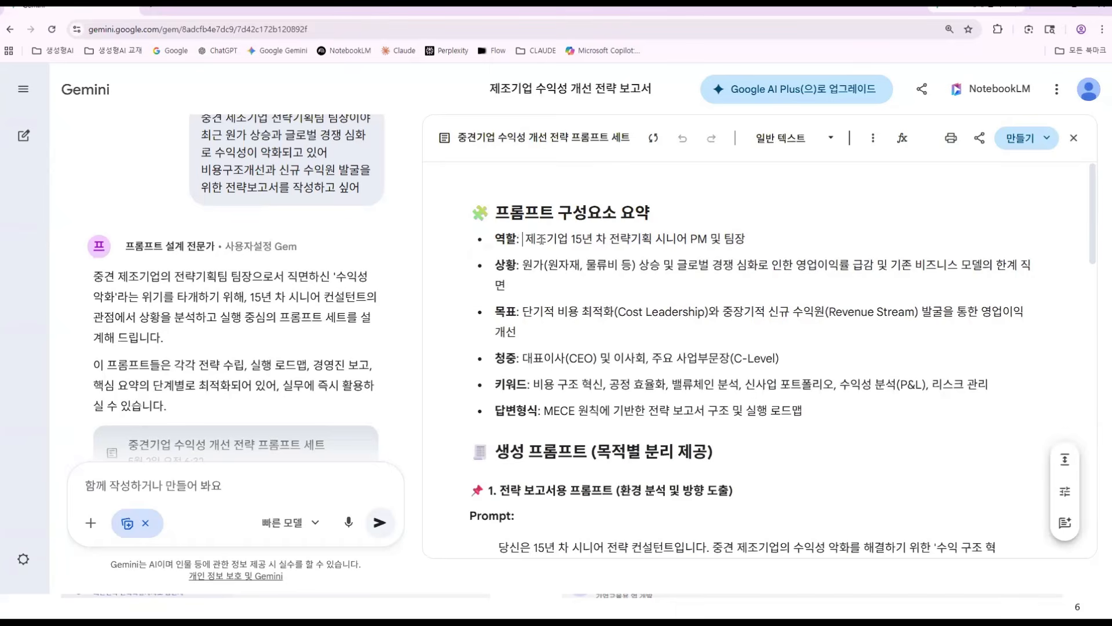
{"action": "type", "text": "스타트업"}
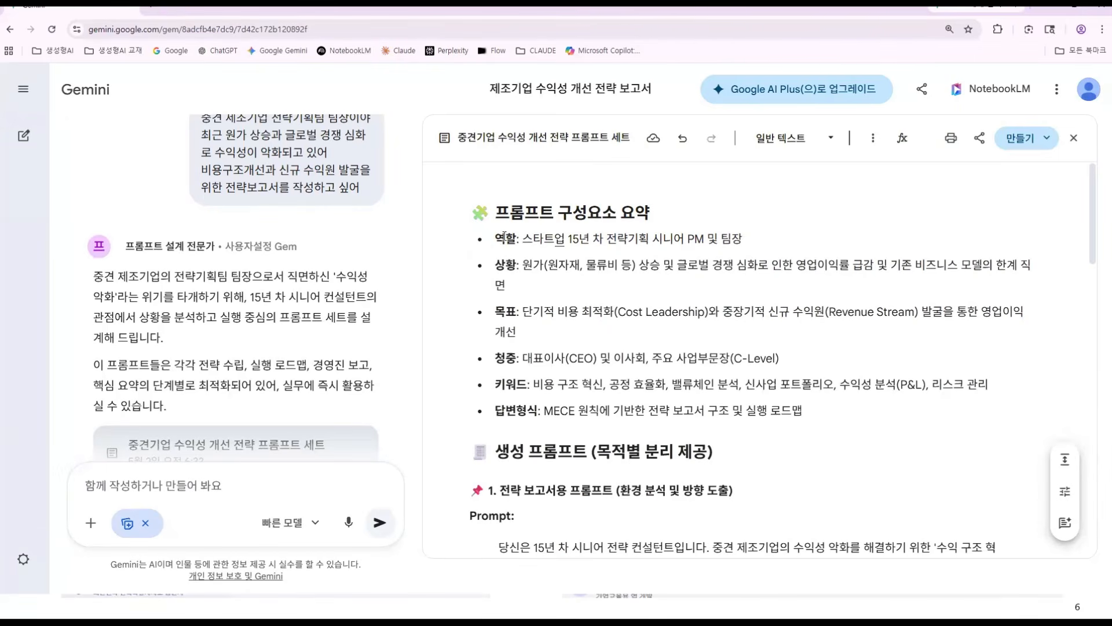
{"action": "left_click_drag", "start_coordinate": [493, 238], "coordinate": [814, 413]}
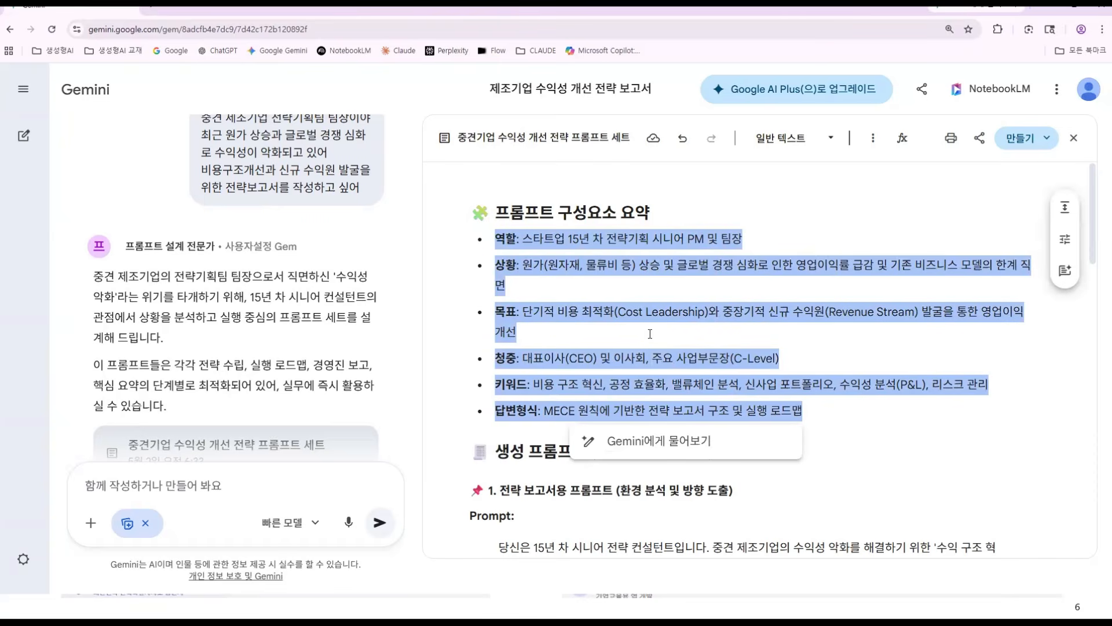
{"action": "left_click", "coordinate": [866, 353]}
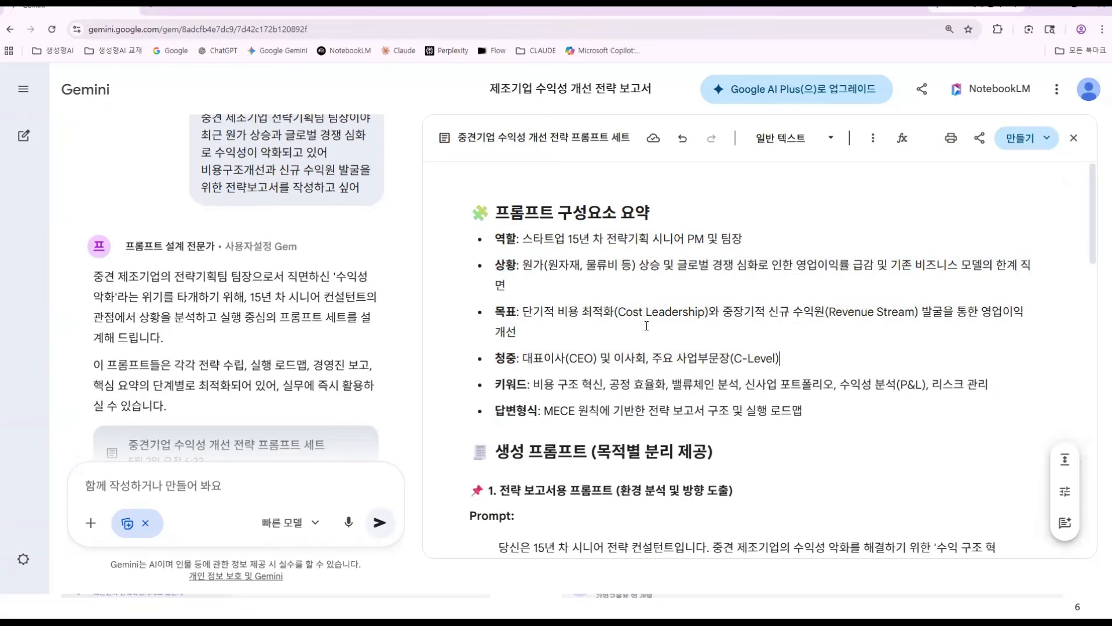
{"action": "scroll", "coordinate": [512, 302], "scroll_direction": "down", "scroll_amount": 1}
{"action": "scroll", "coordinate": [512, 303], "scroll_direction": "up", "scroll_amount": 1}
{"action": "scroll", "coordinate": [353, 360], "scroll_direction": "up", "scroll_amount": 1}
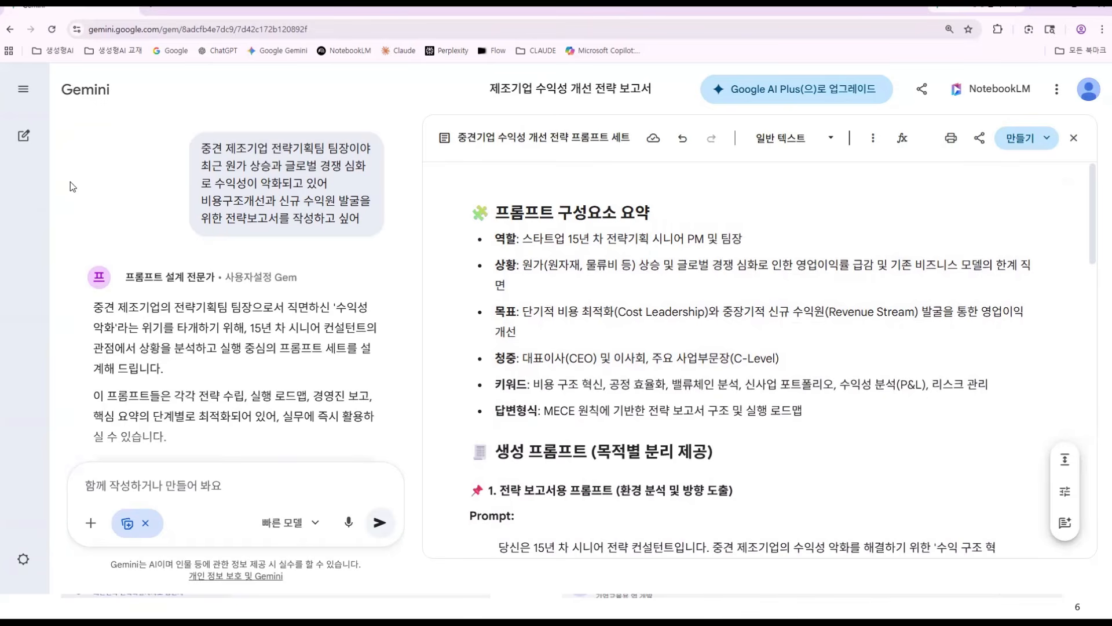
- Start a new chat with Canvas enabled and enter the 용인시 교통정책과 prompt requesting a policy and action plan for traffic congestion and citizen mobility
{"action": "left_click", "coordinate": [44, 135]}
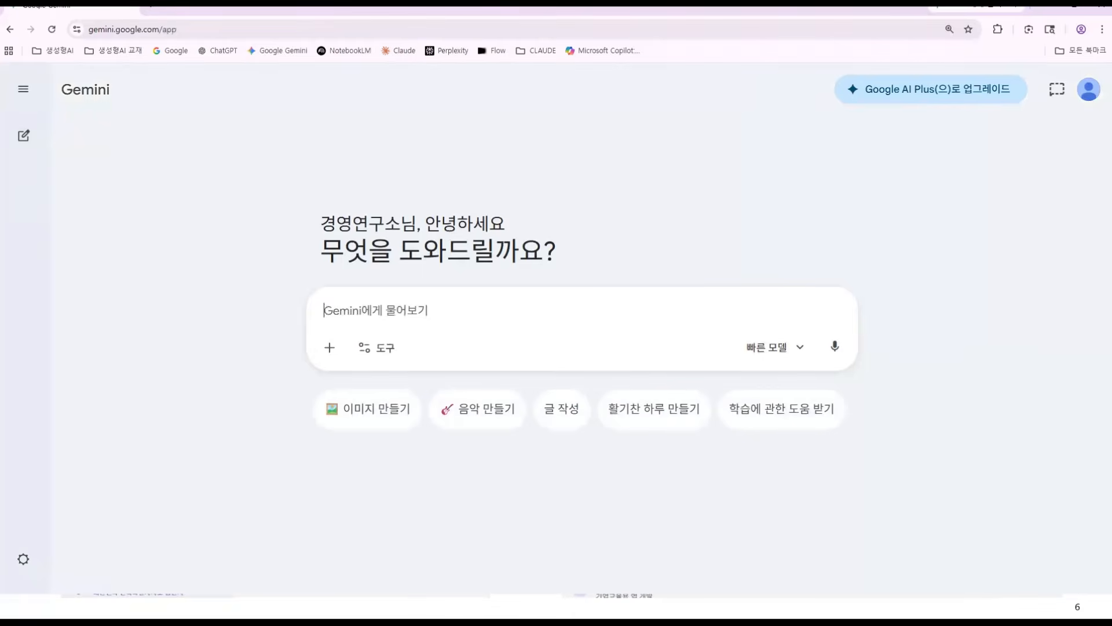
{"action": "left_click", "coordinate": [368, 347]}
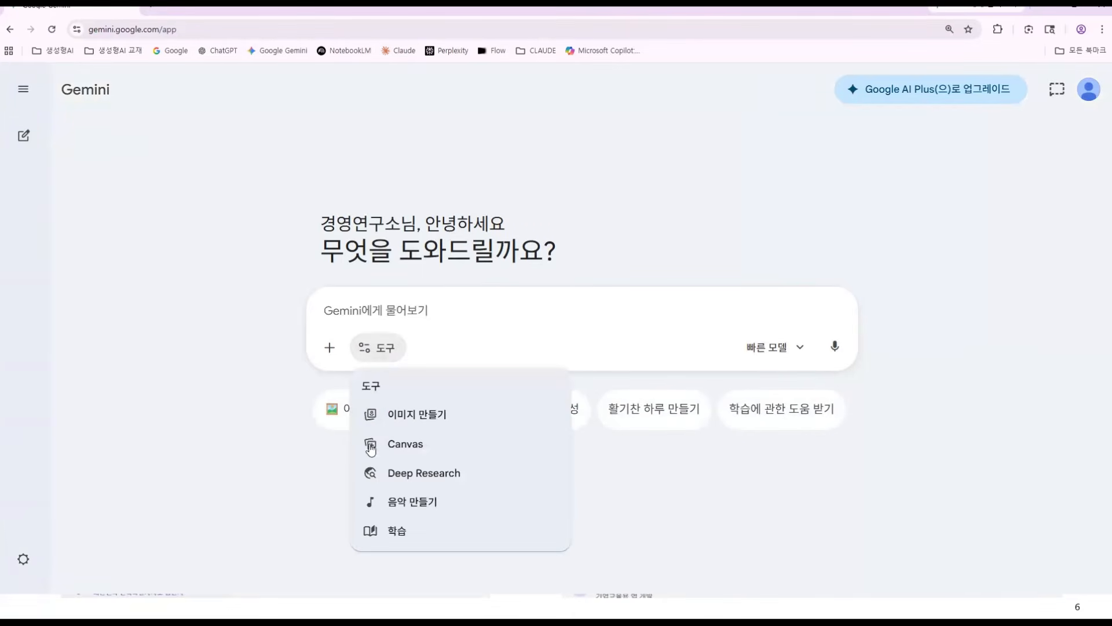
{"action": "left_click", "coordinate": [399, 447]}
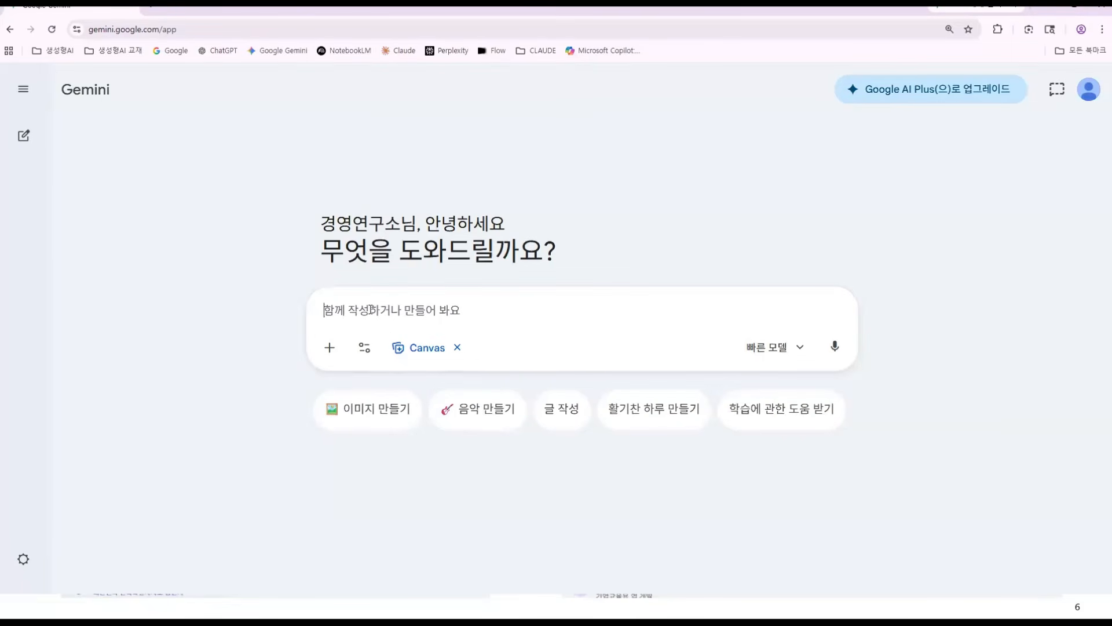
{"action": "type", "text": "경기도 용인시 교통정책과 담당 주무관입니다. 최근 출퇴근 시간대 주요 도로의 상습 정체와 대중교통 이용 불편에 대한 민원이 증가하고 있습니다. 교통 혼잡 완화와 시민 이동 편의 개선을 위한 정책 및 실행 계획을 수립하고자 합니다."}
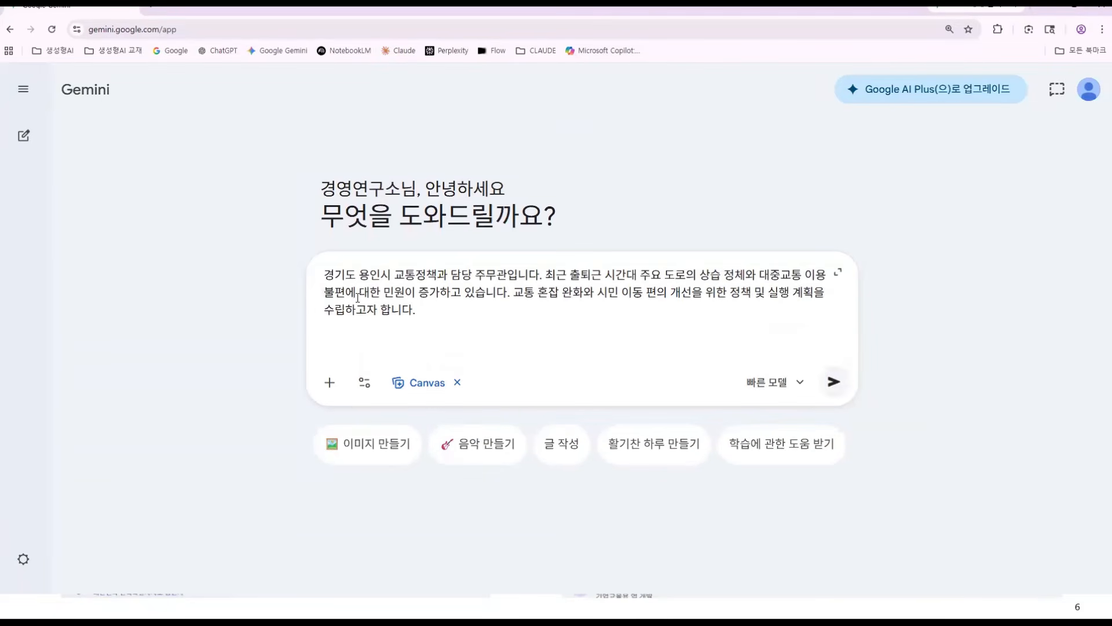
{"action": "key", "text": "BackSpace"}
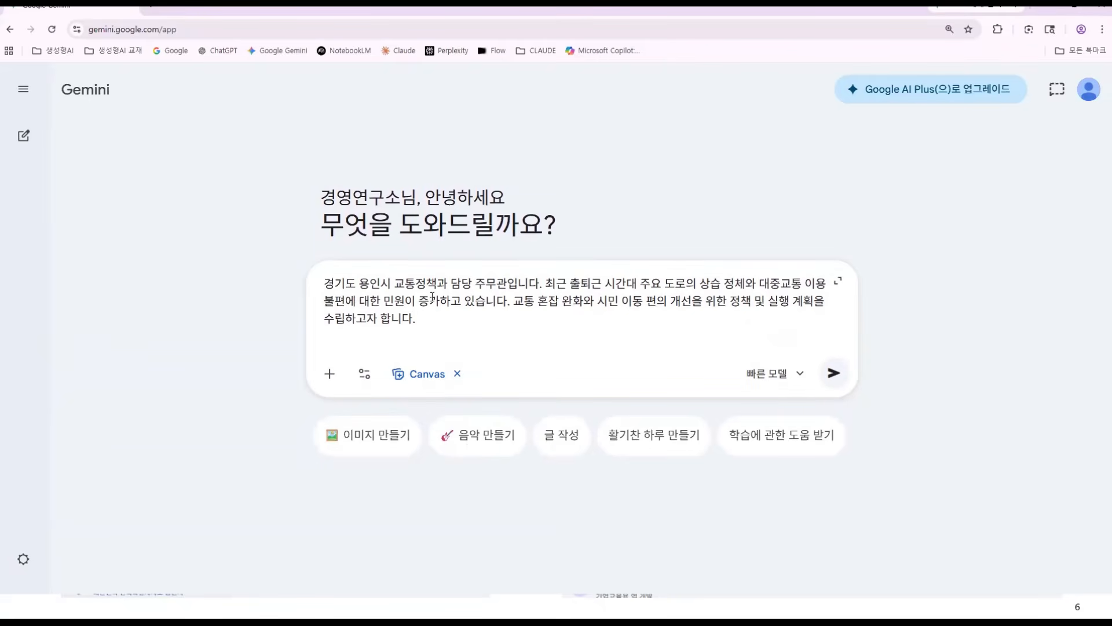
- Cut the whole traffic policy prompt from the new chat and paste it into the "프롬프트 설계 전문가" Gem
{"action": "left_click_drag", "start_coordinate": [440, 323], "coordinate": [318, 287]}
{"action": "key", "text": "ctrl+x"}
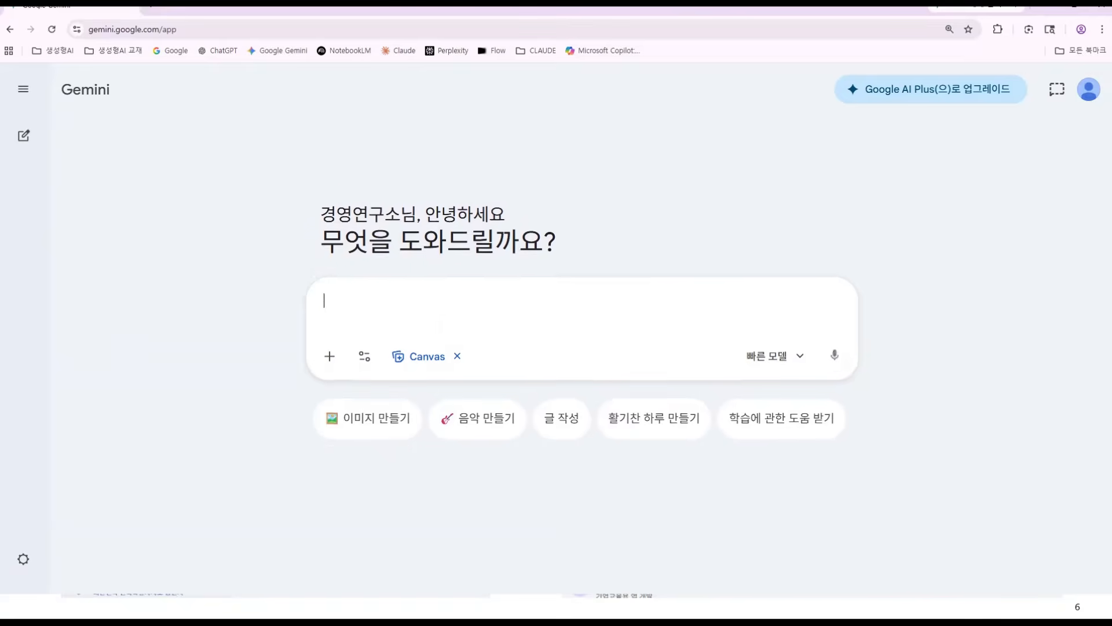
{"action": "left_click", "coordinate": [24, 89]}
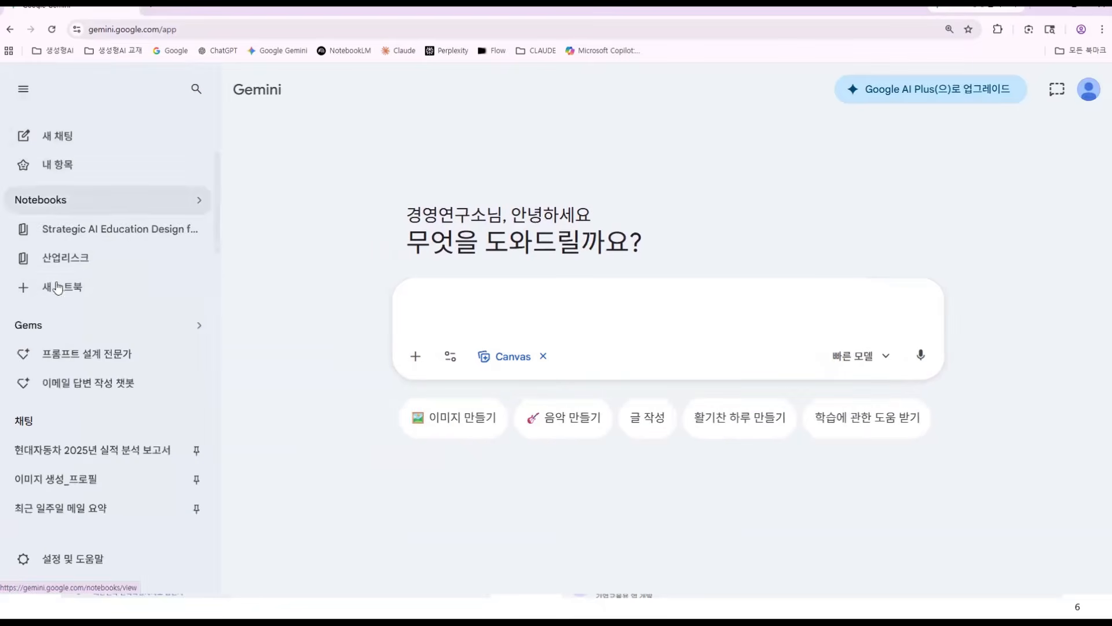
{"action": "left_click", "coordinate": [72, 327]}
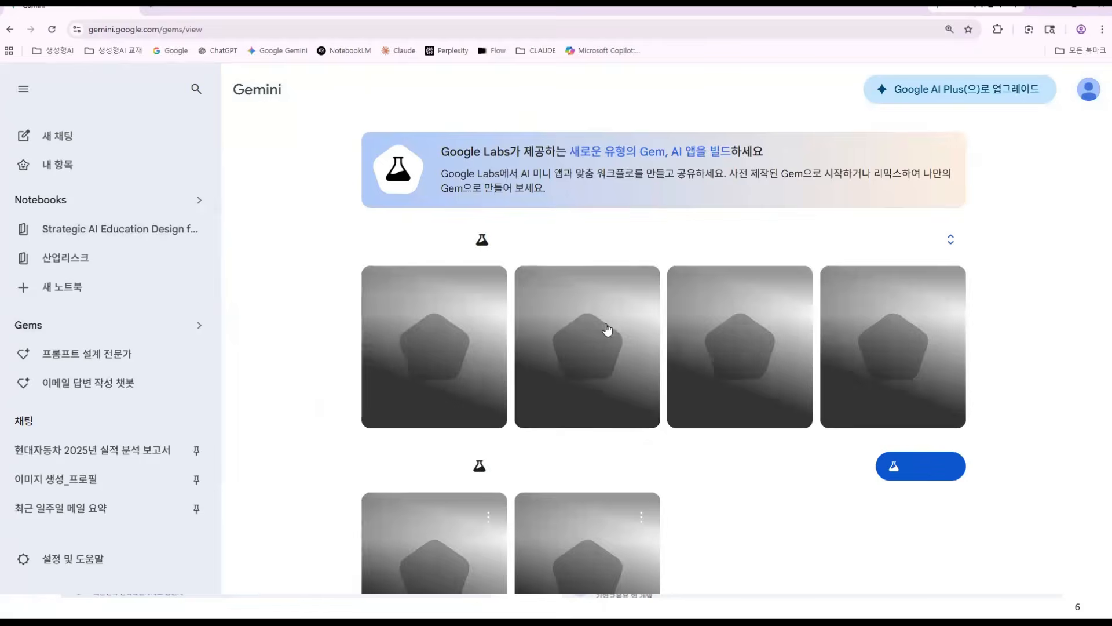
{"action": "scroll", "coordinate": [616, 350], "scroll_direction": "down", "scroll_amount": 5}
{"action": "scroll", "coordinate": [615, 350], "scroll_direction": "down", "scroll_amount": 6}
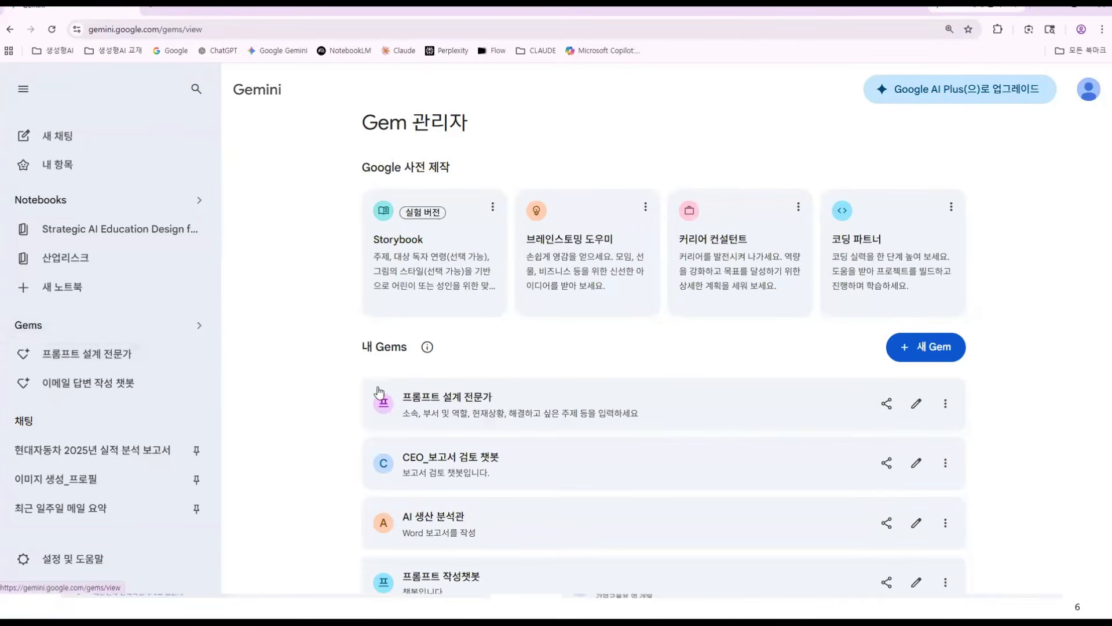
{"action": "left_click", "coordinate": [73, 365]}
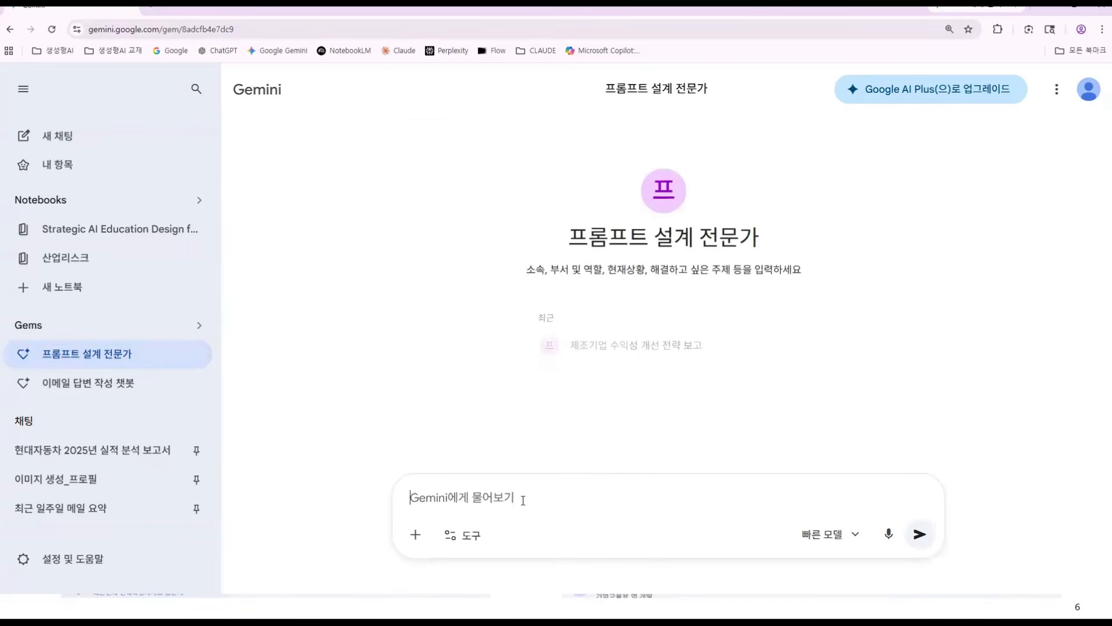
{"action": "key", "text": "ctrl+v"}
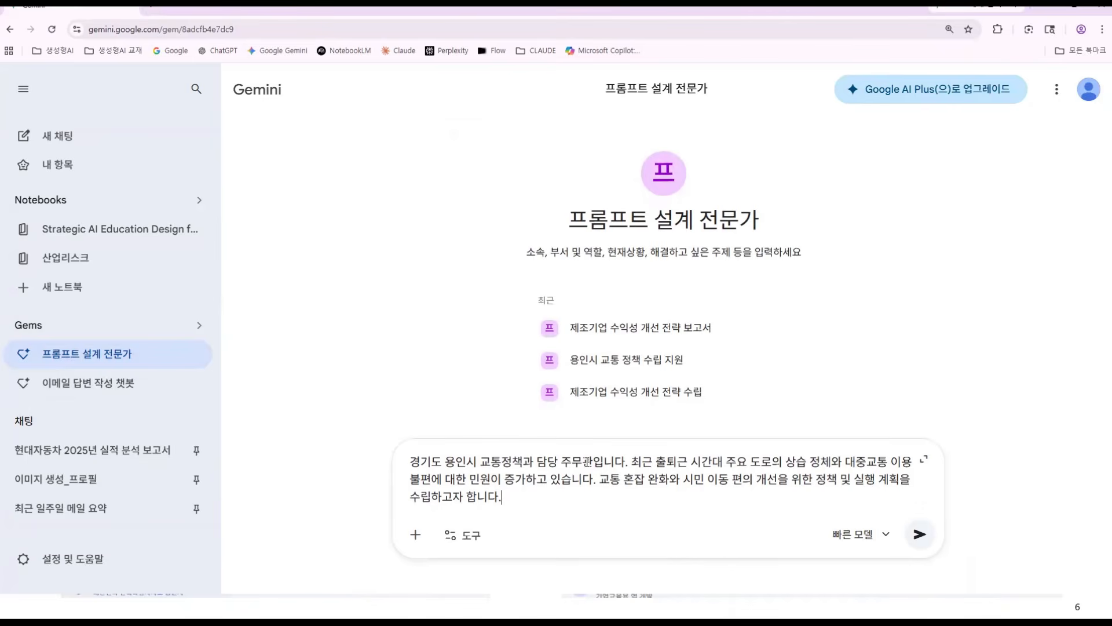
- Turn on the Canvas tool for the traffic policy prompt and submit it to the Gem
{"action": "left_click_drag", "start_coordinate": [633, 462], "coordinate": [751, 462]}
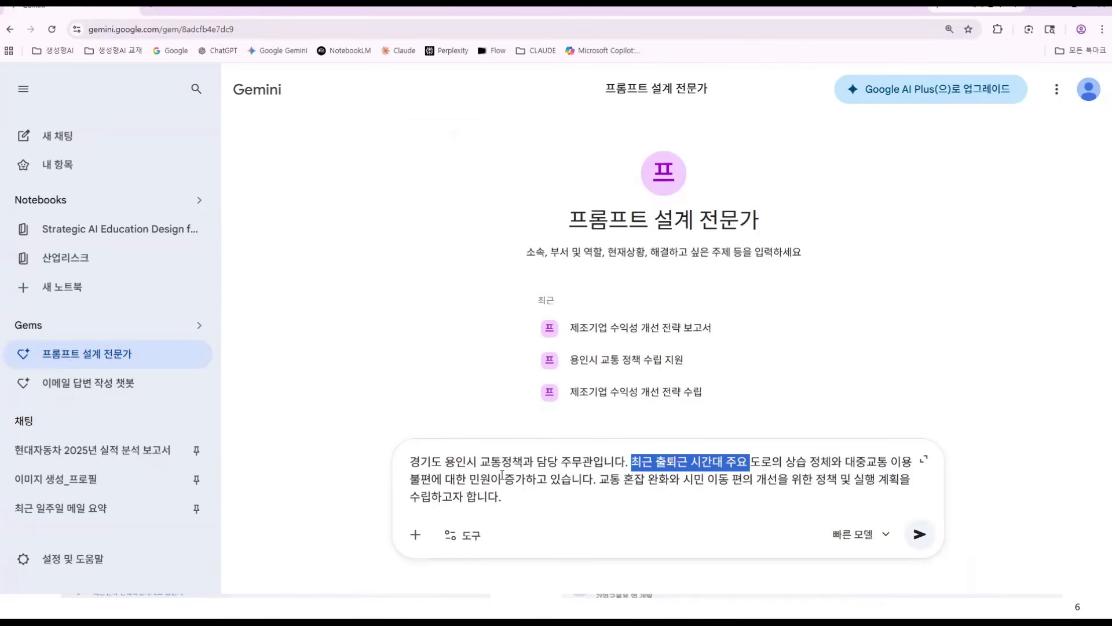
{"action": "left_click_drag", "start_coordinate": [470, 479], "coordinate": [527, 478]}
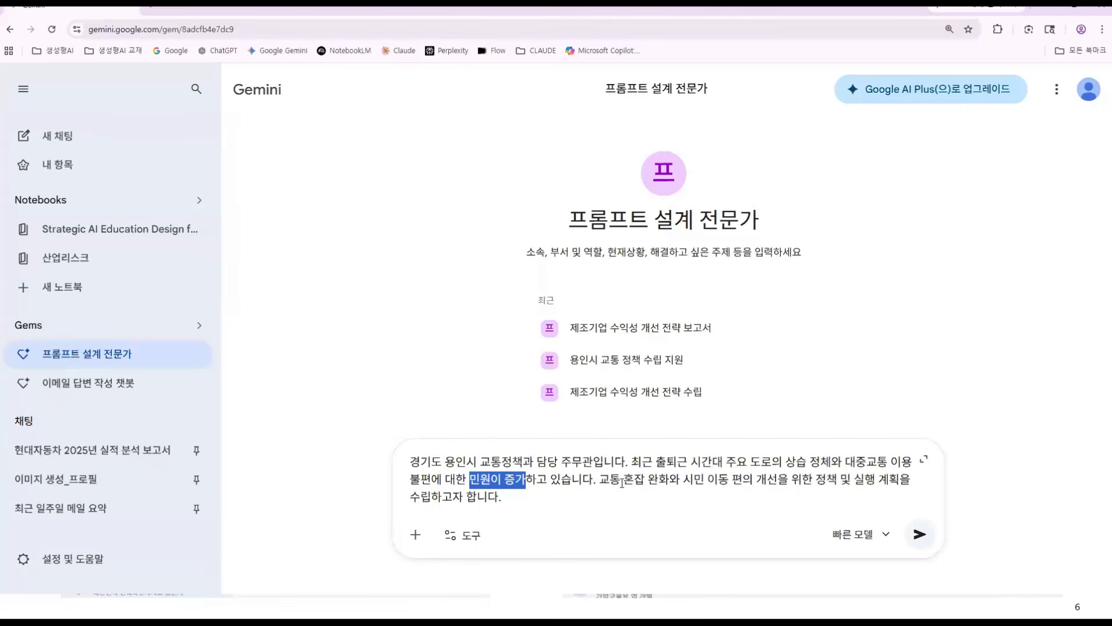
{"action": "left_click", "coordinate": [465, 536]}
{"action": "left_click", "coordinate": [498, 402]}
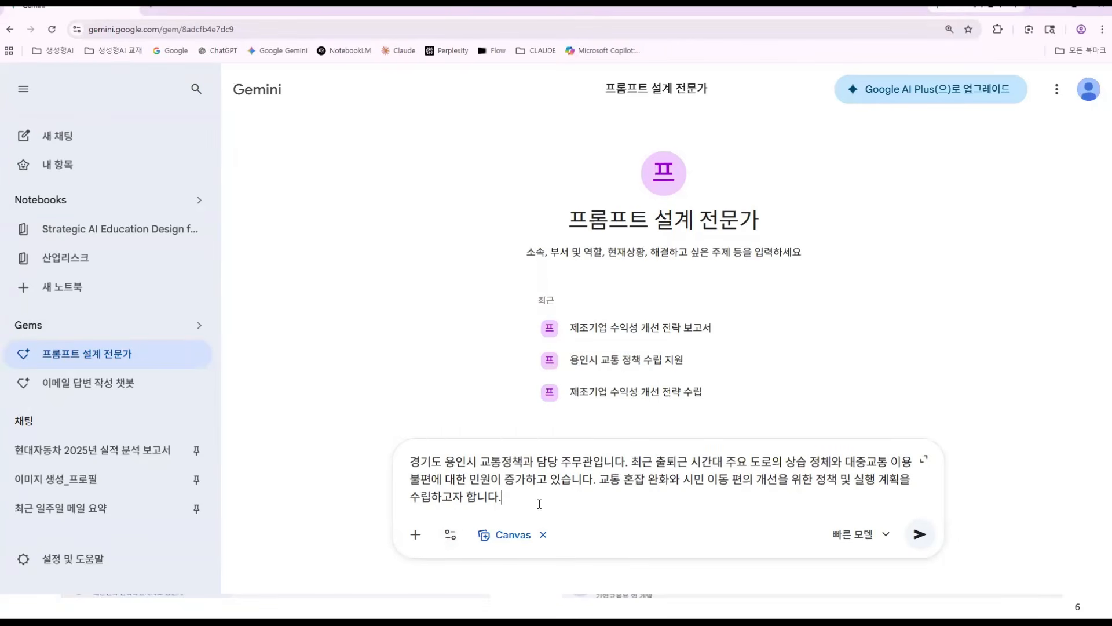
{"action": "left_click", "coordinate": [927, 536]}
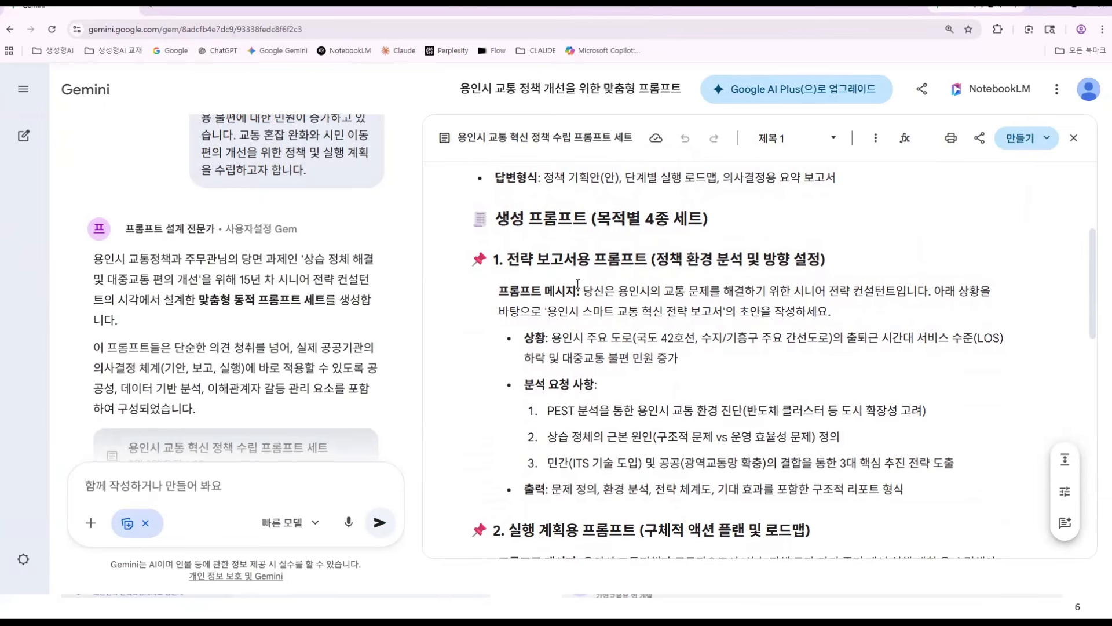
- Copy the generated prompt component summary from 역할 through "답변형식: 정책 기획안(안)" and paste it into a new chat
{"action": "scroll", "coordinate": [577, 284], "scroll_direction": "down", "scroll_amount": 4}
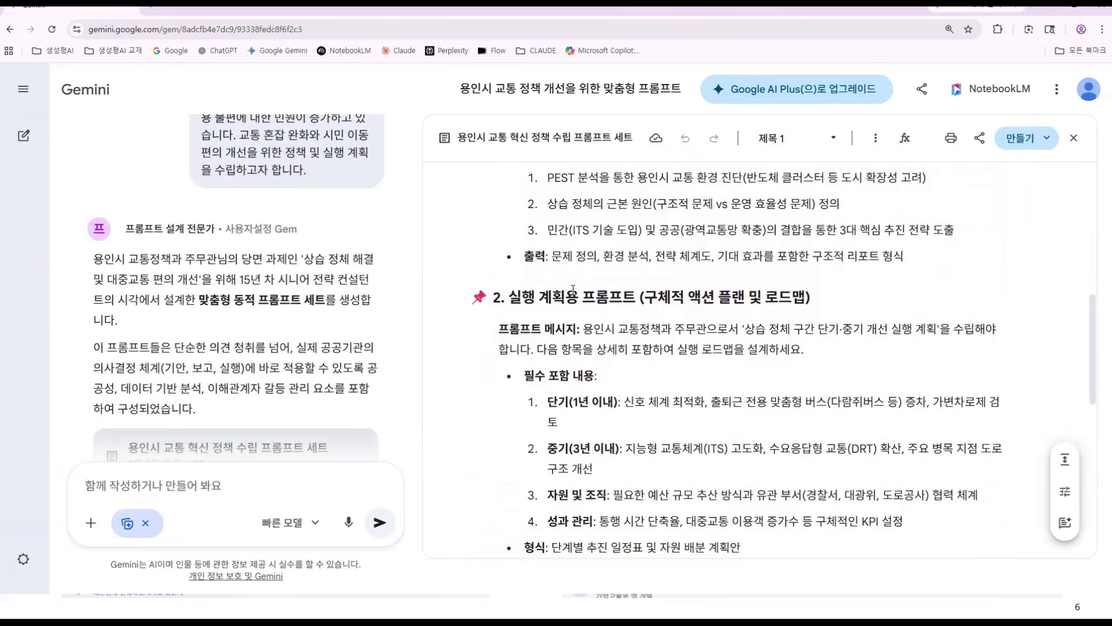
{"action": "scroll", "coordinate": [572, 289], "scroll_direction": "down", "scroll_amount": 5}
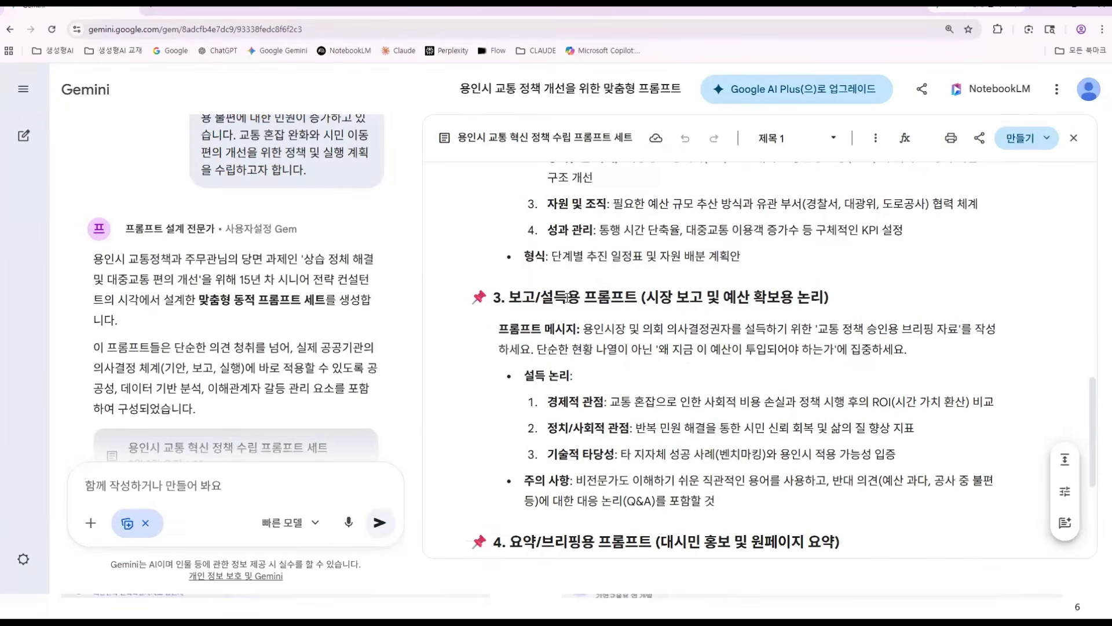
{"action": "scroll", "coordinate": [566, 297], "scroll_direction": "down", "scroll_amount": 4}
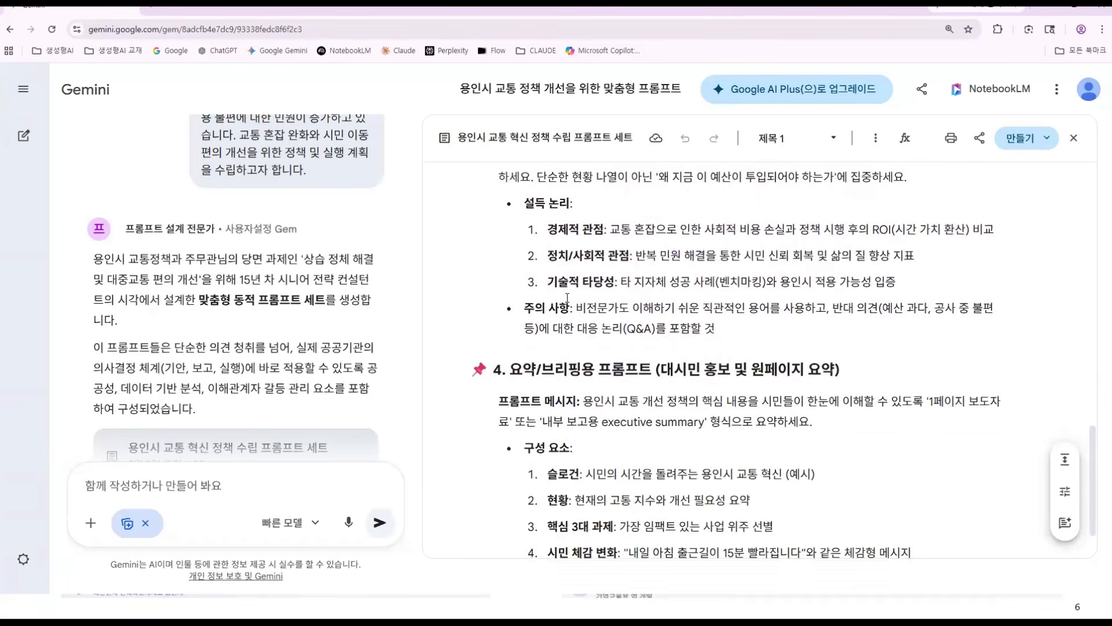
{"action": "scroll", "coordinate": [566, 298], "scroll_direction": "up", "scroll_amount": 15}
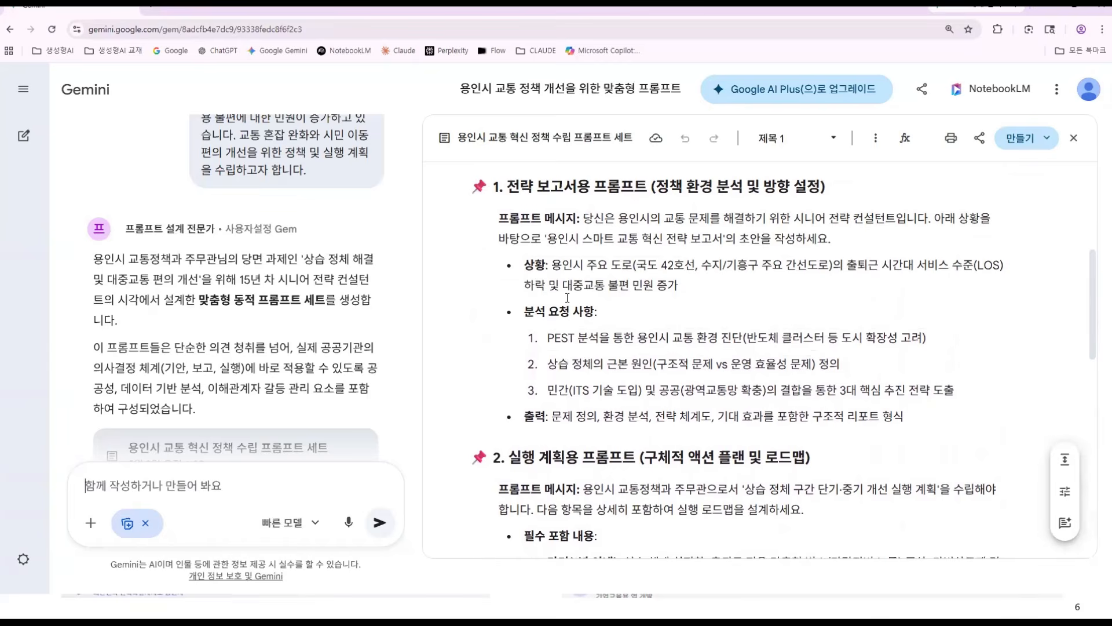
{"action": "scroll", "coordinate": [567, 298], "scroll_direction": "up", "scroll_amount": 5}
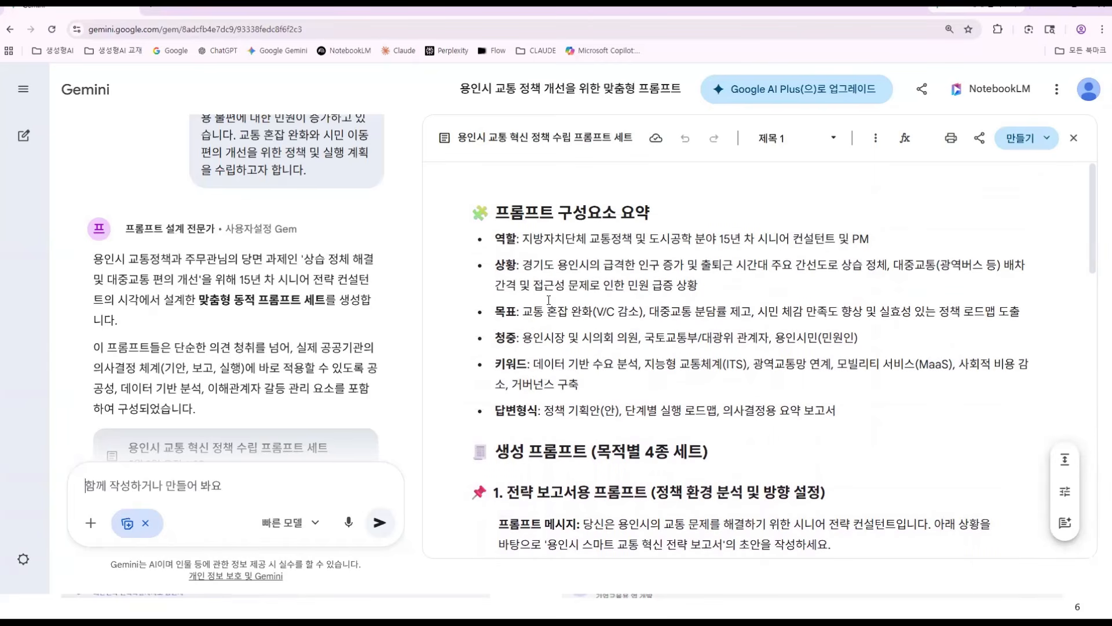
{"action": "left_click_drag", "start_coordinate": [496, 238], "coordinate": [619, 411]}
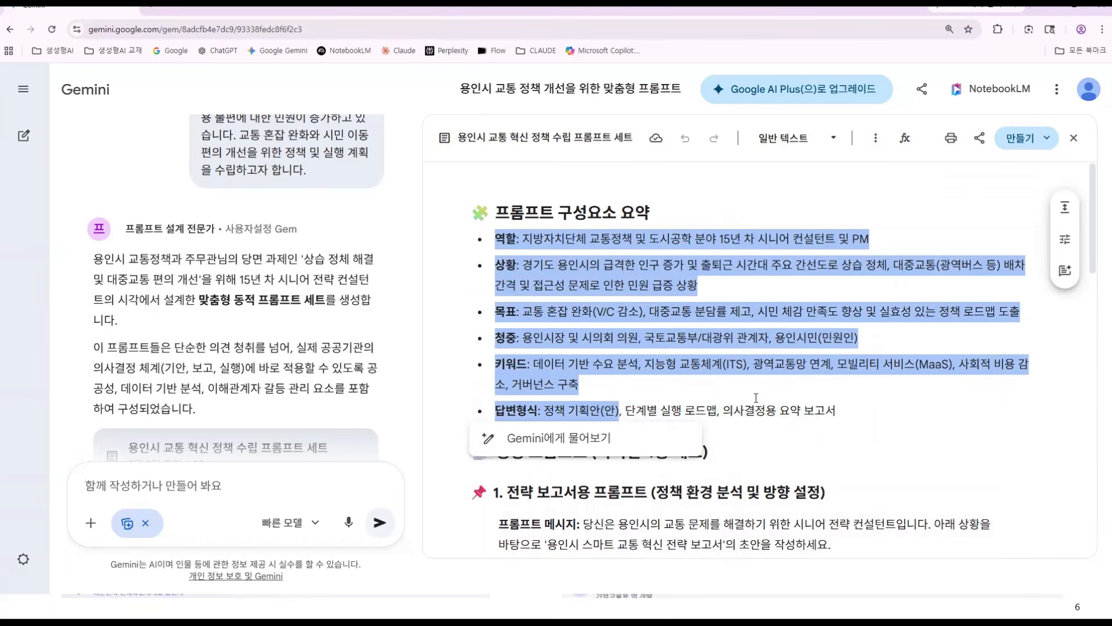
{"action": "left_click", "coordinate": [756, 398]}
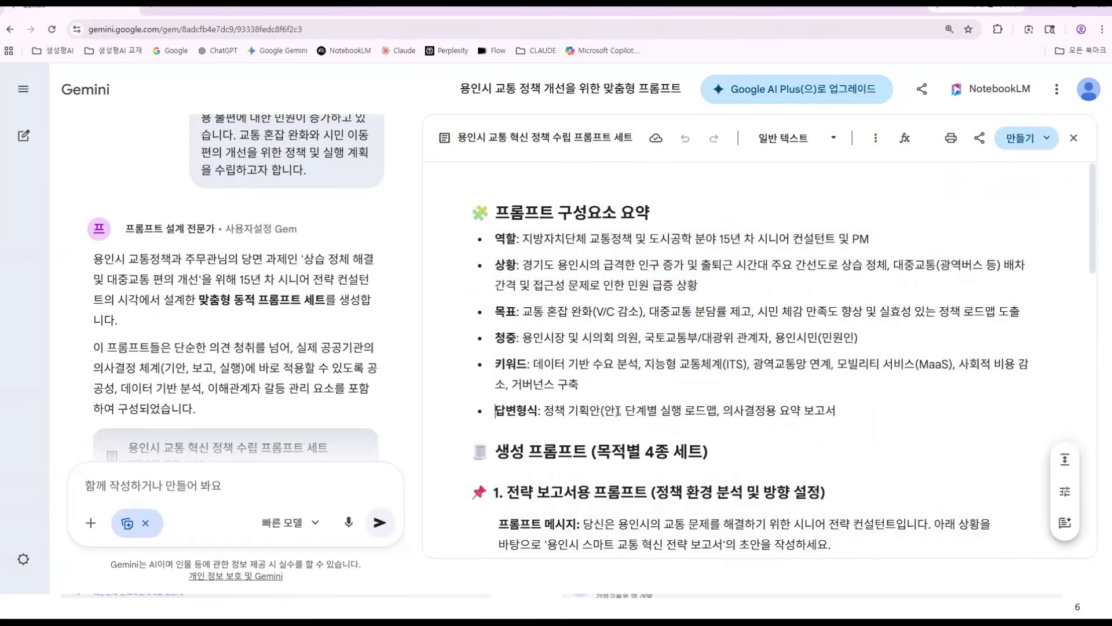
{"action": "left_click_drag", "start_coordinate": [619, 411], "coordinate": [485, 253]}
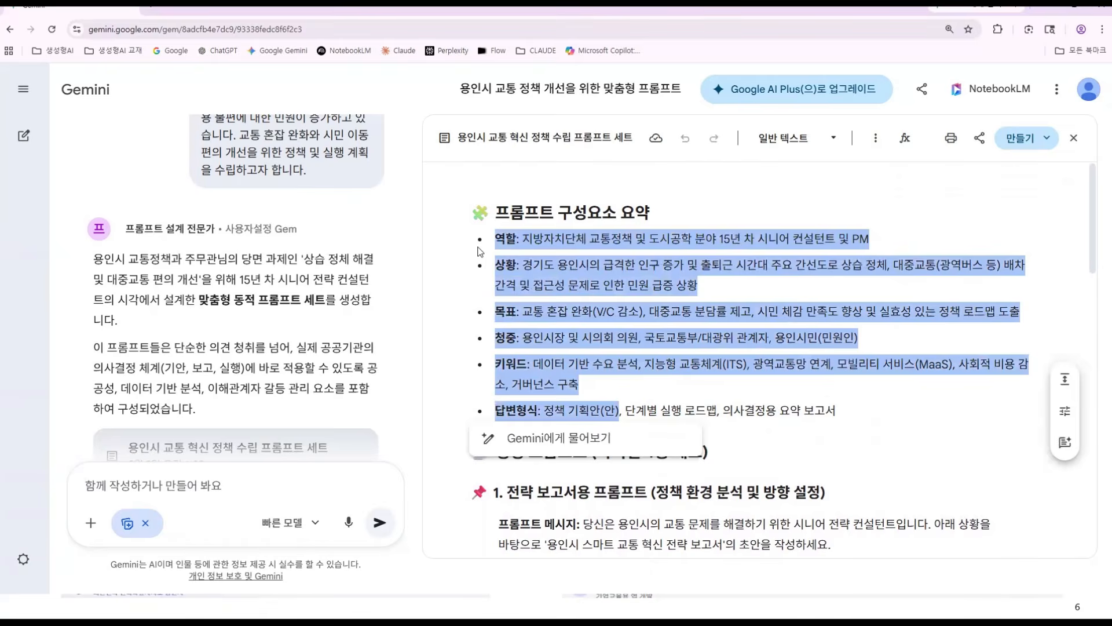
{"action": "left_click", "coordinate": [764, 319]}
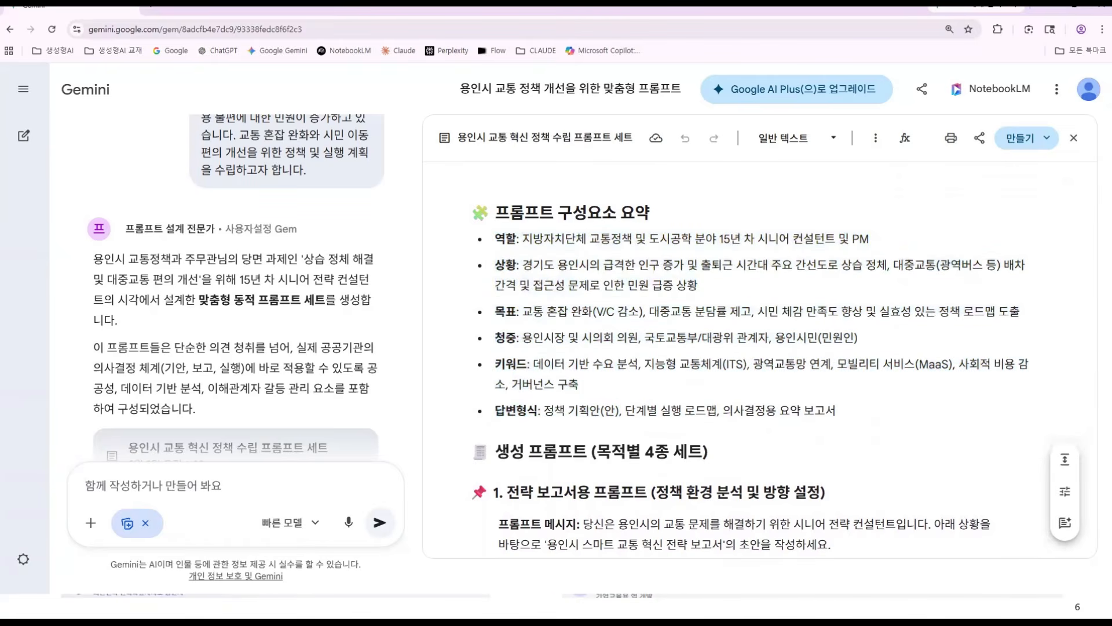
{"action": "left_click", "coordinate": [24, 136]}
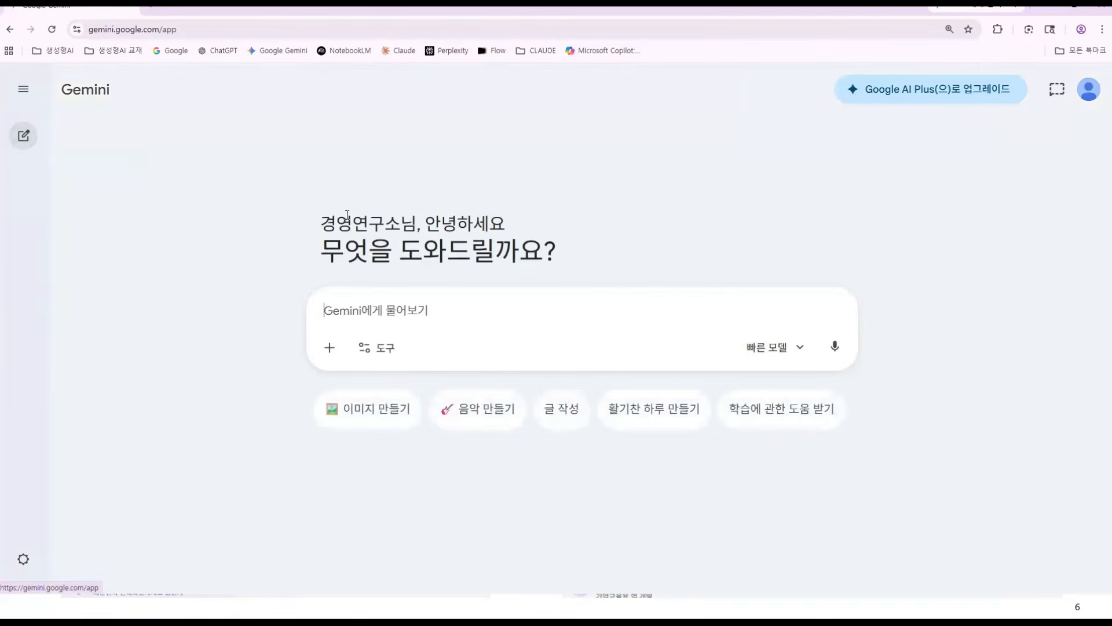
{"action": "key", "text": "ctrl+v"}
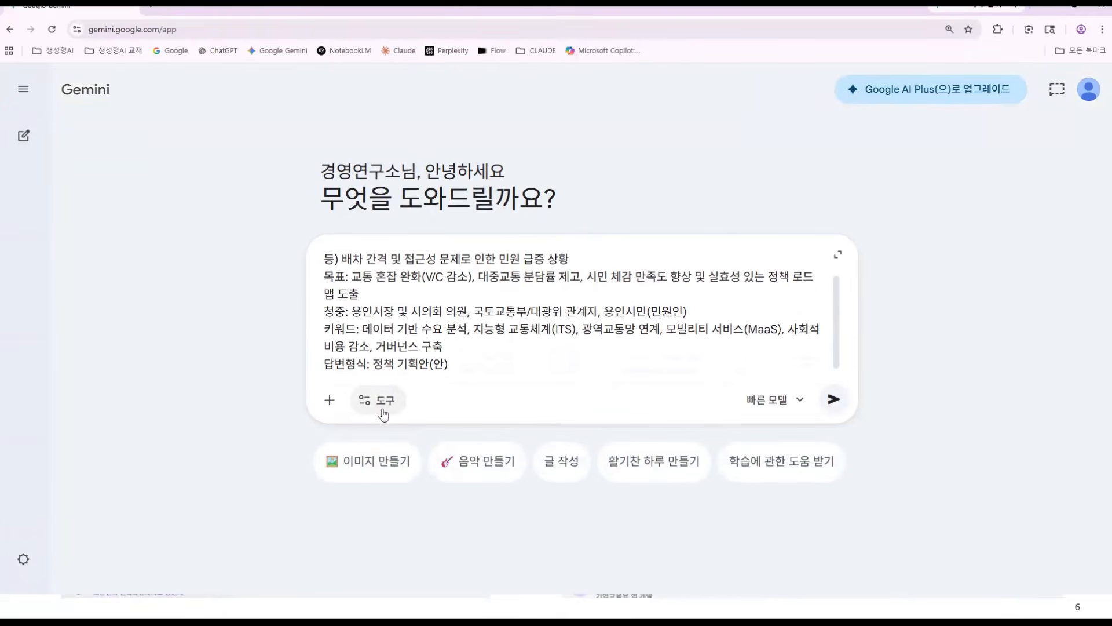
- Turn on the Canvas tool for the pasted 용인시 traffic policy prompt, check its "정책 기획안(안)" answer format, and submit it
{"action": "left_click", "coordinate": [456, 365], "text": "shift"}
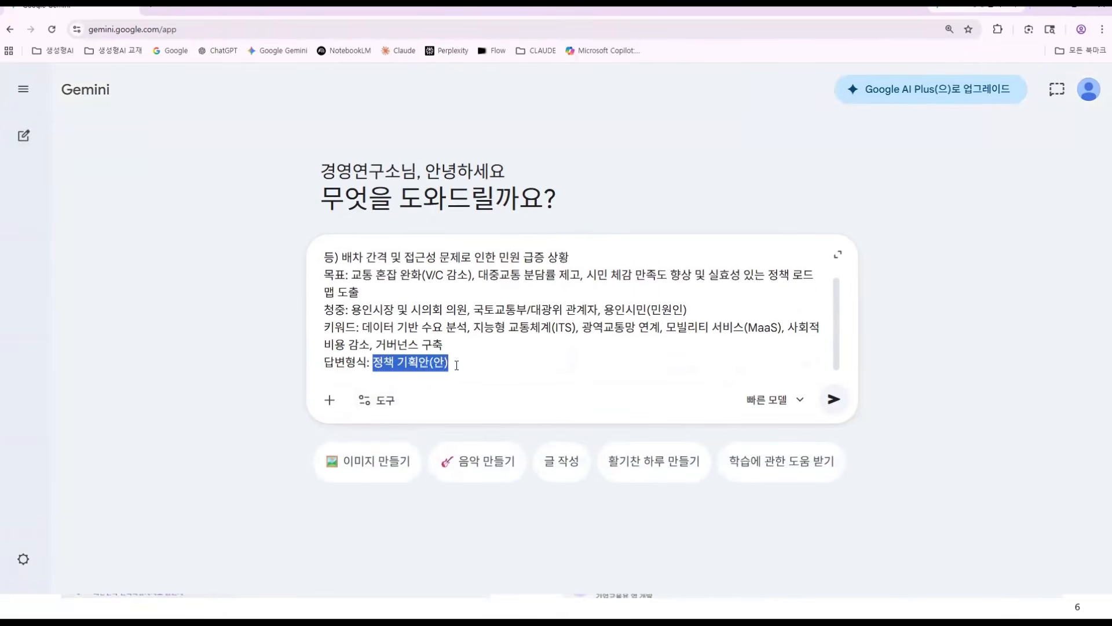
{"action": "left_click", "coordinate": [476, 296]}
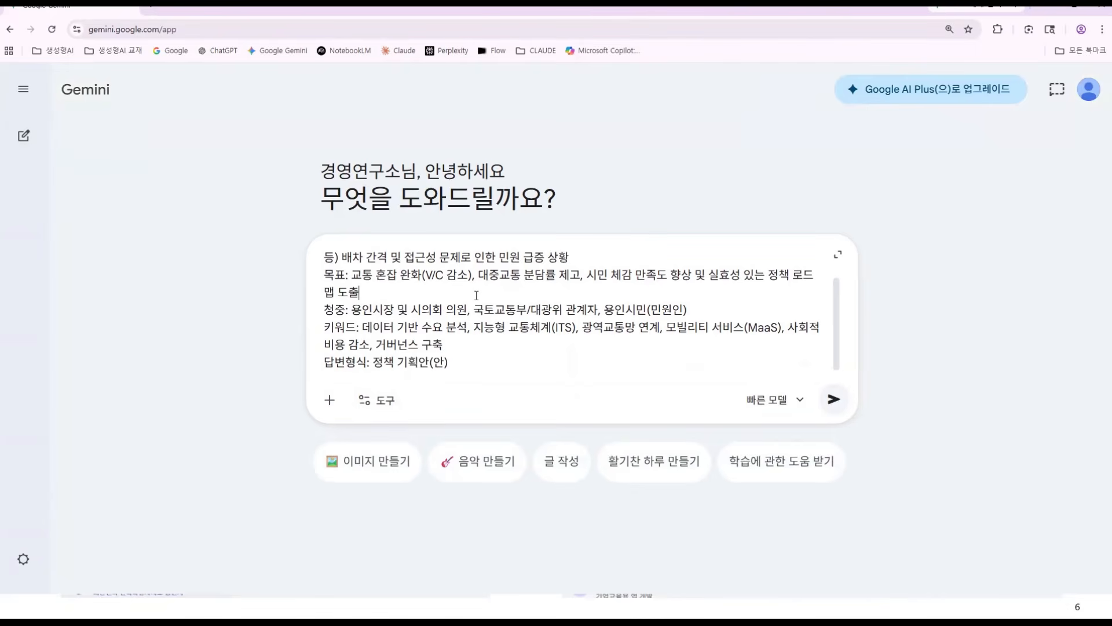
{"action": "left_click", "coordinate": [383, 401]}
{"action": "left_click", "coordinate": [404, 494]}
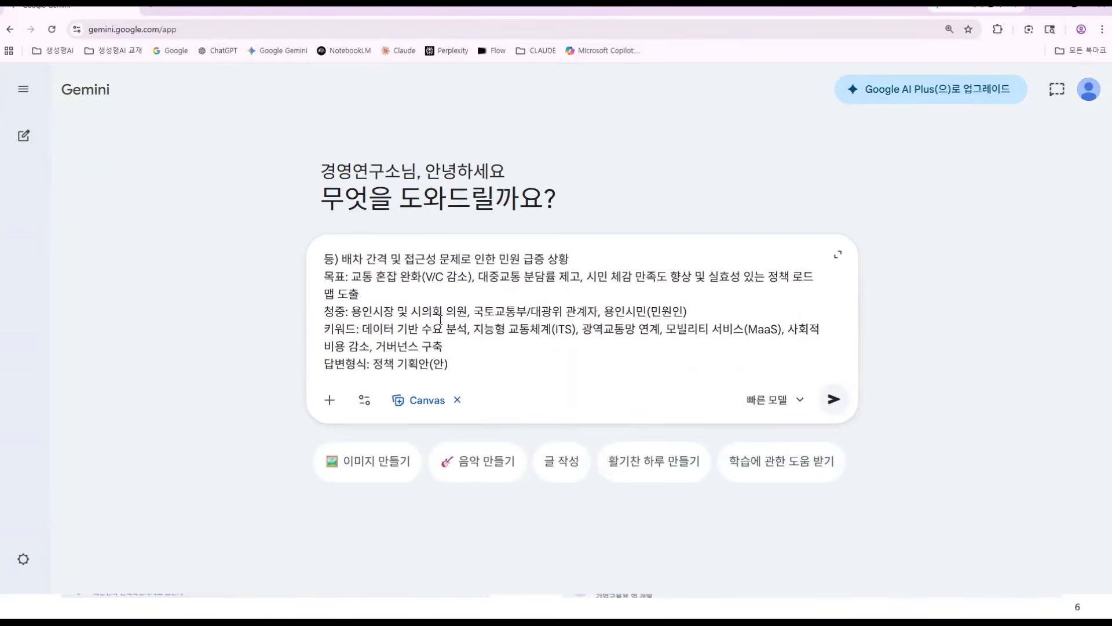
{"action": "scroll", "coordinate": [440, 319], "scroll_direction": "up", "scroll_amount": 2}
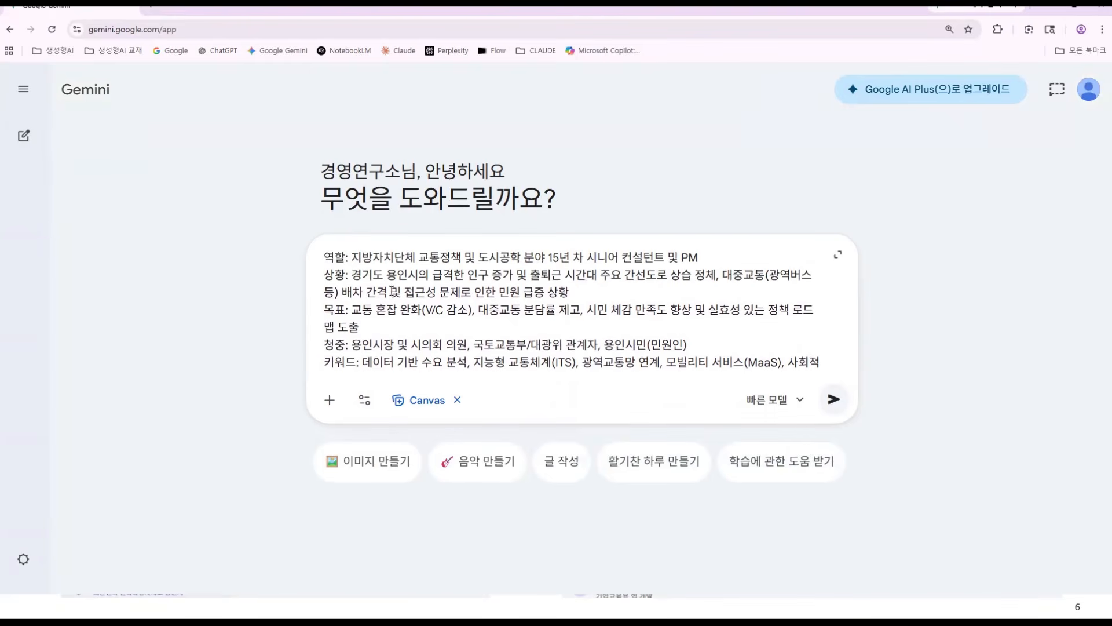
{"action": "scroll", "coordinate": [516, 331], "scroll_direction": "down", "scroll_amount": 2}
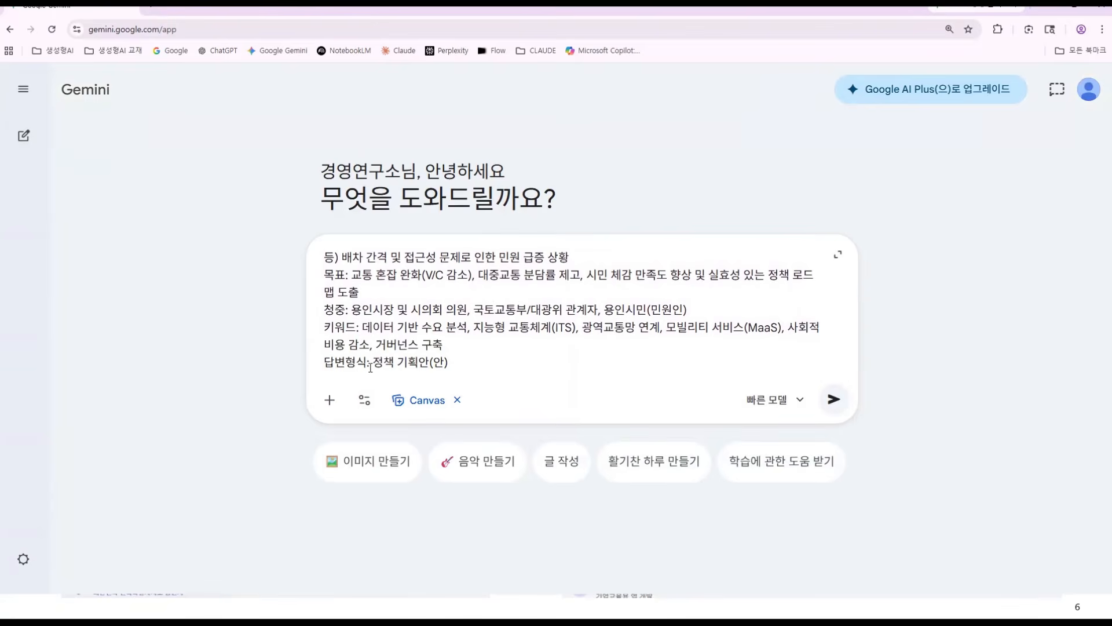
{"action": "left_click_drag", "start_coordinate": [371, 366], "coordinate": [418, 365]}
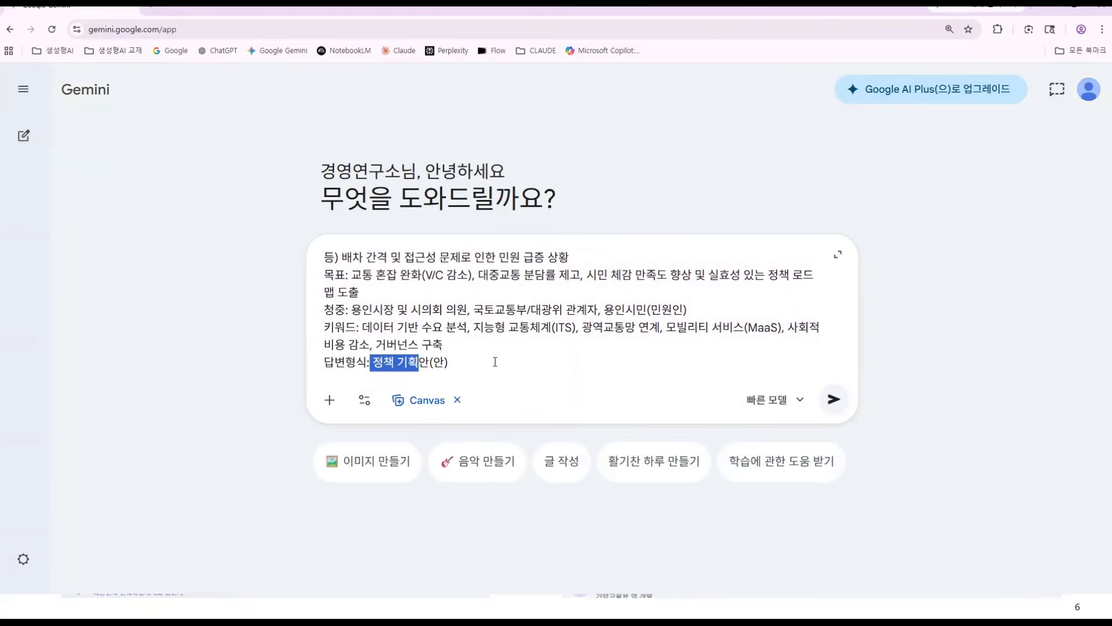
{"action": "left_click", "coordinate": [834, 400]}
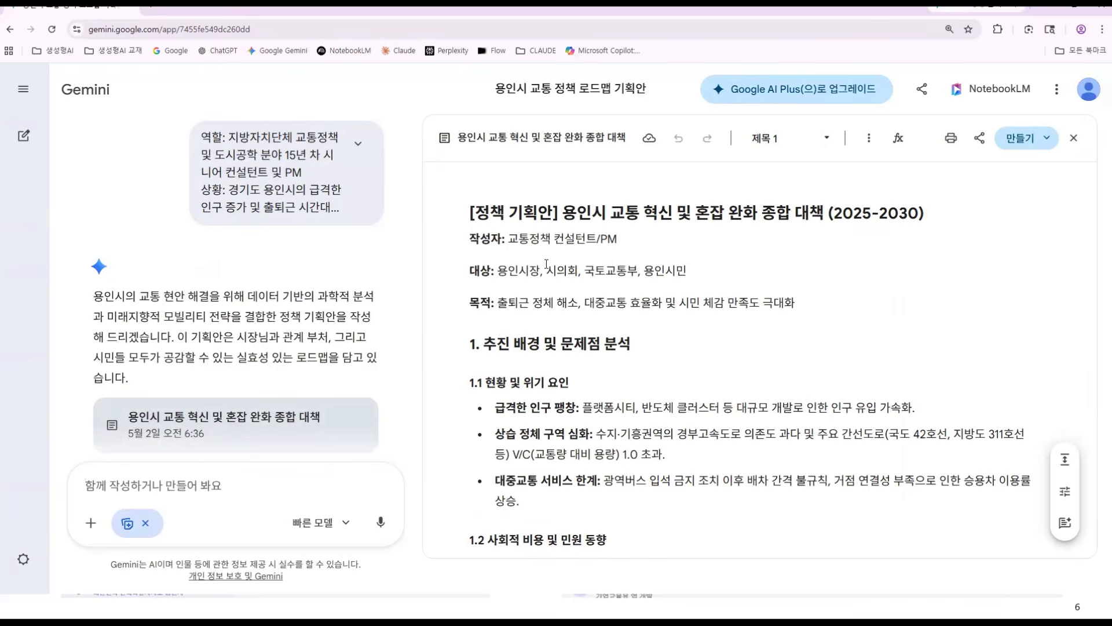
- Delete "[정책 기획안]" from the document title and insert a blank line above the 작성자 line
{"action": "left_click_drag", "start_coordinate": [563, 213], "coordinate": [427, 211]}
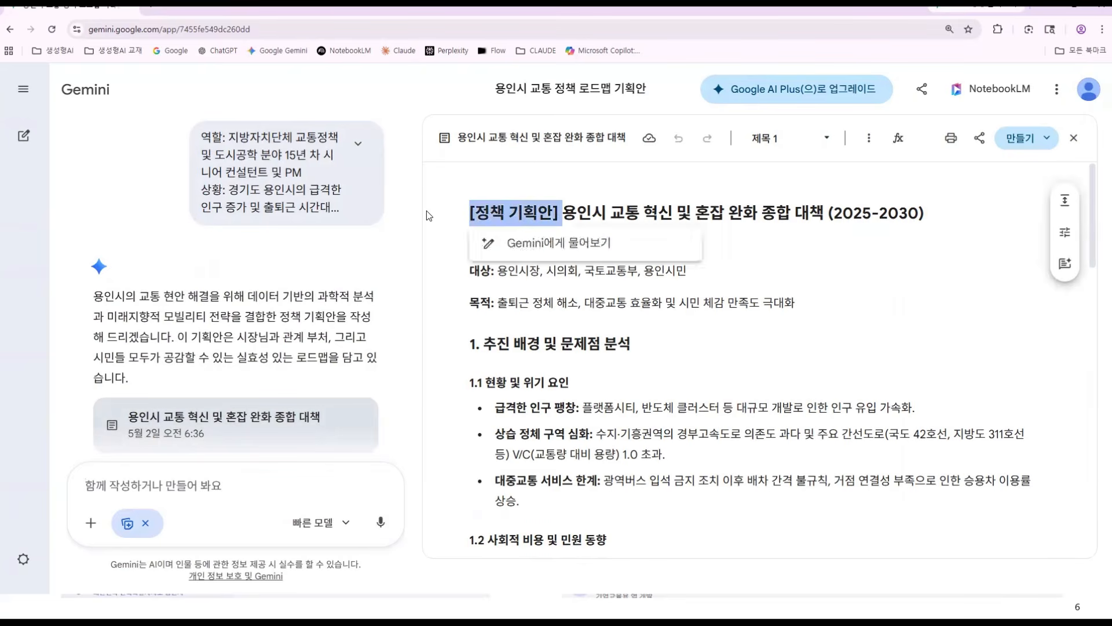
{"action": "key", "text": "Delete"}
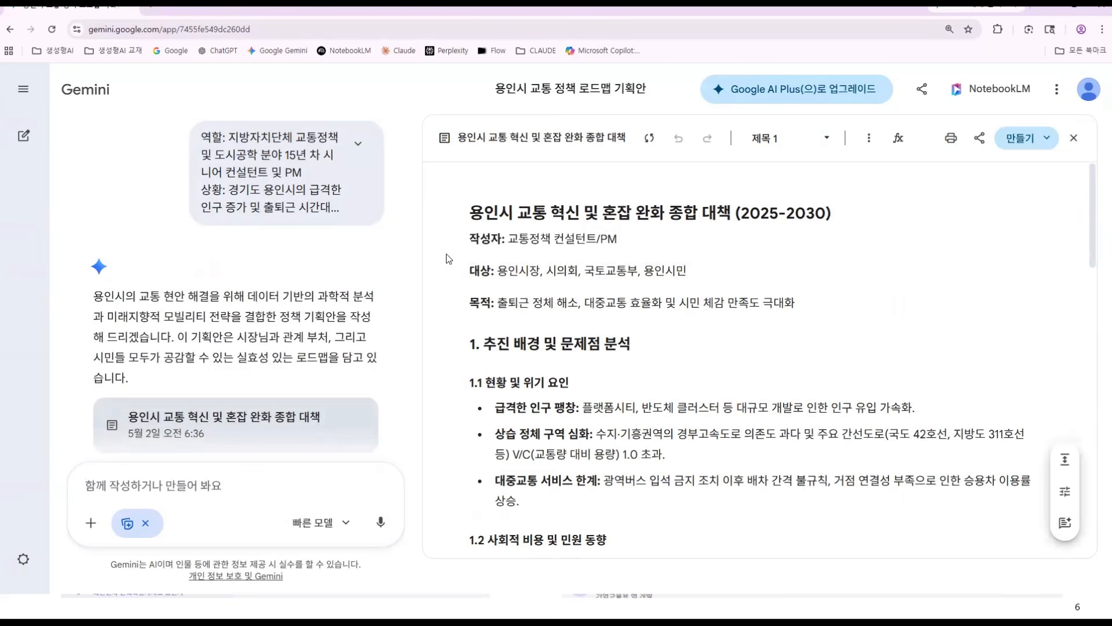
{"action": "left_click", "coordinate": [469, 240]}
{"action": "key", "text": "Return"}
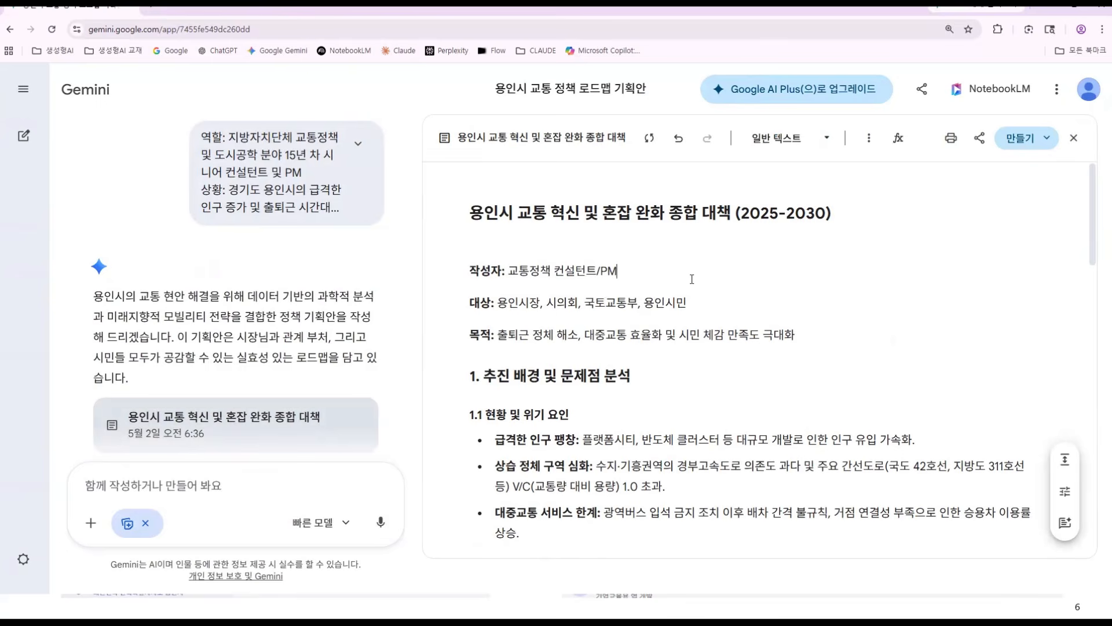
- Replace "컨설턴트/PM" in the 작성자 line with "주무관"
{"action": "scroll", "coordinate": [676, 344], "scroll_direction": "down", "scroll_amount": 1}
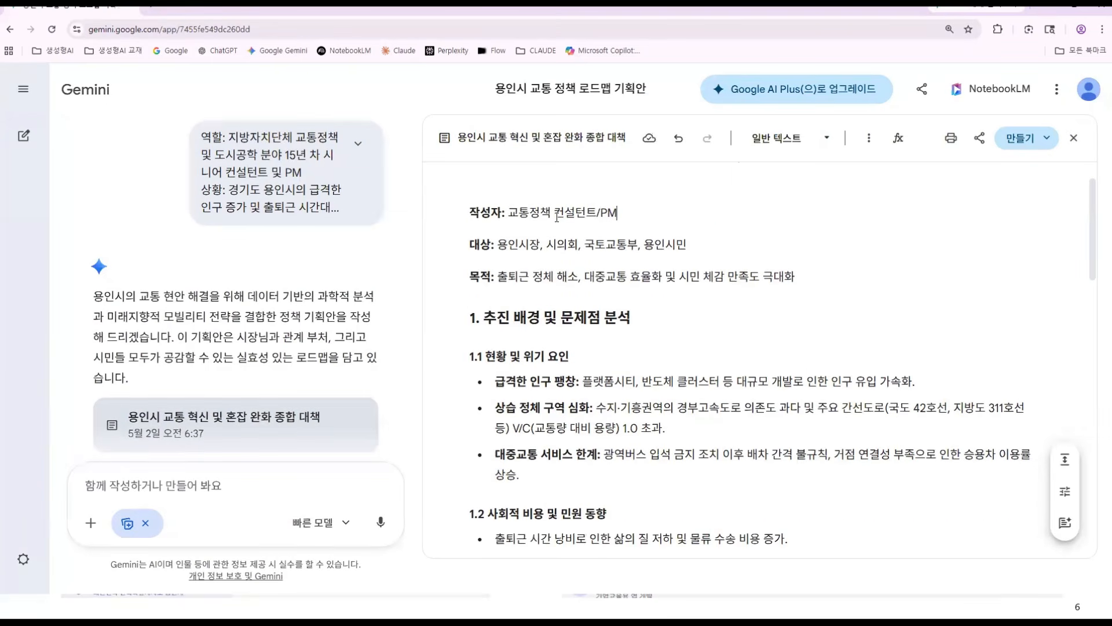
{"action": "left_click_drag", "start_coordinate": [555, 213], "coordinate": [618, 212]}
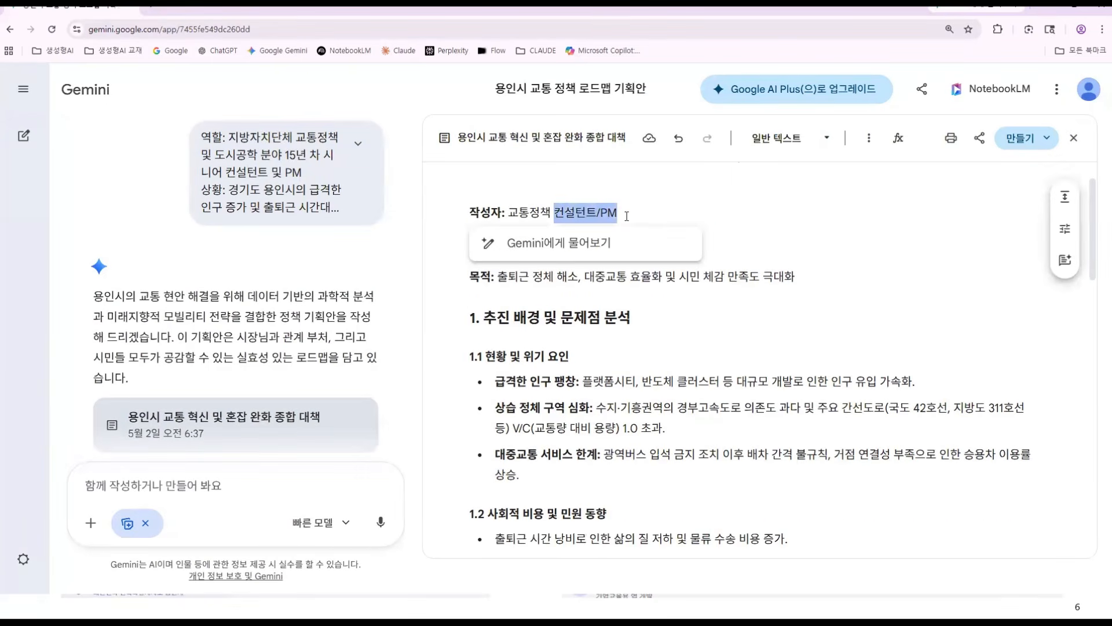
{"action": "type", "text": "두님"}
{"action": "key", "text": "BackSpace"}
{"action": "key", "text": "BackSpace"}
{"action": "key", "text": "BackSpace"}
{"action": "key", "text": "BackSpace"}
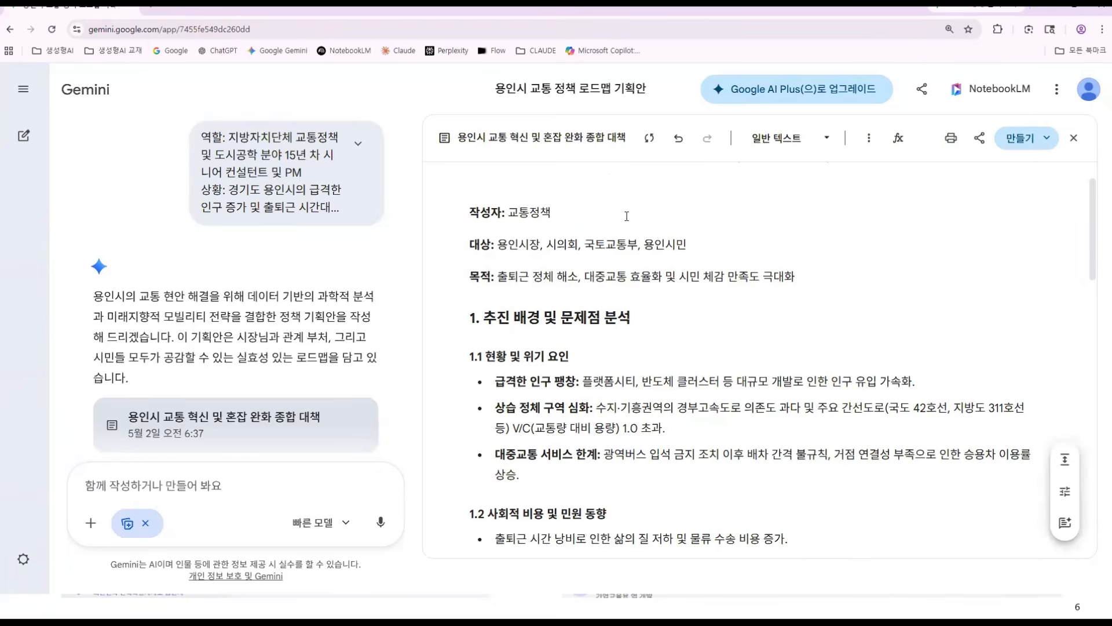
{"action": "type", "text": "주무관"}
- Copy the section heading "1. 추진 배경 및 문제점 분석" from the Canvas document into the chat prompt
{"action": "scroll", "coordinate": [499, 276], "scroll_direction": "down", "scroll_amount": 2}
{"action": "scroll", "coordinate": [503, 276], "scroll_direction": "up", "scroll_amount": 1}
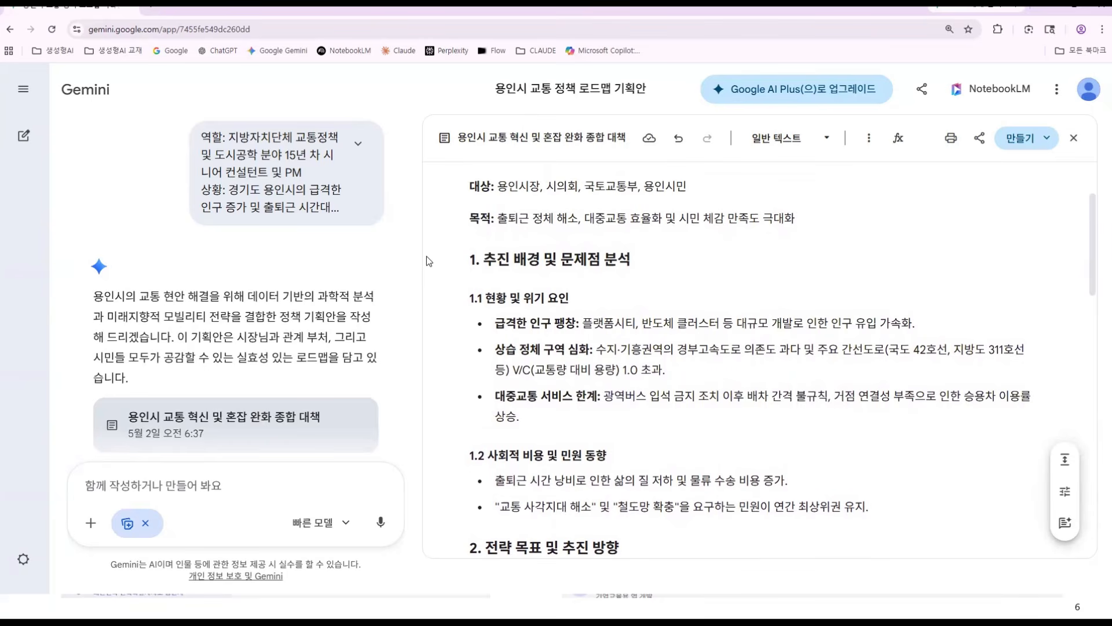
{"action": "double_click", "coordinate": [617, 259]}
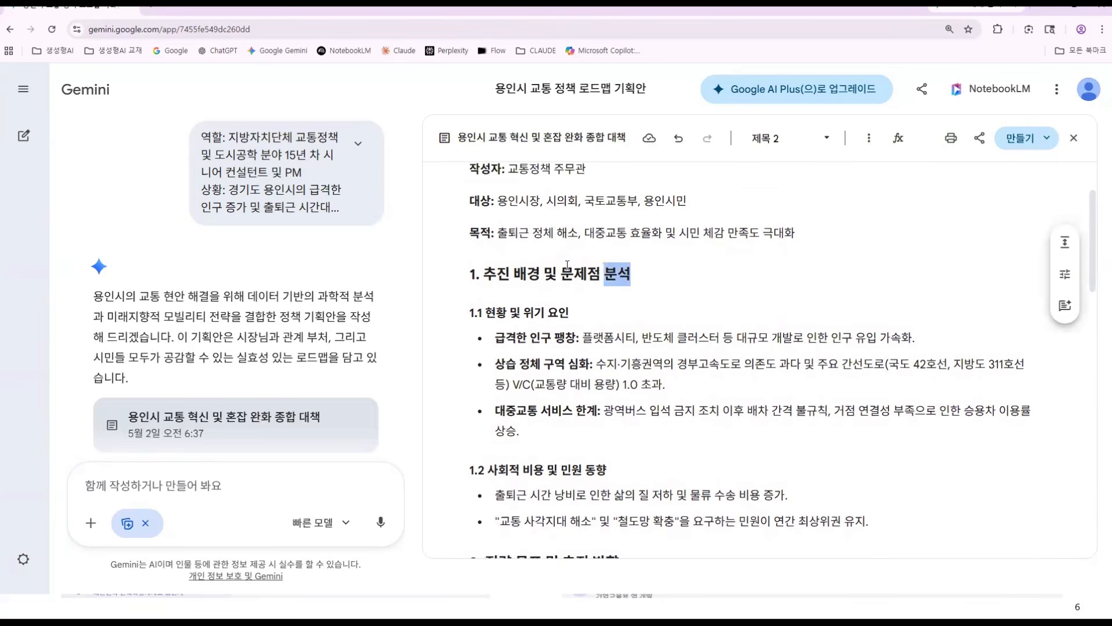
{"action": "left_click_drag", "start_coordinate": [567, 265], "coordinate": [469, 280]}
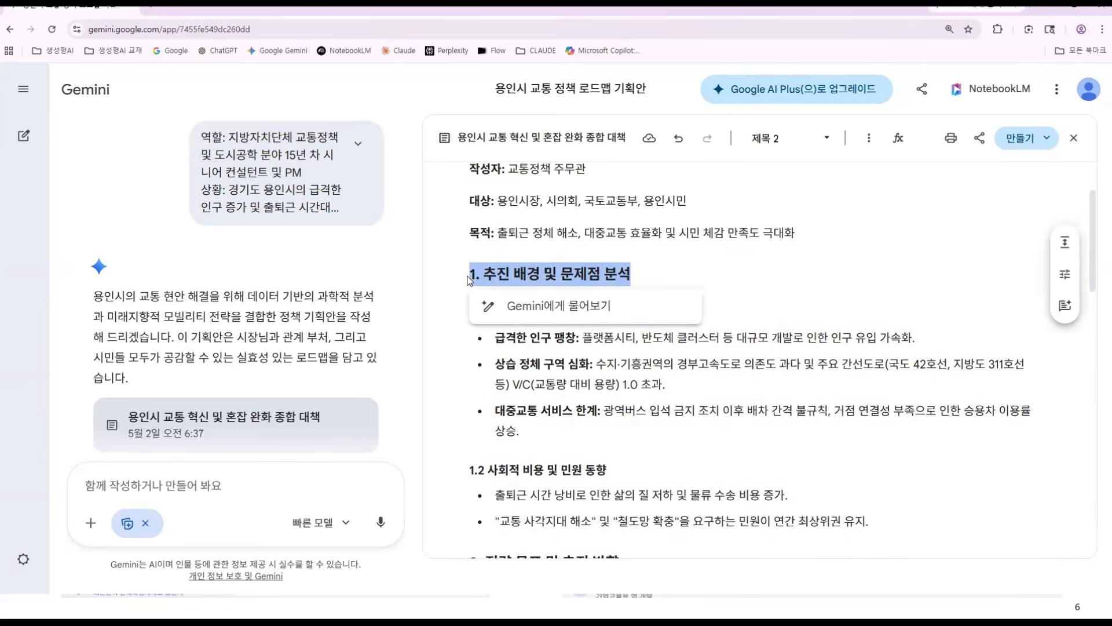
{"action": "left_click_drag", "start_coordinate": [631, 273], "coordinate": [469, 277]}
{"action": "key", "text": "ctrl+c"}
{"action": "scroll", "coordinate": [682, 279], "scroll_direction": "down", "scroll_amount": 1}
{"action": "left_click", "coordinate": [458, 278]}
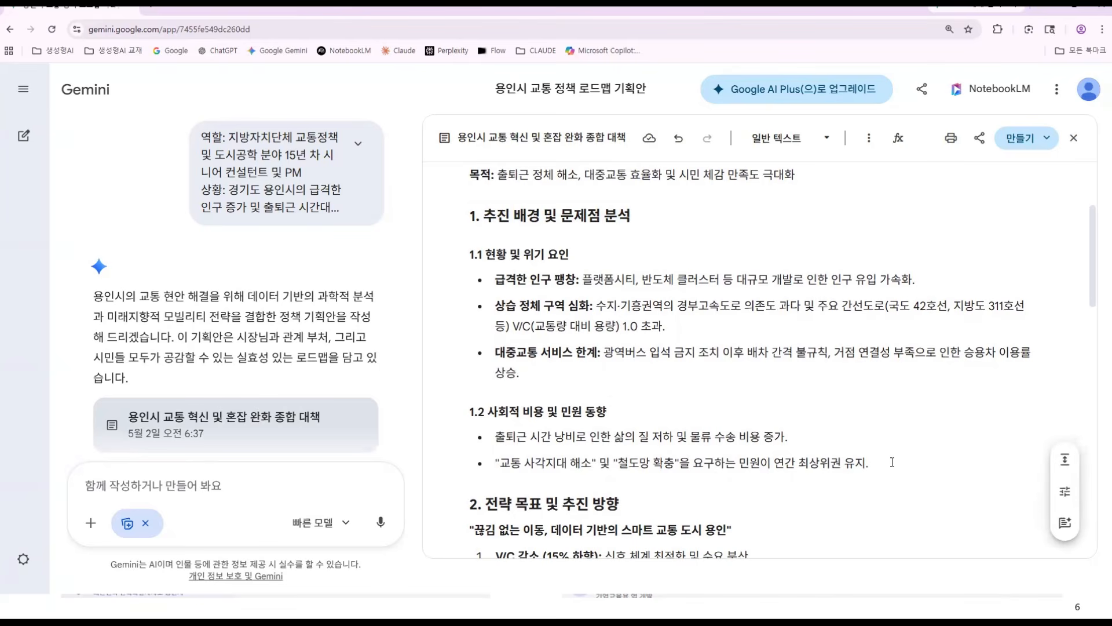
{"action": "left_click_drag", "start_coordinate": [892, 461], "coordinate": [466, 255]}
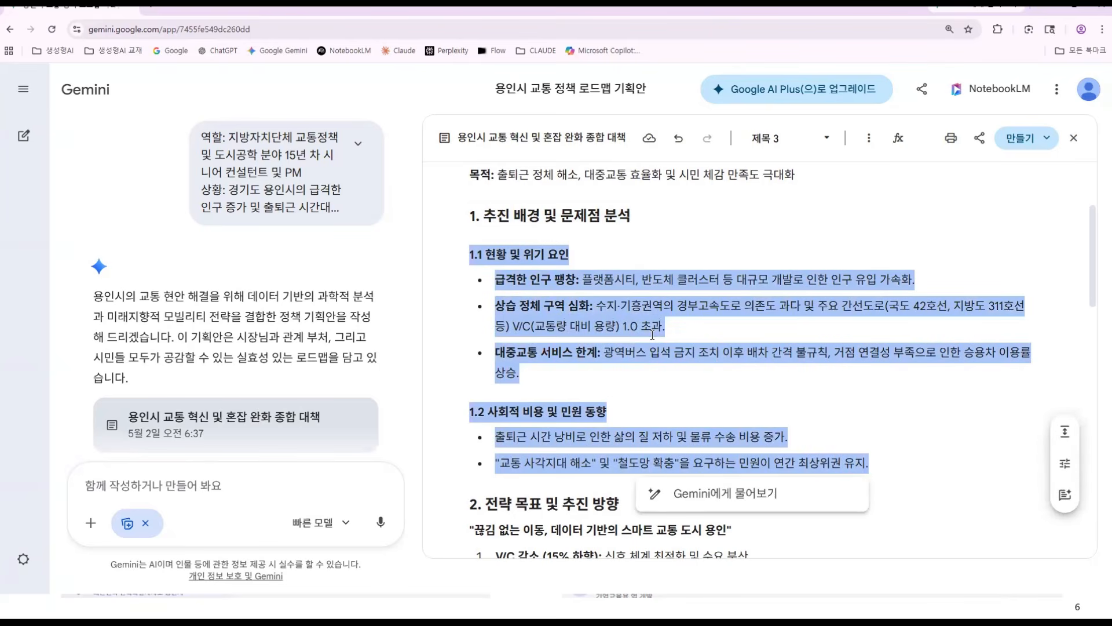
{"action": "left_click", "coordinate": [652, 335]}
{"action": "left_click_drag", "start_coordinate": [454, 226], "coordinate": [453, 226]}
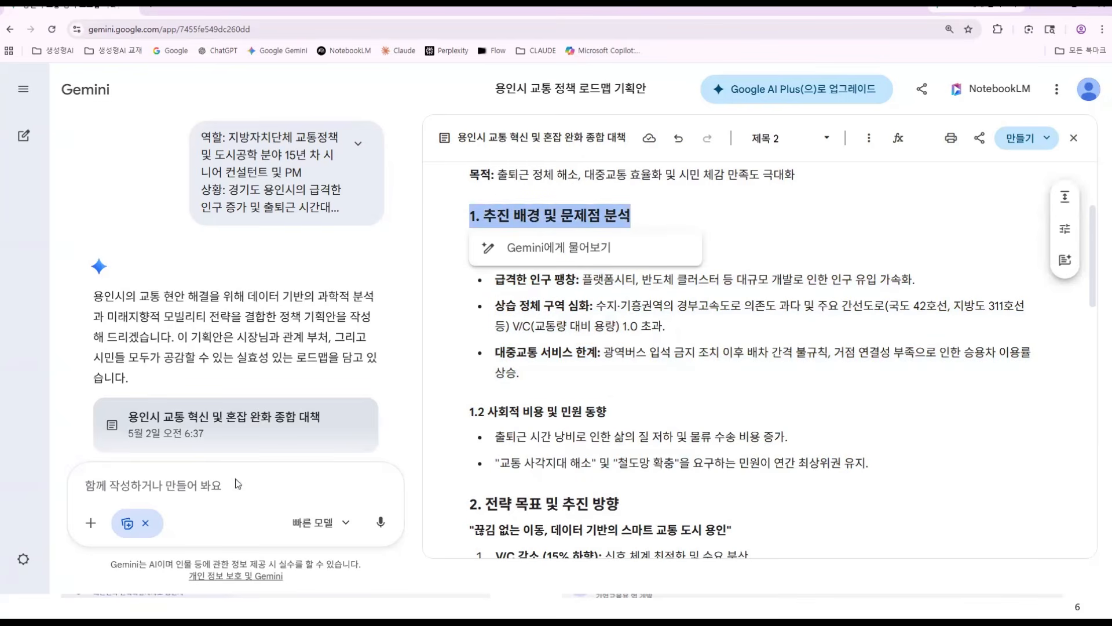
{"action": "key", "text": "ctrl+v"}
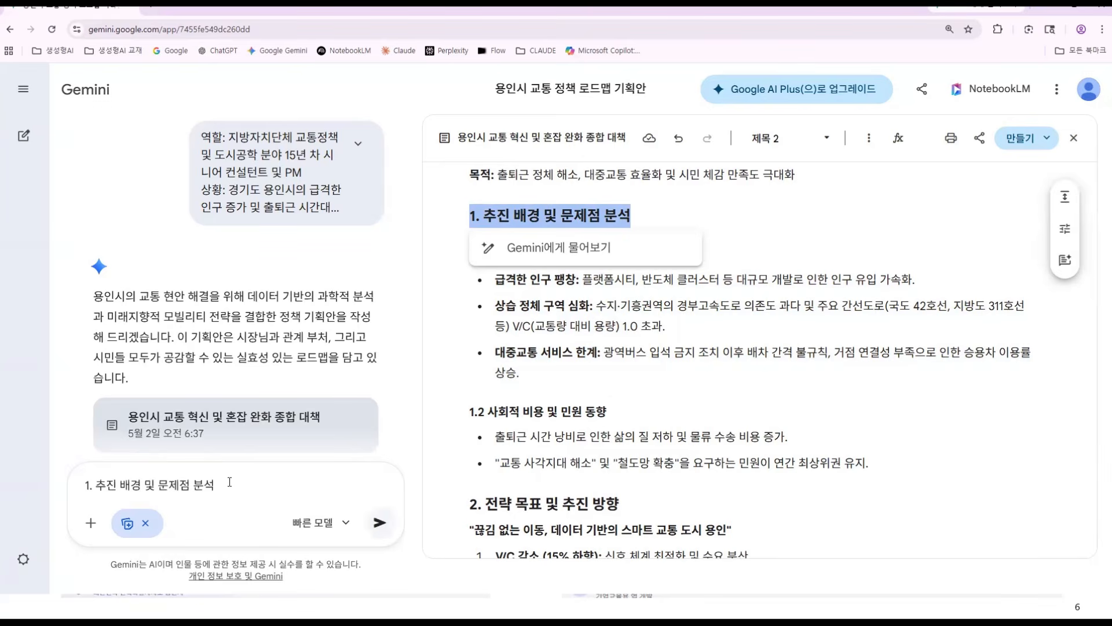
- Add the instruction "한국어를 영어로 변경해줘" below the pasted heading and submit the request
{"action": "left_click", "coordinate": [495, 437]}
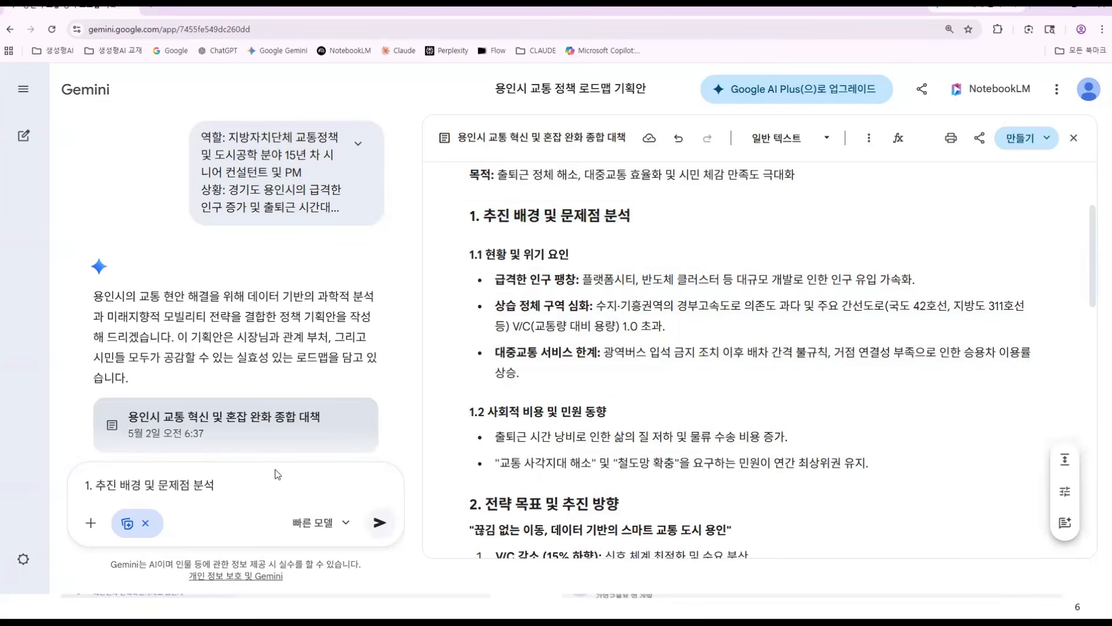
{"action": "left_click", "coordinate": [266, 481]}
{"action": "key", "text": "shift+Return"}
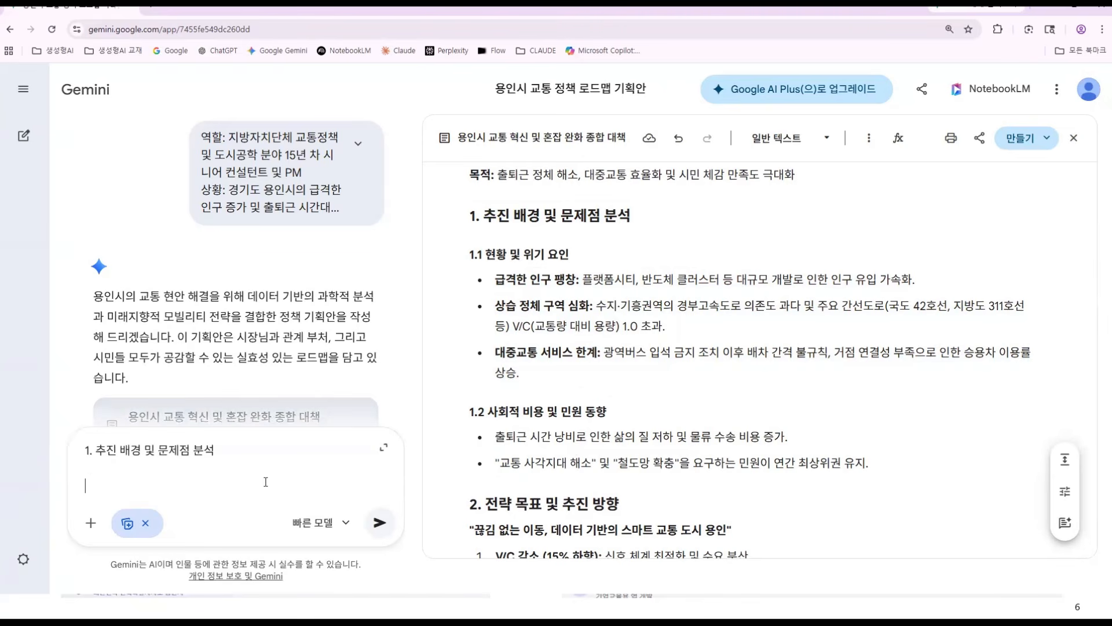
{"action": "type", "text": "한국어를 영어로 변경해주"}
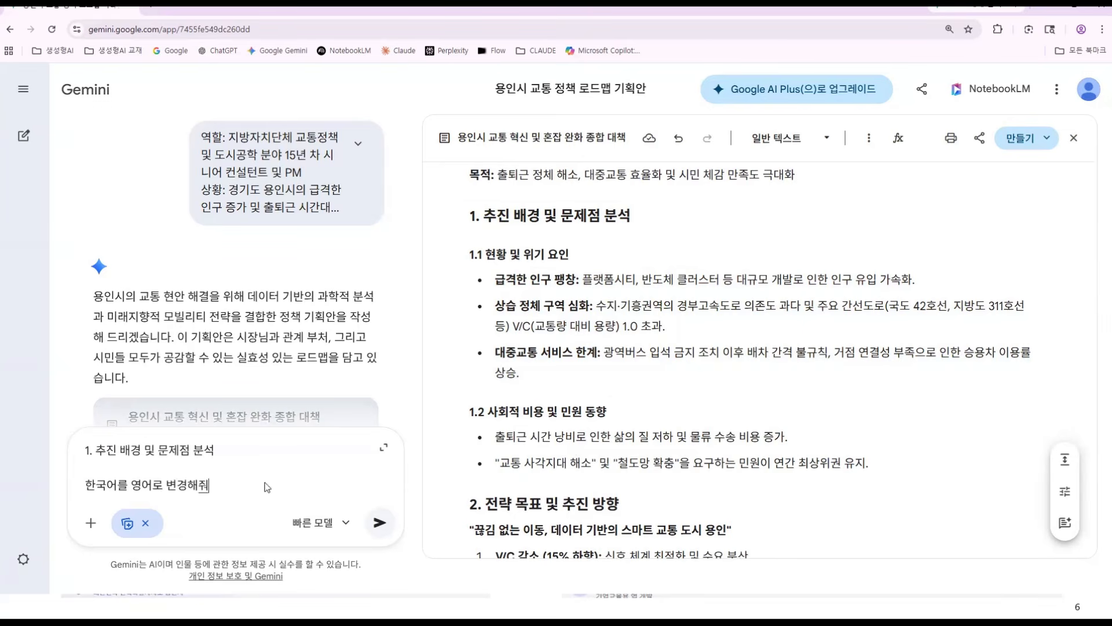
{"action": "key", "text": "Return"}
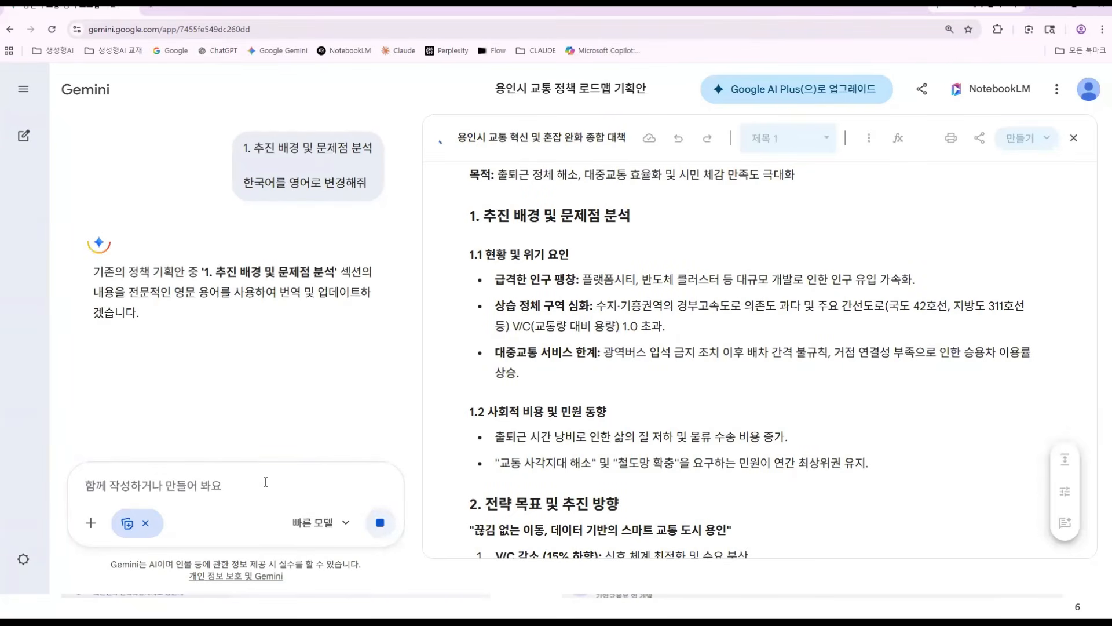
- Examine the English translation of section 1 and compare it with the surrounding Korean sections of the document
{"action": "scroll", "coordinate": [722, 449], "scroll_direction": "down", "scroll_amount": 1}
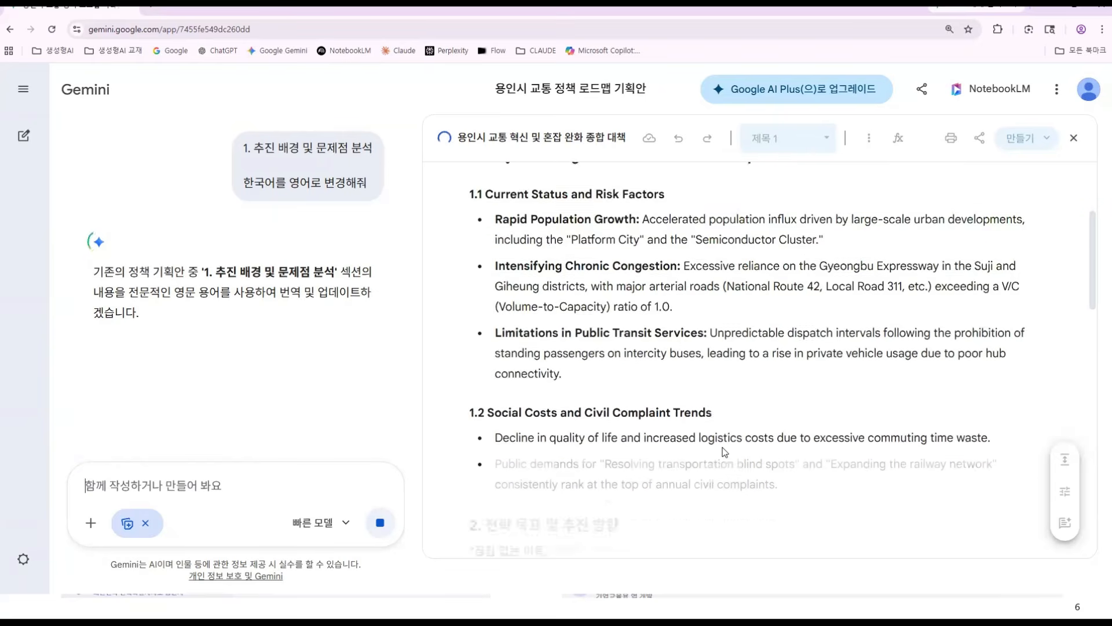
{"action": "scroll", "coordinate": [722, 447], "scroll_direction": "down", "scroll_amount": 3}
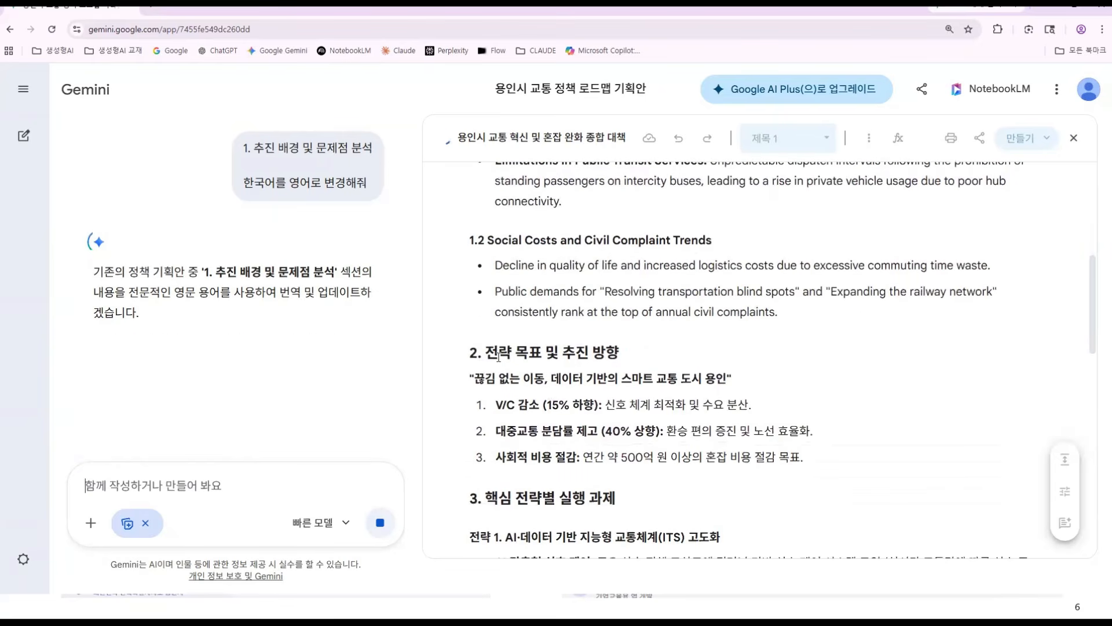
{"action": "scroll", "coordinate": [521, 356], "scroll_direction": "up", "scroll_amount": 4}
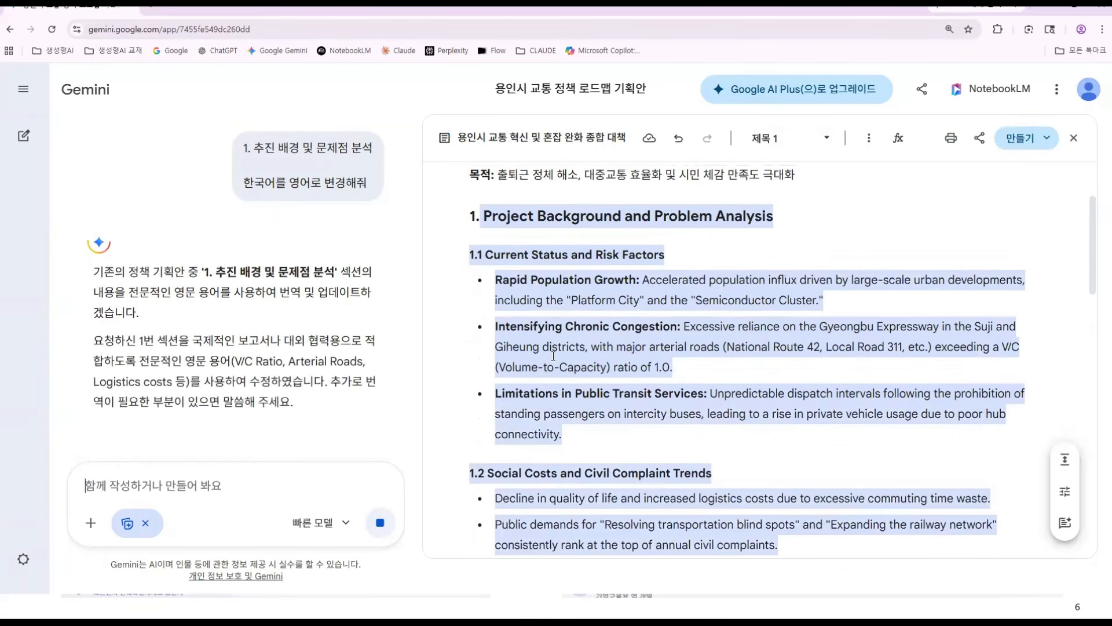
{"action": "left_click", "coordinate": [553, 355]}
{"action": "scroll", "coordinate": [553, 355], "scroll_direction": "down", "scroll_amount": 1}
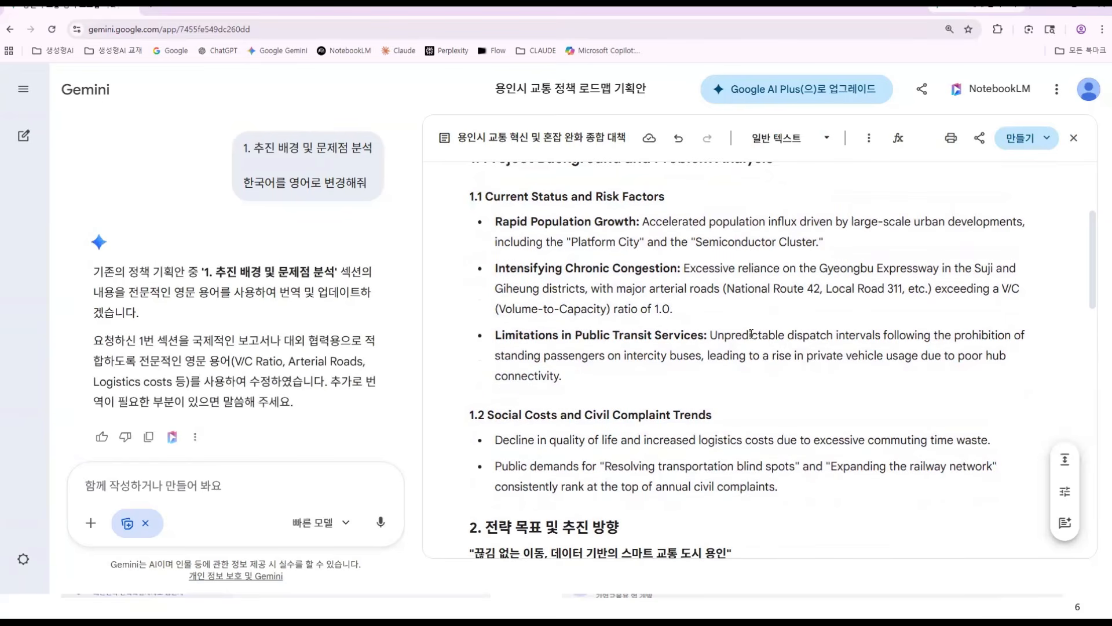
{"action": "scroll", "coordinate": [750, 332], "scroll_direction": "up", "scroll_amount": 2}
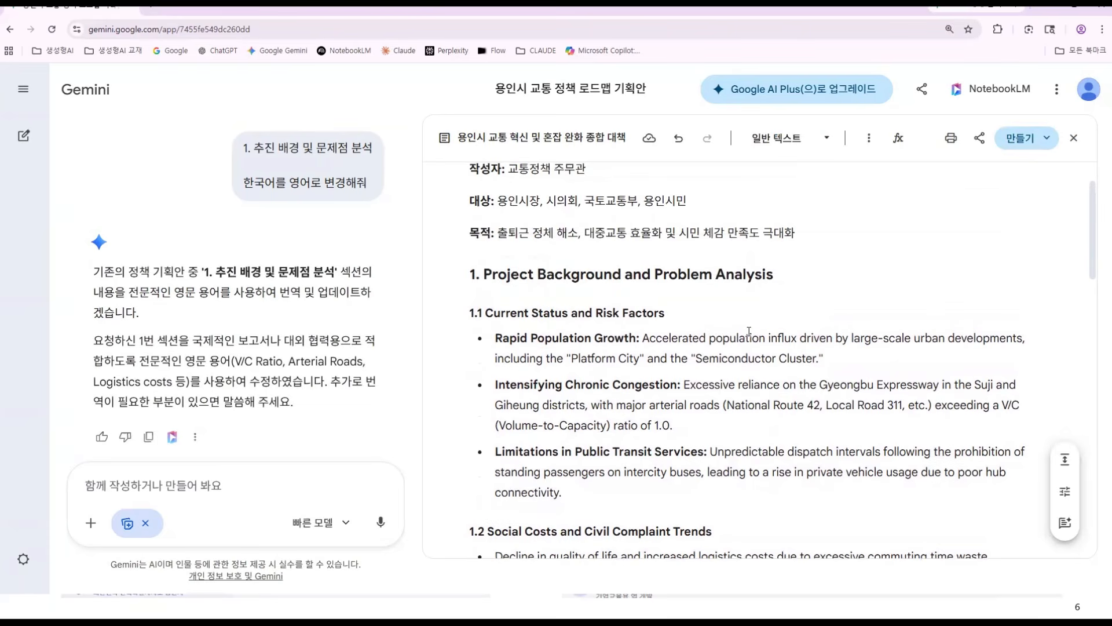
{"action": "scroll", "coordinate": [749, 332], "scroll_direction": "up", "scroll_amount": 1}
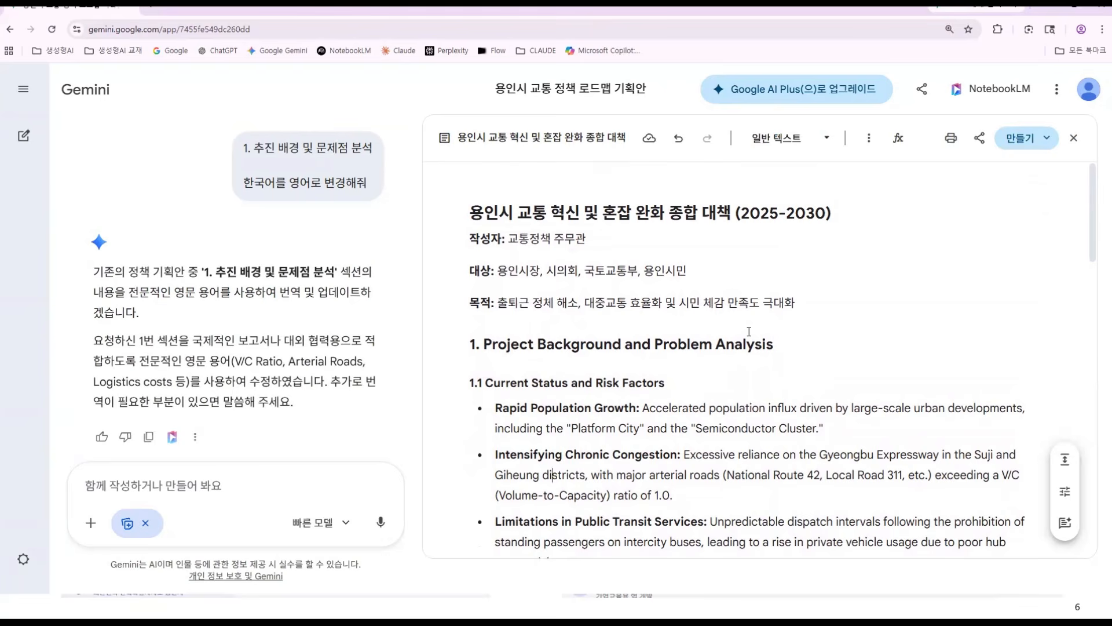
{"action": "scroll", "coordinate": [657, 358], "scroll_direction": "down", "scroll_amount": 1}
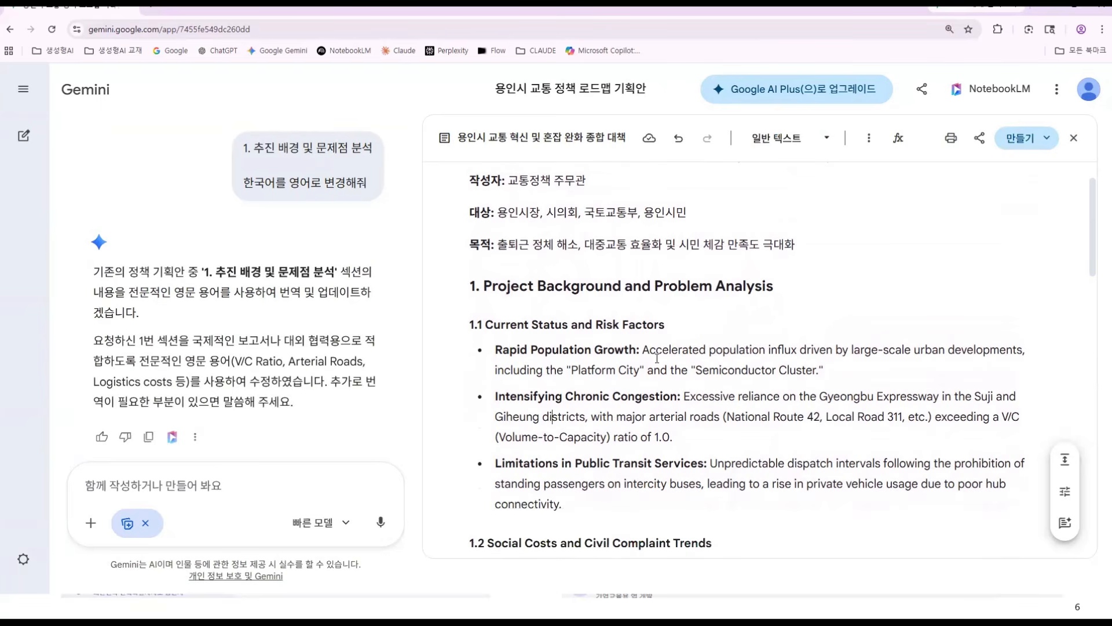
{"action": "scroll", "coordinate": [623, 394], "scroll_direction": "down", "scroll_amount": 2}
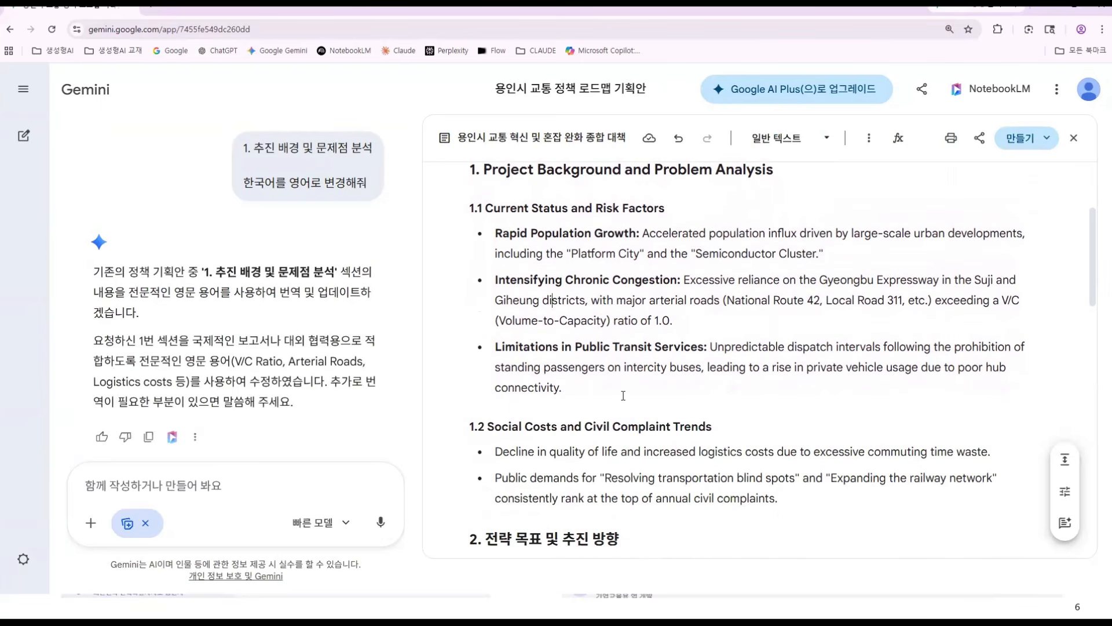
{"action": "scroll", "coordinate": [624, 395], "scroll_direction": "up", "scroll_amount": 2}
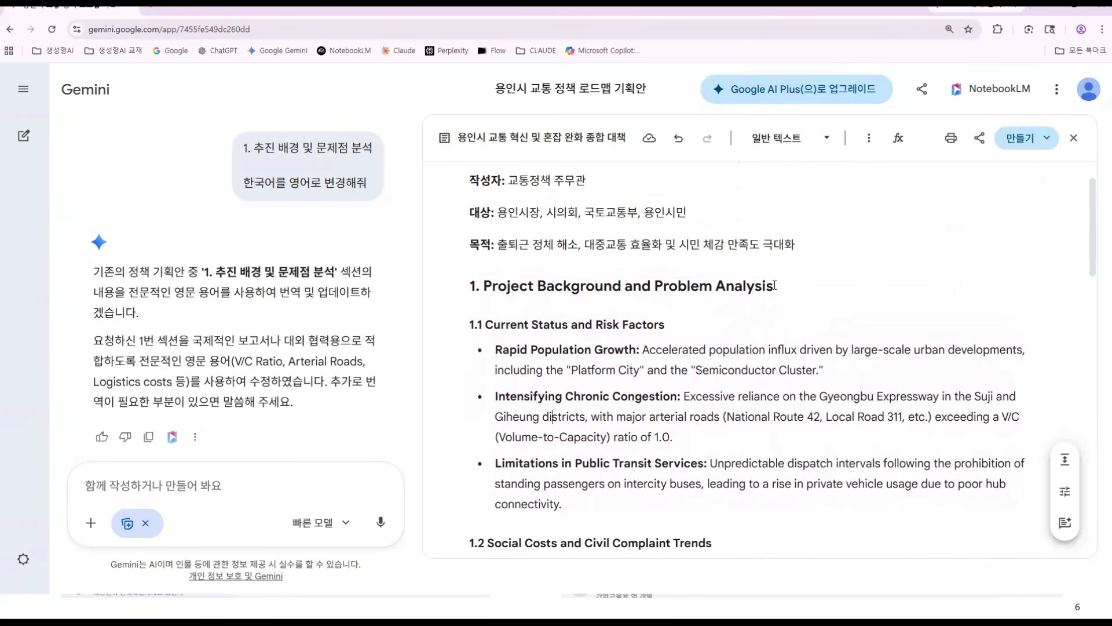
- Undo the English translation of section 1 in the Canvas document
{"action": "left_click_drag", "start_coordinate": [776, 285], "coordinate": [447, 293]}
{"action": "left_click", "coordinate": [544, 390]}
{"action": "left_click", "coordinate": [678, 139]}
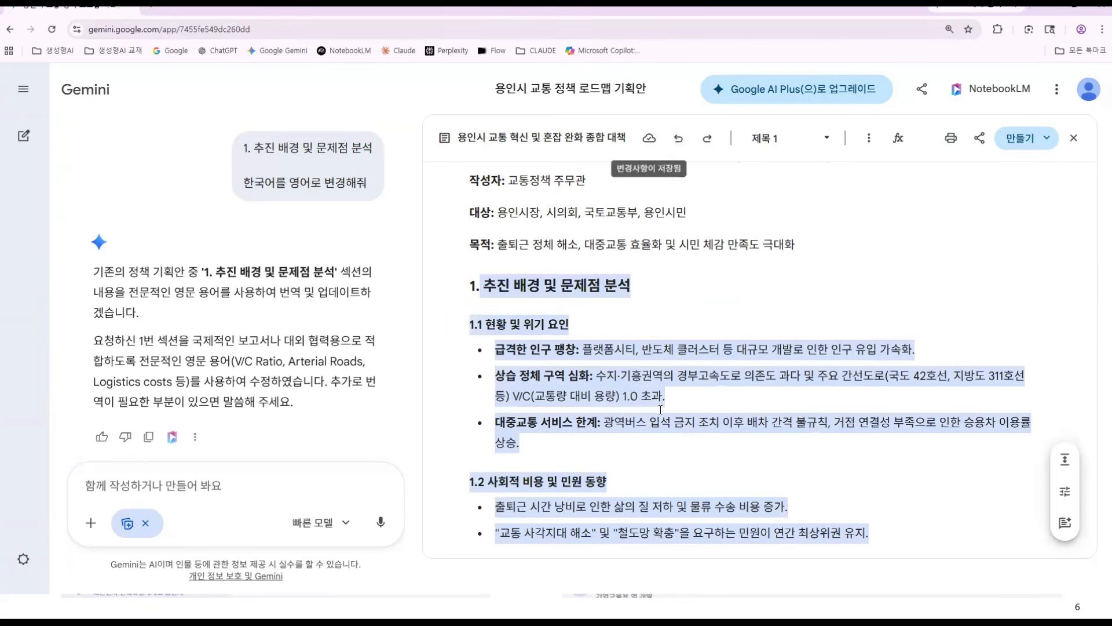
{"action": "left_click", "coordinate": [658, 408]}
{"action": "scroll", "coordinate": [658, 407], "scroll_direction": "down", "scroll_amount": 6}
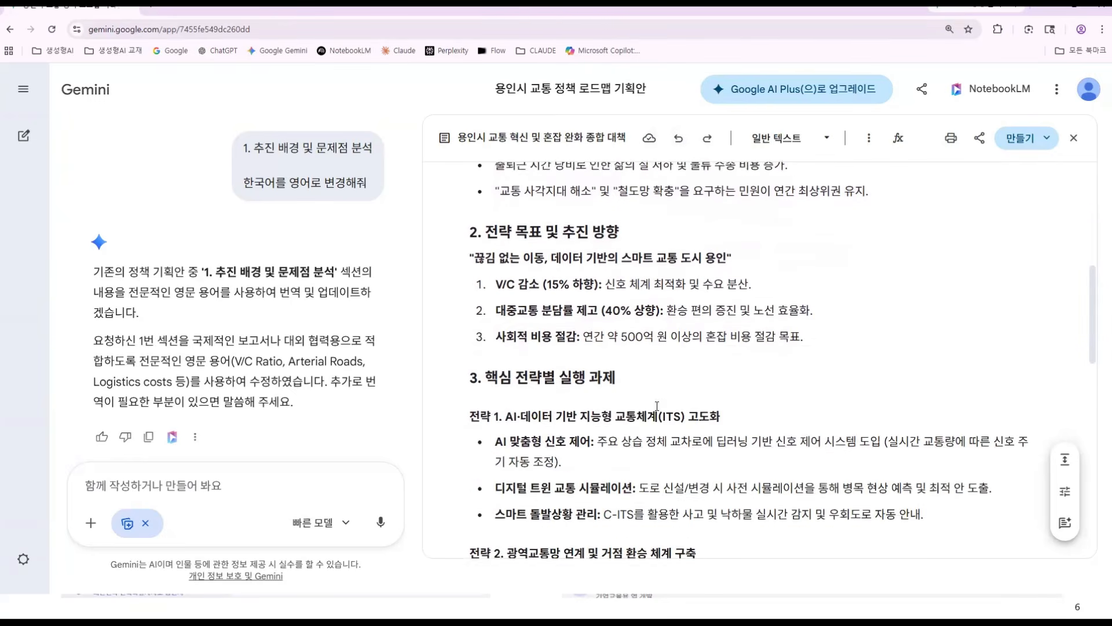
- Copy the section heading "2. 전략 목표 및 추진 방향" from the Canvas document into the chat prompt
{"action": "left_click_drag", "start_coordinate": [637, 223], "coordinate": [462, 226]}
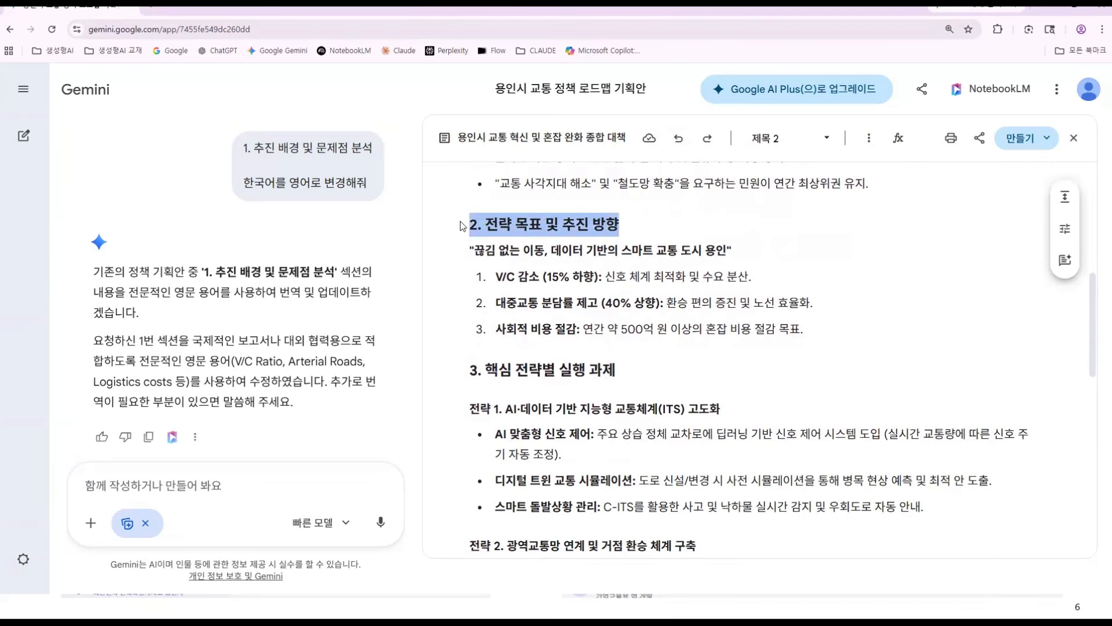
{"action": "left_click", "coordinate": [549, 386]}
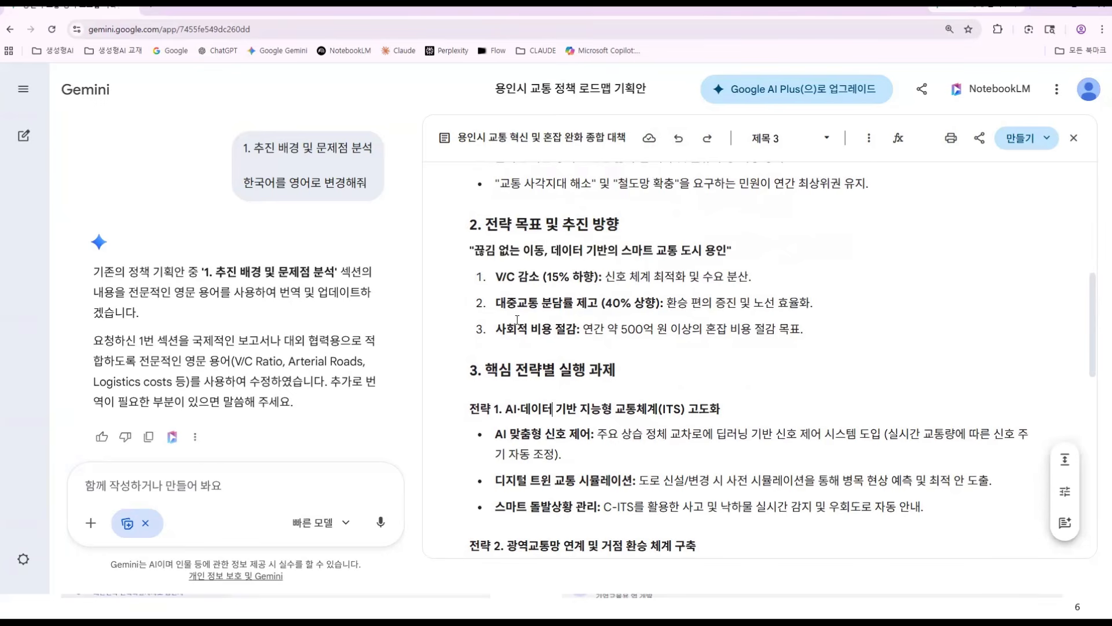
{"action": "scroll", "coordinate": [518, 319], "scroll_direction": "down", "scroll_amount": 4}
{"action": "scroll", "coordinate": [520, 319], "scroll_direction": "up", "scroll_amount": 5}
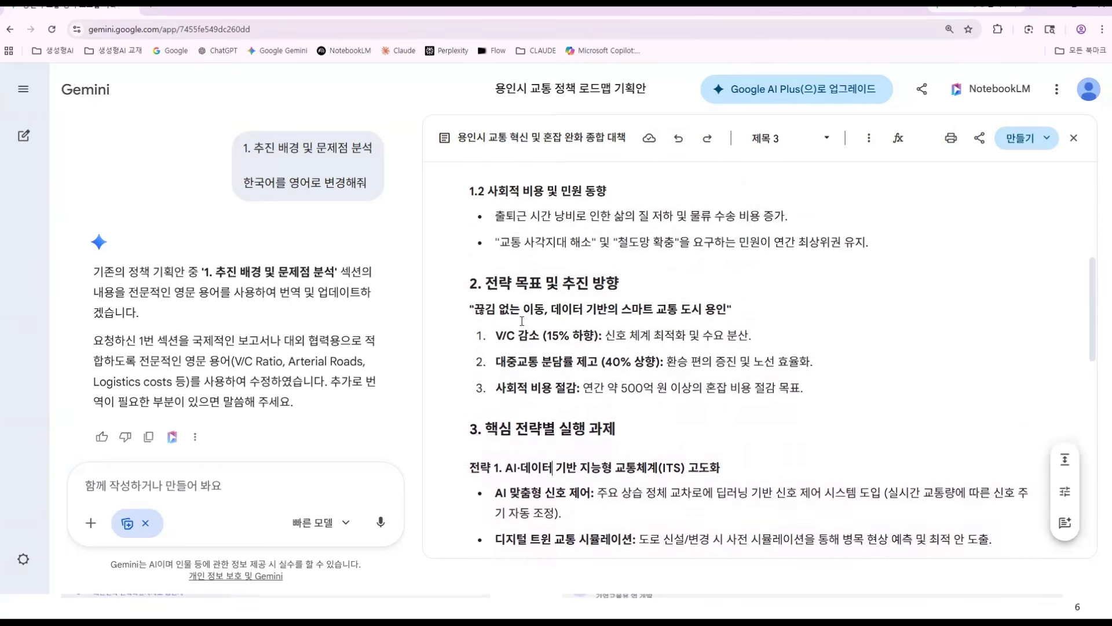
{"action": "scroll", "coordinate": [634, 338], "scroll_direction": "up", "scroll_amount": 1}
{"action": "left_click_drag", "start_coordinate": [478, 345], "coordinate": [470, 347]}
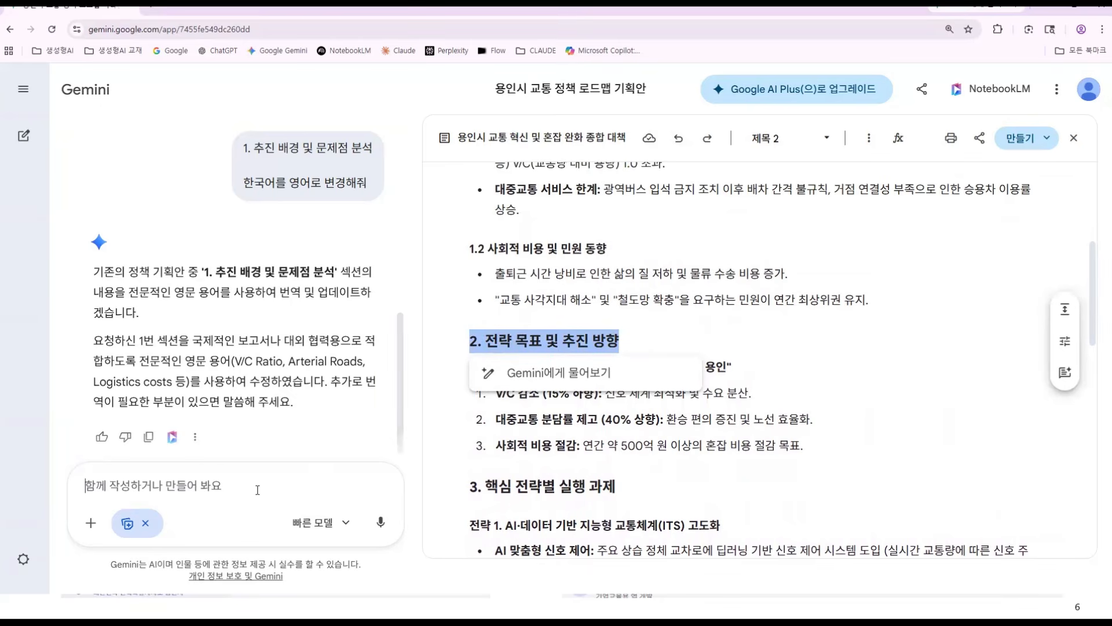
{"action": "type", "text": "2. 전략 목표 및 추진 방향"}
{"action": "key", "text": "shift+Return"}
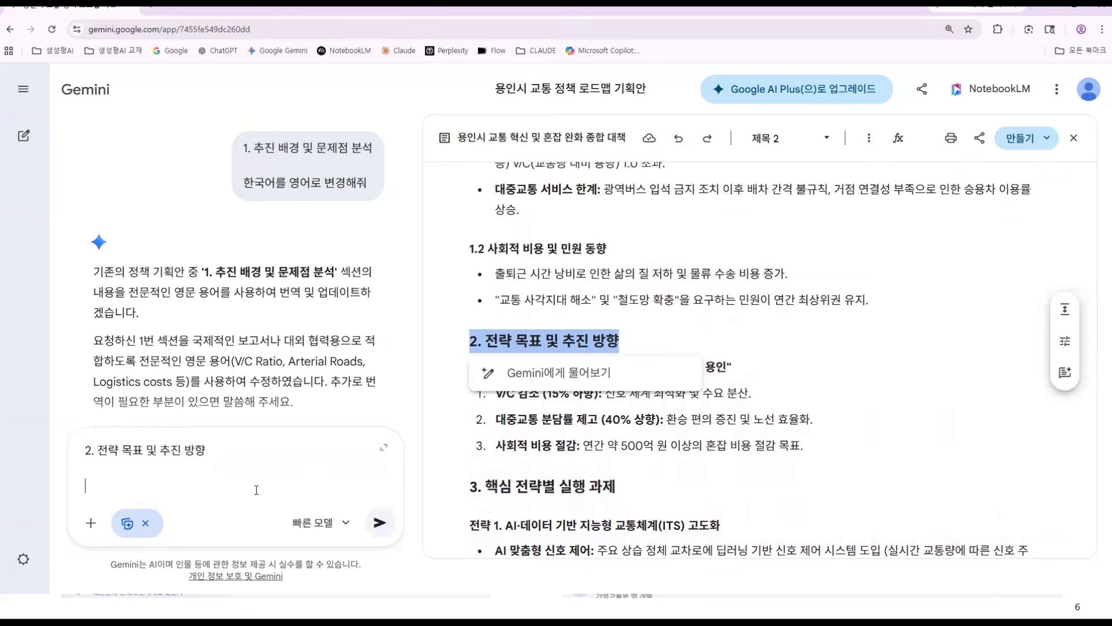
- Add the instruction "개조식을 표로 정리해줘" below the heading and submit the request to turn section 2 into a table
{"action": "type", "text": "개조식을 표로 정리해줘"}
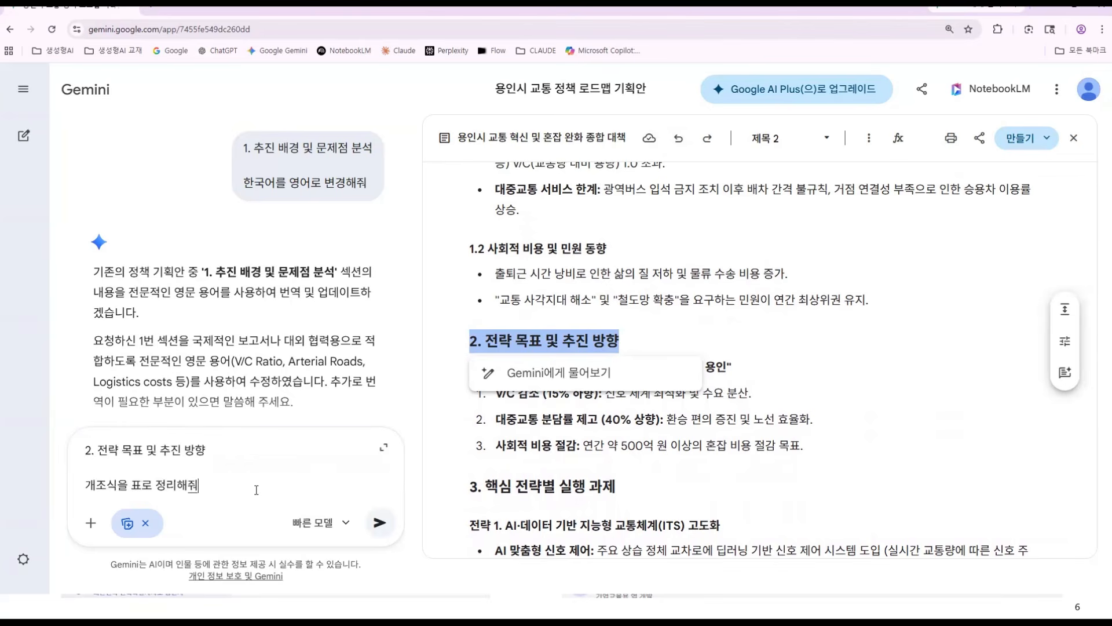
{"action": "key", "text": "Return"}
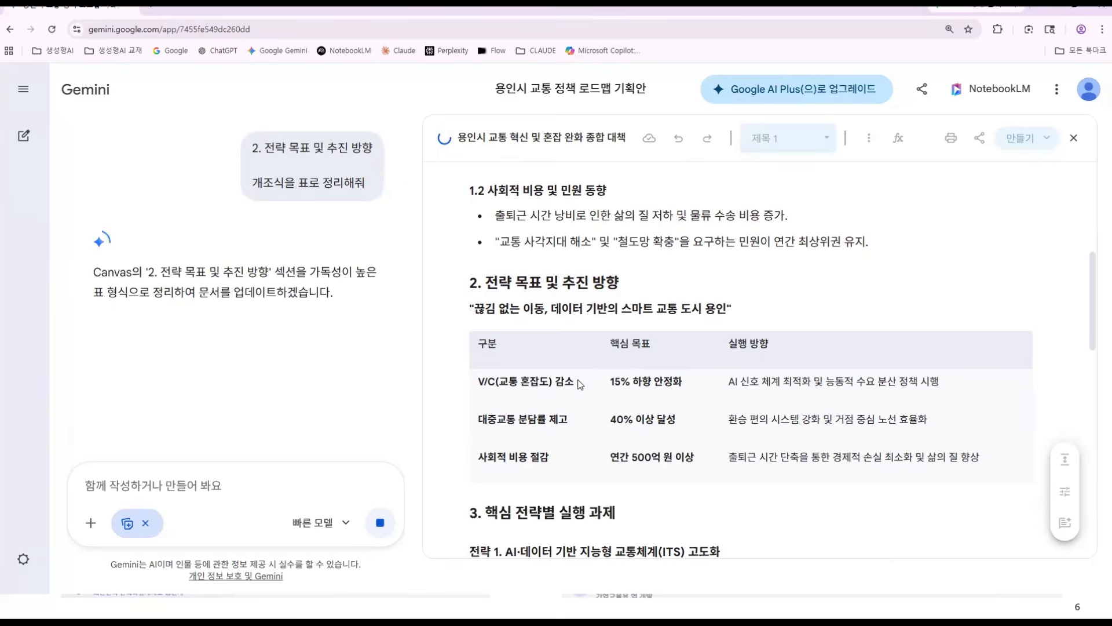
{"action": "left_click", "coordinate": [579, 380]}
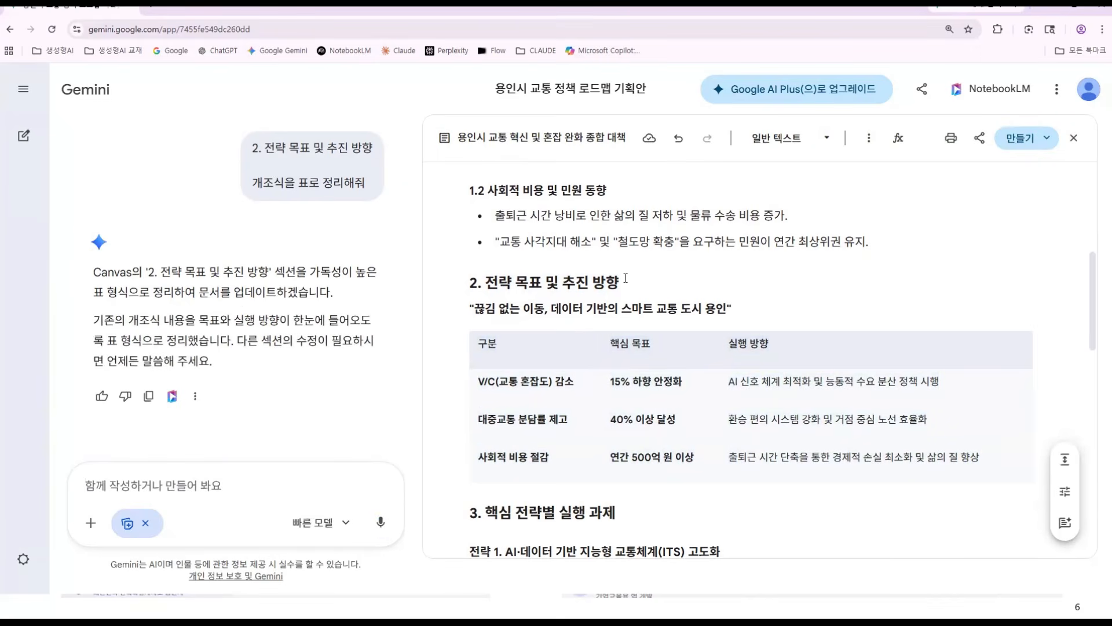
- Copy the heading above the new table, "2. 전략 목표 및 추진 방향", into a fresh chat prompt
{"action": "left_click_drag", "start_coordinate": [624, 282], "coordinate": [461, 288]}
{"action": "key", "text": "ctrl+c"}
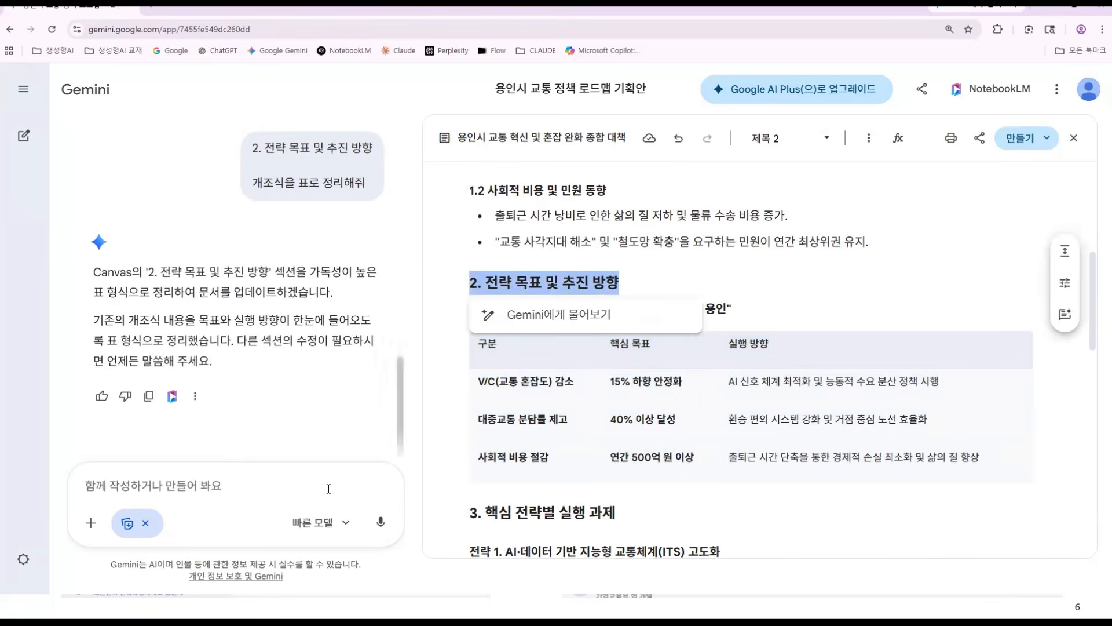
{"action": "left_click", "coordinate": [326, 486]}
{"action": "key", "text": "ctrl+v"}
{"action": "key", "text": "shift+Return"}
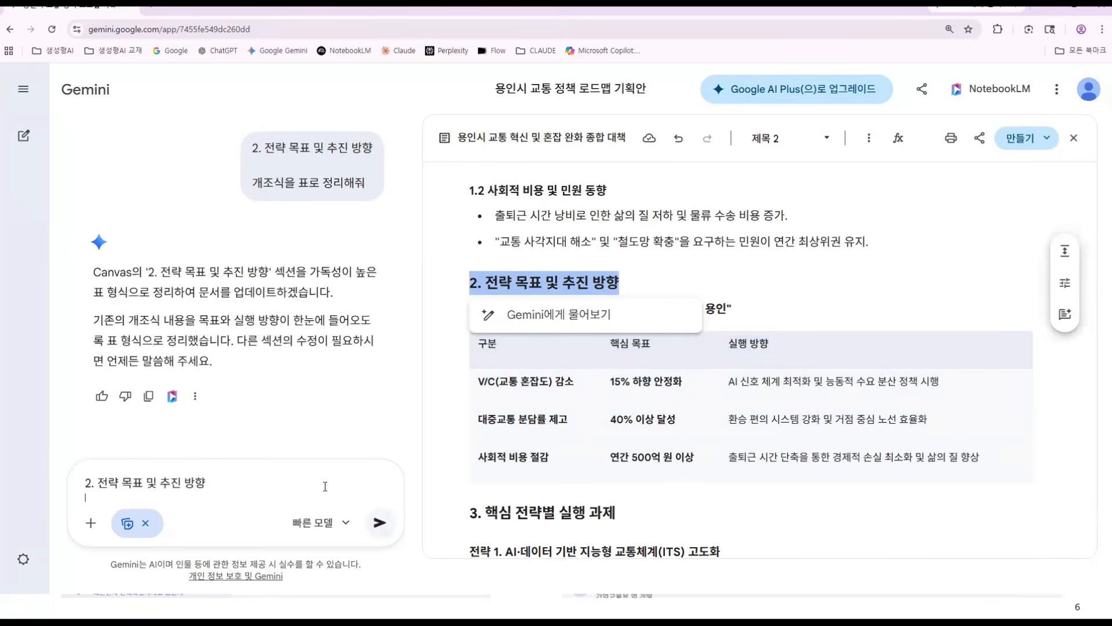
- Add the instruction "표를 개조식 형식으로 변경해줘" below the heading and submit it to turn the table into a bulleted list
{"action": "type", "text": "표"}
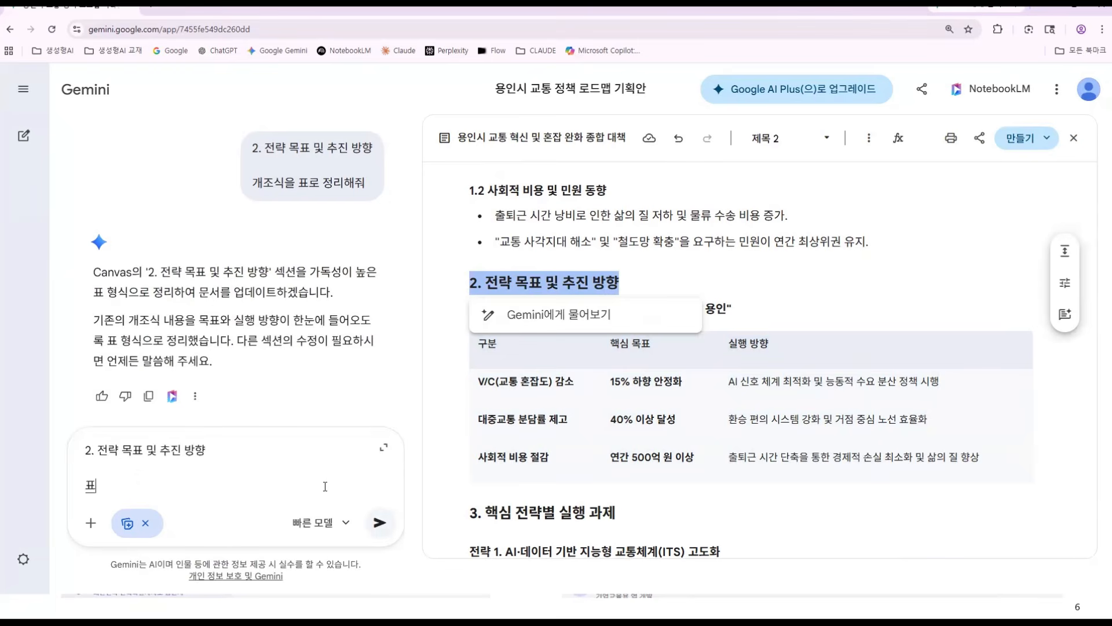
{"action": "type", "text": "를 개조식 형시식으로"}
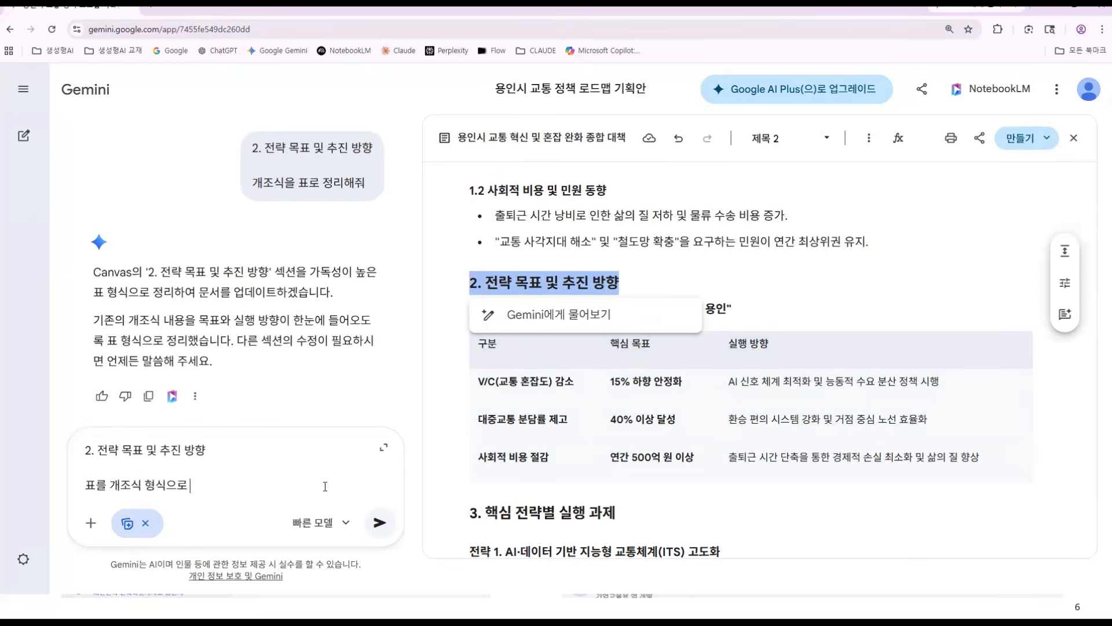
{"action": "type", "text": " 변경해줘"}
{"action": "key", "text": "Return"}
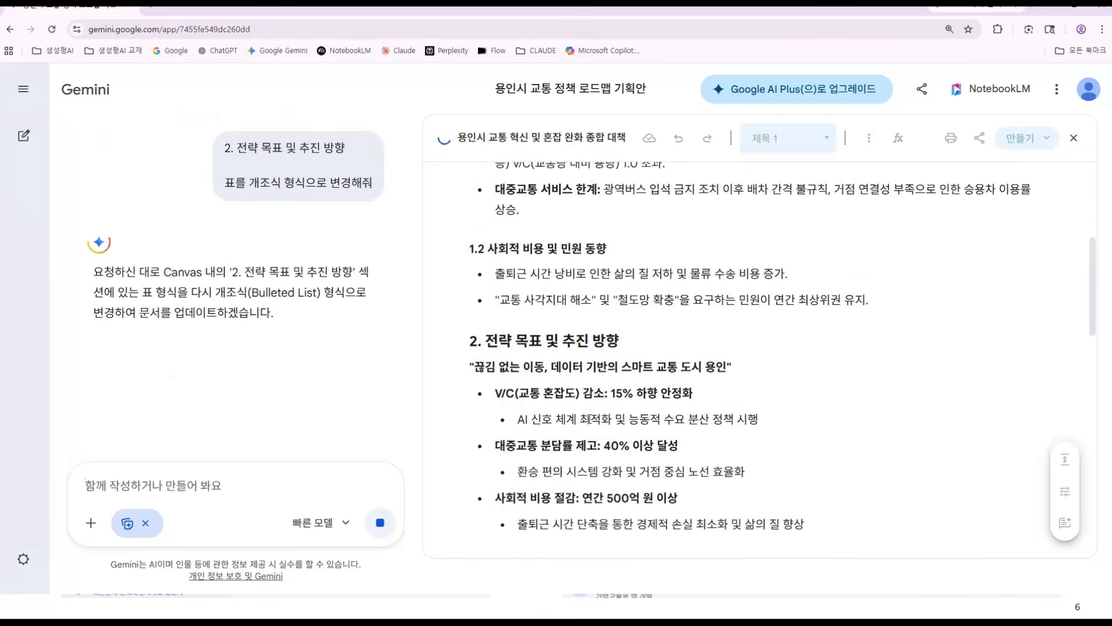
- Review the document from the bulleted section 2 through the strategies and roadmap table to the conclusion in section 6
{"action": "scroll", "coordinate": [589, 419], "scroll_direction": "down", "scroll_amount": 3}
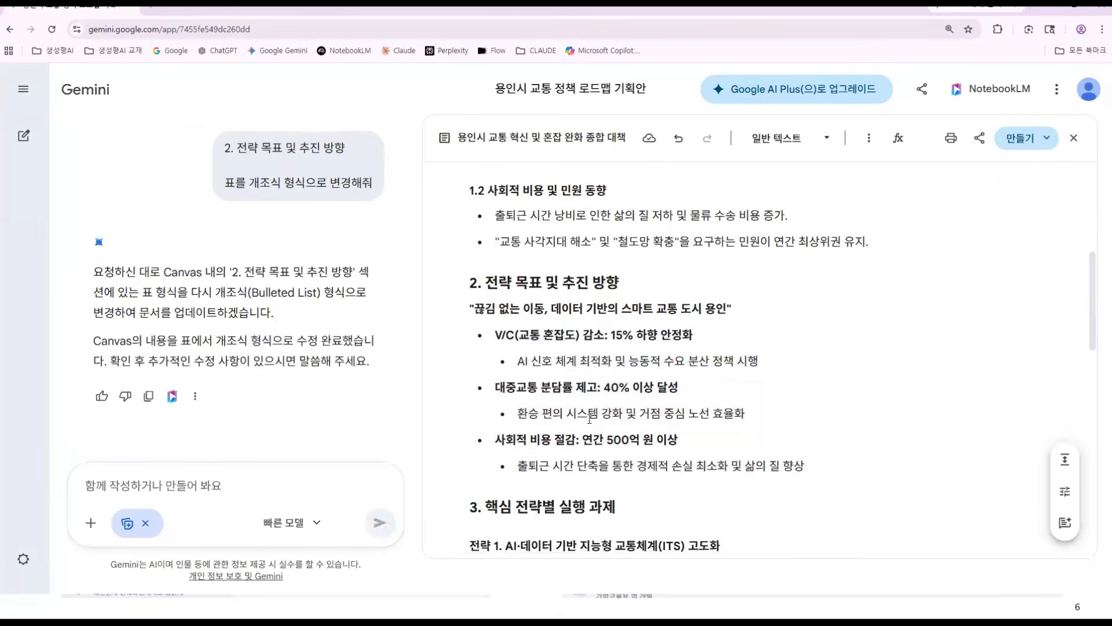
{"action": "scroll", "coordinate": [589, 419], "scroll_direction": "down", "scroll_amount": 2}
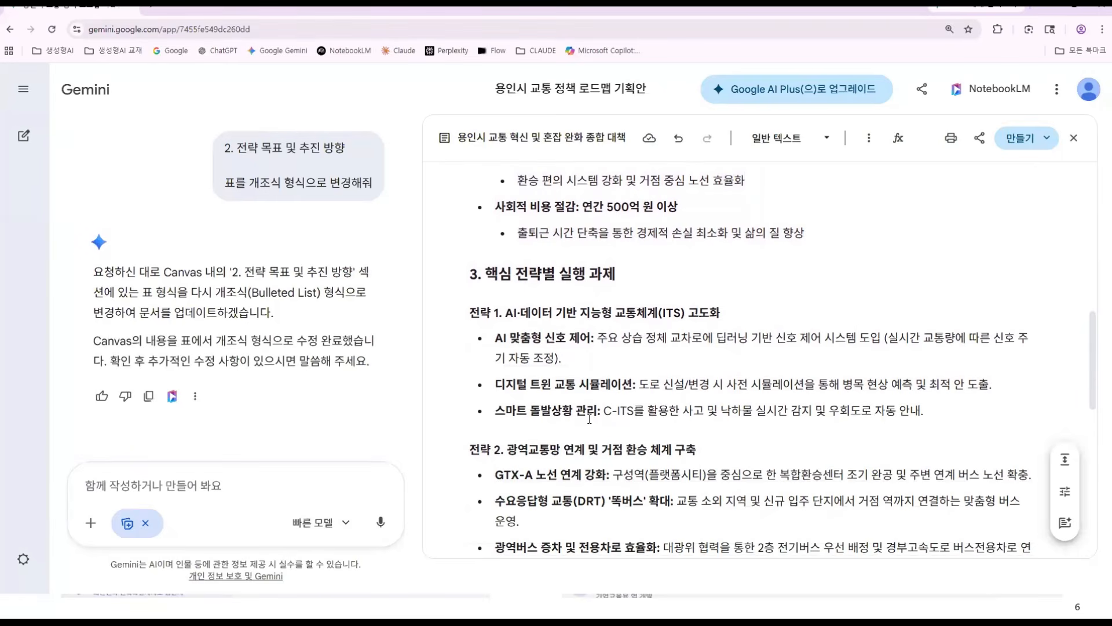
{"action": "scroll", "coordinate": [589, 419], "scroll_direction": "down", "scroll_amount": 1}
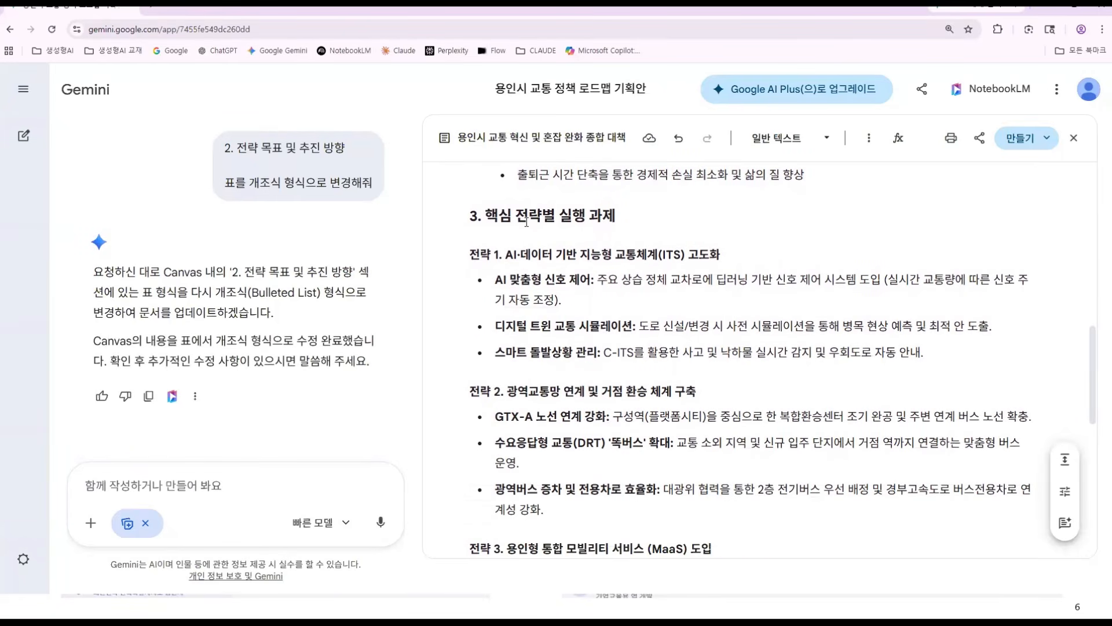
{"action": "scroll", "coordinate": [526, 220], "scroll_direction": "down", "scroll_amount": 1}
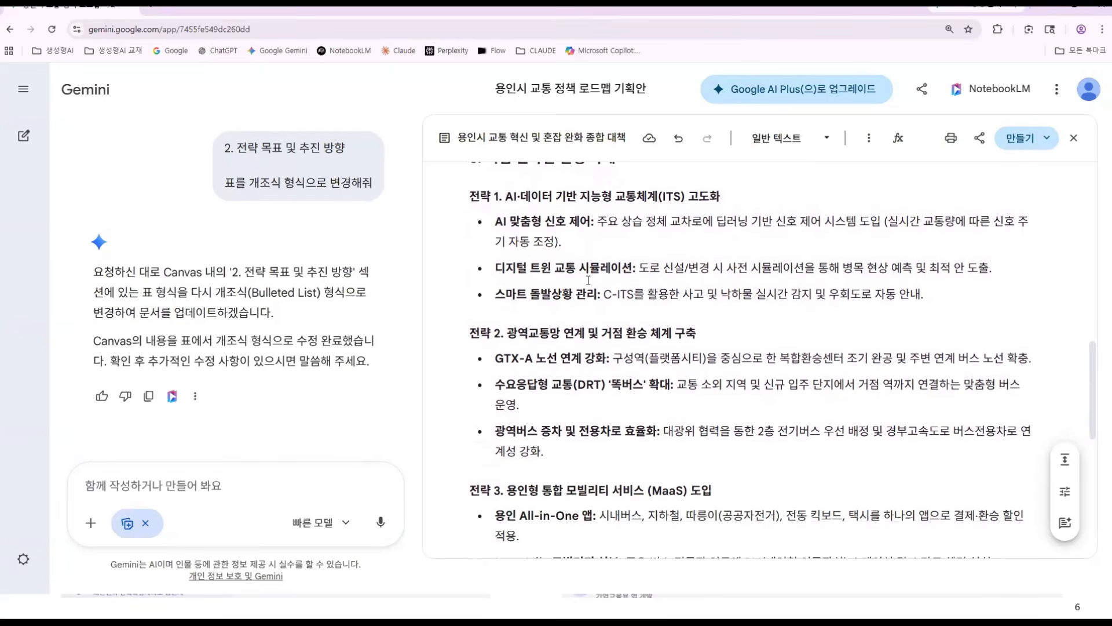
{"action": "scroll", "coordinate": [595, 292], "scroll_direction": "down", "scroll_amount": 3}
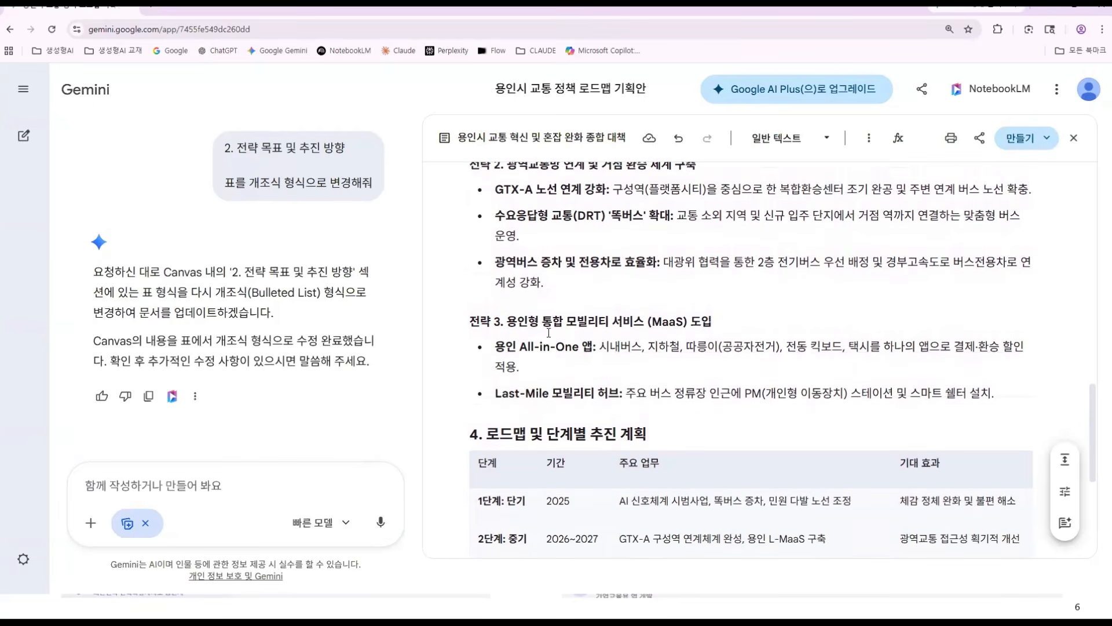
{"action": "left_click_drag", "start_coordinate": [583, 340], "coordinate": [495, 340]}
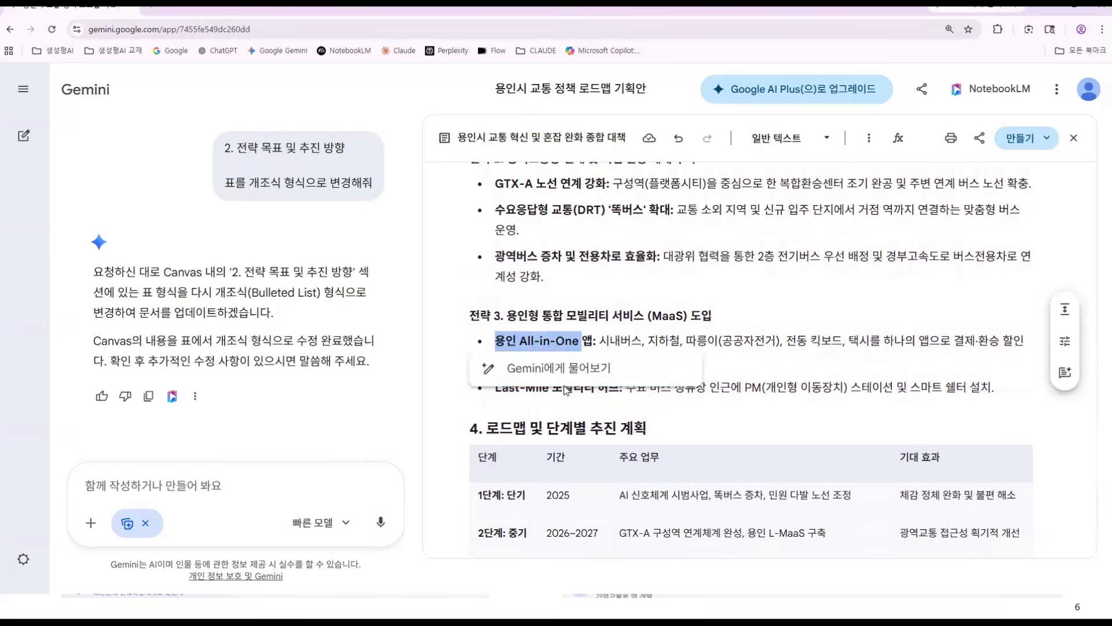
{"action": "left_click", "coordinate": [559, 425]}
{"action": "scroll", "coordinate": [559, 420], "scroll_direction": "down", "scroll_amount": 1}
{"action": "scroll", "coordinate": [559, 419], "scroll_direction": "down", "scroll_amount": 4}
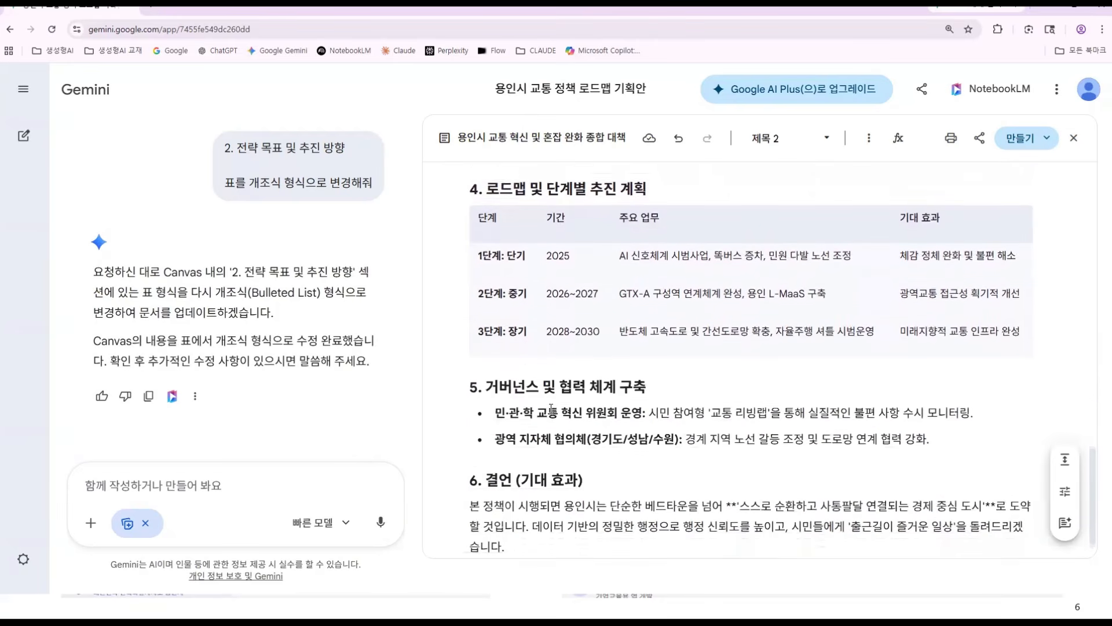
- Ask Gemini to find the reference sites behind the document with the prompt "이 문서에 참고한 참고문서 사이트를 찾아줘"
{"action": "left_click", "coordinate": [192, 485]}
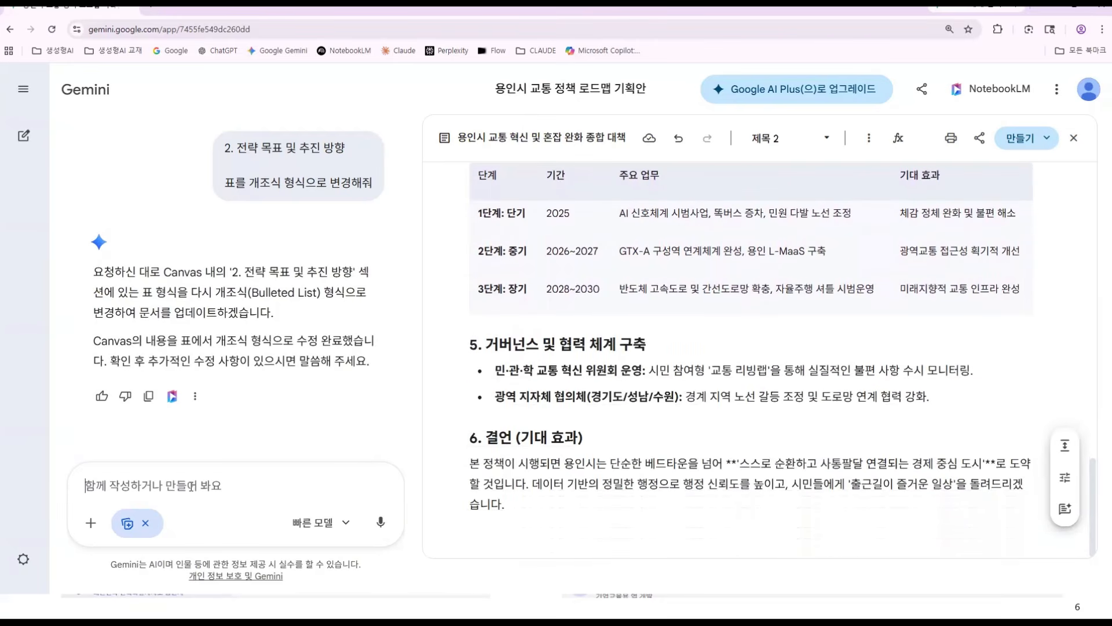
{"action": "type", "text": "이 문서에"}
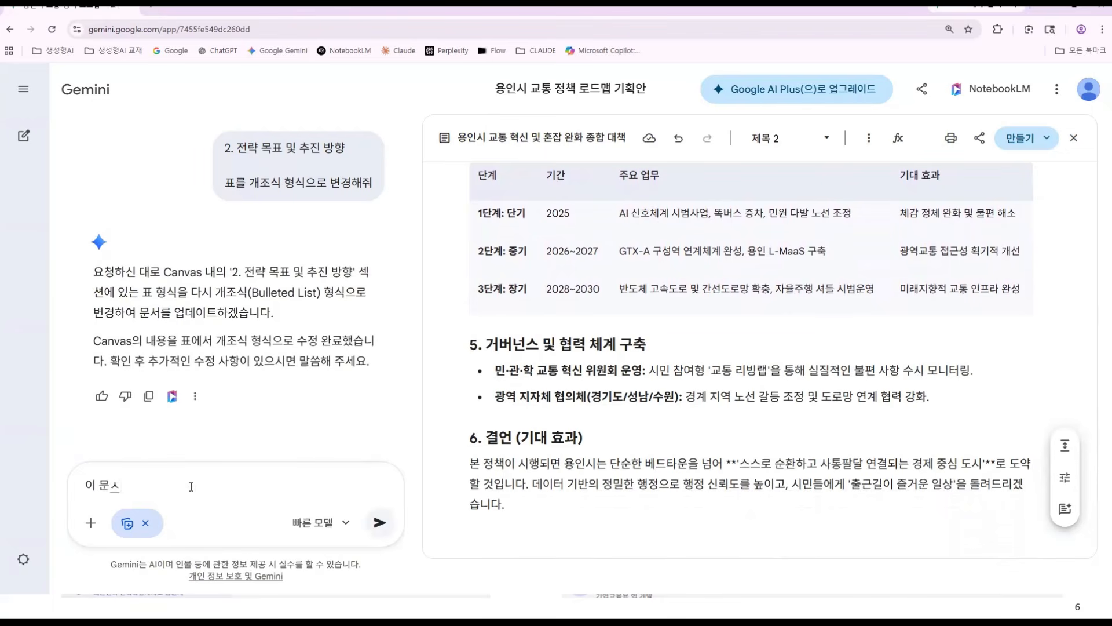
{"action": "type", "text": " 참고한 챔"}
{"action": "type", "text": "고보"}
{"action": "key", "text": "BackSpace"}
{"action": "key", "text": "BackSpace"}
{"action": "key", "text": "BackSpace"}
{"action": "type", "text": "문서를"}
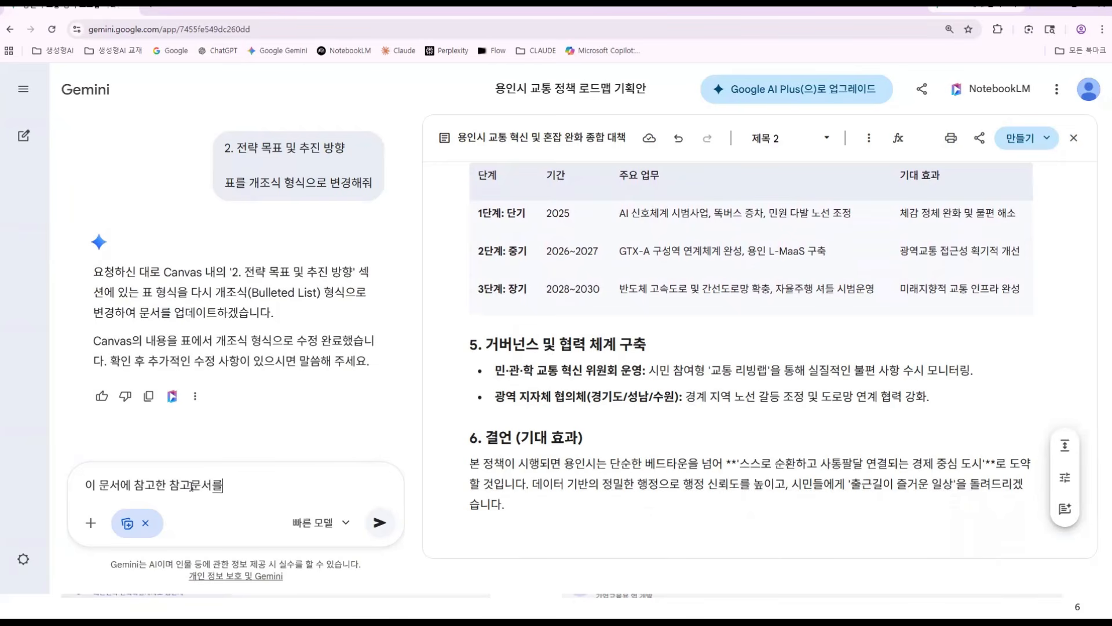
{"action": "key", "text": "BackSpace"}
{"action": "type", "text": "ㄴ"}
{"action": "type", "text": " 사이트를 찾아"}
{"action": "type", "text": "주"}
{"action": "key", "text": "Return"}
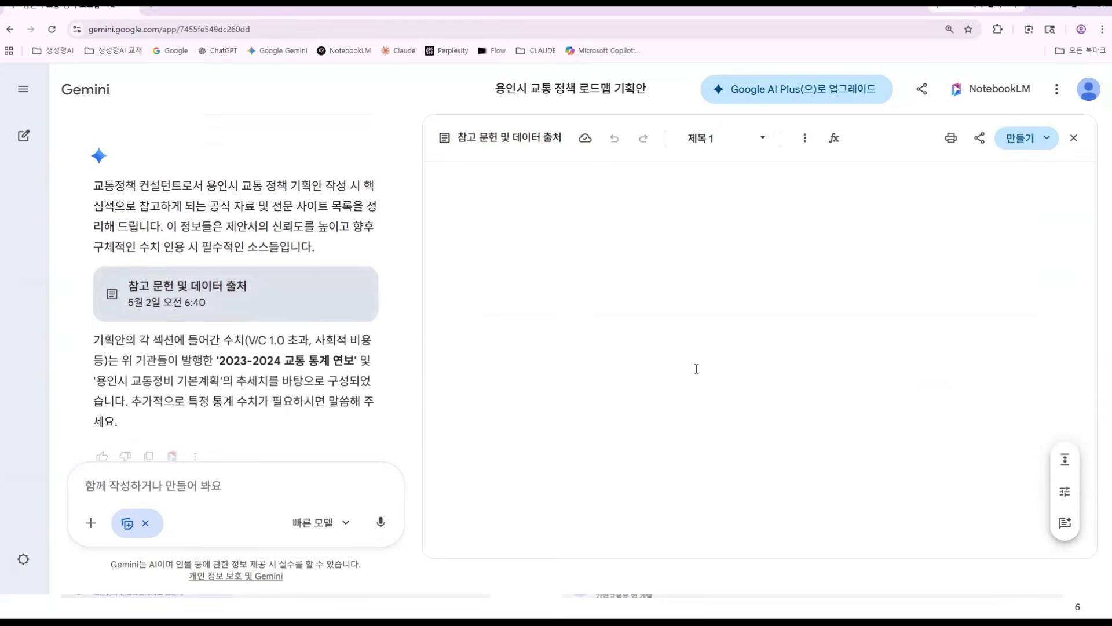
- Look through the "참고 문헌 및 데이터 출처" document and open the ktdb.go.kr link of the 국가교통DB (KTDB) entry
{"action": "scroll", "coordinate": [152, 375], "scroll_direction": "down", "scroll_amount": 1}
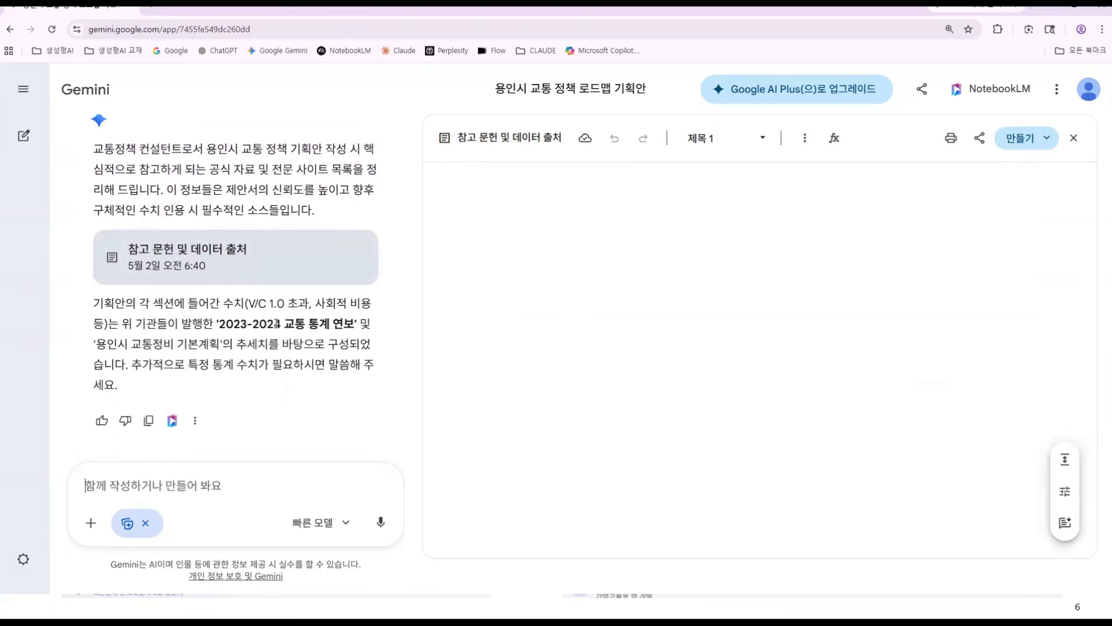
{"action": "scroll", "coordinate": [755, 373], "scroll_direction": "up", "scroll_amount": 4}
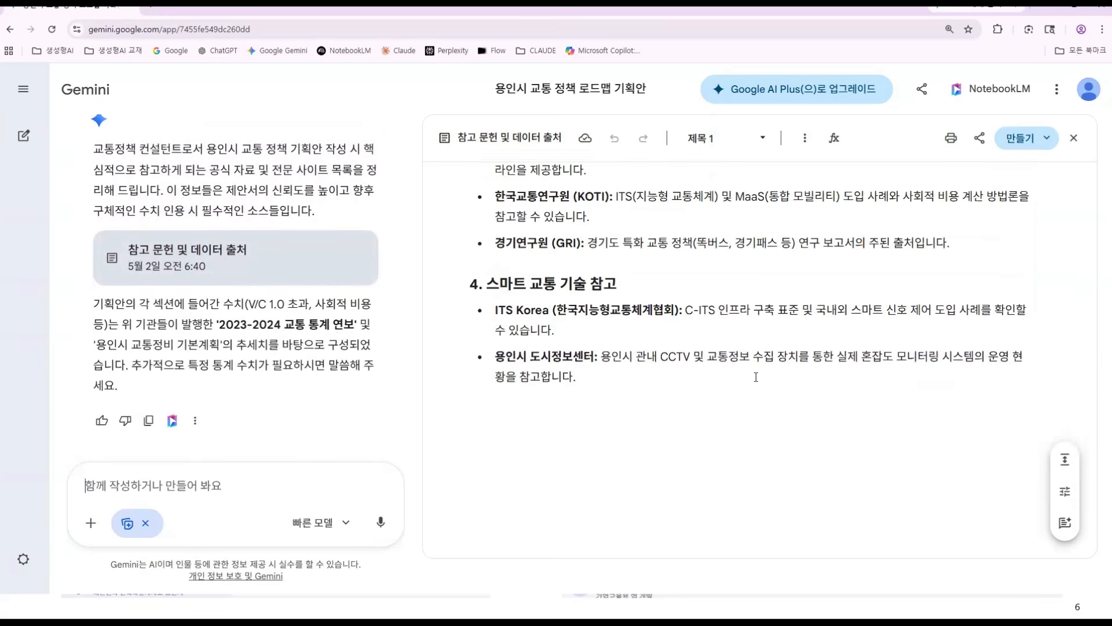
{"action": "scroll", "coordinate": [756, 377], "scroll_direction": "up", "scroll_amount": 6}
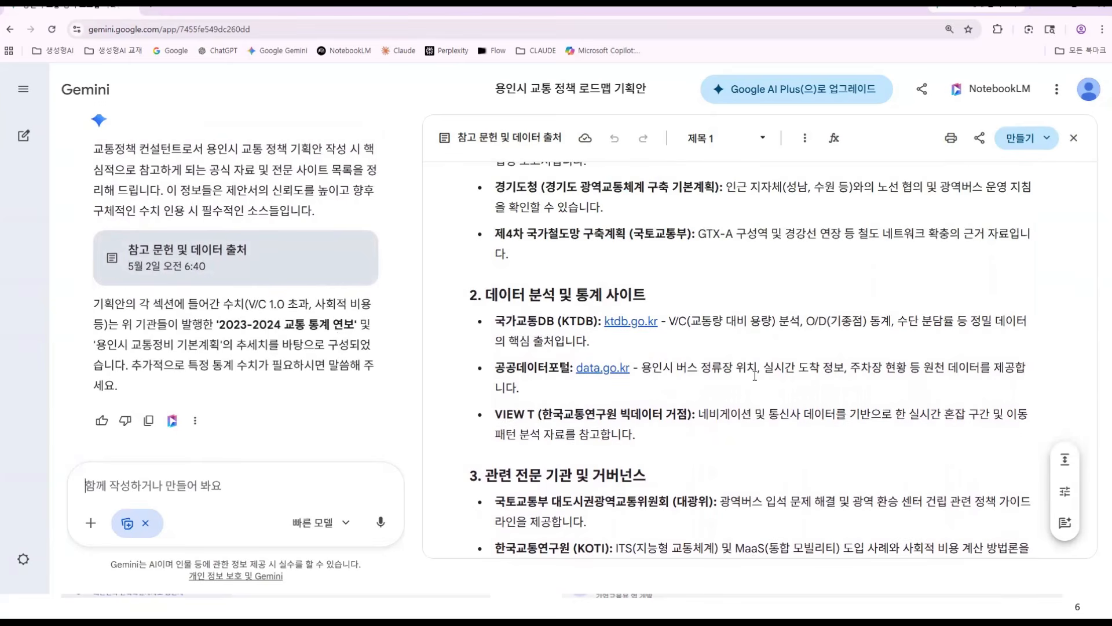
{"action": "scroll", "coordinate": [754, 376], "scroll_direction": "up", "scroll_amount": 3}
{"action": "scroll", "coordinate": [524, 377], "scroll_direction": "down", "scroll_amount": 2}
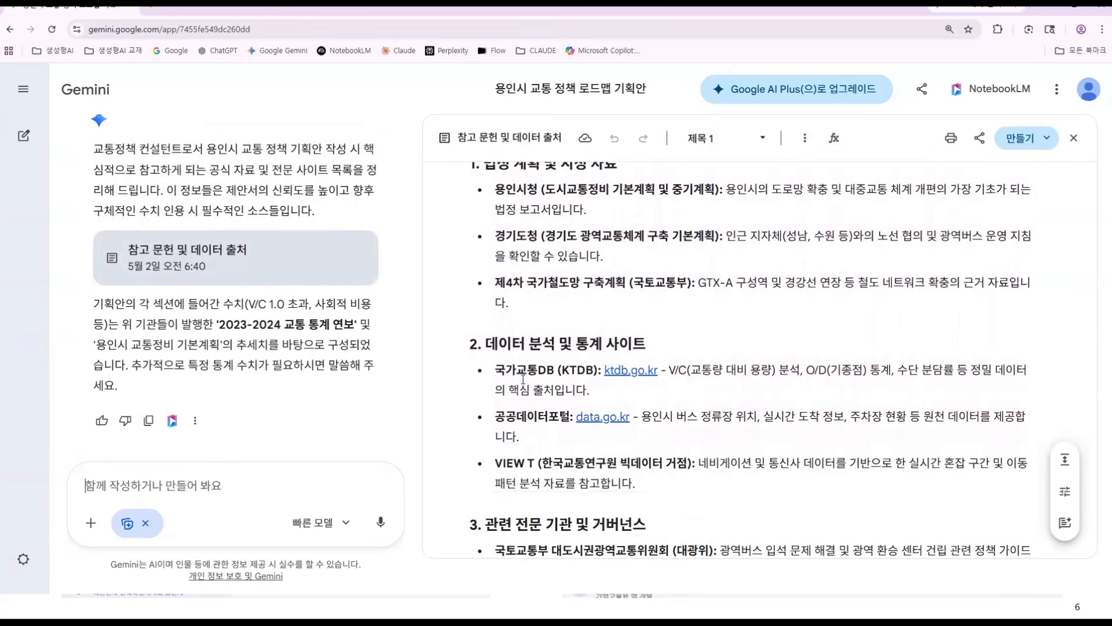
{"action": "left_click_drag", "start_coordinate": [523, 378], "coordinate": [614, 404]}
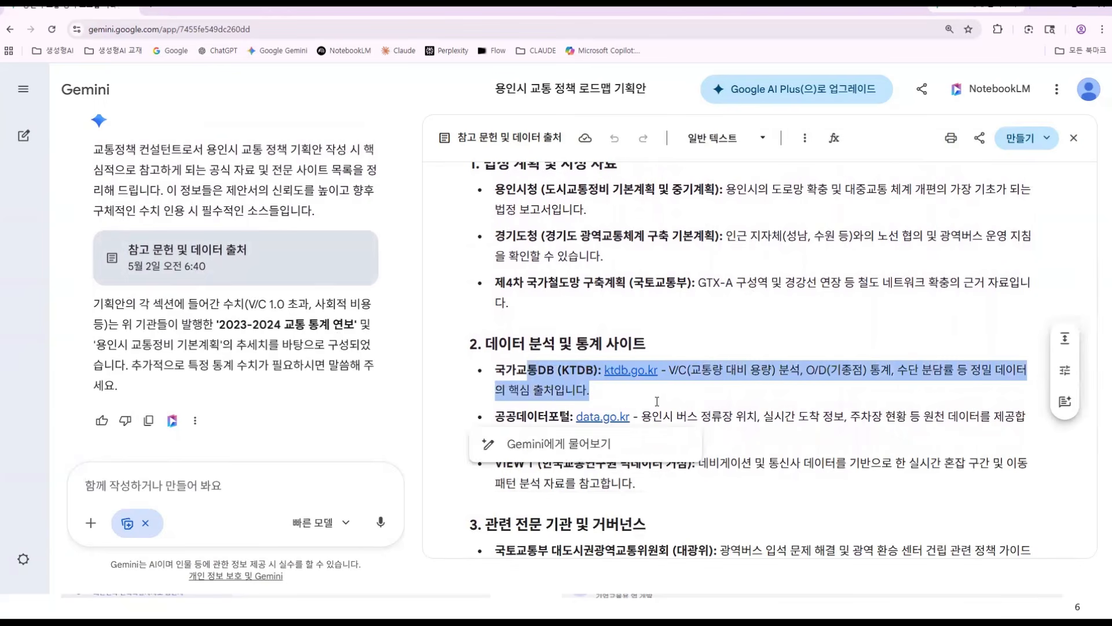
{"action": "left_click", "coordinate": [637, 401]}
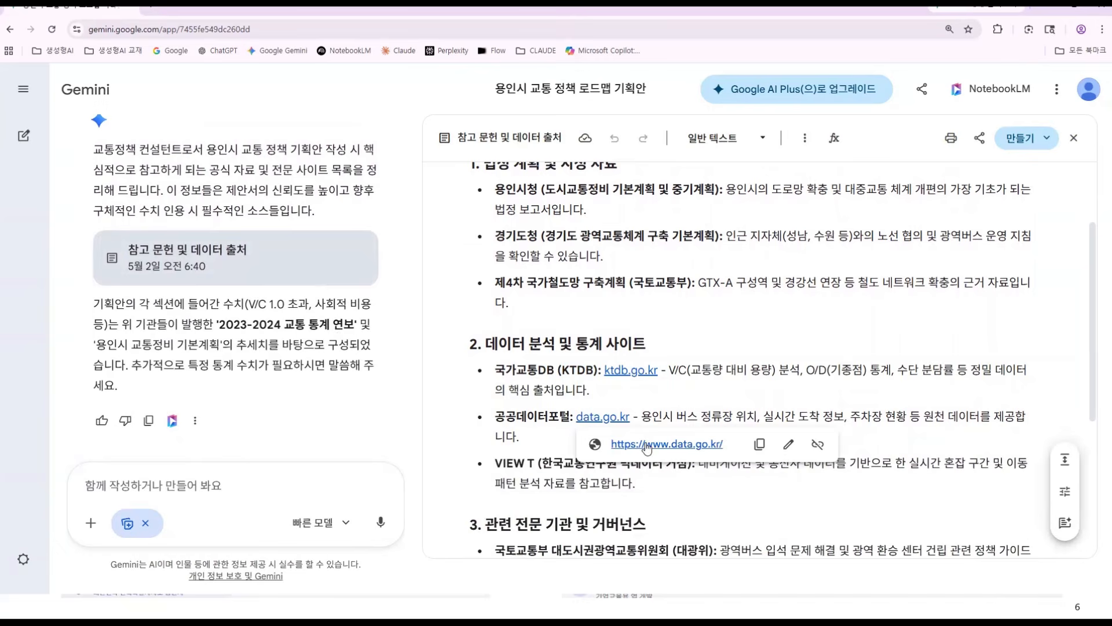
{"action": "left_click", "coordinate": [649, 370]}
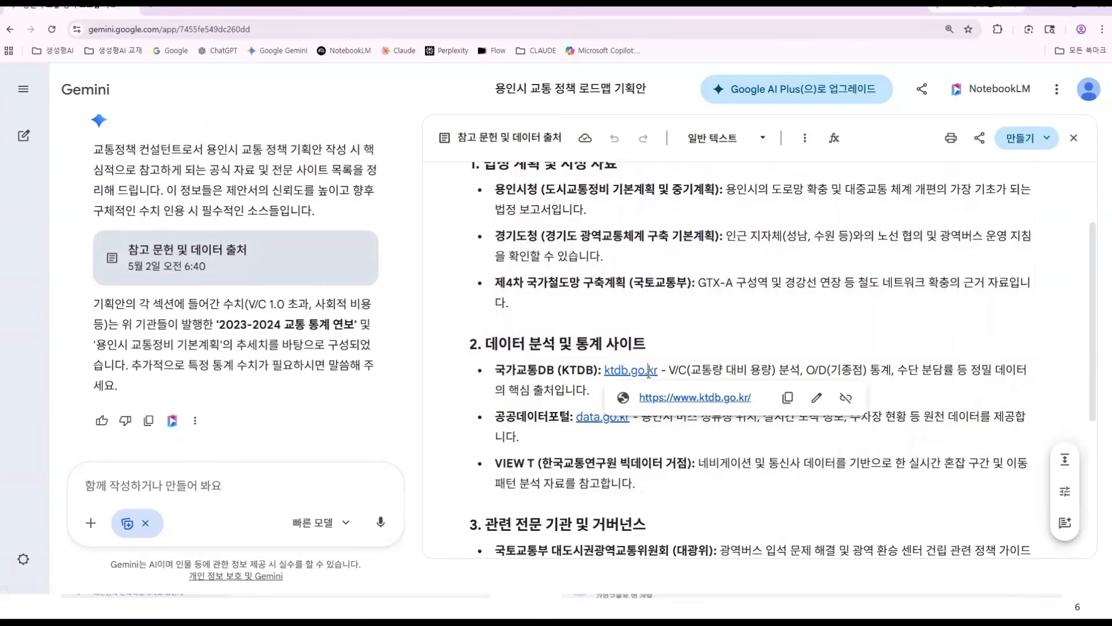
{"action": "left_click", "coordinate": [668, 399]}
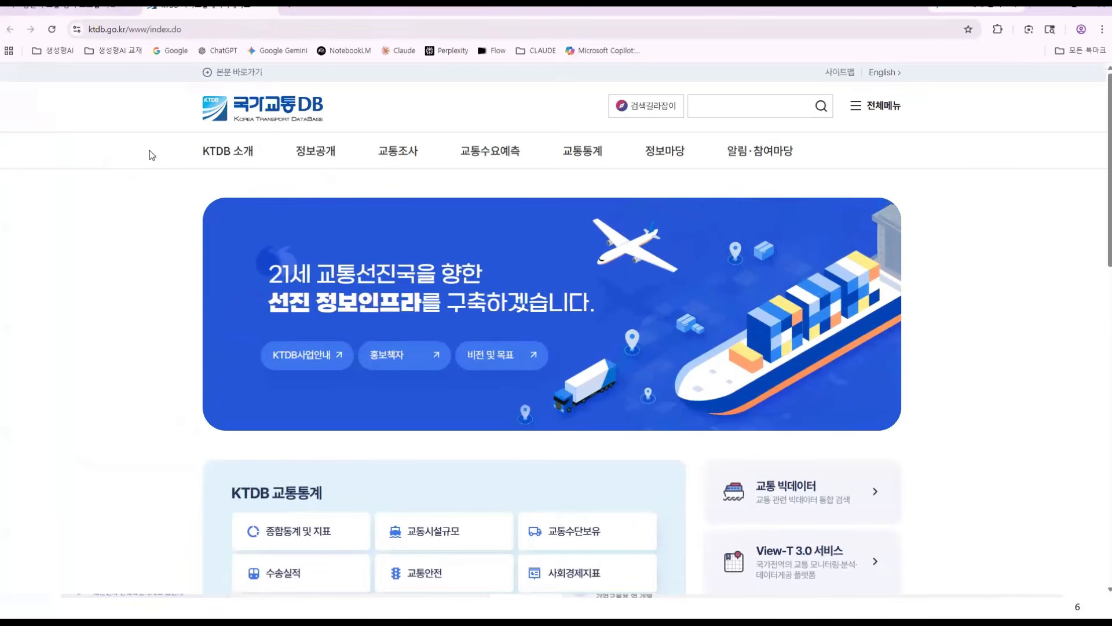
- Return to the Gemini conversation and read sections 3 and 4 of the reference source document
{"action": "left_click", "coordinate": [85, 11]}
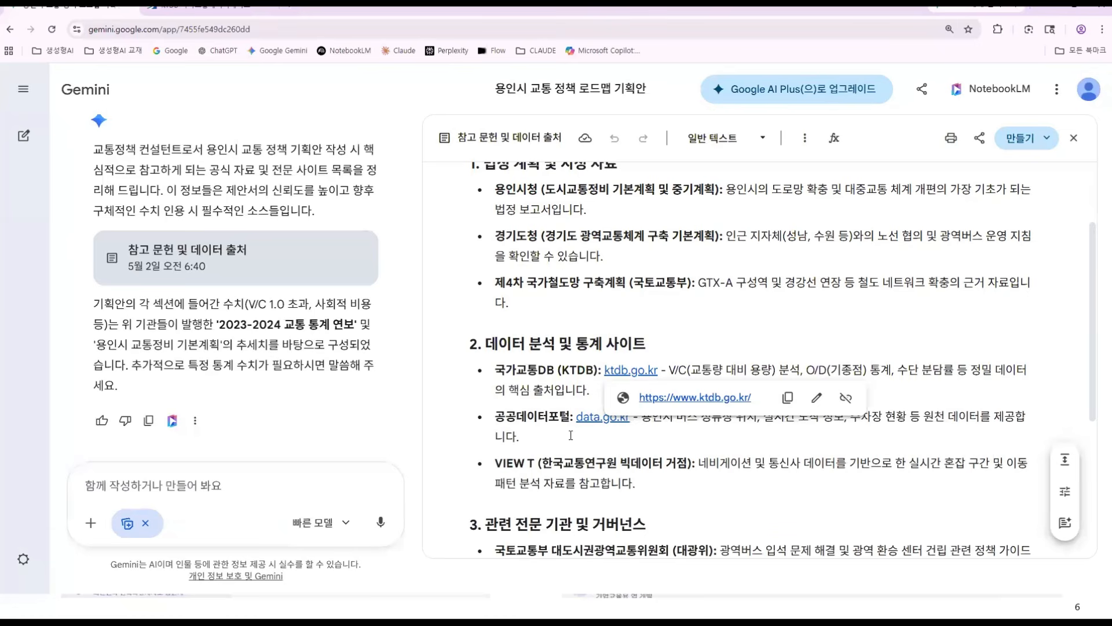
{"action": "scroll", "coordinate": [563, 463], "scroll_direction": "down", "scroll_amount": 3}
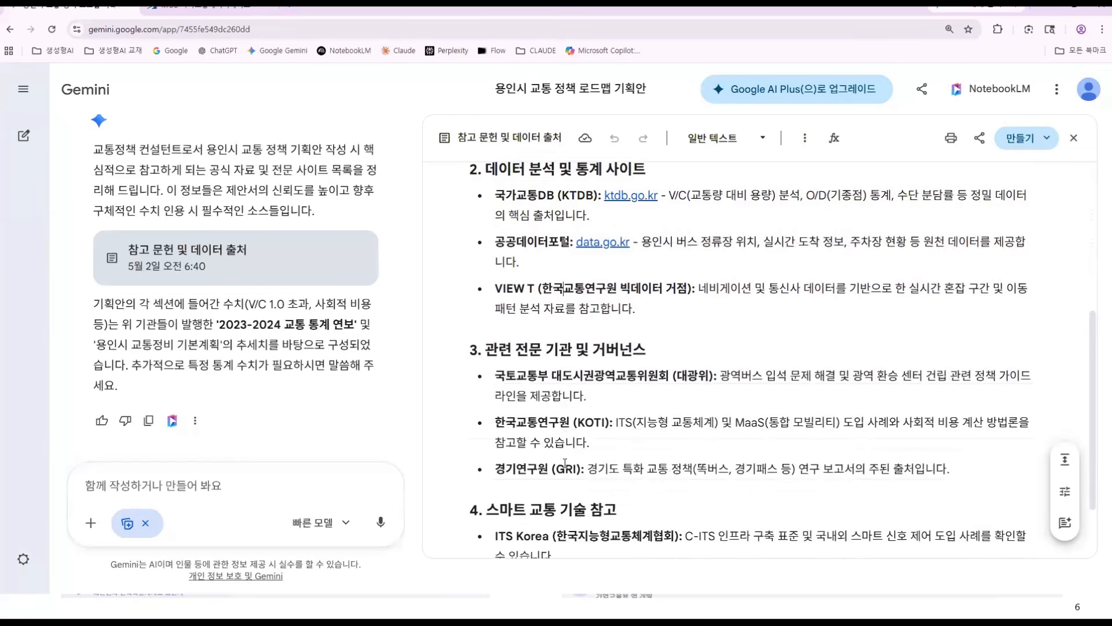
{"action": "scroll", "coordinate": [565, 464], "scroll_direction": "down", "scroll_amount": 2}
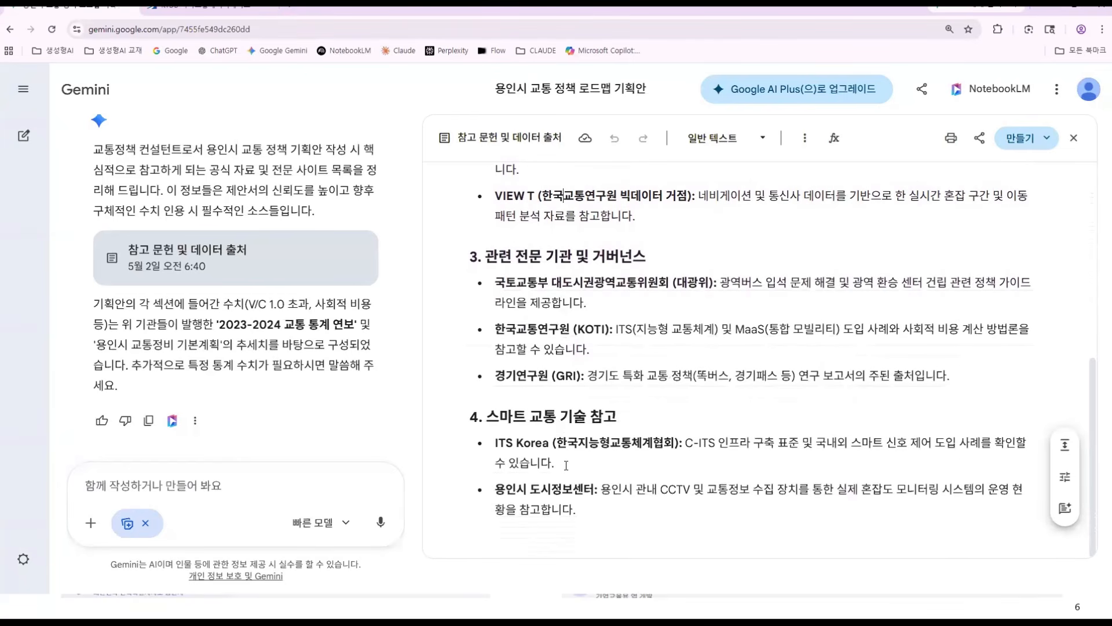
- Recheck the "참고 문헌 및 데이터 출처" document from its title through the source lists in sections 1 and 2
{"action": "scroll", "coordinate": [566, 465], "scroll_direction": "up", "scroll_amount": 5}
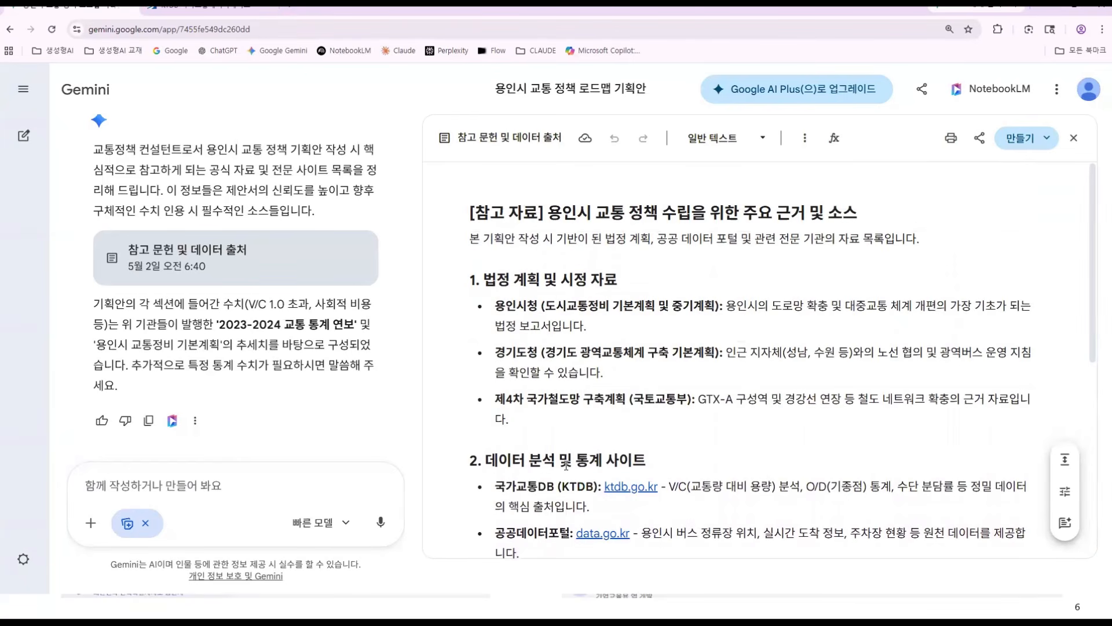
{"action": "scroll", "coordinate": [566, 464], "scroll_direction": "down", "scroll_amount": 4}
{"action": "scroll", "coordinate": [832, 493], "scroll_direction": "up", "scroll_amount": 2}
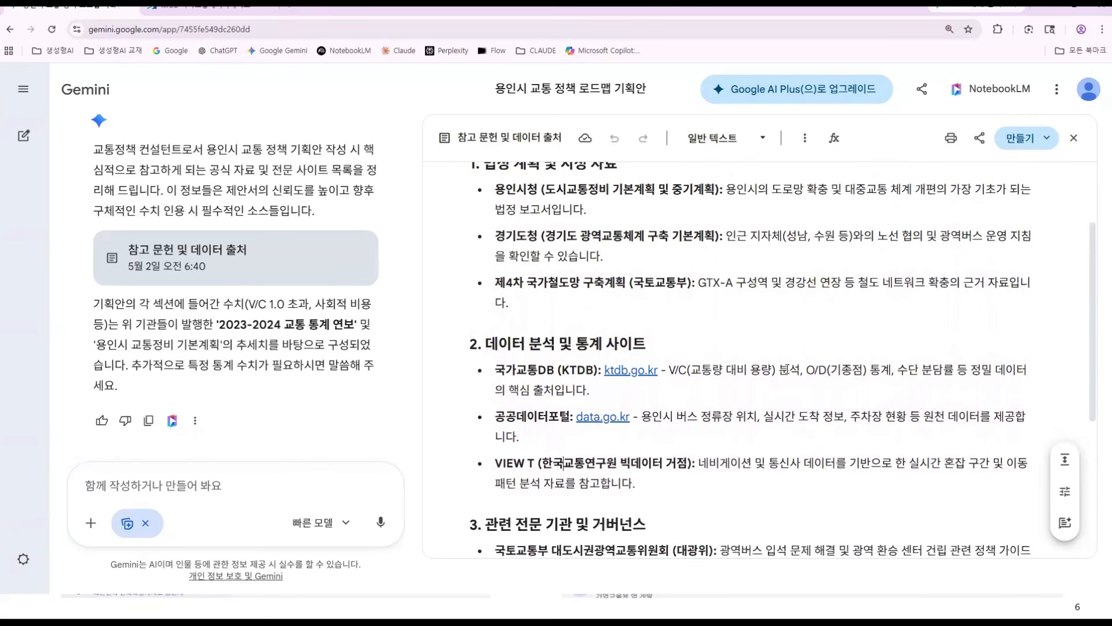
{"action": "scroll", "coordinate": [655, 417], "scroll_direction": "up", "scroll_amount": 2}
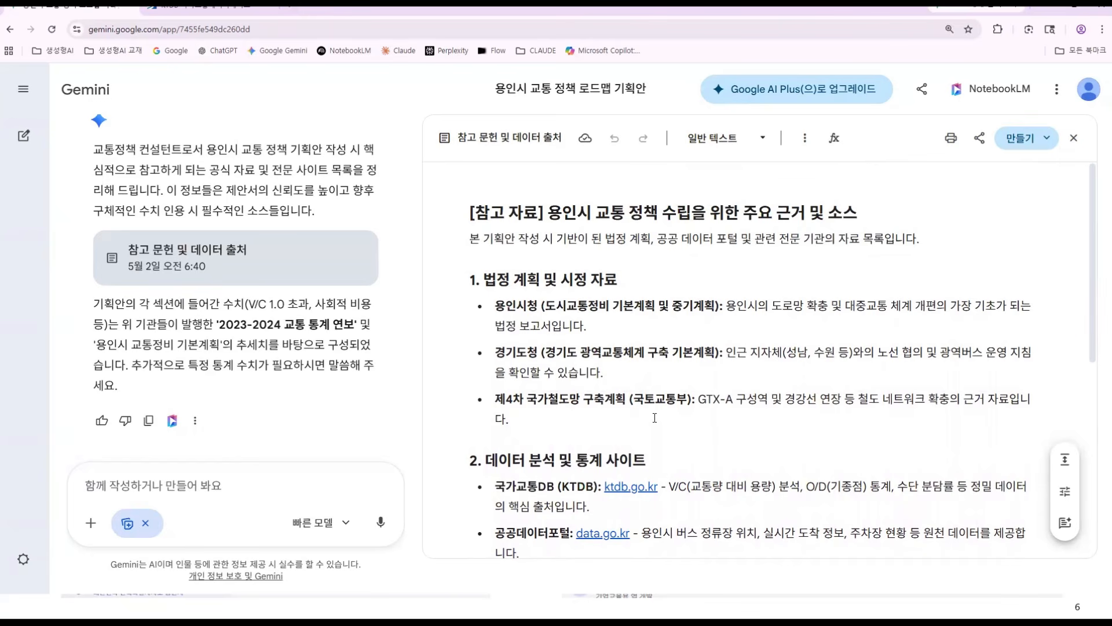
- Go back through the conversation to the first response and open its document "용인시 교통 혁신 및 혼잡 완화 종합 대책"
{"action": "scroll", "coordinate": [297, 344], "scroll_direction": "up", "scroll_amount": 1}
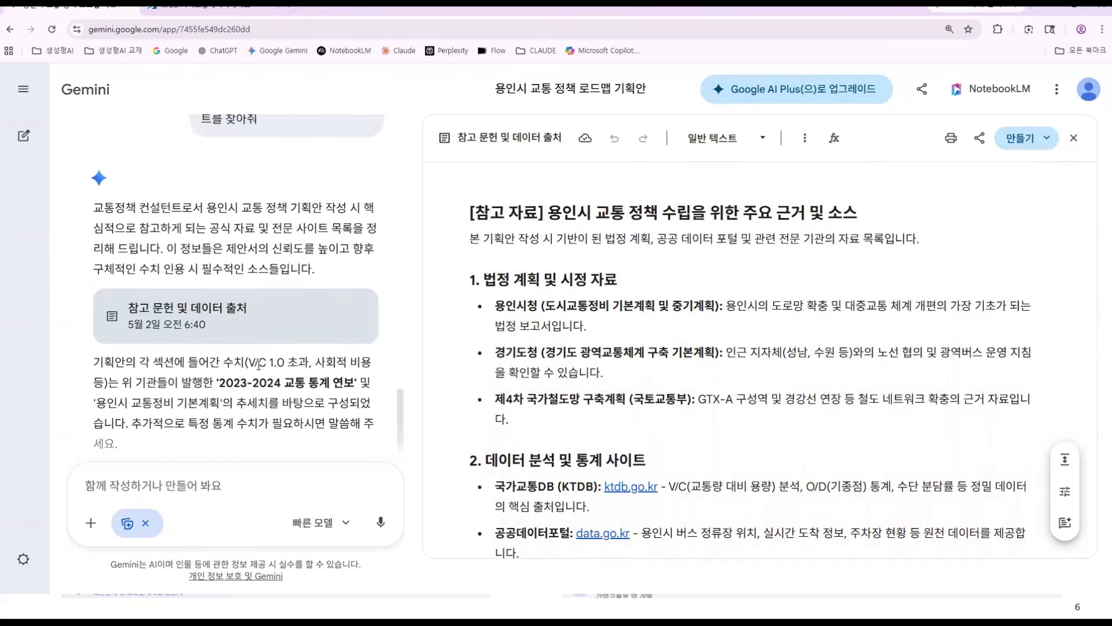
{"action": "scroll", "coordinate": [258, 364], "scroll_direction": "up", "scroll_amount": 10}
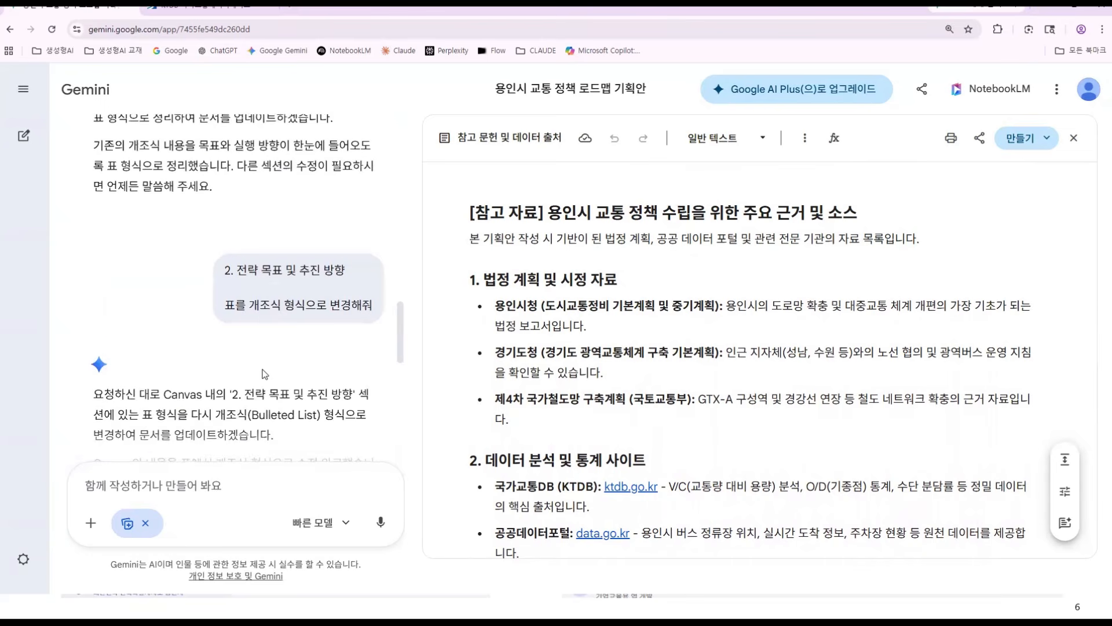
{"action": "scroll", "coordinate": [265, 374], "scroll_direction": "up", "scroll_amount": 10}
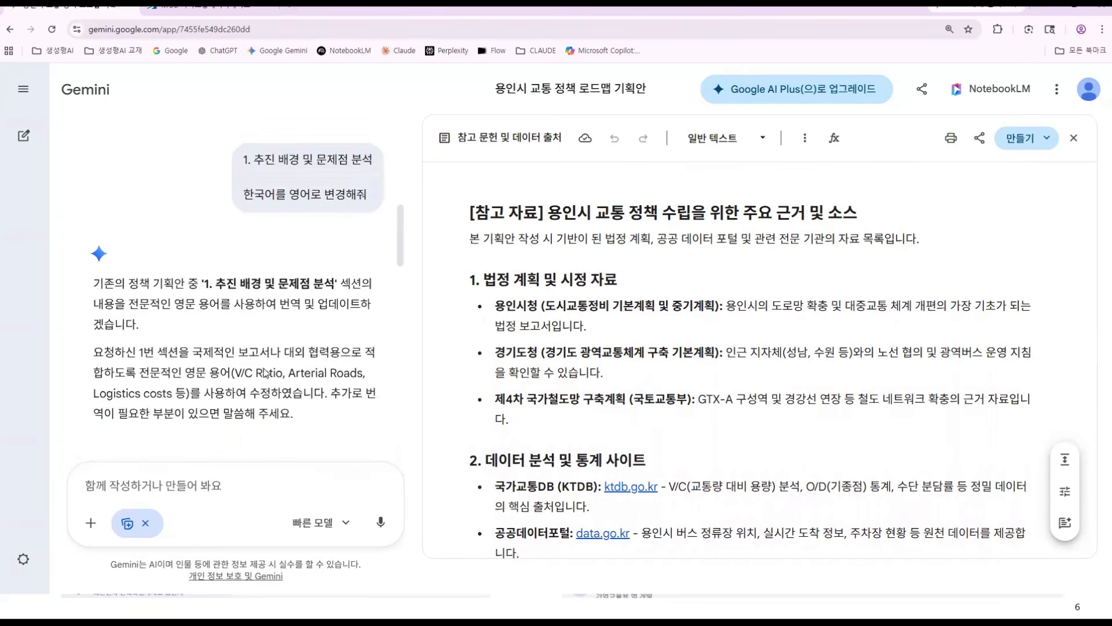
{"action": "scroll", "coordinate": [265, 373], "scroll_direction": "up", "scroll_amount": 5}
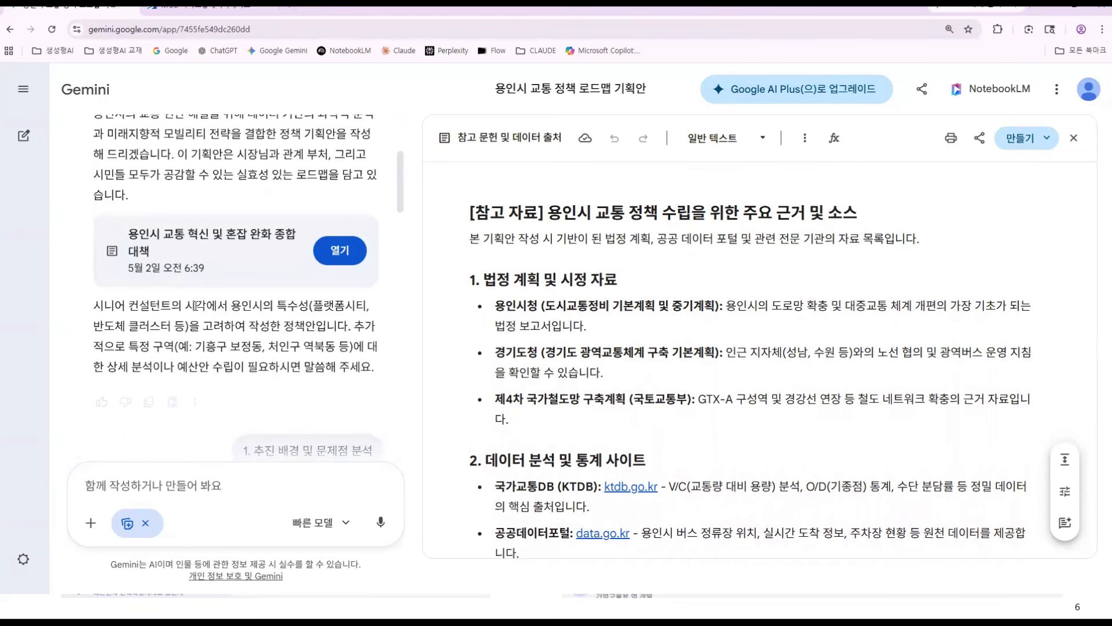
{"action": "scroll", "coordinate": [195, 305], "scroll_direction": "up", "scroll_amount": 1}
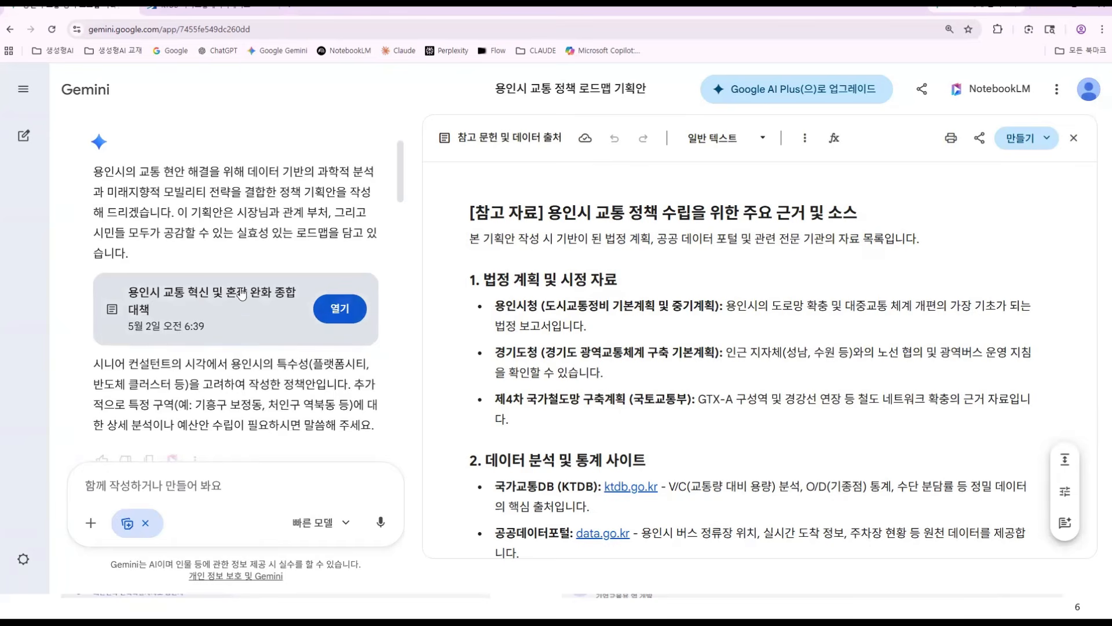
{"action": "left_click", "coordinate": [353, 307]}
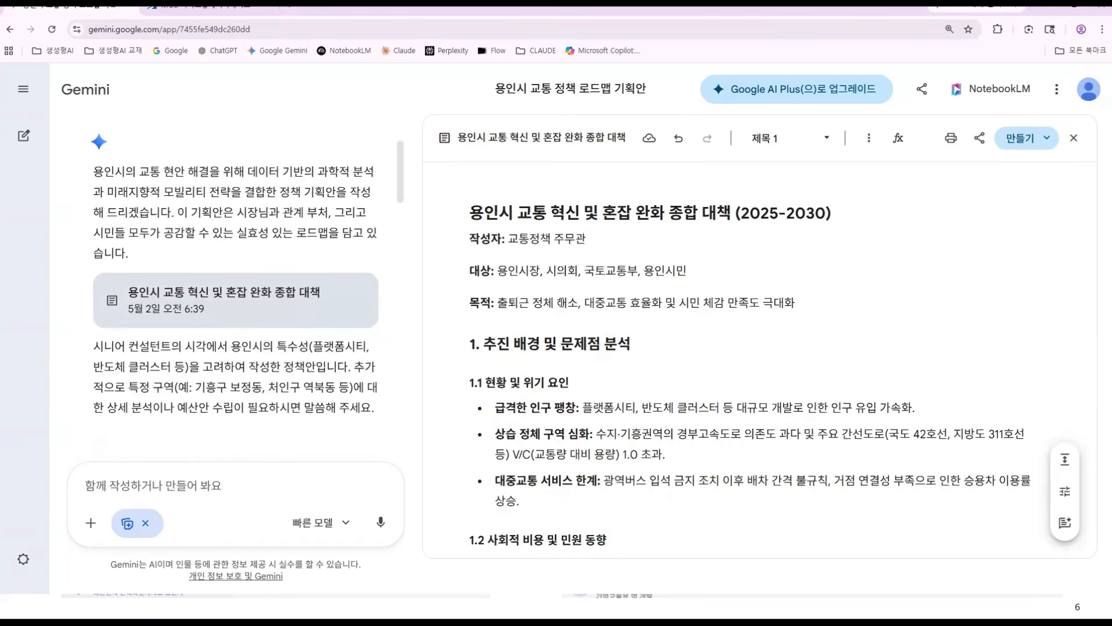
- Look over the plan document from its title to section 6 "결언 (기대 효과)" and return to its beginning
{"action": "scroll", "coordinate": [562, 302], "scroll_direction": "down", "scroll_amount": 6}
{"action": "scroll", "coordinate": [565, 304], "scroll_direction": "down", "scroll_amount": 8}
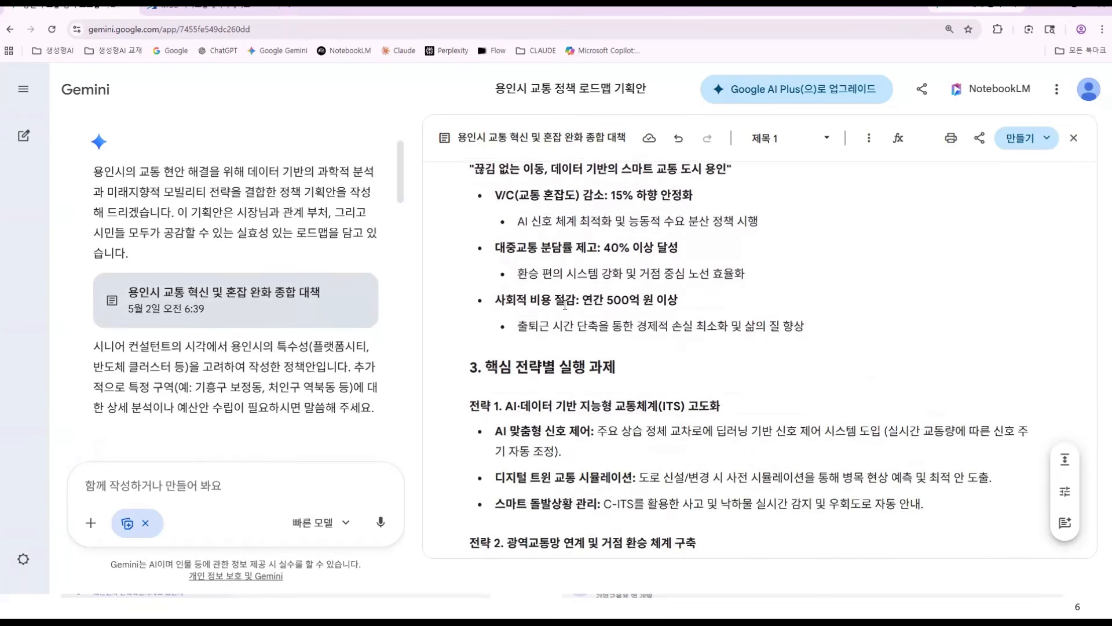
{"action": "scroll", "coordinate": [559, 300], "scroll_direction": "down", "scroll_amount": 2}
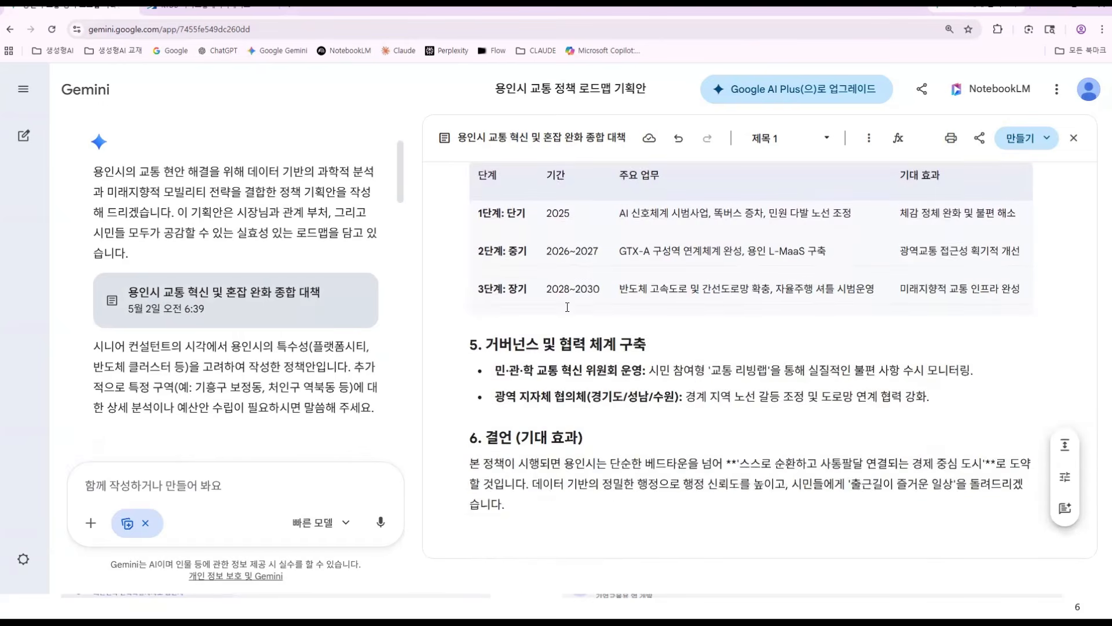
{"action": "scroll", "coordinate": [561, 302], "scroll_direction": "up", "scroll_amount": 10}
{"action": "scroll", "coordinate": [567, 307], "scroll_direction": "up", "scroll_amount": 8}
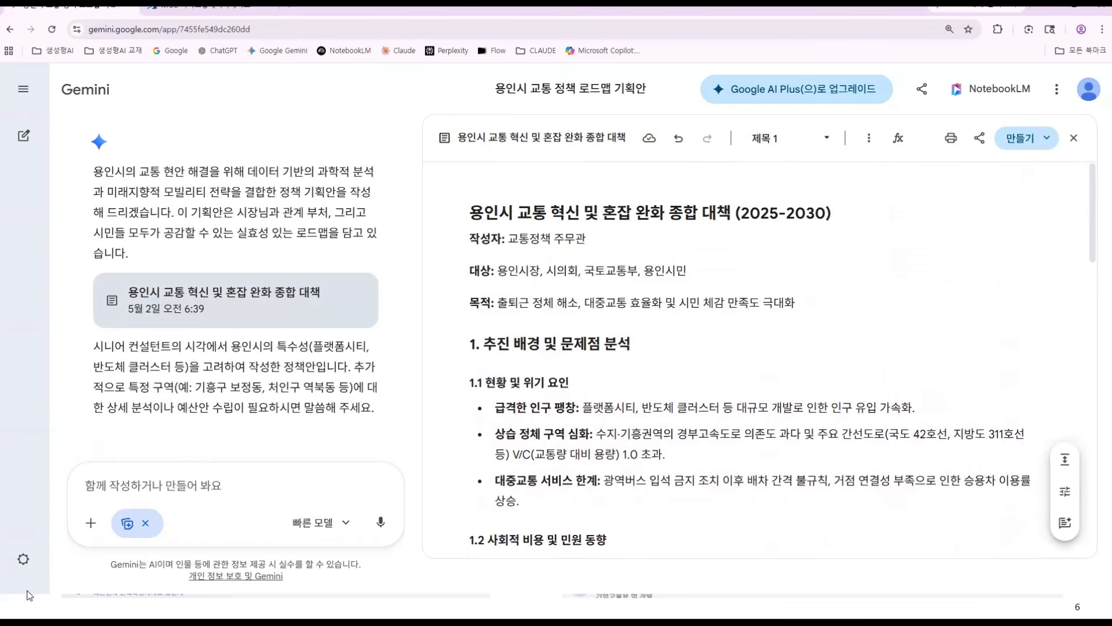
- Have Gemini rewrite the whole plan document at the "매우 길게" length setting
{"action": "mouse_move", "coordinate": [1084, 471]}
{"action": "left_mouse_down"}
{"action": "mouse_move", "coordinate": [1055, 458]}
{"action": "mouse_move", "coordinate": [1062, 442]}
{"action": "mouse_move", "coordinate": [1087, 473]}
{"action": "mouse_move", "coordinate": [1075, 479]}
{"action": "left_mouse_up"}
{"action": "left_click", "coordinate": [1065, 465]}
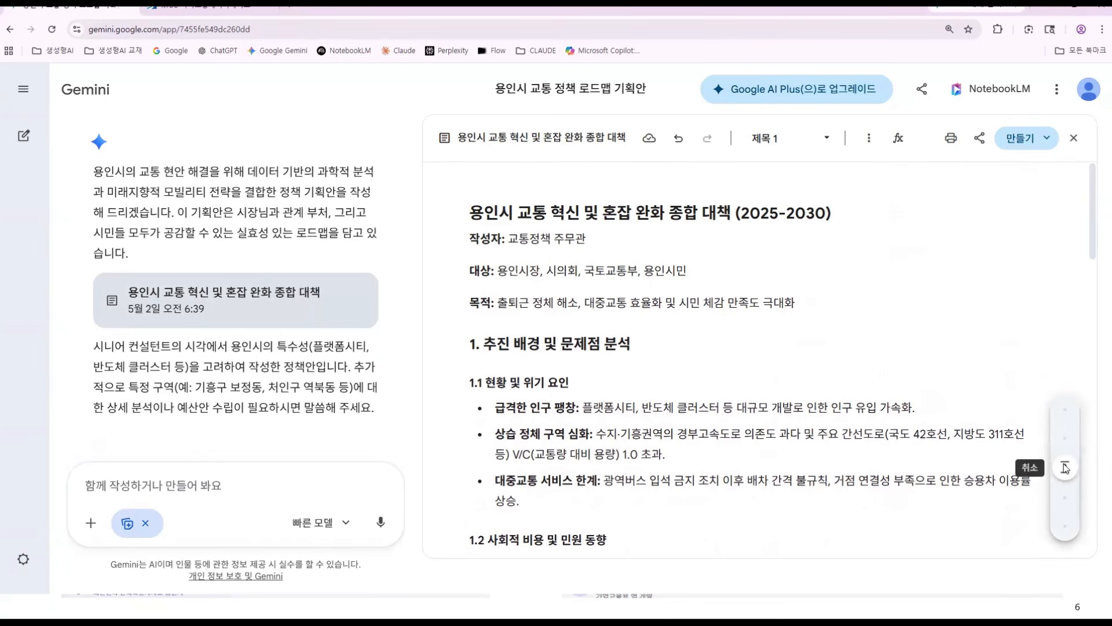
{"action": "left_click_drag", "start_coordinate": [1071, 491], "coordinate": [1076, 525]}
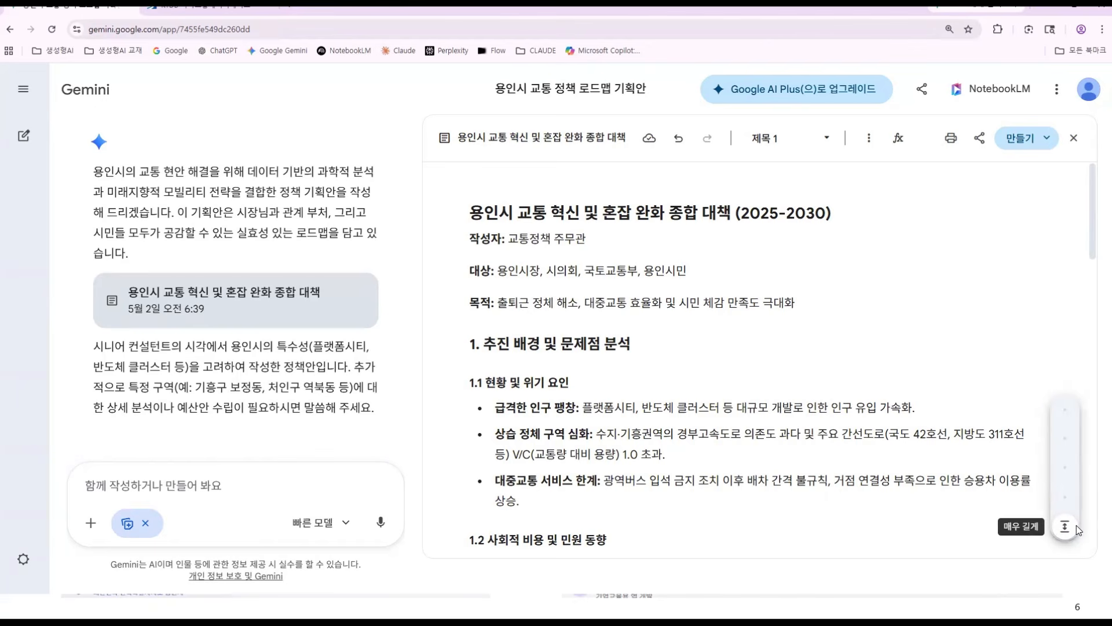
{"action": "left_click", "coordinate": [1076, 525]}
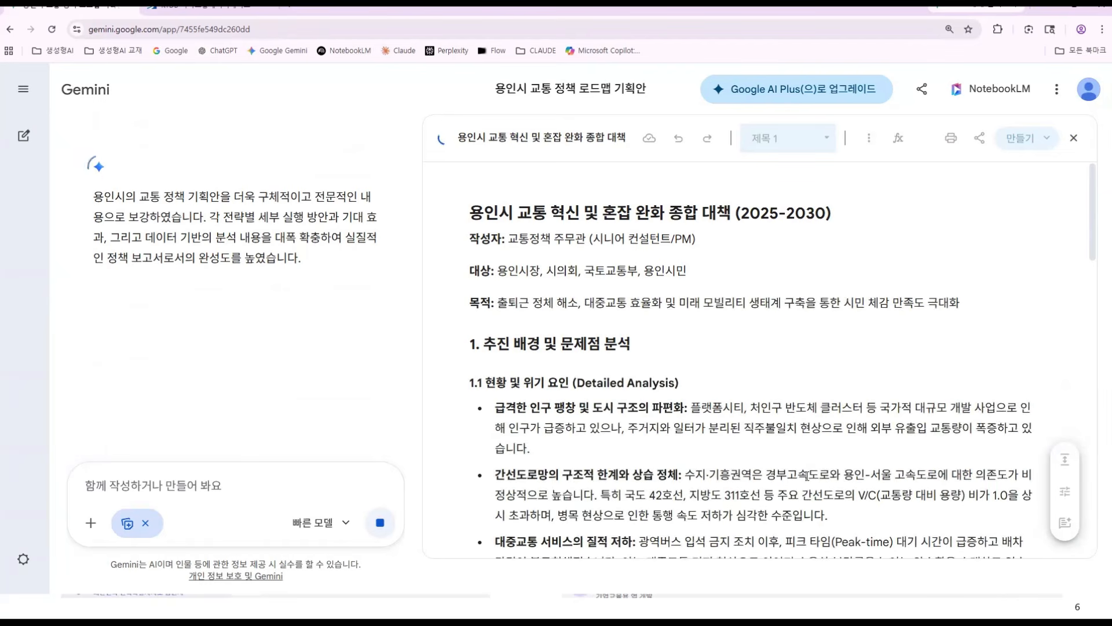
- Review the lengthened plan from section 1 through the section 2 goals table to the strategies in section 3
{"action": "scroll", "coordinate": [807, 476], "scroll_direction": "down", "scroll_amount": 2}
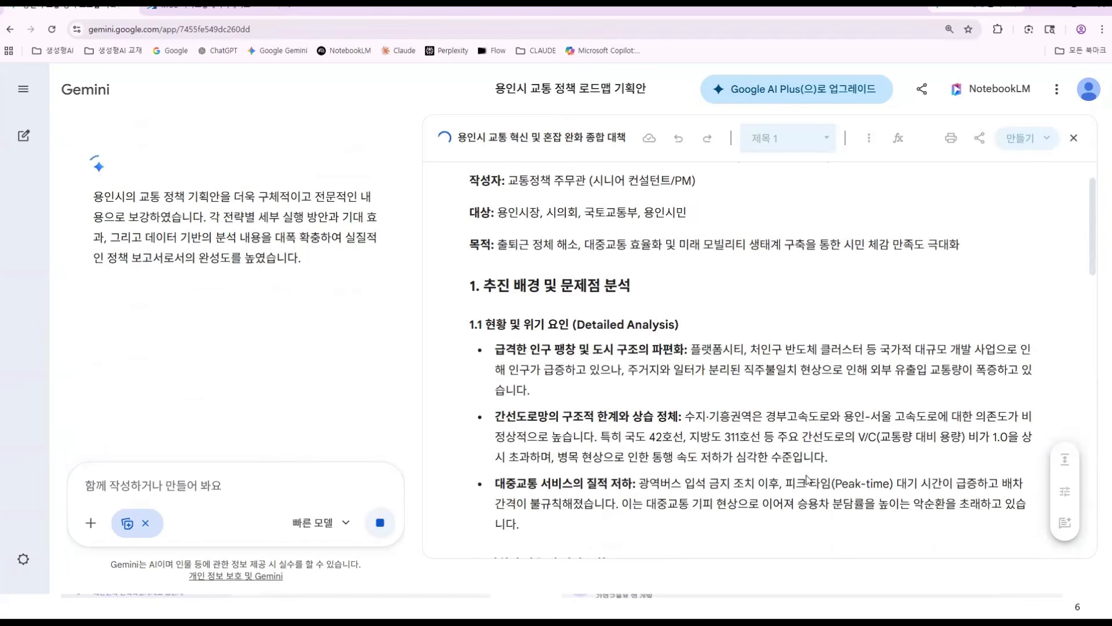
{"action": "scroll", "coordinate": [807, 476], "scroll_direction": "down", "scroll_amount": 6}
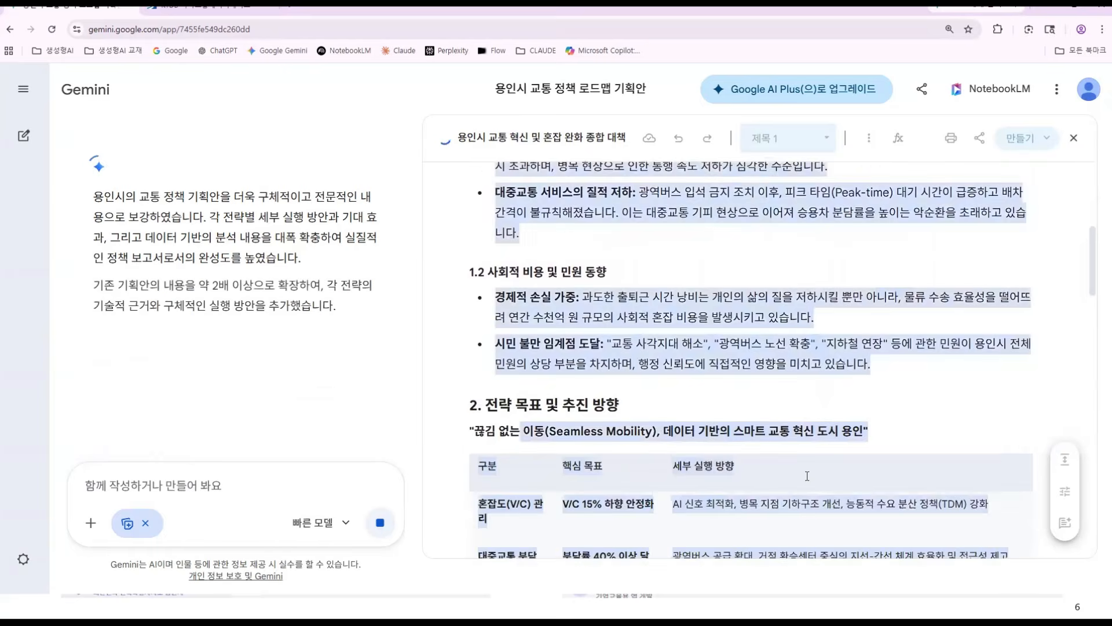
{"action": "scroll", "coordinate": [807, 476], "scroll_direction": "up", "scroll_amount": 5}
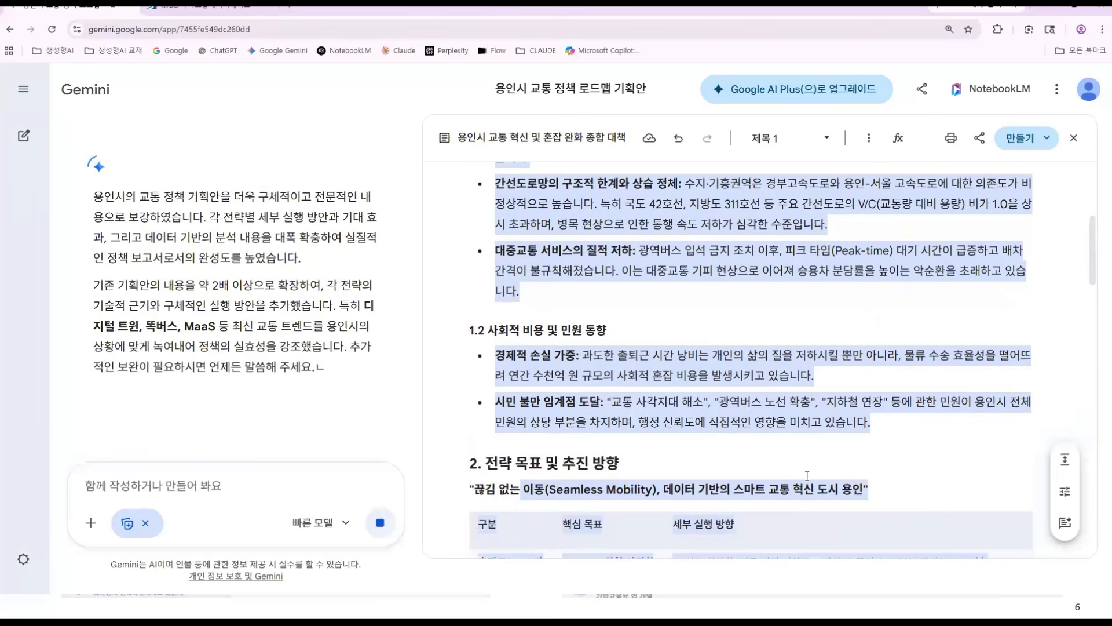
{"action": "scroll", "coordinate": [807, 476], "scroll_direction": "up", "scroll_amount": 1}
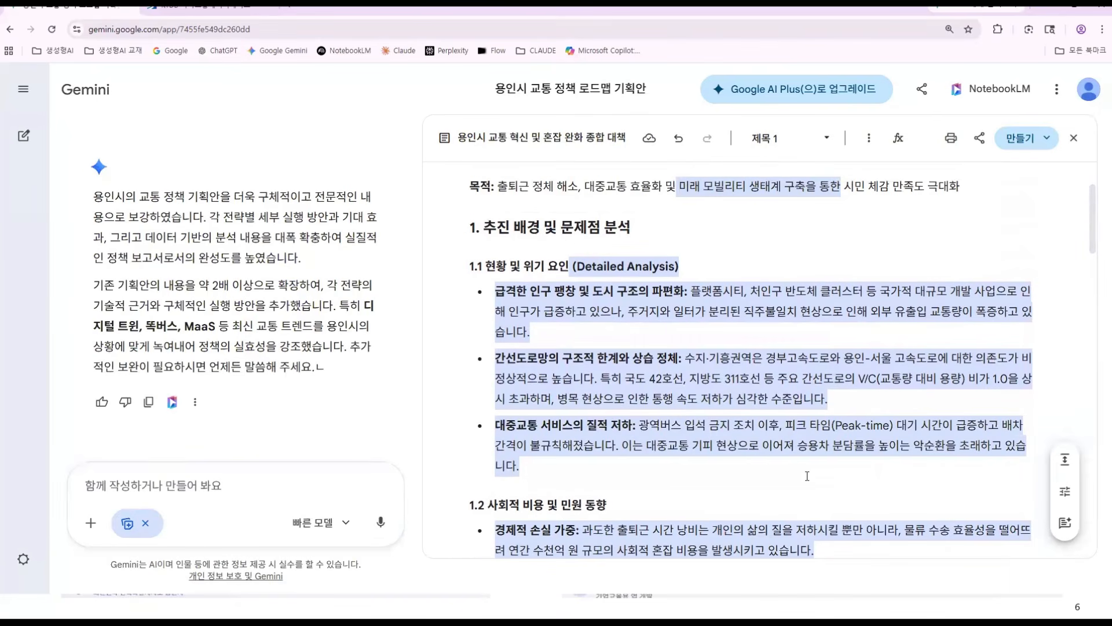
{"action": "scroll", "coordinate": [807, 476], "scroll_direction": "down", "scroll_amount": 14}
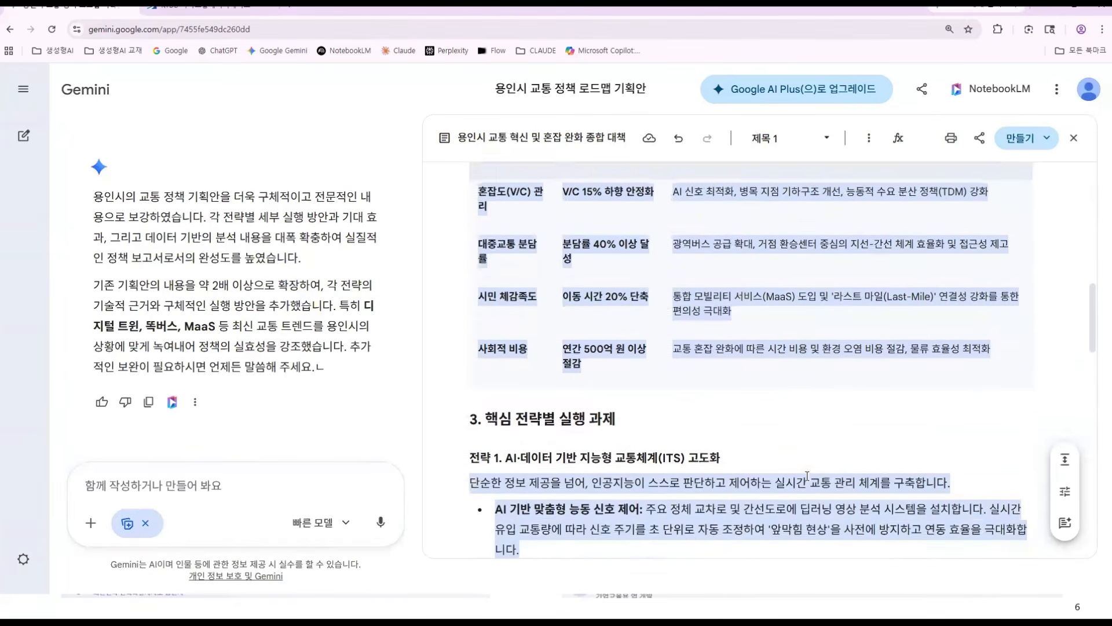
{"action": "scroll", "coordinate": [806, 476], "scroll_direction": "down", "scroll_amount": 10}
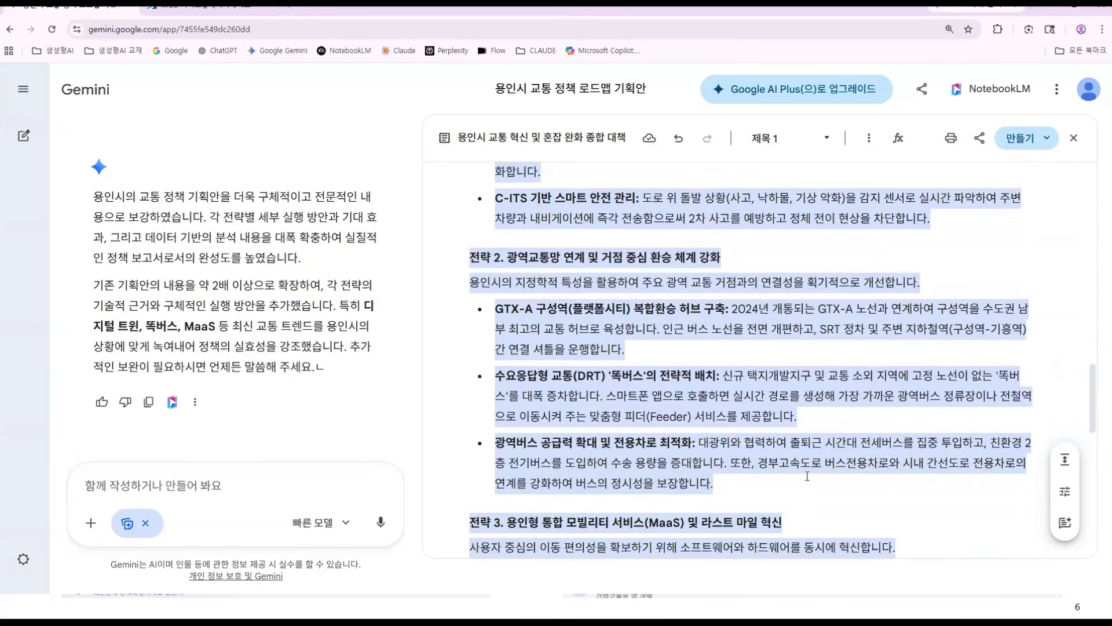
- Have Gemini rewrite the whole plan document in a more casual, friendly tone
{"action": "scroll", "coordinate": [807, 476], "scroll_direction": "down", "scroll_amount": 2}
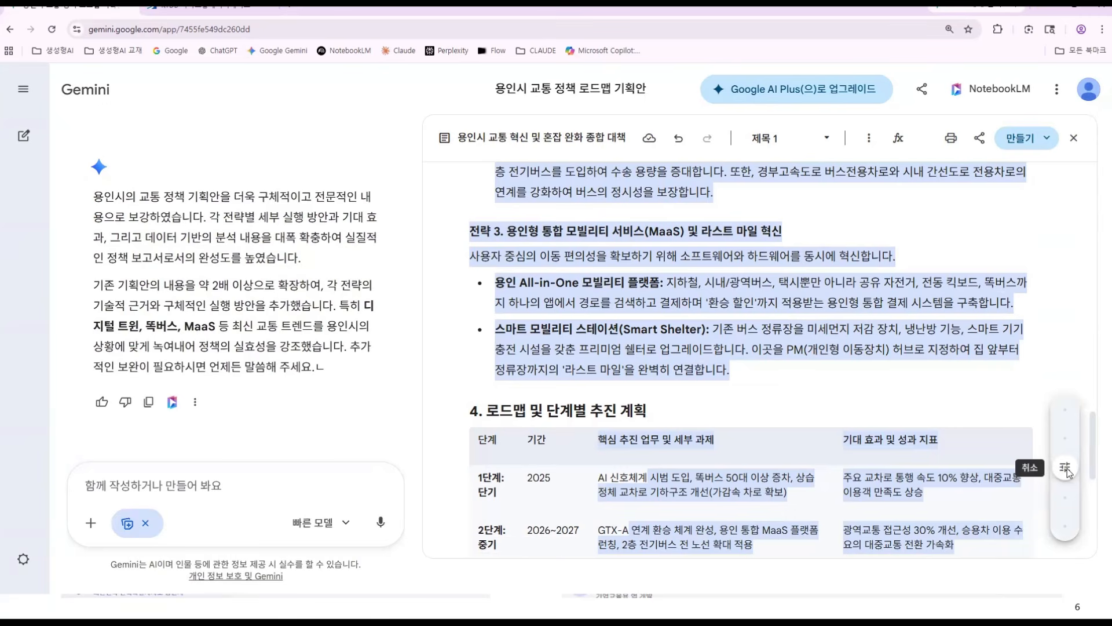
{"action": "left_click_drag", "start_coordinate": [1068, 472], "coordinate": [1064, 421]}
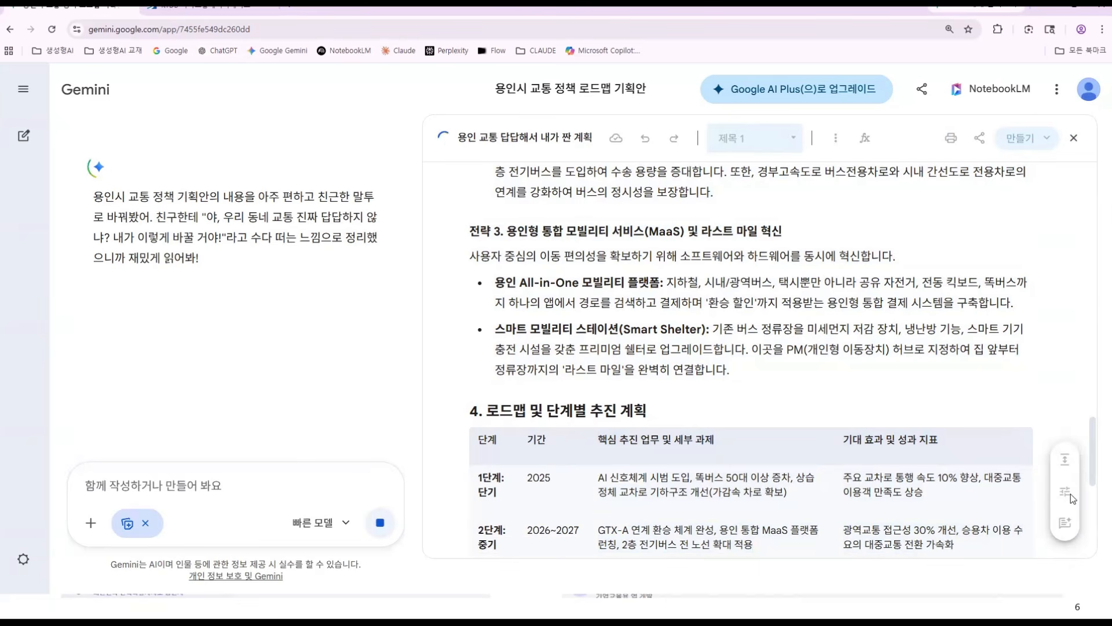
{"action": "left_click", "coordinate": [1071, 493]}
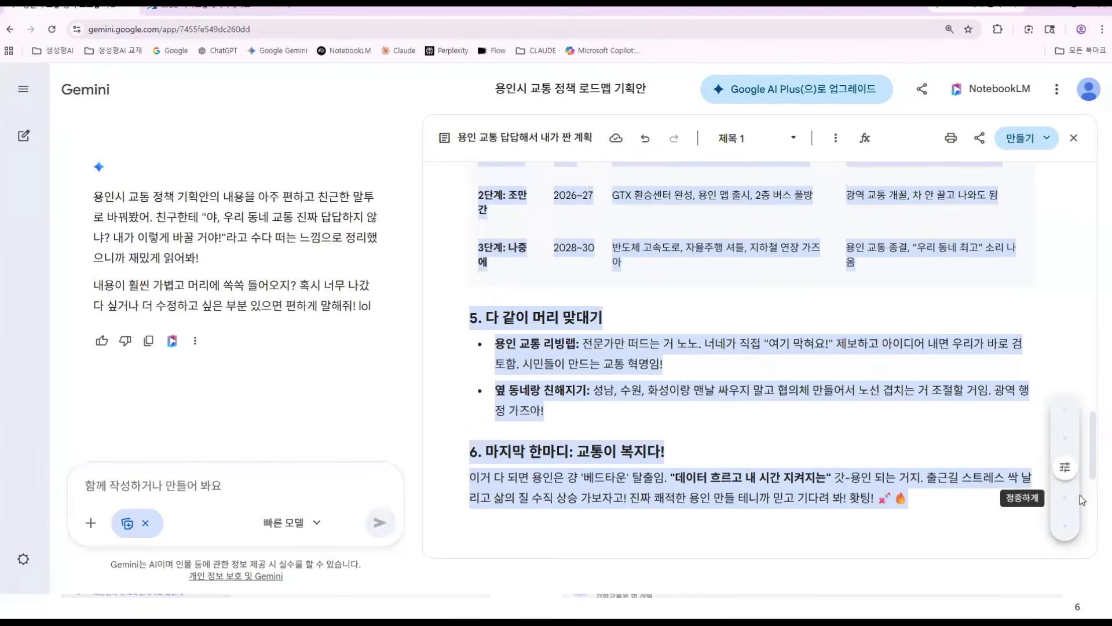
{"action": "left_click", "coordinate": [1069, 500]}
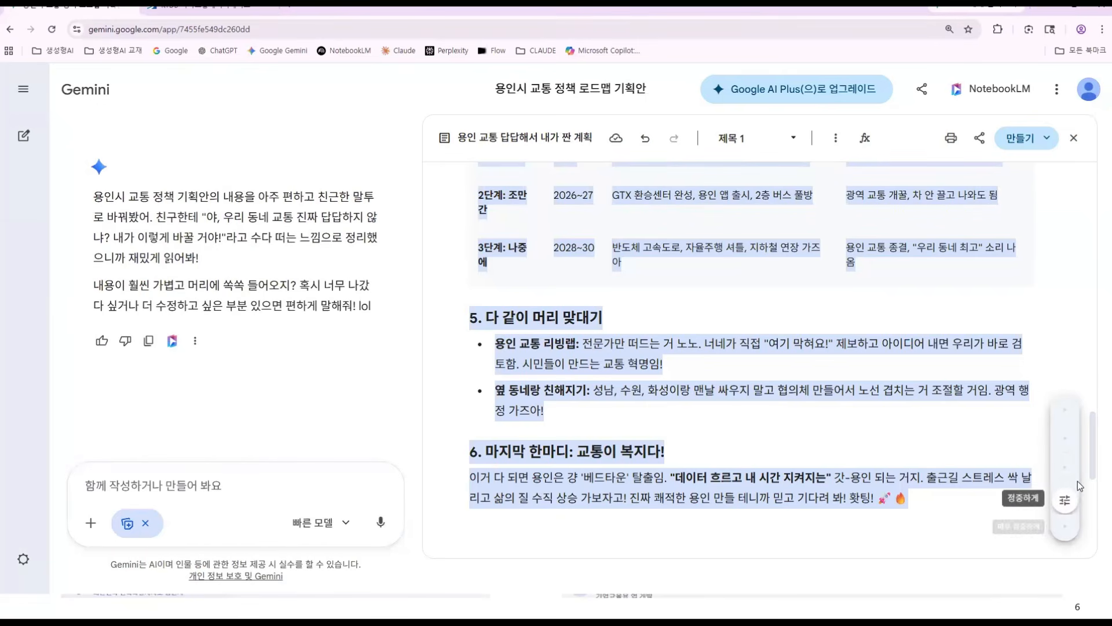
{"action": "mouse_move", "coordinate": [1078, 480]}
{"action": "left_mouse_down"}
{"action": "mouse_move", "coordinate": [1066, 413]}
{"action": "mouse_move", "coordinate": [1075, 471]}
{"action": "left_mouse_up"}
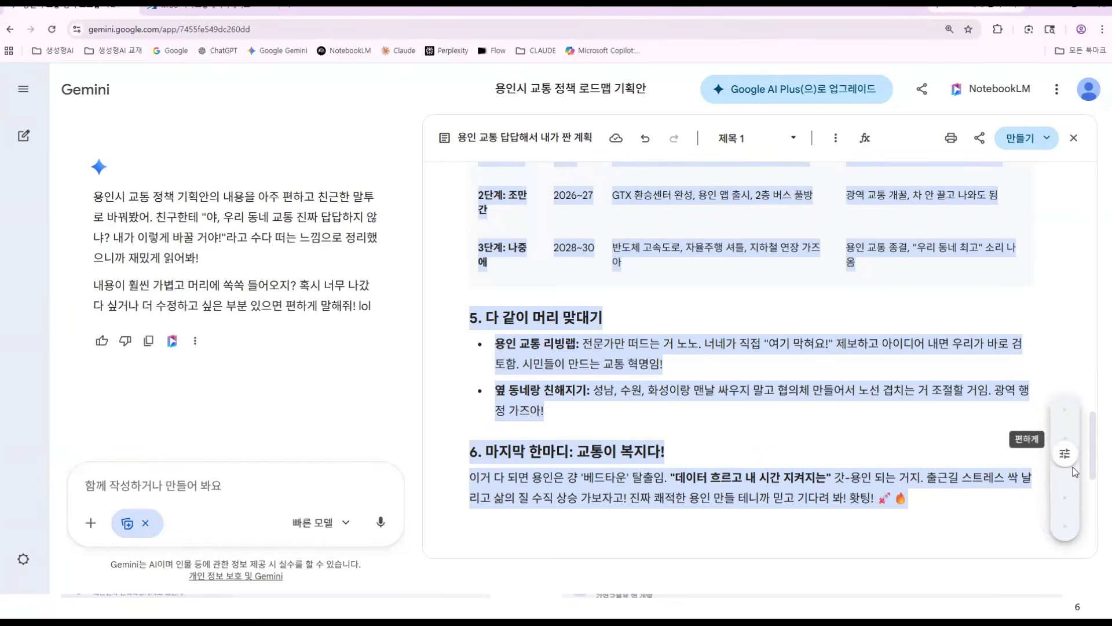
{"action": "left_click", "coordinate": [1013, 437]}
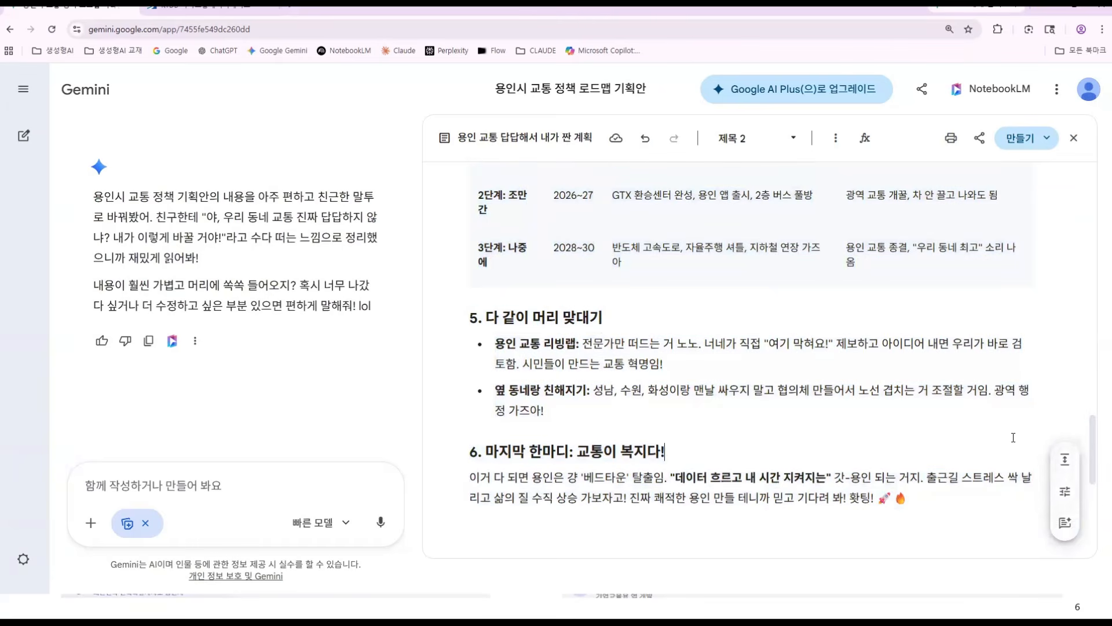
- Read the casual version from its closing section back to the title and section 1.1
{"action": "left_click", "coordinate": [1019, 421]}
{"action": "scroll", "coordinate": [1019, 421], "scroll_direction": "up", "scroll_amount": 3}
{"action": "scroll", "coordinate": [1018, 421], "scroll_direction": "up", "scroll_amount": 15}
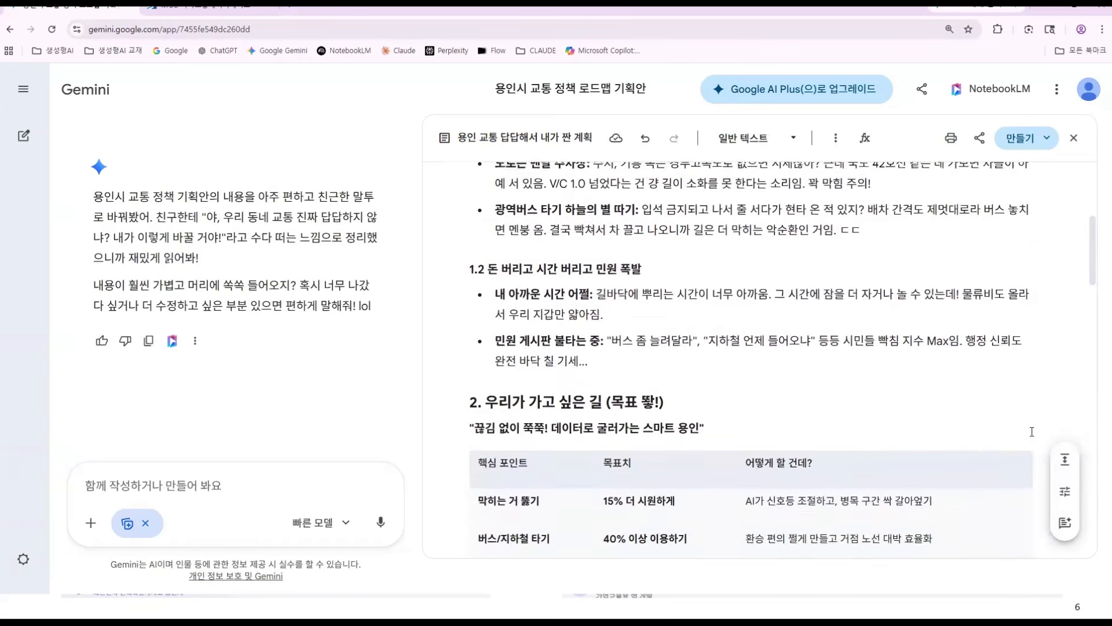
{"action": "scroll", "coordinate": [1032, 431], "scroll_direction": "up", "scroll_amount": 1}
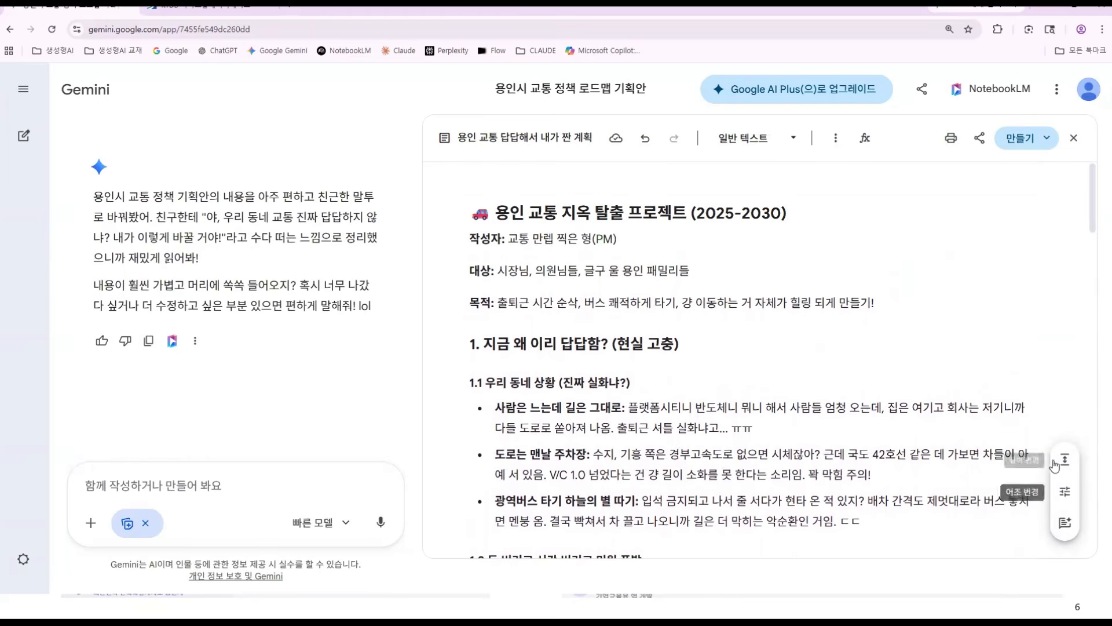
{"action": "left_click_drag", "start_coordinate": [662, 429], "coordinate": [708, 429]}
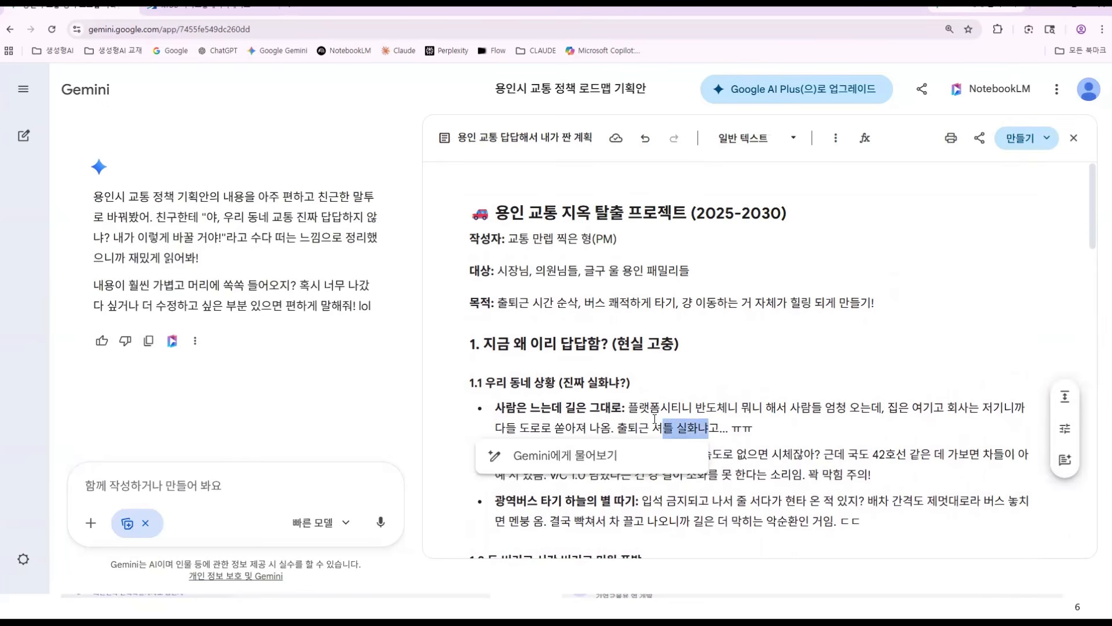
{"action": "left_click", "coordinate": [652, 428]}
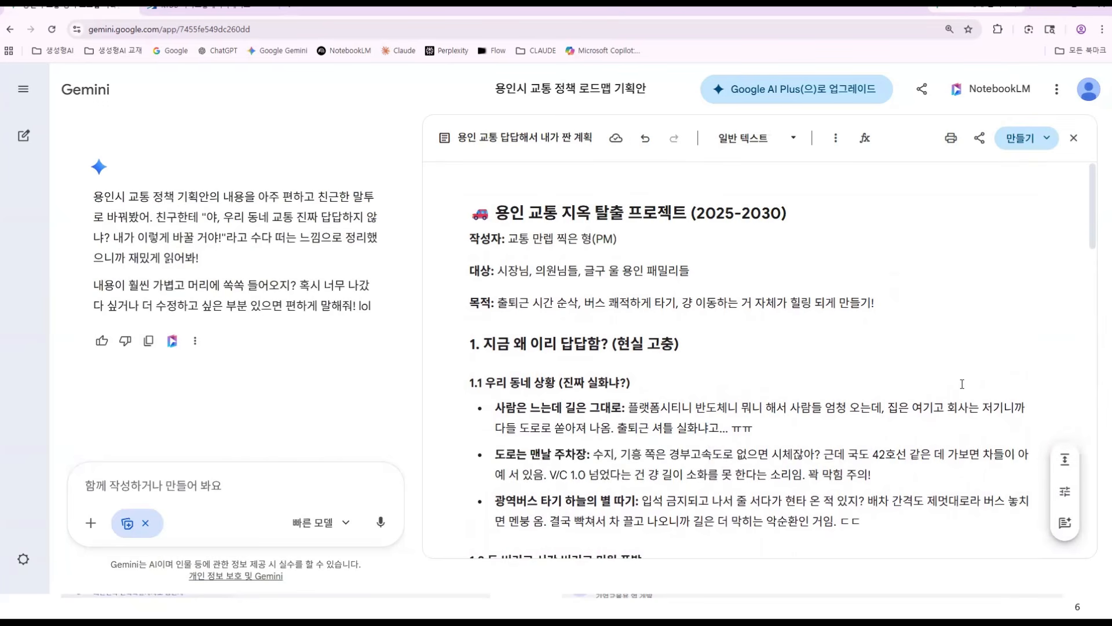
- Undo the casual tone change and check the start of the restored plan document
{"action": "left_click", "coordinate": [645, 138]}
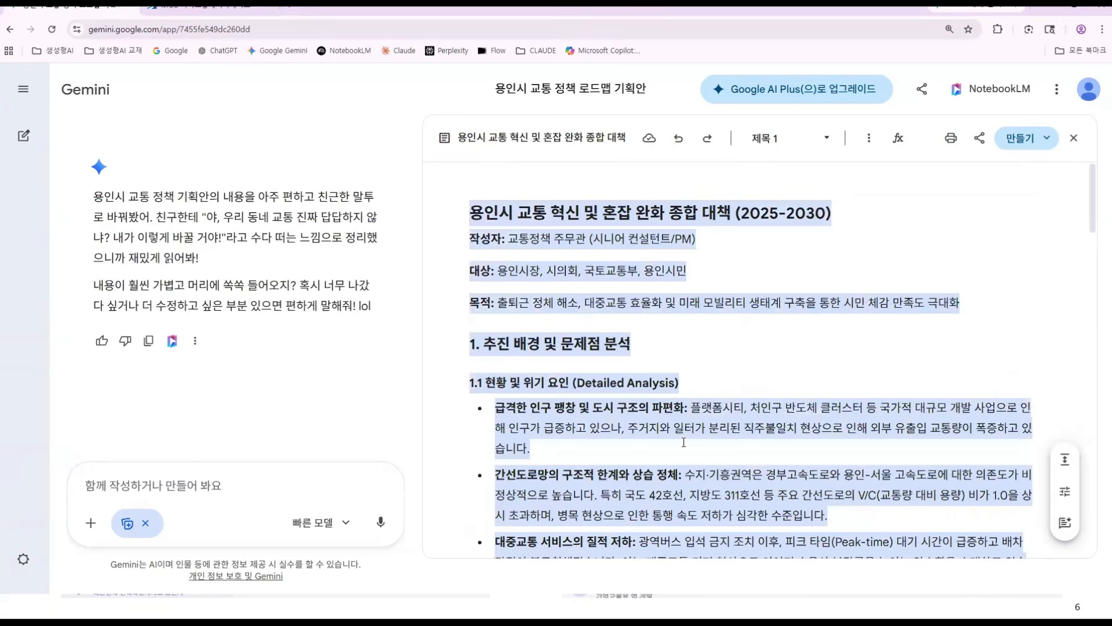
{"action": "scroll", "coordinate": [610, 447], "scroll_direction": "down", "scroll_amount": 4}
{"action": "scroll", "coordinate": [610, 448], "scroll_direction": "up", "scroll_amount": 4}
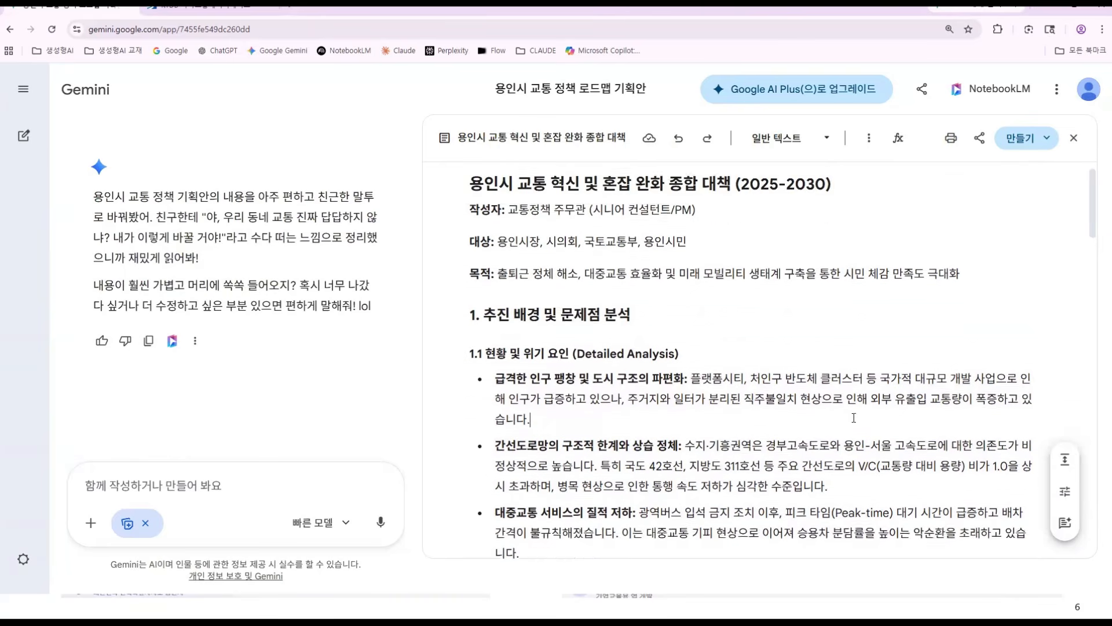
- Create an infographic (인포그래픽) from the plan document
{"action": "left_click", "coordinate": [1037, 149]}
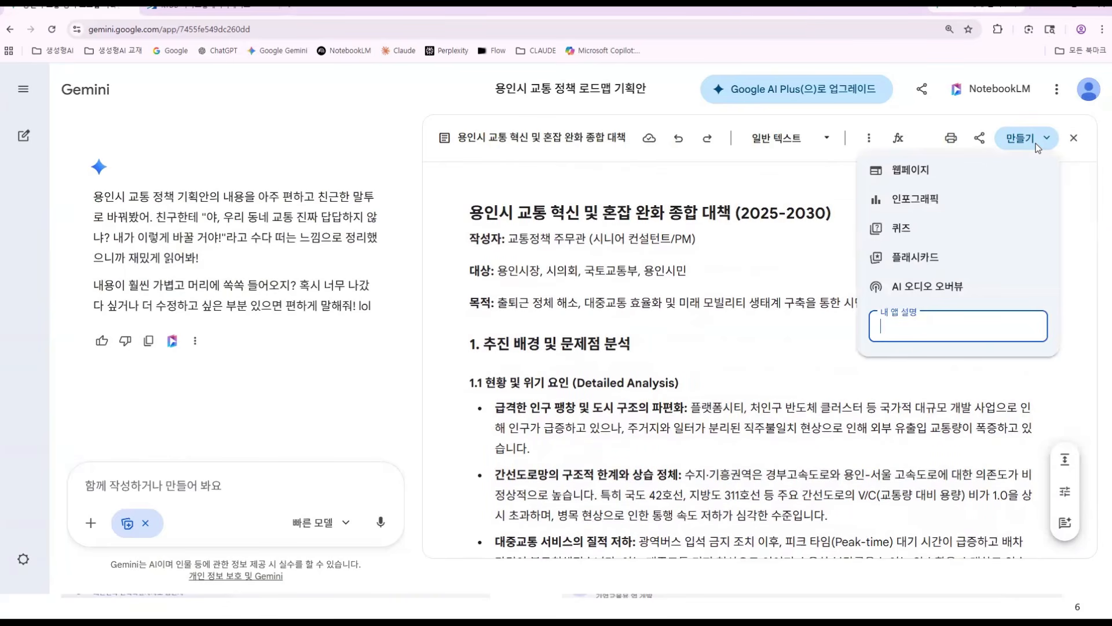
{"action": "left_click", "coordinate": [994, 199]}
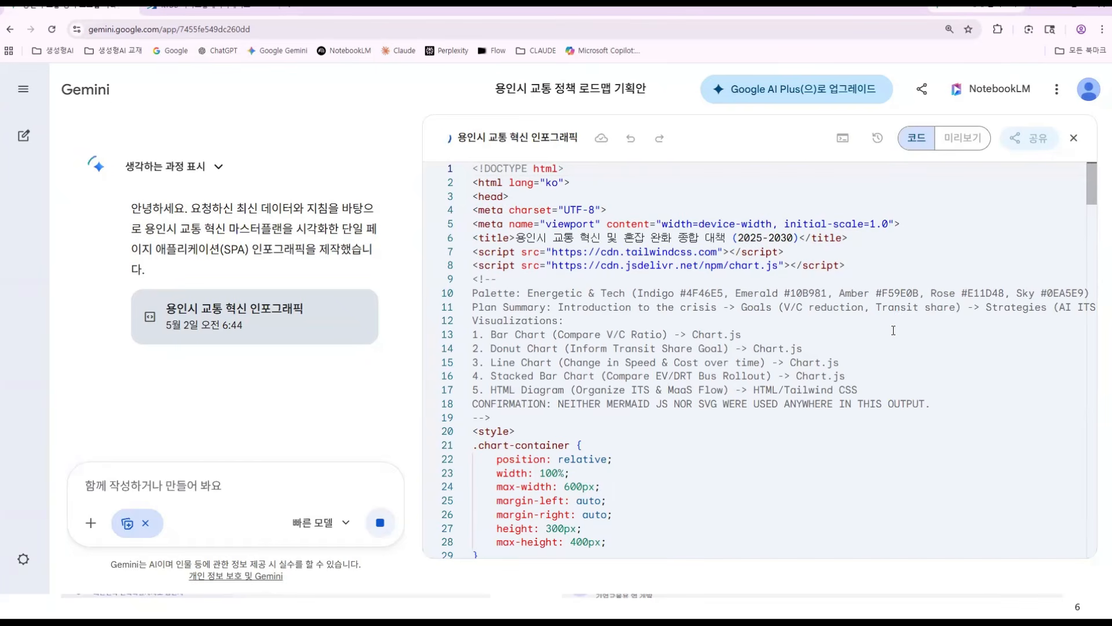
- Examine the generated infographic from its title through the road congestion bar chart to the travel speed and cost savings trend chart
{"action": "scroll", "coordinate": [888, 328], "scroll_direction": "down", "scroll_amount": 4}
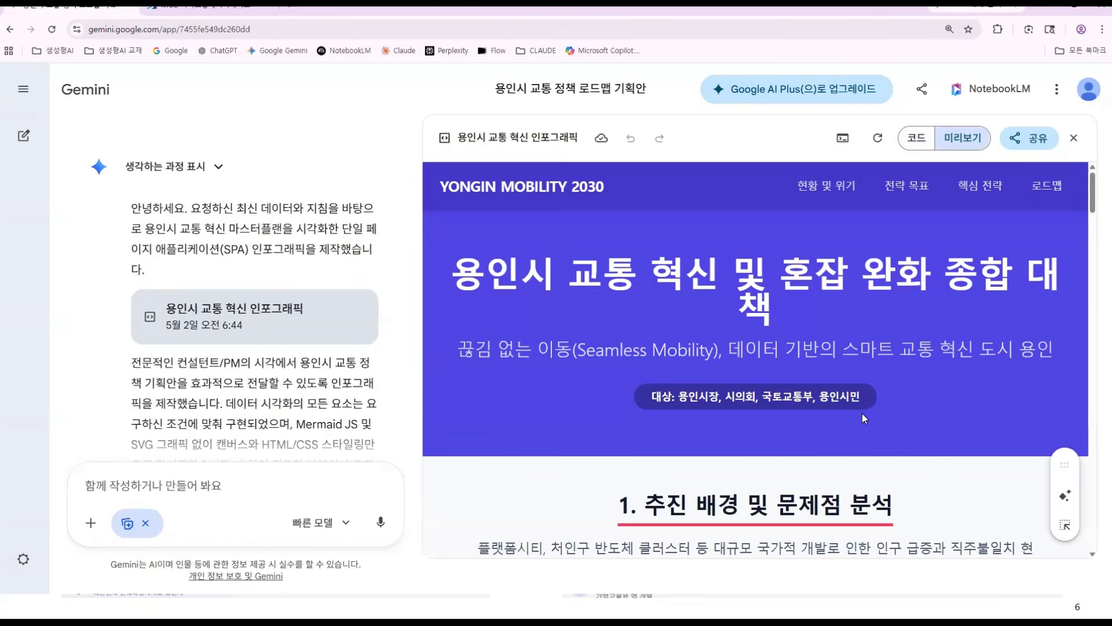
{"action": "scroll", "coordinate": [858, 408], "scroll_direction": "down", "scroll_amount": 5}
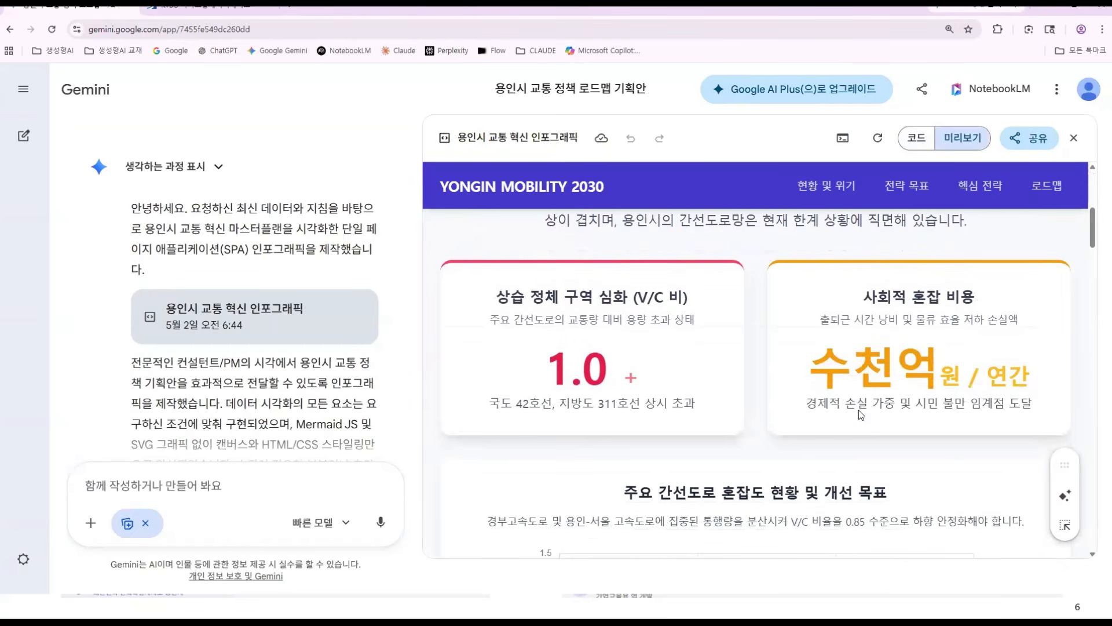
{"action": "scroll", "coordinate": [857, 415], "scroll_direction": "down", "scroll_amount": 5}
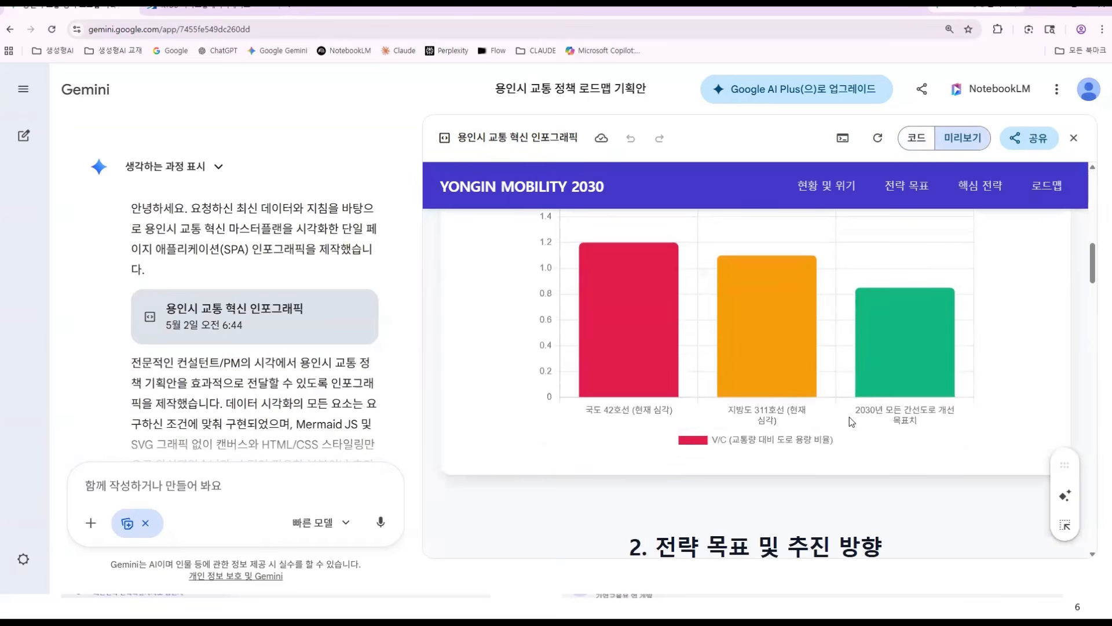
{"action": "mouse_move", "coordinate": [617, 317]}
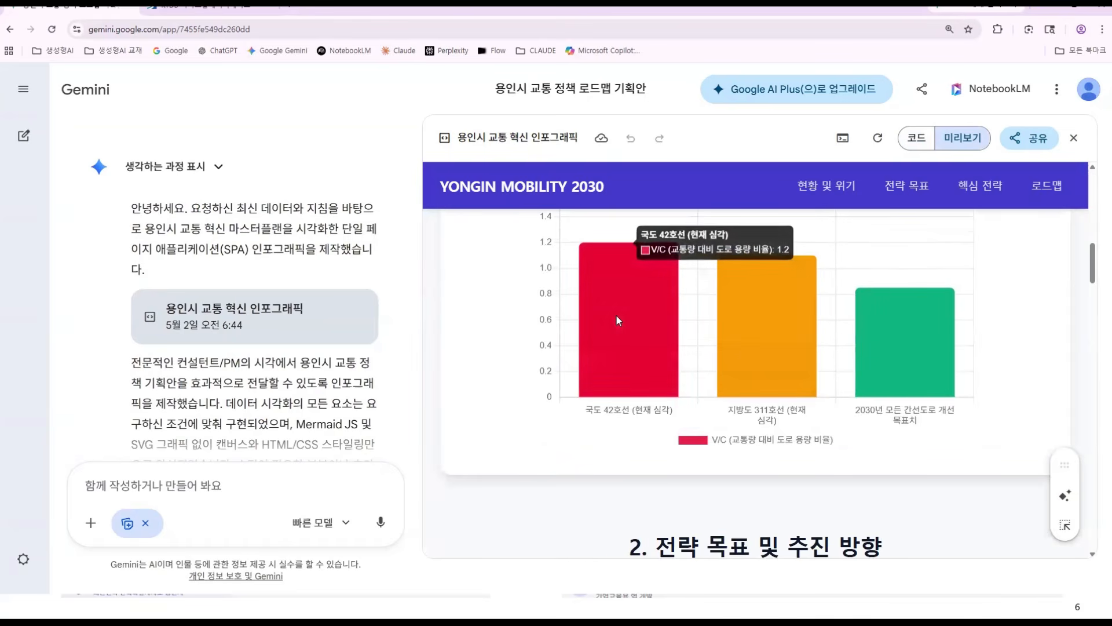
{"action": "mouse_move", "coordinate": [922, 318]}
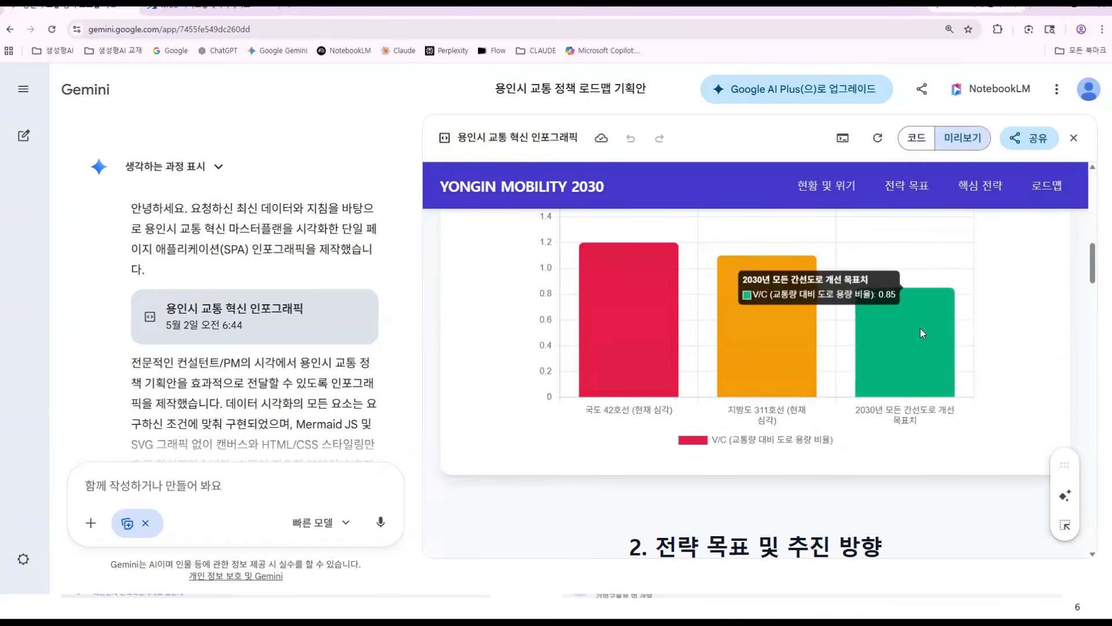
{"action": "scroll", "coordinate": [792, 347], "scroll_direction": "down", "scroll_amount": 8}
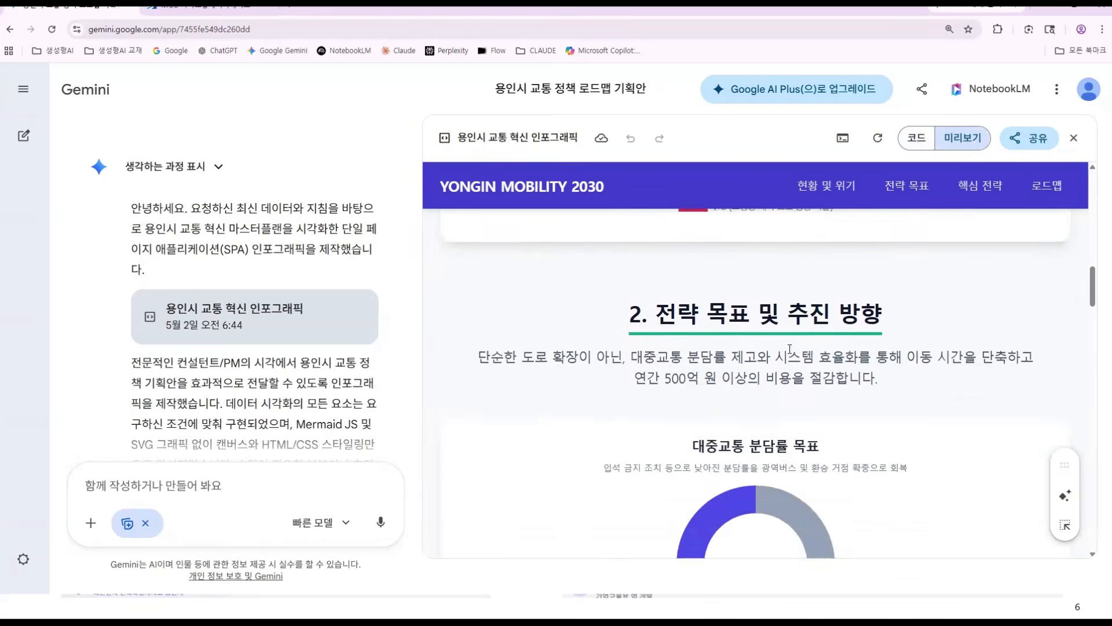
{"action": "scroll", "coordinate": [788, 353], "scroll_direction": "down", "scroll_amount": 4}
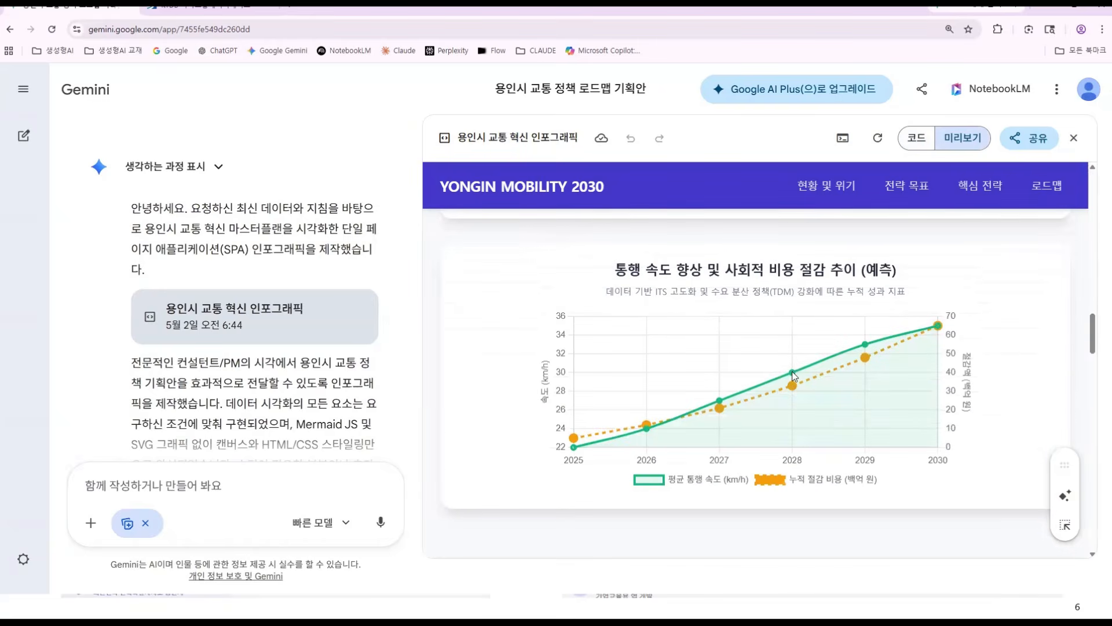
{"action": "mouse_move", "coordinate": [796, 387]}
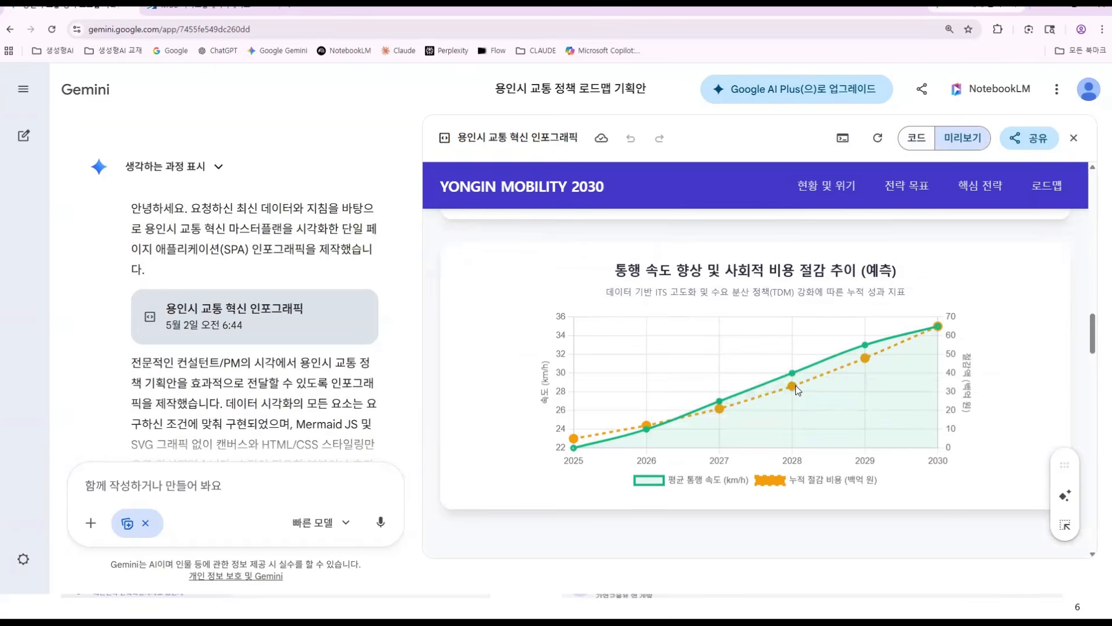
- Review the infographic from the section 2 heading back to its title, highlighting the 0.85 target phrase above the congestion chart
{"action": "scroll", "coordinate": [797, 387], "scroll_direction": "up", "scroll_amount": 2}
{"action": "scroll", "coordinate": [795, 387], "scroll_direction": "up", "scroll_amount": 7}
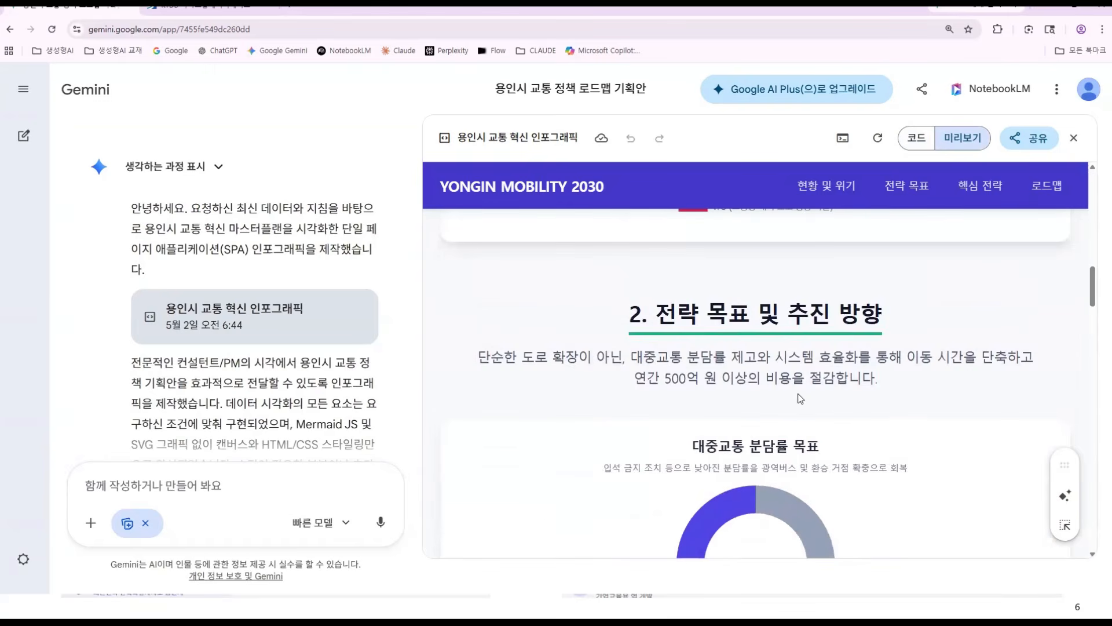
{"action": "scroll", "coordinate": [799, 400], "scroll_direction": "up", "scroll_amount": 5}
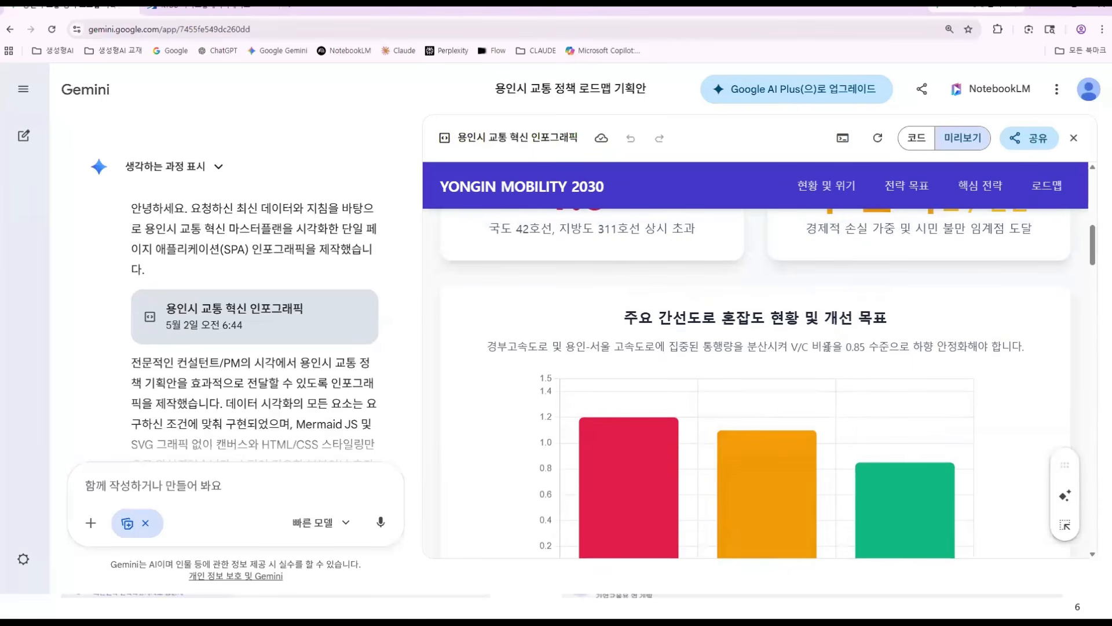
{"action": "left_click_drag", "start_coordinate": [848, 345], "coordinate": [979, 346]}
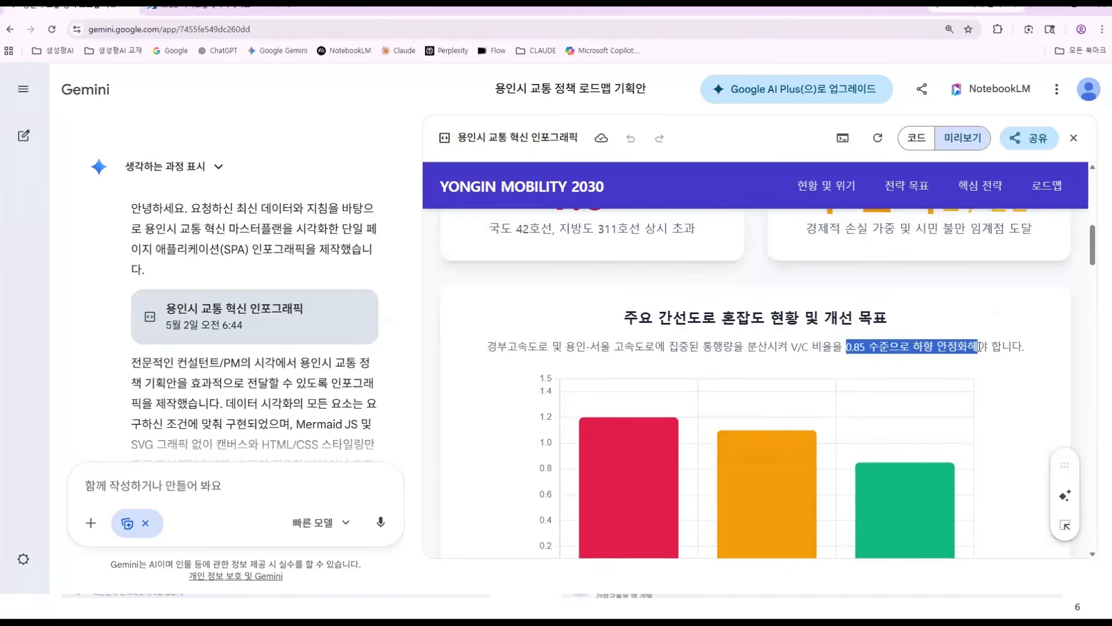
{"action": "scroll", "coordinate": [898, 404], "scroll_direction": "up", "scroll_amount": 2}
{"action": "scroll", "coordinate": [897, 404], "scroll_direction": "up", "scroll_amount": 2}
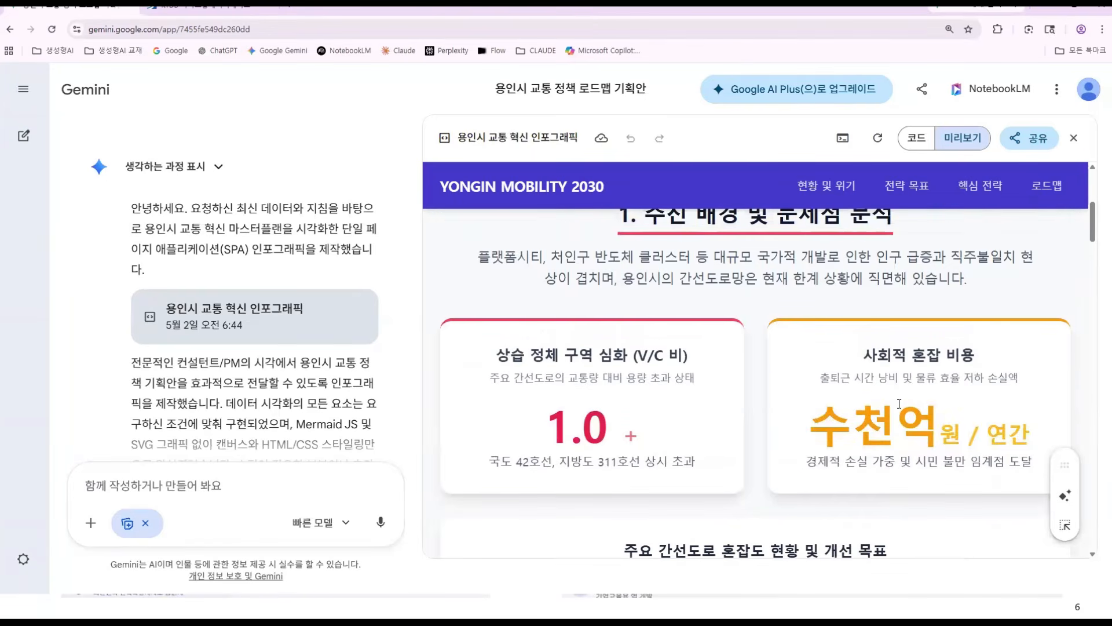
{"action": "scroll", "coordinate": [899, 403], "scroll_direction": "up", "scroll_amount": 5}
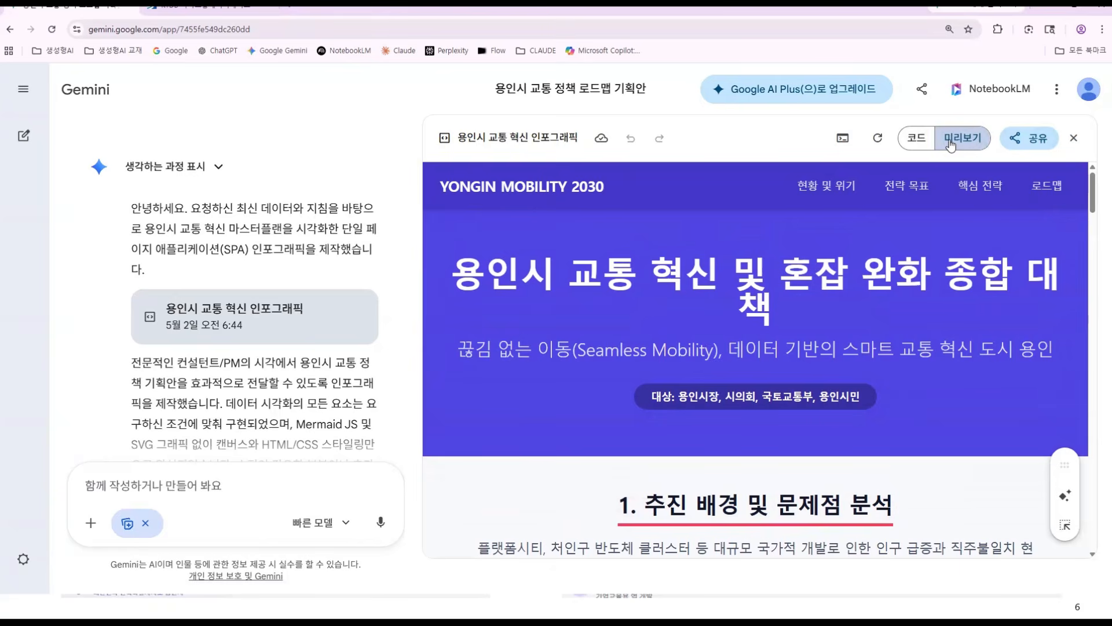
- In the infographic's code, replace "YONGIN MOBILITY" in the navigation bar title with "용인 모빌리티"
{"action": "left_click", "coordinate": [919, 139]}
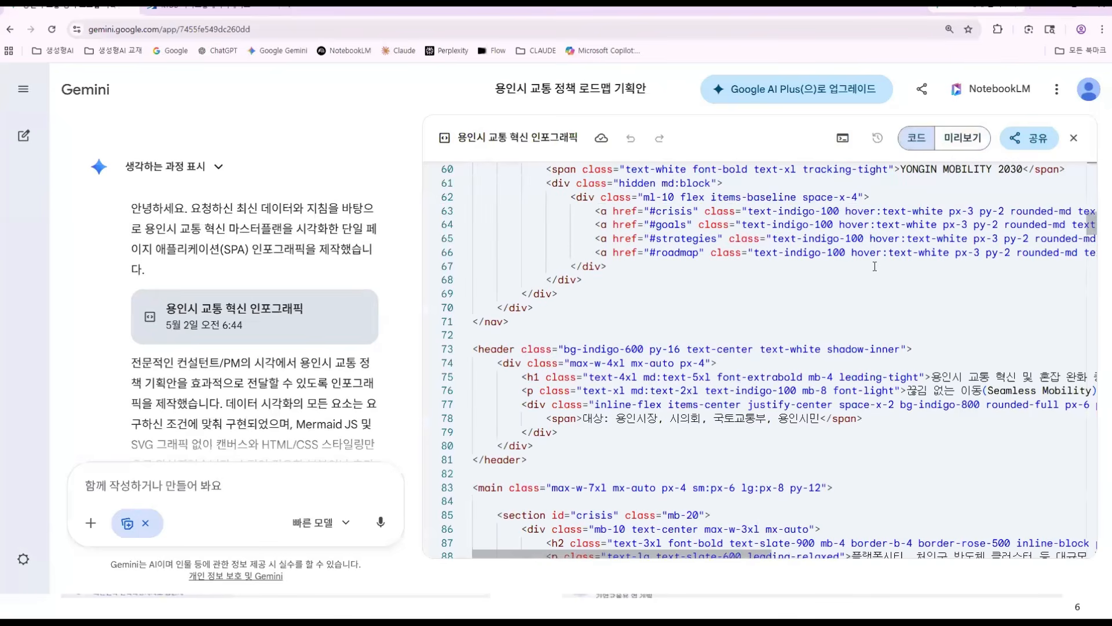
{"action": "scroll", "coordinate": [875, 267], "scroll_direction": "down", "scroll_amount": 3}
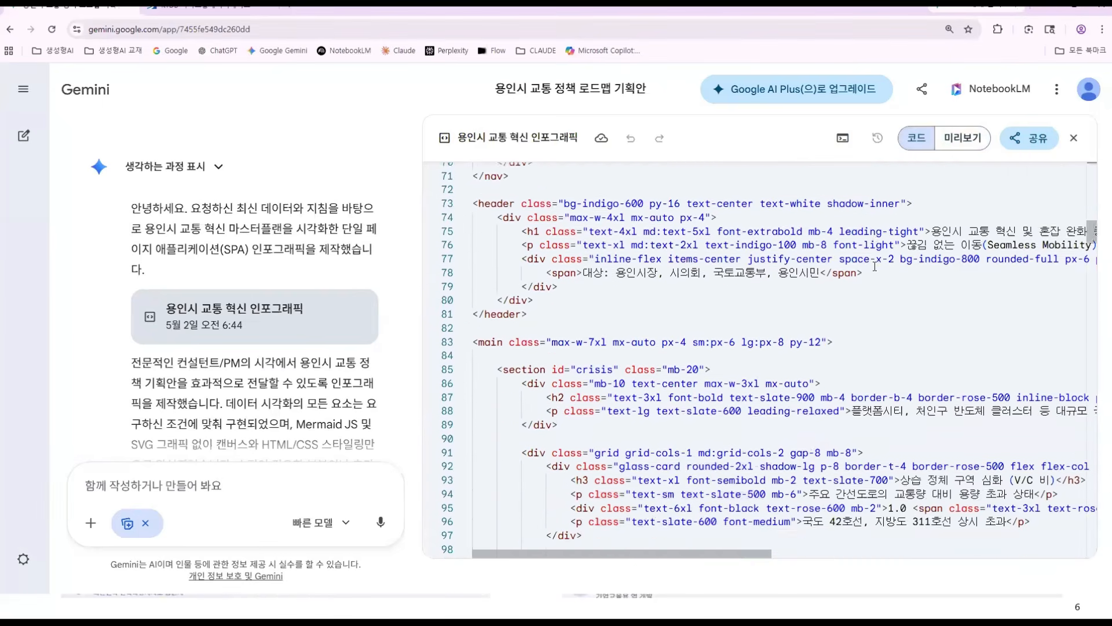
{"action": "scroll", "coordinate": [875, 266], "scroll_direction": "up", "scroll_amount": 7}
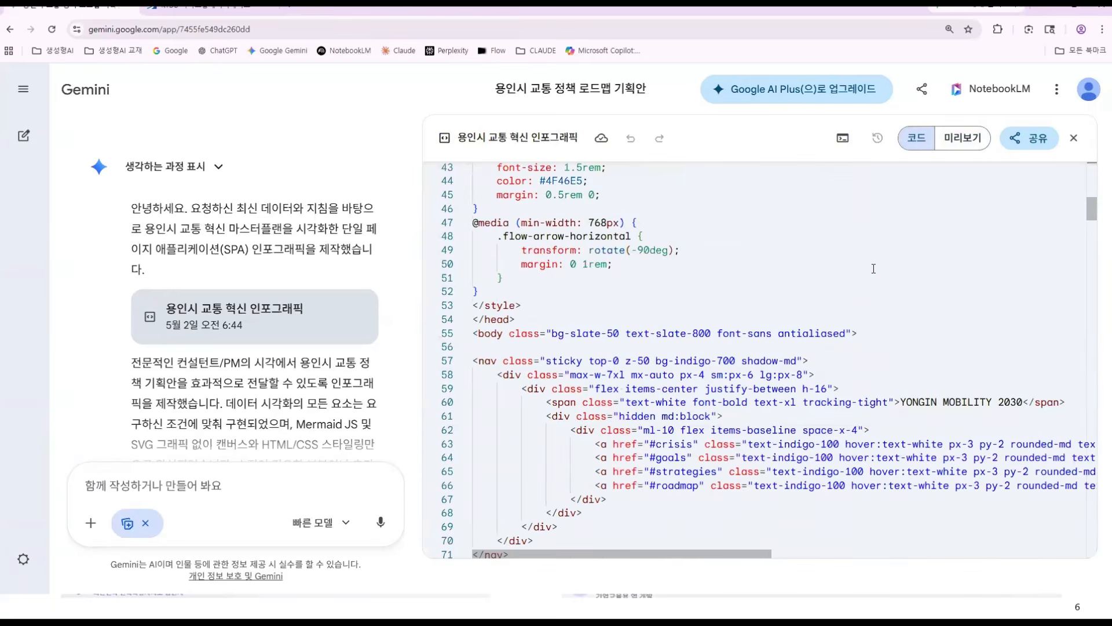
{"action": "left_click_drag", "start_coordinate": [901, 405], "coordinate": [993, 404]}
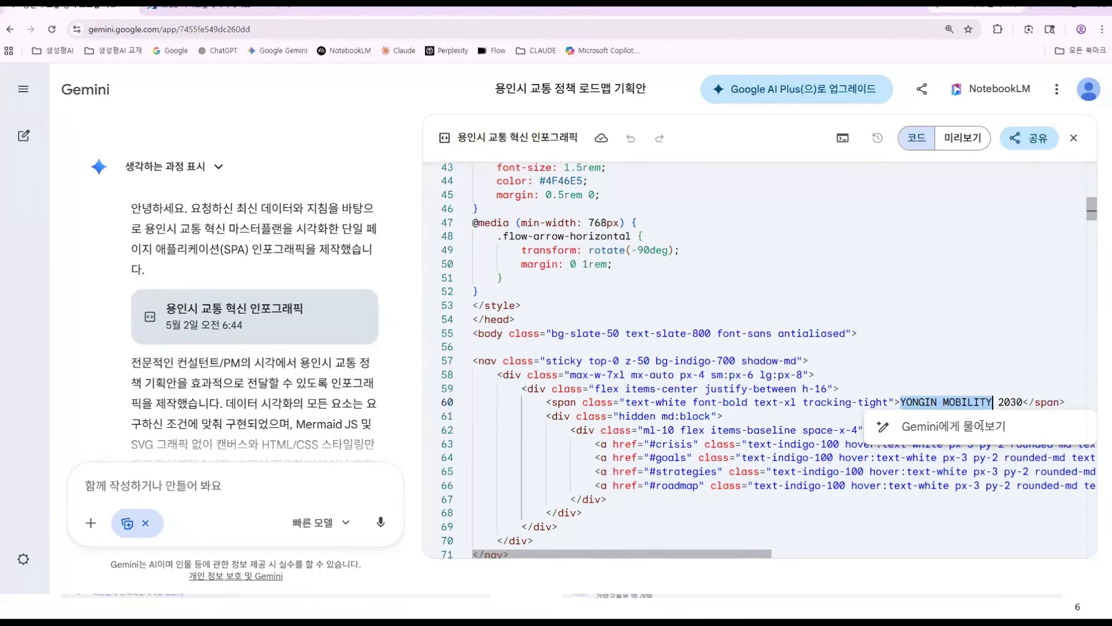
{"action": "type", "text": "용인 ㅁ"}
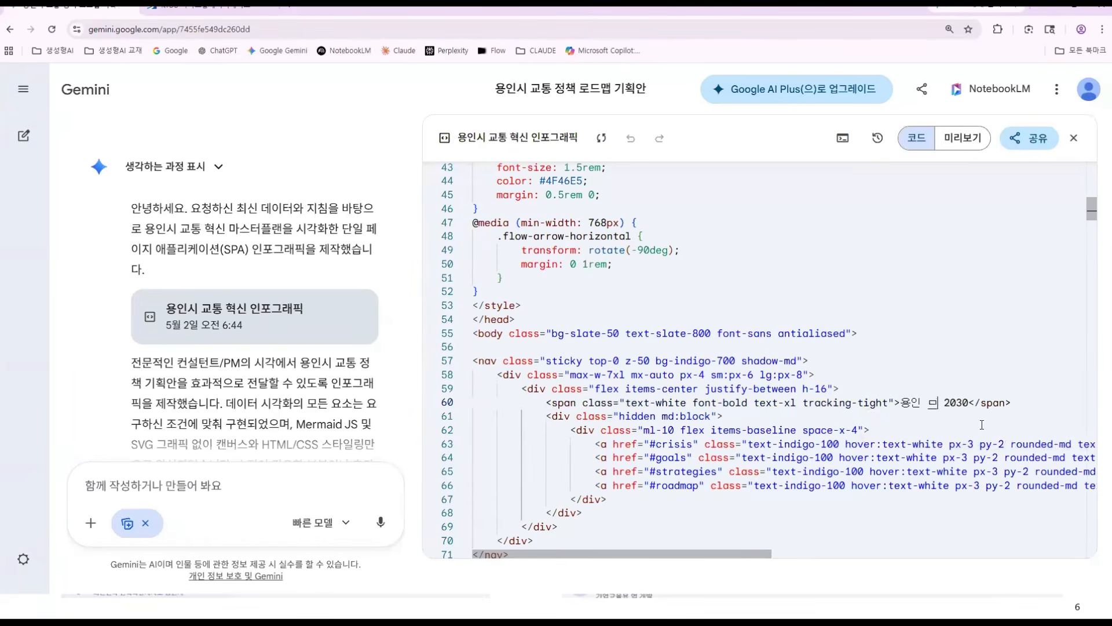
{"action": "type", "text": "모빌리티"}
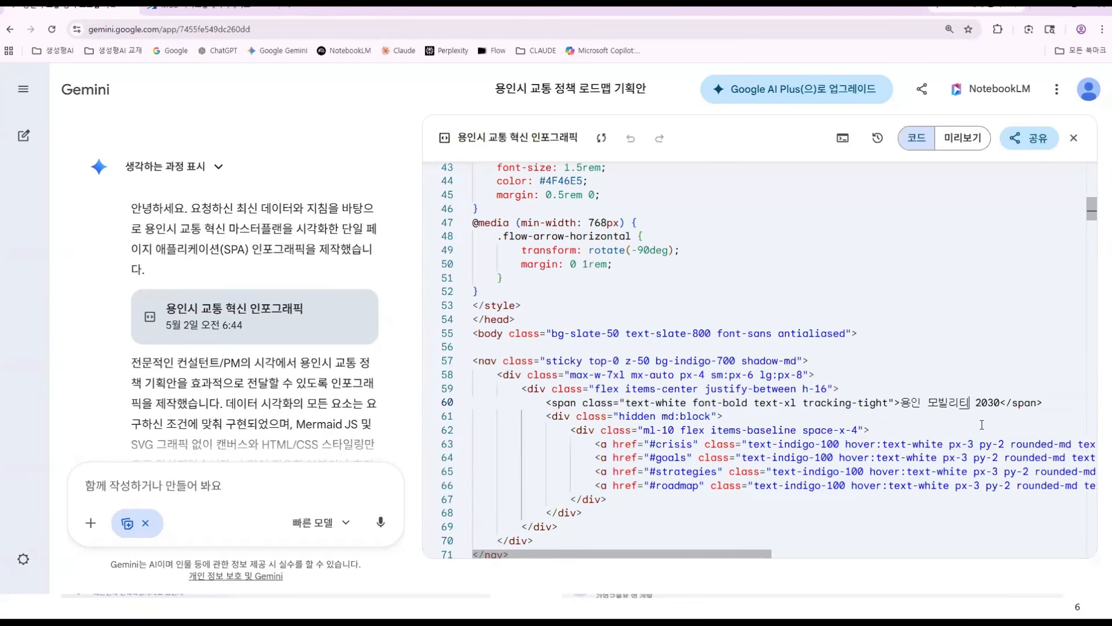
- Preview the edited infographic and look through it down to the 대중교통 분담률 목표 donut chart
{"action": "left_click", "coordinate": [963, 138]}
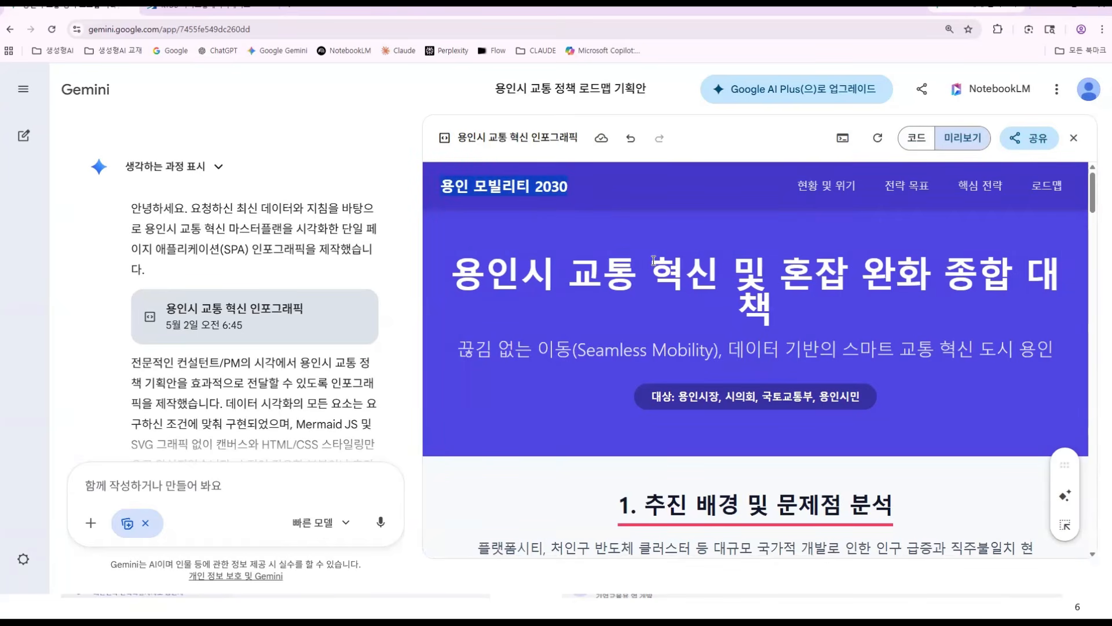
{"action": "scroll", "coordinate": [649, 265], "scroll_direction": "down", "scroll_amount": 4}
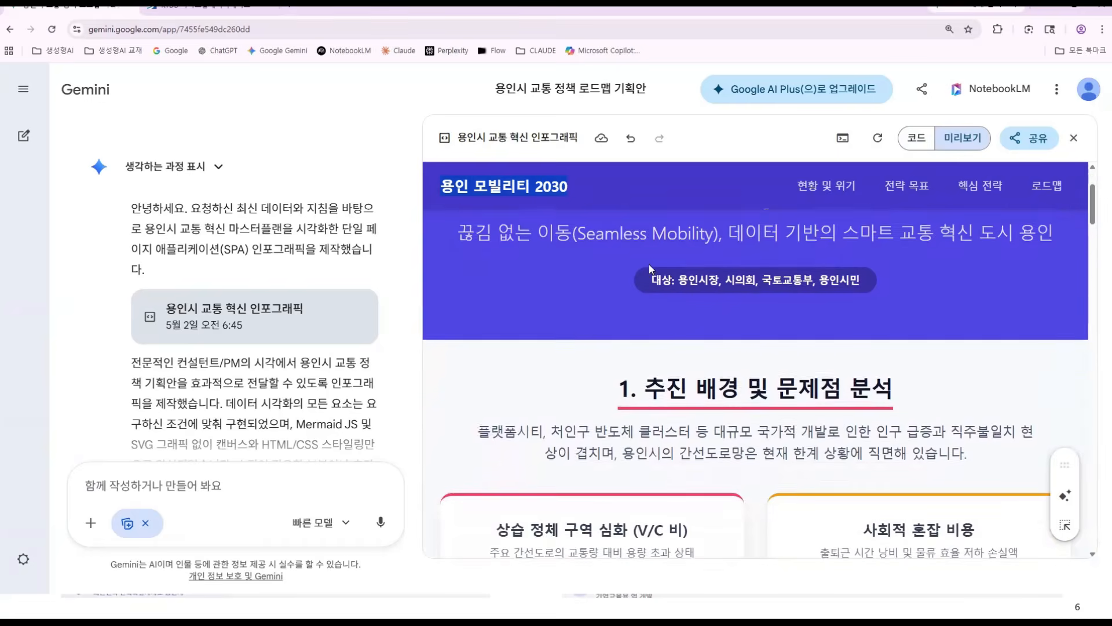
{"action": "scroll", "coordinate": [648, 270], "scroll_direction": "down", "scroll_amount": 8}
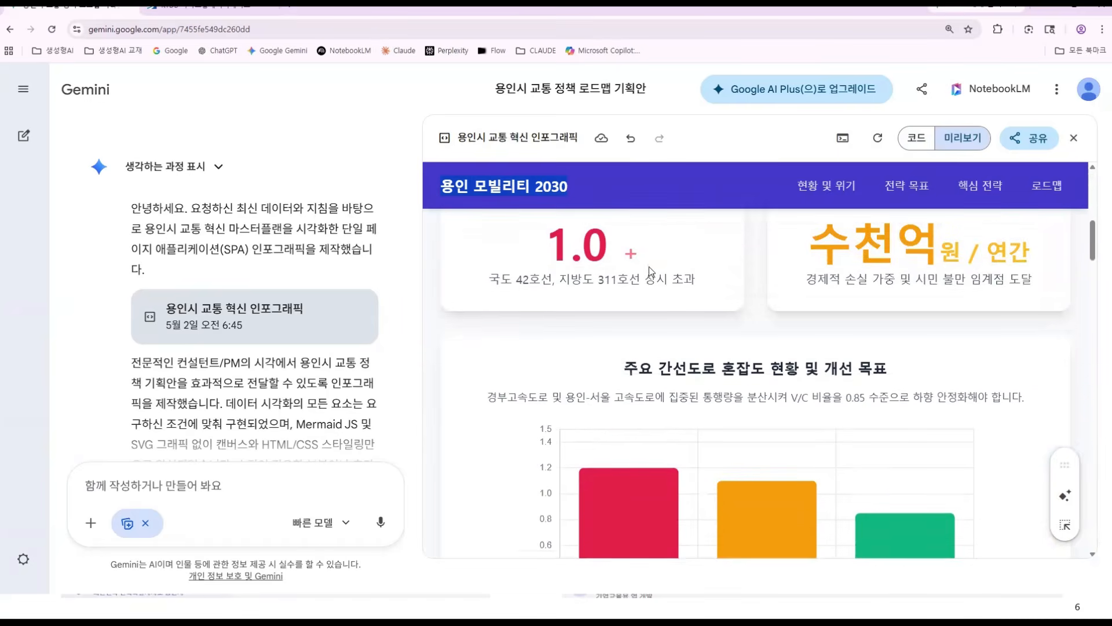
{"action": "scroll", "coordinate": [645, 267], "scroll_direction": "down", "scroll_amount": 5}
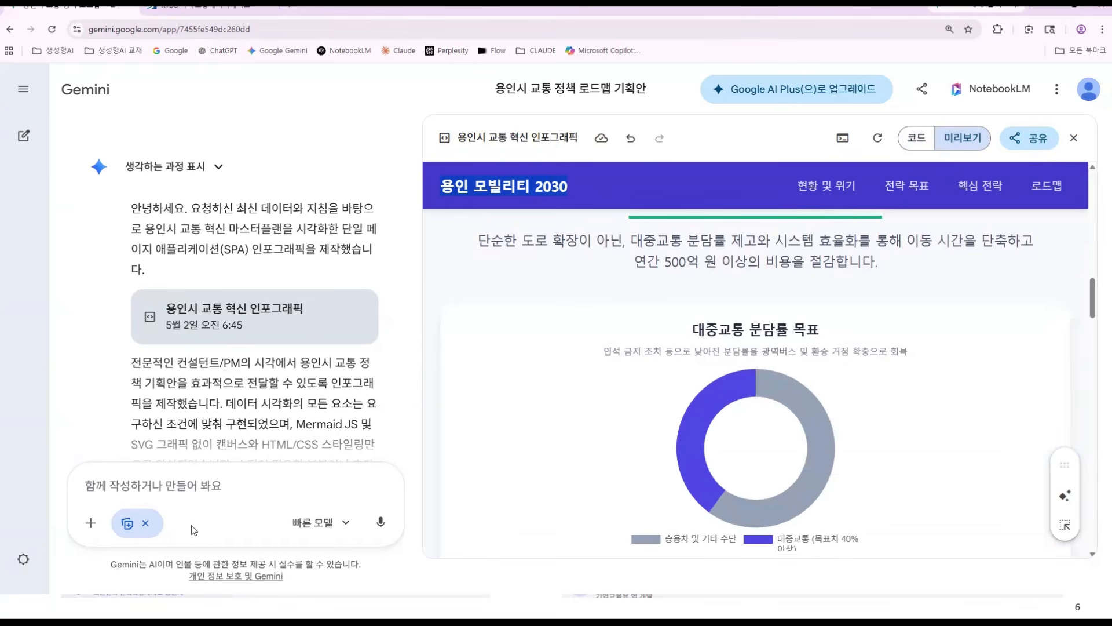
- Ask Gemini to turn the content into Google Slides with the prompt "구글 슬라이드로 작성해줘"
{"action": "left_click", "coordinate": [205, 488]}
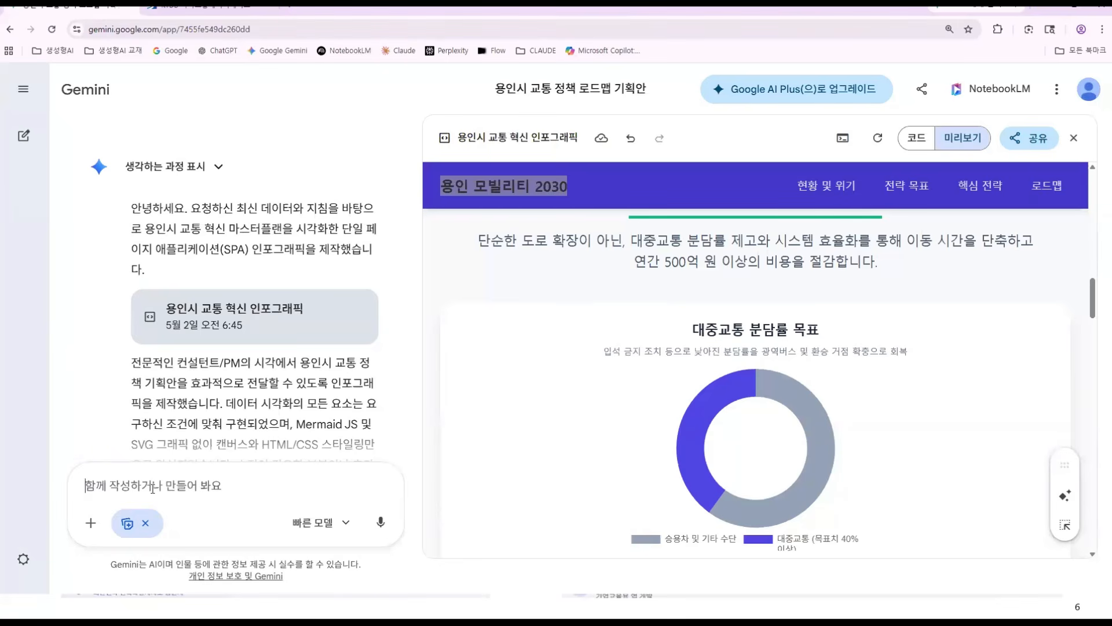
{"action": "type", "text": "구글 슬라이"}
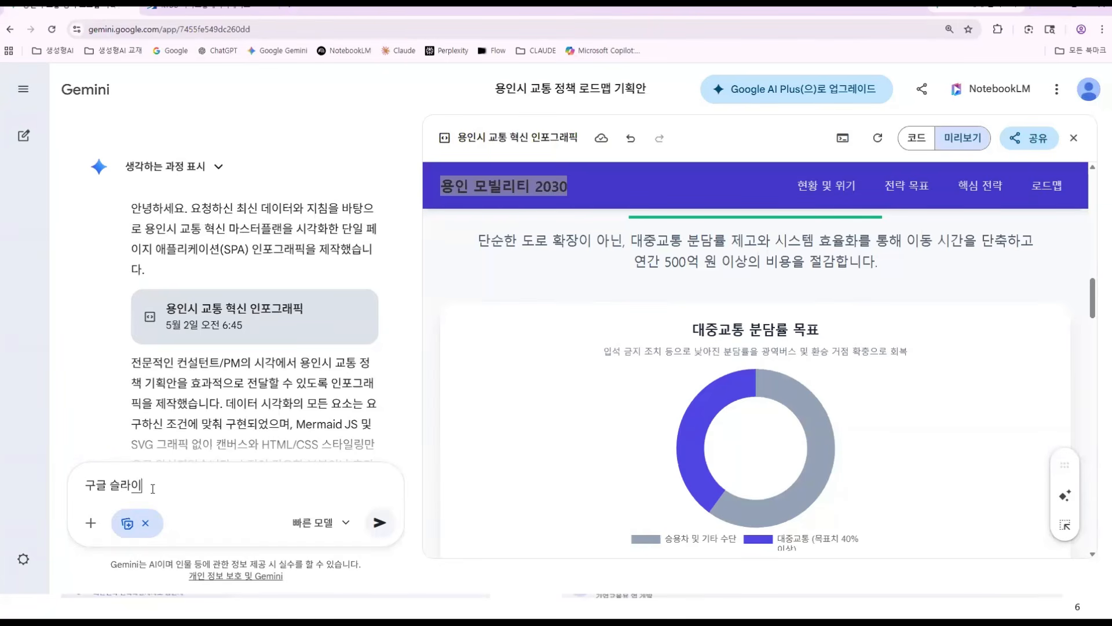
{"action": "type", "text": "드로 ㅈ잭"}
{"action": "key", "text": "BackSpace"}
{"action": "key", "text": "BackSpace"}
{"action": "key", "text": "BackSpace"}
{"action": "type", "text": "작성해주ㅓ"}
{"action": "key", "text": "Return"}
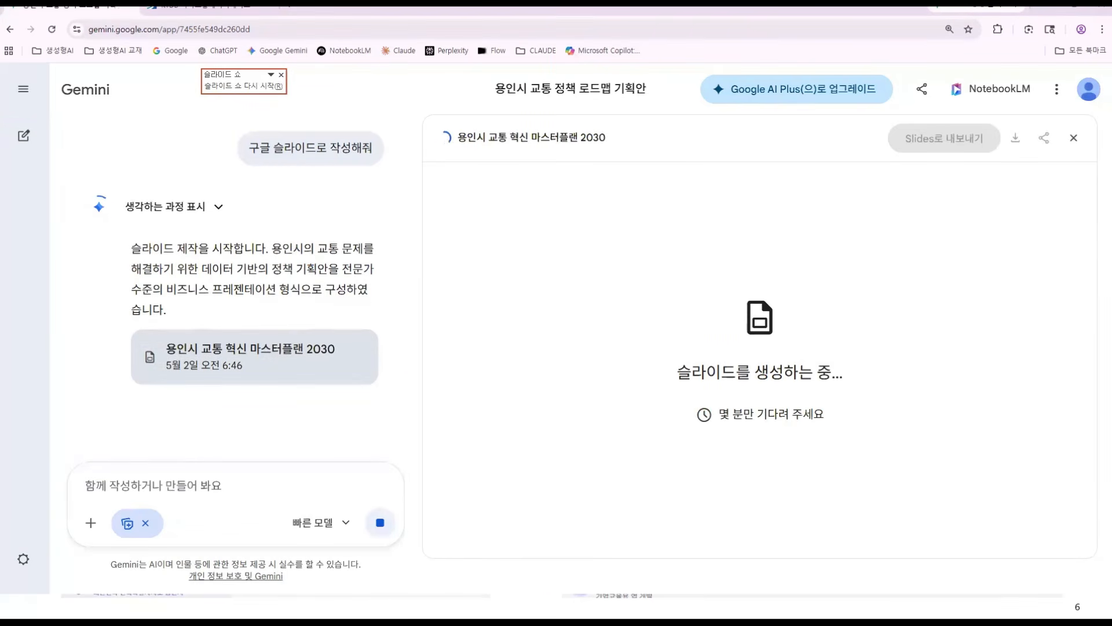
- Reopen the 용인시 교통 혁신 인포그래픽 from the conversation and check its content while the slides are generated
{"action": "scroll", "coordinate": [163, 400], "scroll_direction": "up", "scroll_amount": 5}
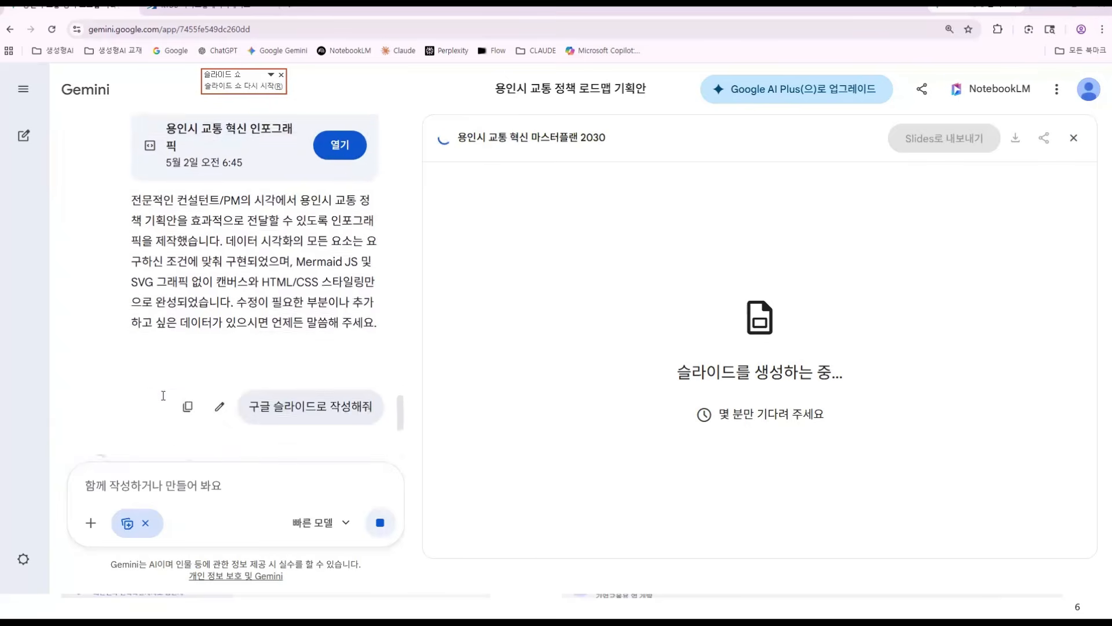
{"action": "scroll", "coordinate": [164, 396], "scroll_direction": "up", "scroll_amount": 2}
{"action": "left_click", "coordinate": [250, 239]}
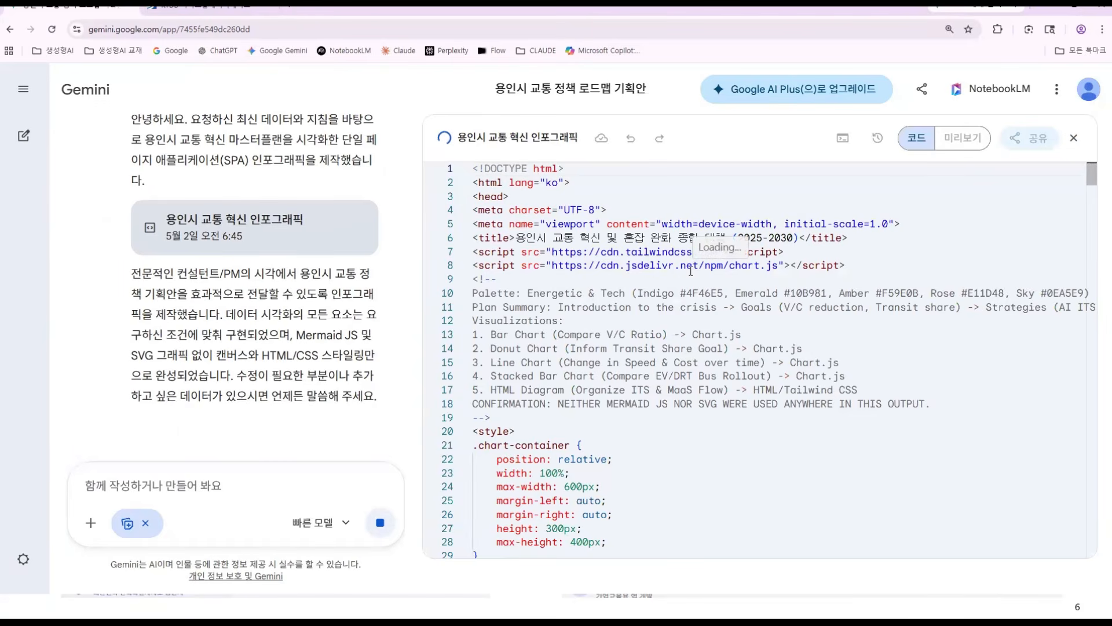
{"action": "scroll", "coordinate": [690, 271], "scroll_direction": "down", "scroll_amount": 3}
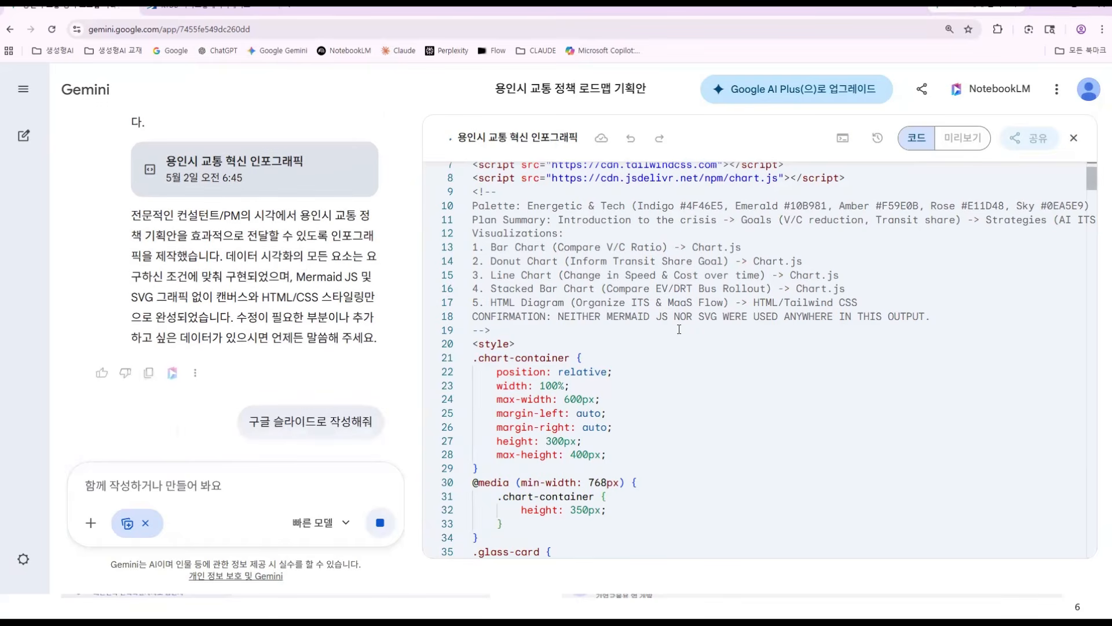
{"action": "scroll", "coordinate": [680, 329], "scroll_direction": "up", "scroll_amount": 3}
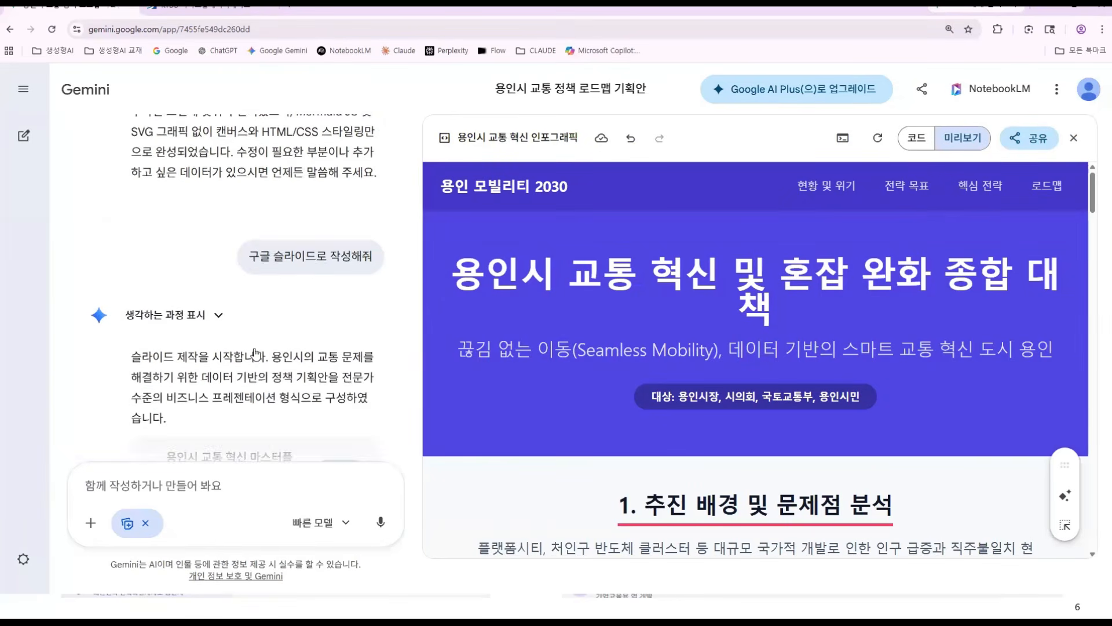
- Open the generated 용인시 교통 혁신 마스터플랜 2030 slides and page forward through the whole deck to the Image Sources slide
{"action": "left_click", "coordinate": [248, 371]}
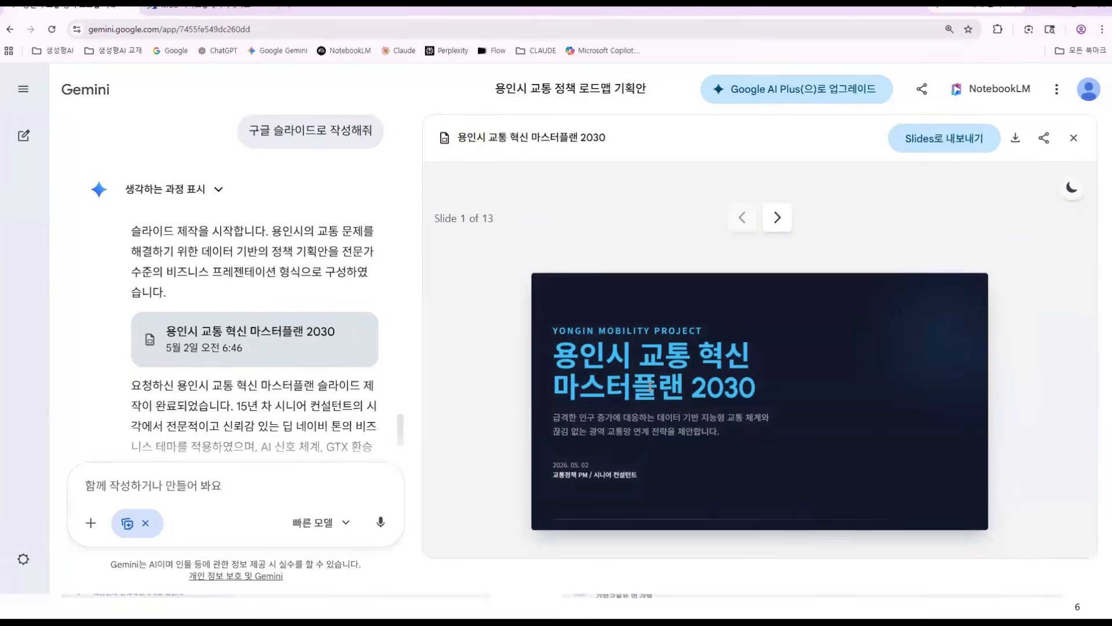
{"action": "left_click", "coordinate": [777, 219]}
{"action": "left_click", "coordinate": [778, 221]}
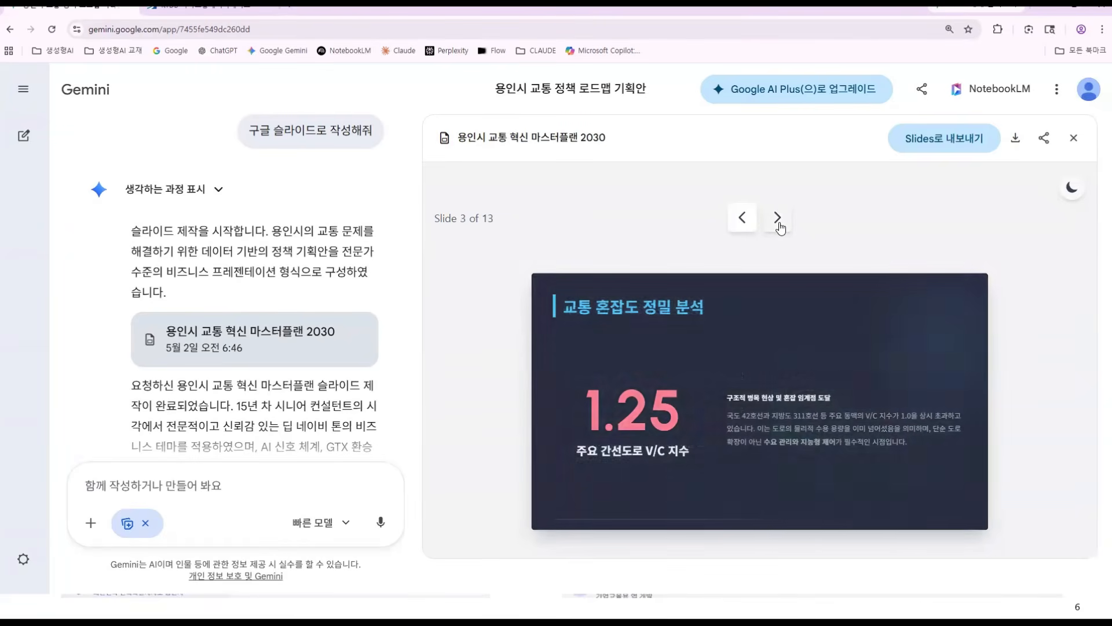
{"action": "left_click", "coordinate": [779, 222]}
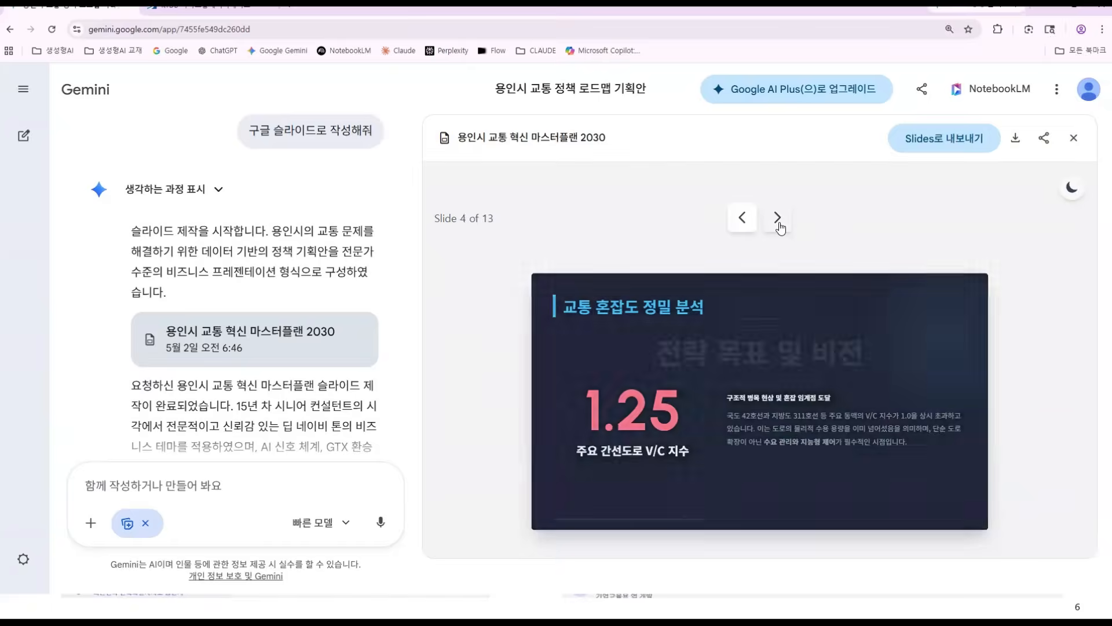
{"action": "left_click", "coordinate": [778, 222]}
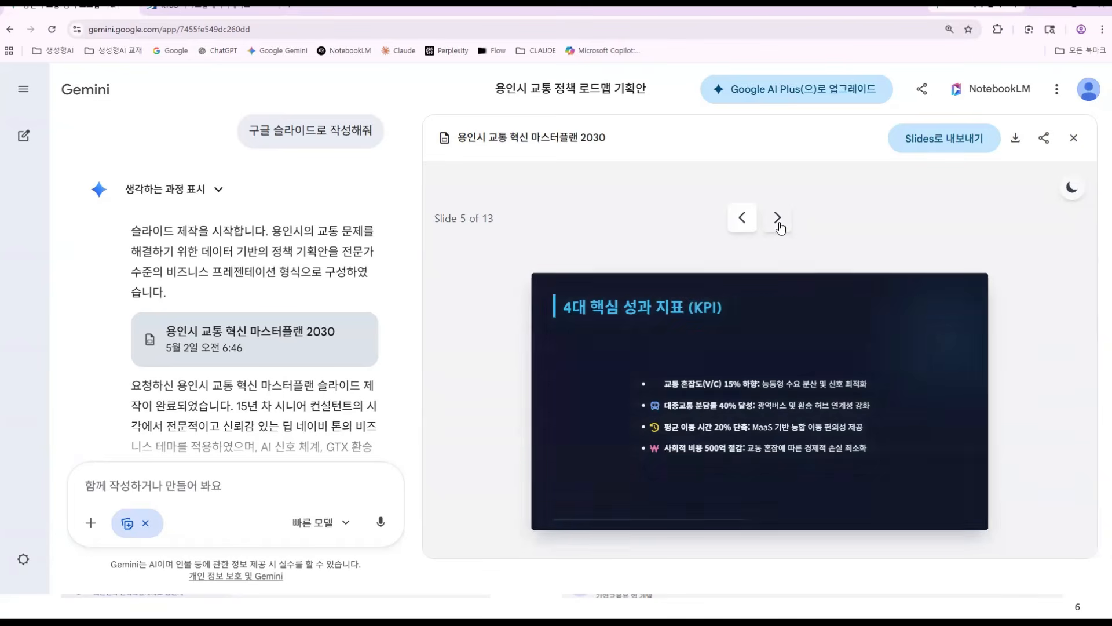
{"action": "left_click", "coordinate": [778, 222]}
{"action": "left_click", "coordinate": [778, 222]}
{"action": "left_click", "coordinate": [778, 222]}
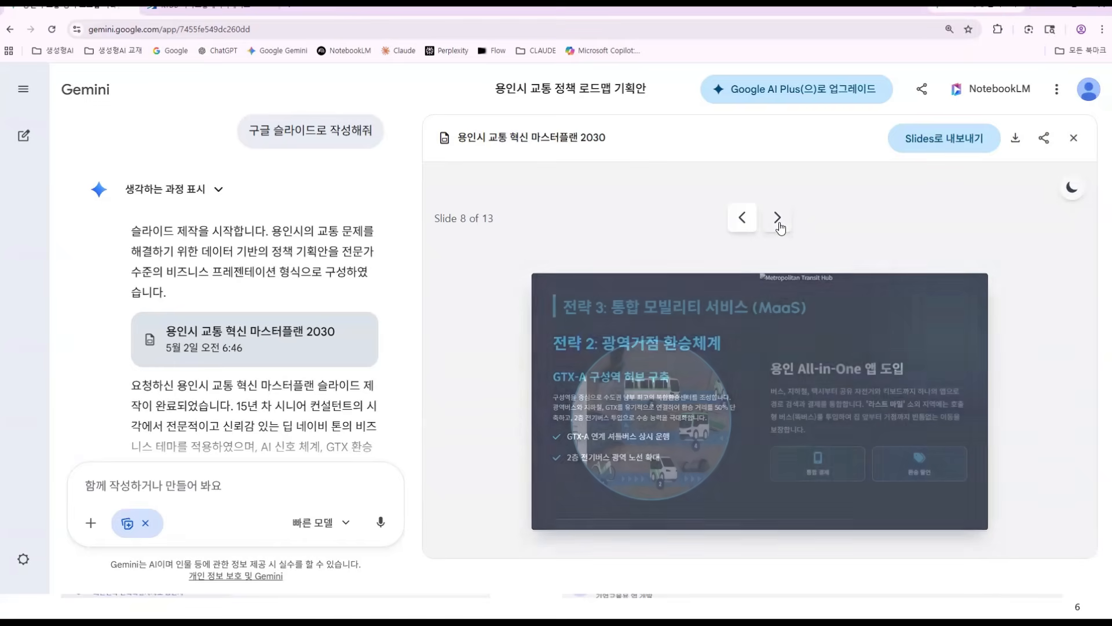
{"action": "left_click", "coordinate": [779, 222]}
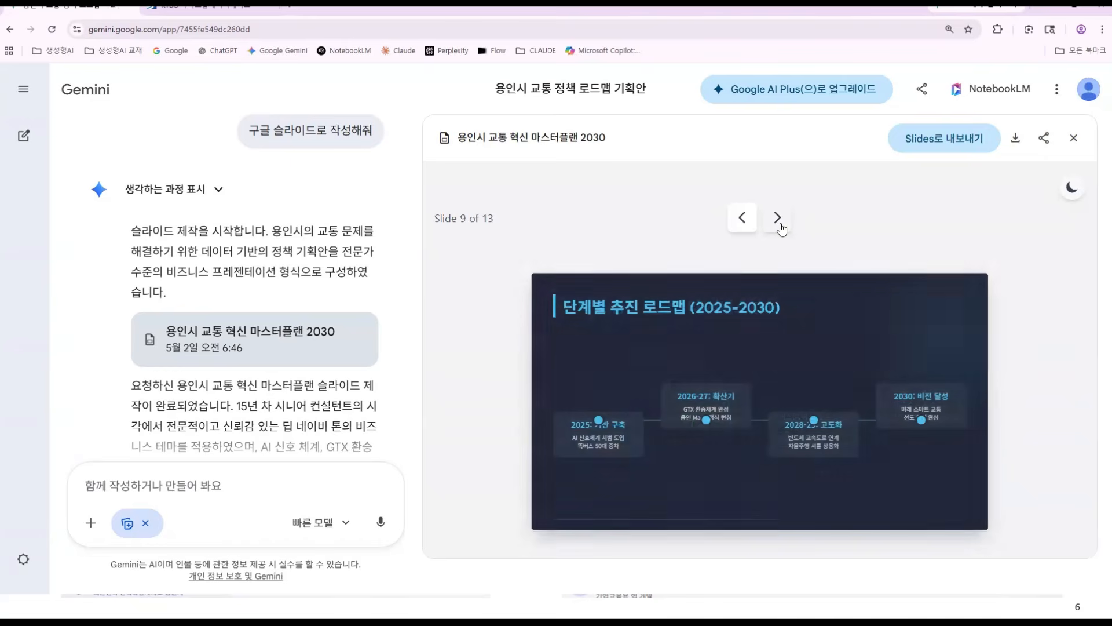
{"action": "left_click", "coordinate": [779, 222]}
{"action": "left_click", "coordinate": [777, 220]}
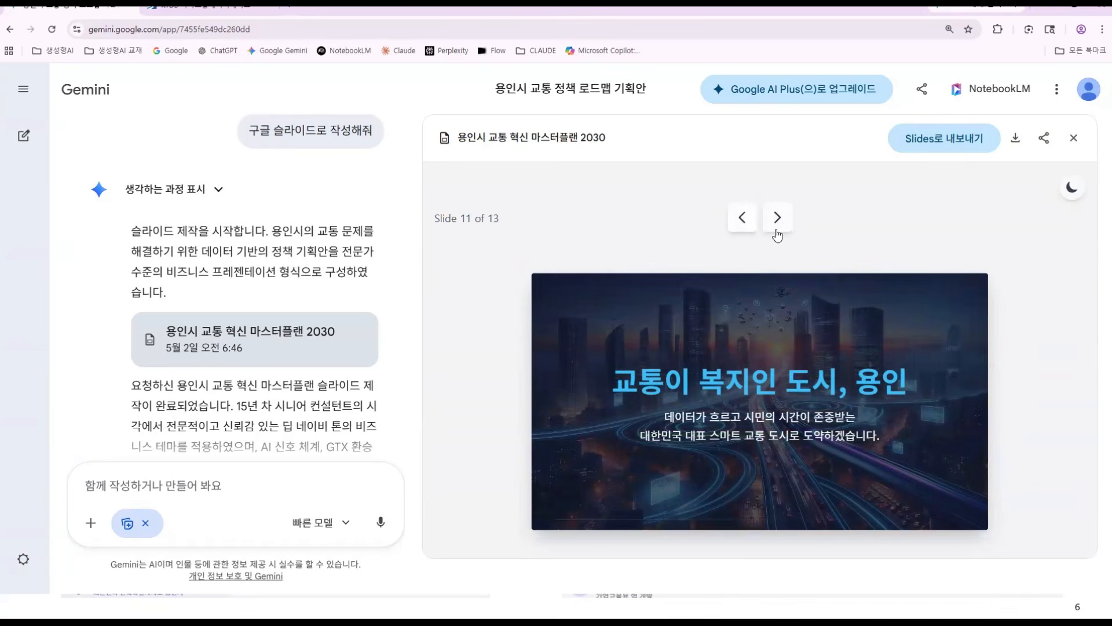
{"action": "left_click", "coordinate": [776, 226]}
{"action": "left_click", "coordinate": [777, 224]}
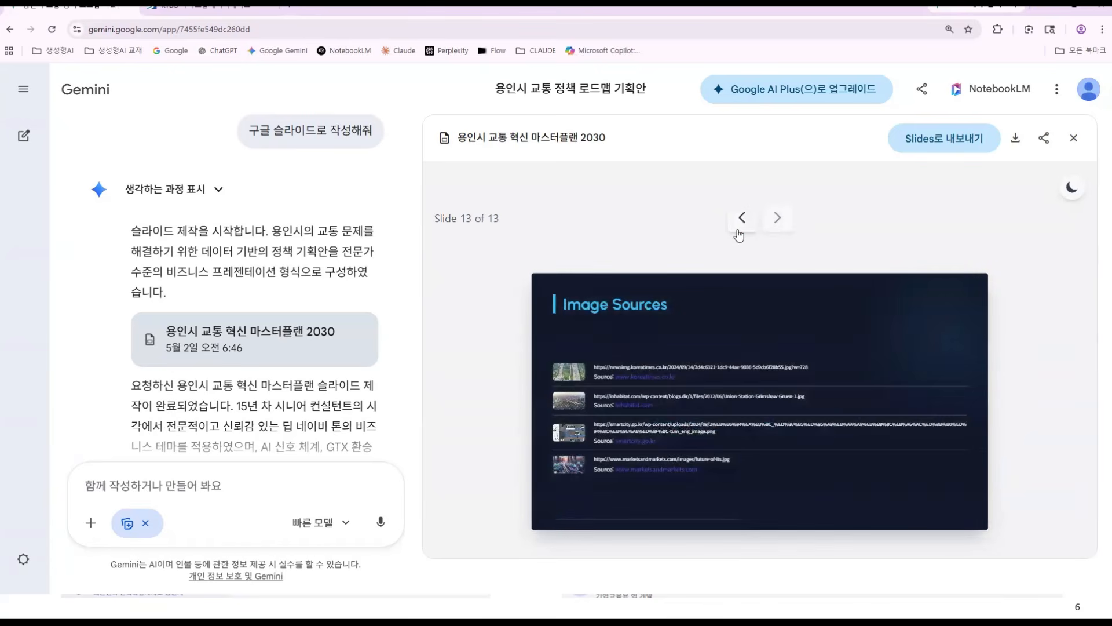
- Page back through the generated slides to the first one, and return to the 추진 배경 및 인구 현황 slide
{"action": "left_click", "coordinate": [740, 227]}
{"action": "left_click", "coordinate": [741, 227]}
{"action": "left_click", "coordinate": [741, 227]}
{"action": "left_click", "coordinate": [740, 227]}
{"action": "left_click", "coordinate": [740, 227]}
{"action": "left_click", "coordinate": [741, 227]}
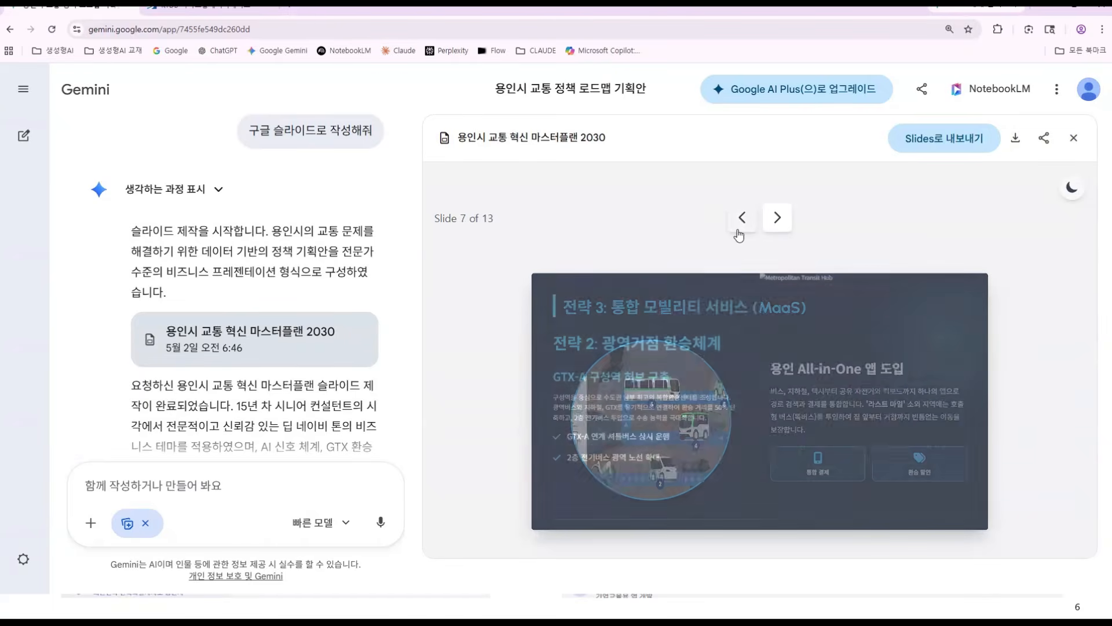
{"action": "left_click", "coordinate": [739, 228]}
{"action": "left_click", "coordinate": [739, 229]}
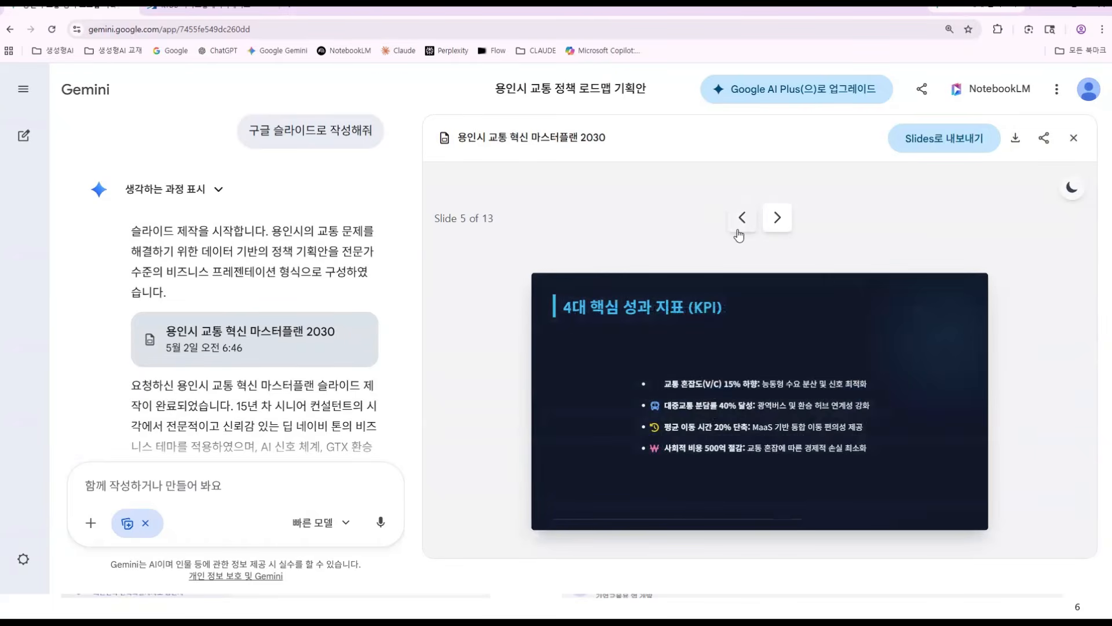
{"action": "left_click", "coordinate": [740, 227]}
{"action": "left_click", "coordinate": [741, 228]}
{"action": "left_click", "coordinate": [741, 227]}
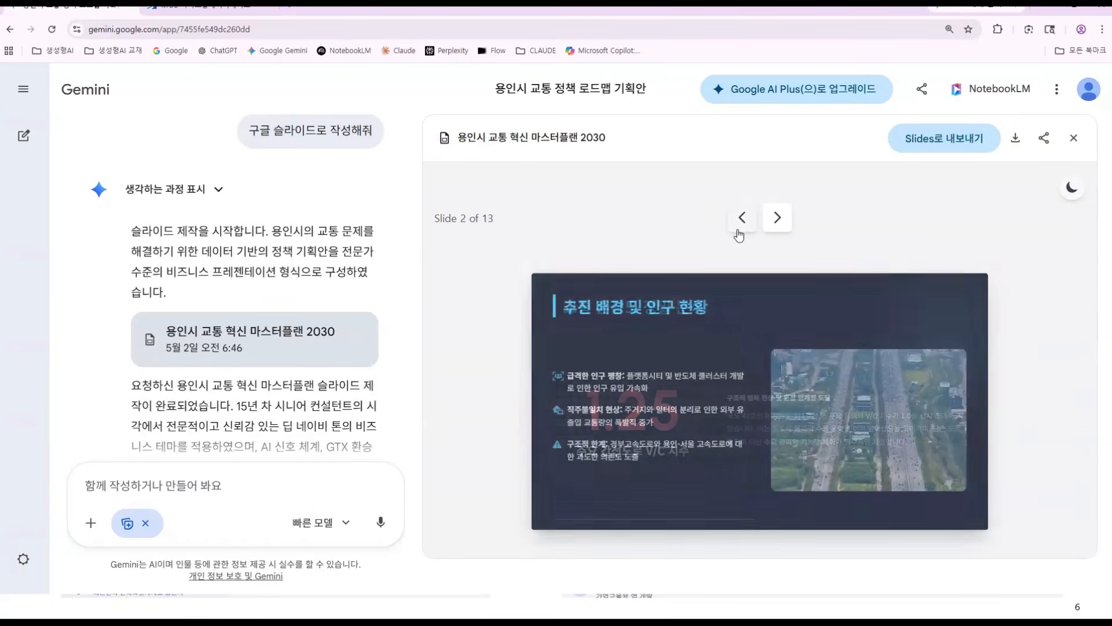
{"action": "left_click", "coordinate": [740, 227]}
{"action": "left_click", "coordinate": [777, 219]}
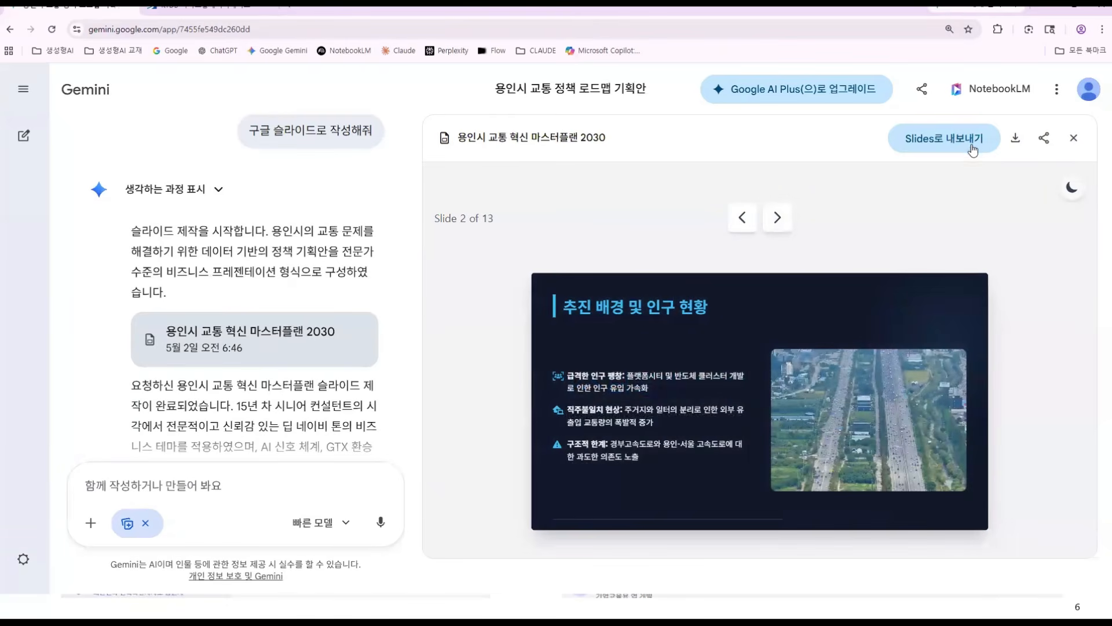
- Download the 용인시 교통 혁신 마스터플랜 2030 slides as a PDF and export them to Google Slides
{"action": "left_click", "coordinate": [1016, 139]}
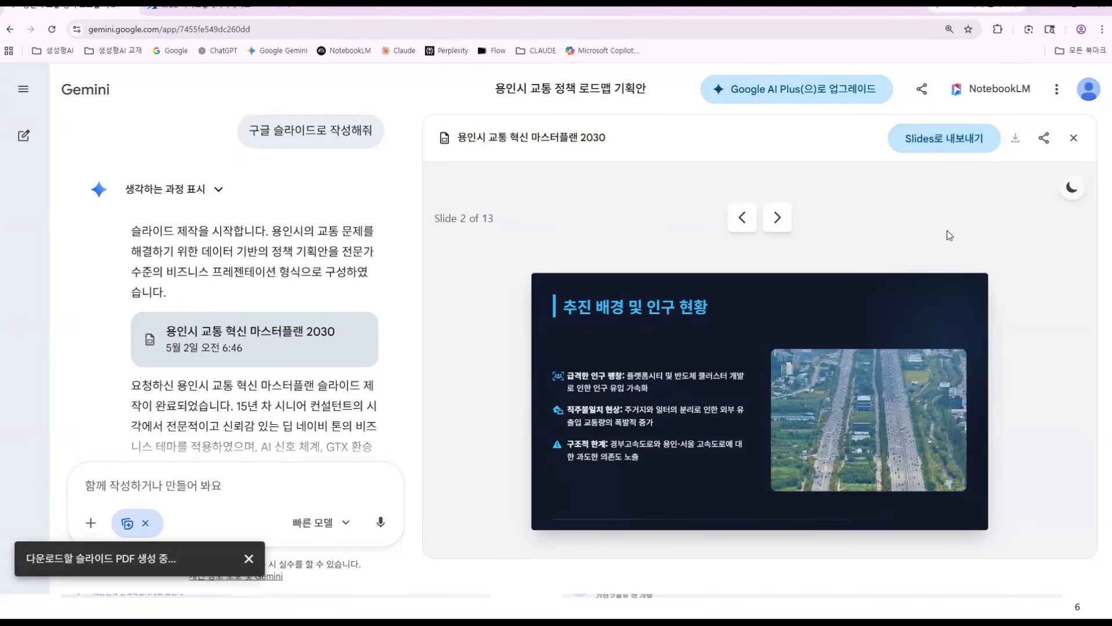
{"action": "left_click", "coordinate": [936, 143]}
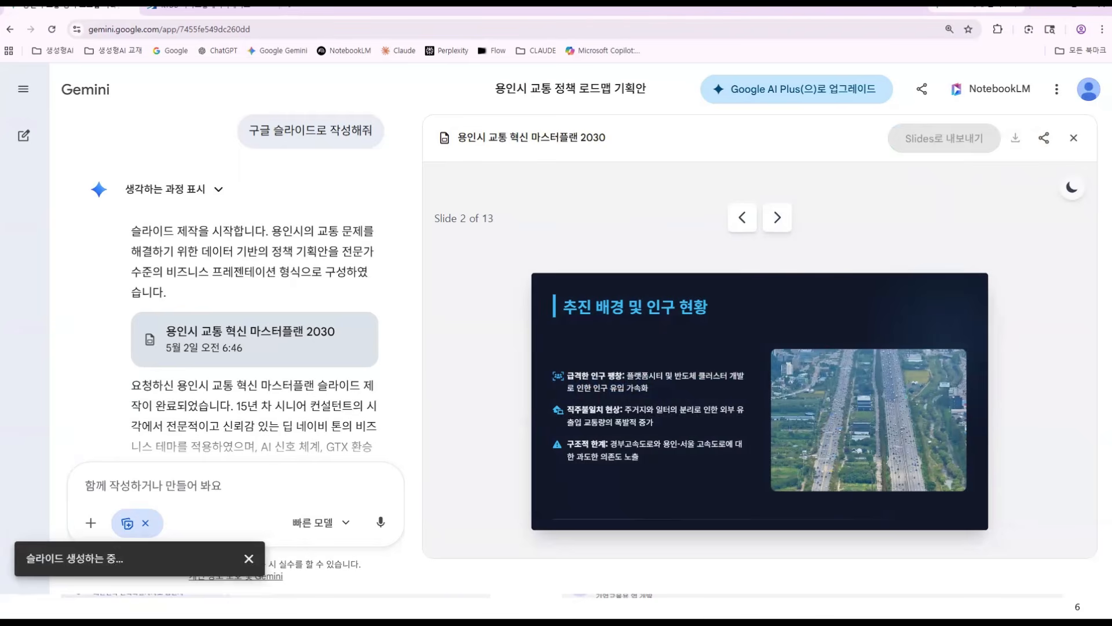
{"action": "left_click_drag", "start_coordinate": [34, 557], "coordinate": [144, 556]}
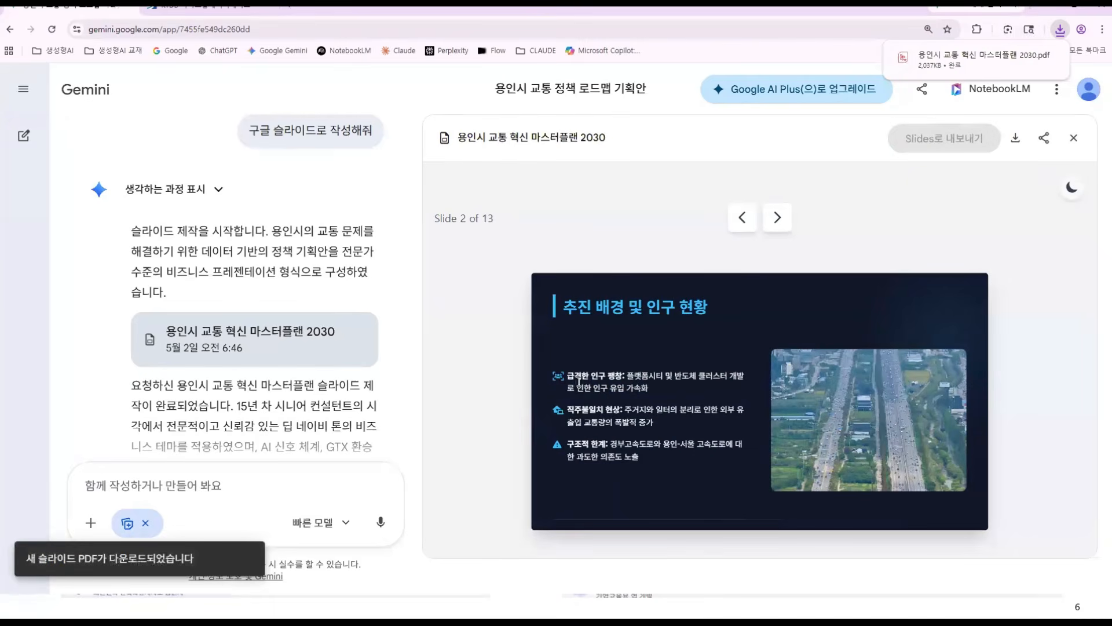
{"action": "mouse_move", "coordinate": [1037, 57]}
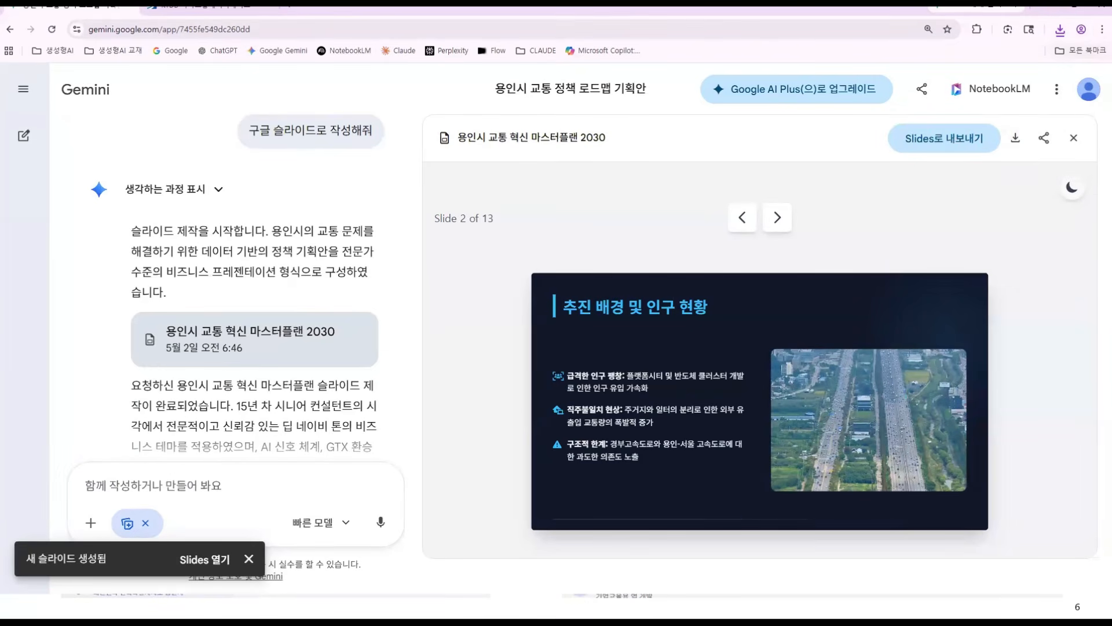
- Search the highway photo on the 추진 배경 및 인구 현황 slide with Google Lens, look through the visual matches, and close the results
{"action": "left_click", "coordinate": [1102, 29]}
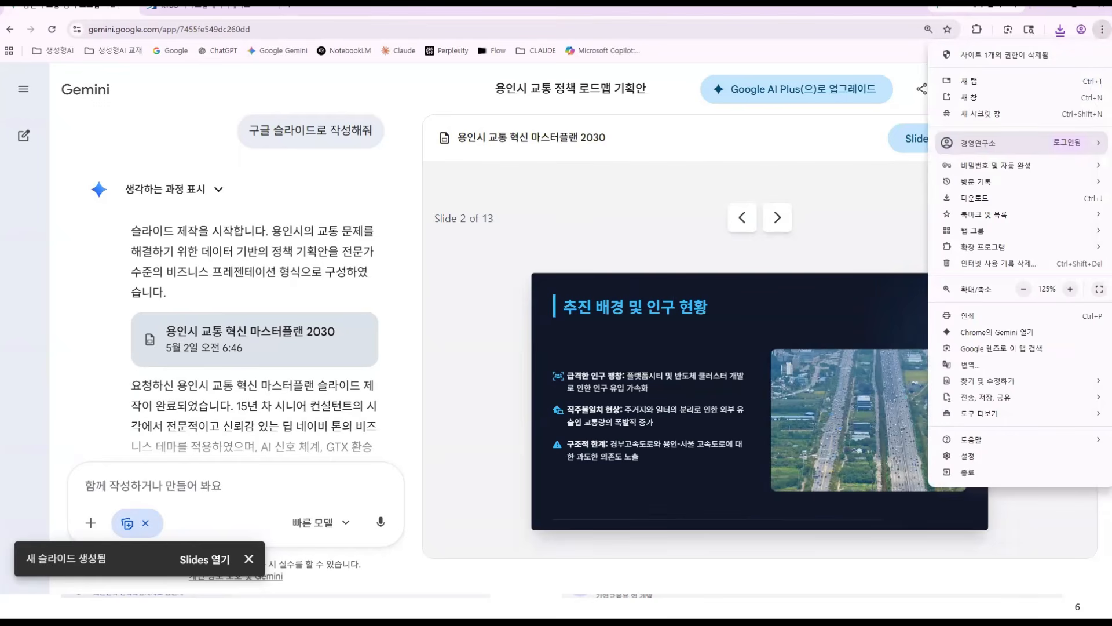
{"action": "left_click", "coordinate": [1036, 355]}
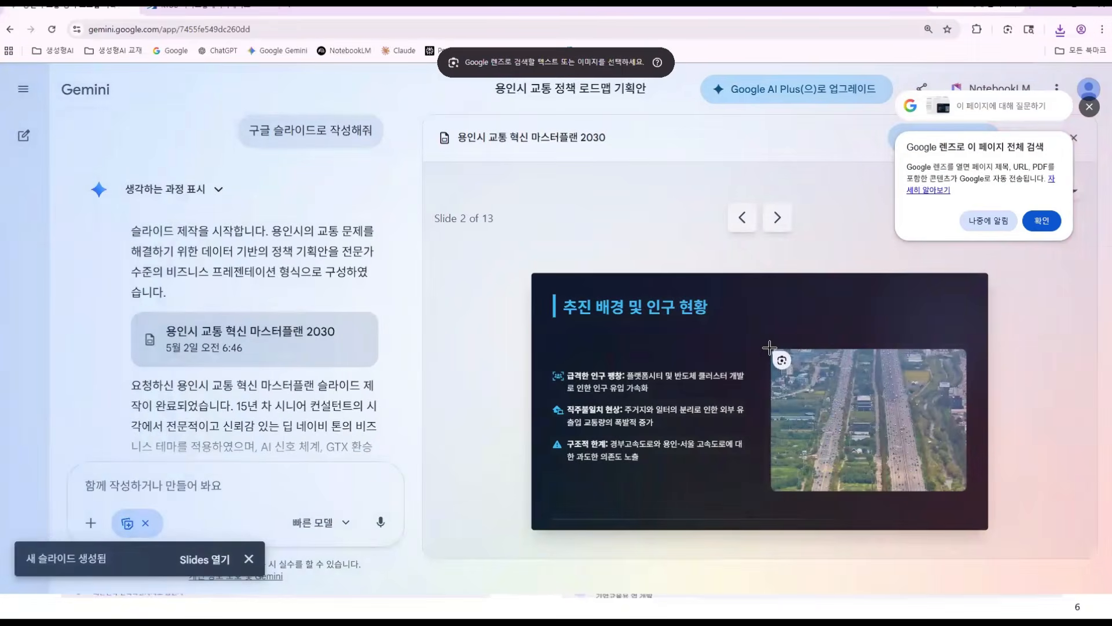
{"action": "left_click_drag", "start_coordinate": [769, 347], "coordinate": [966, 491]}
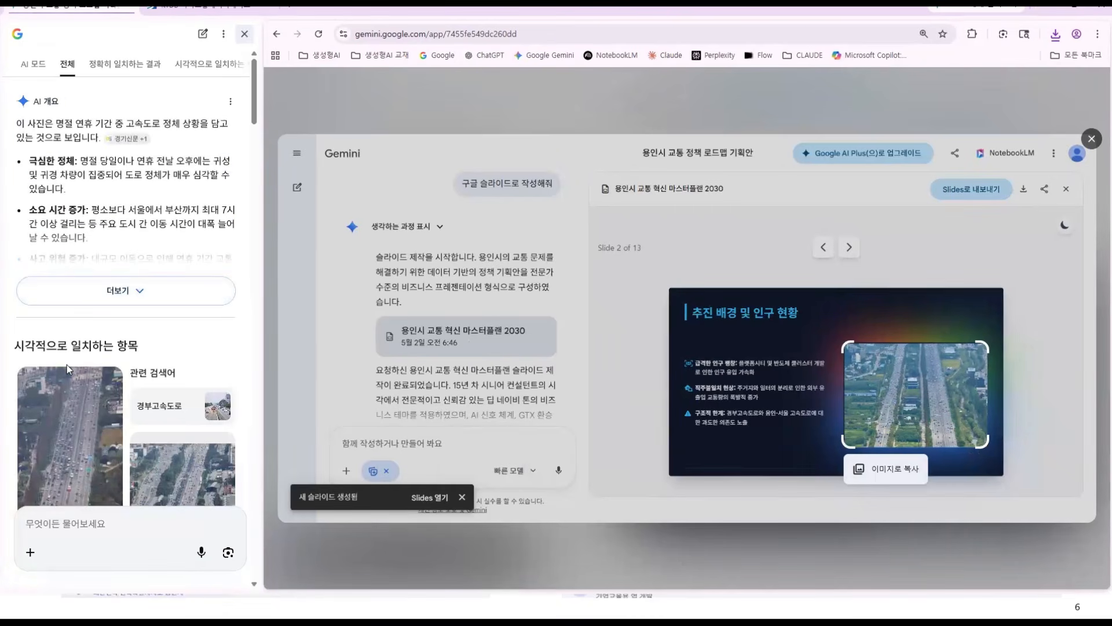
{"action": "scroll", "coordinate": [68, 369], "scroll_direction": "down", "scroll_amount": 3}
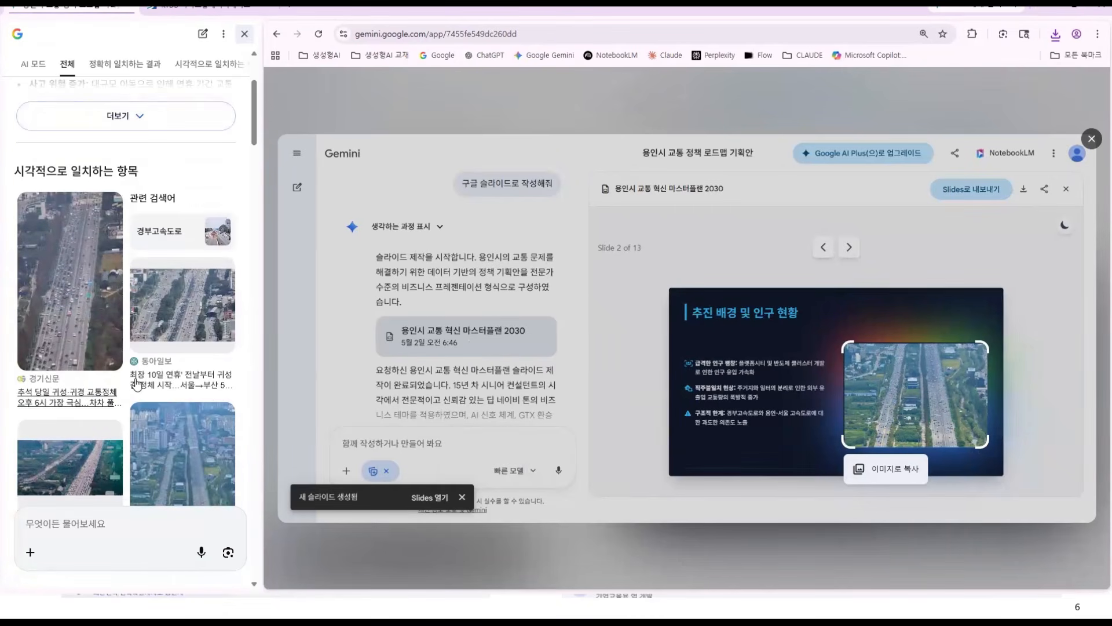
{"action": "scroll", "coordinate": [121, 385], "scroll_direction": "down", "scroll_amount": 3}
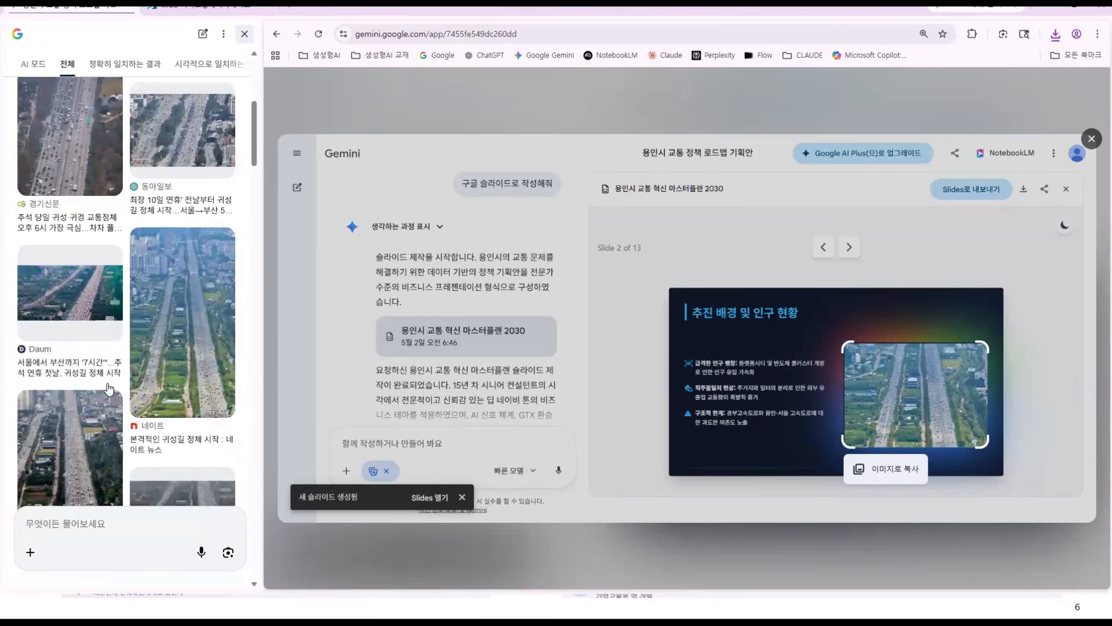
{"action": "scroll", "coordinate": [194, 419], "scroll_direction": "down", "scroll_amount": 2}
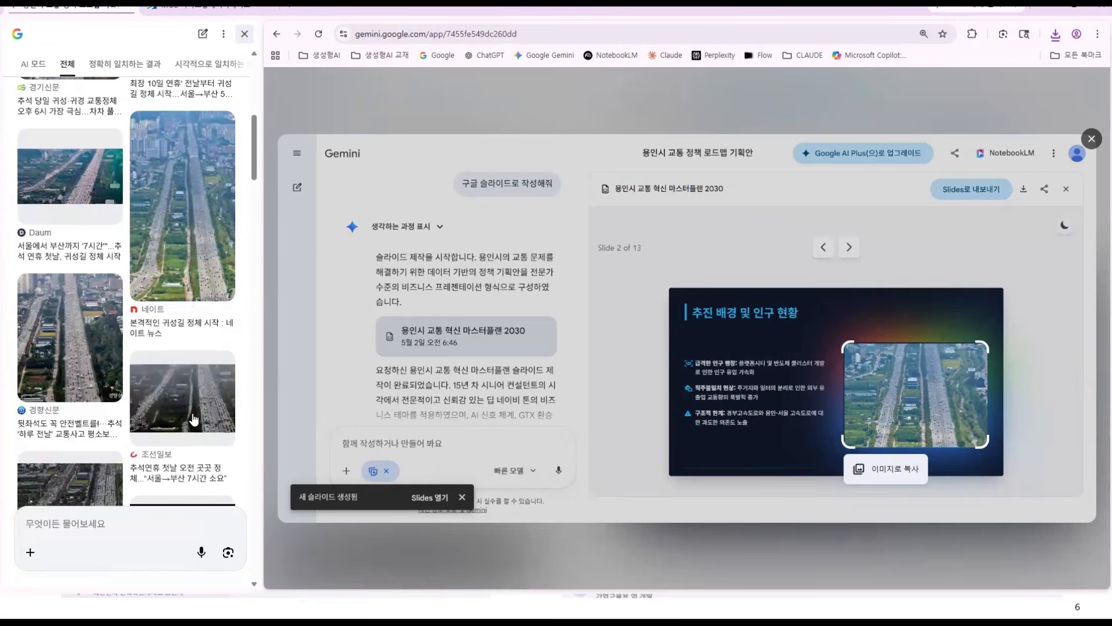
{"action": "scroll", "coordinate": [168, 324], "scroll_direction": "down", "scroll_amount": 1}
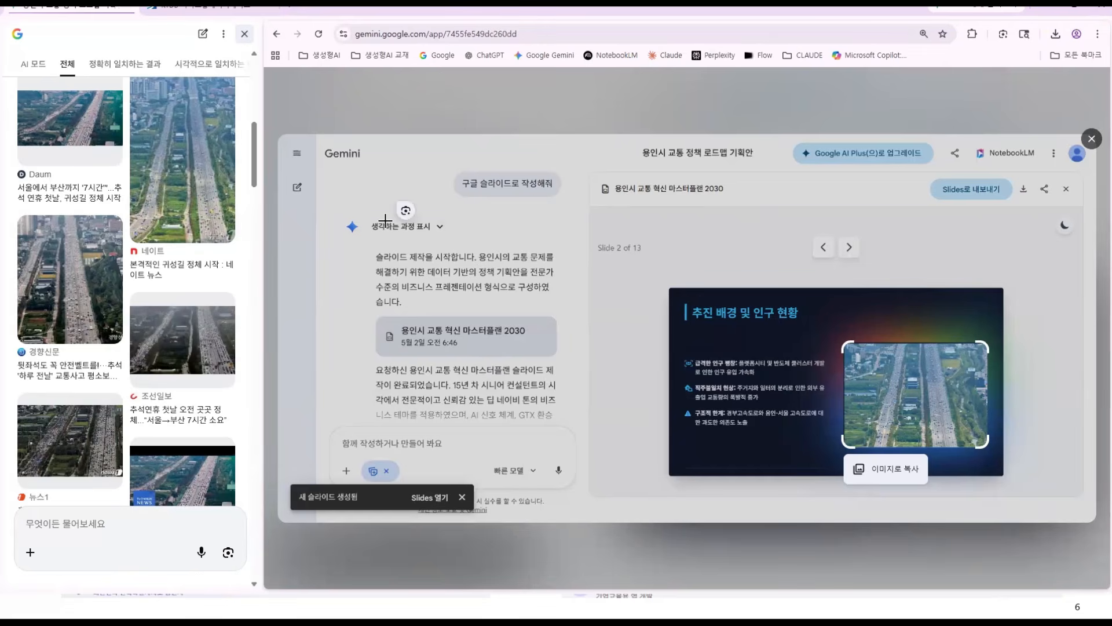
{"action": "left_click", "coordinate": [244, 36]}
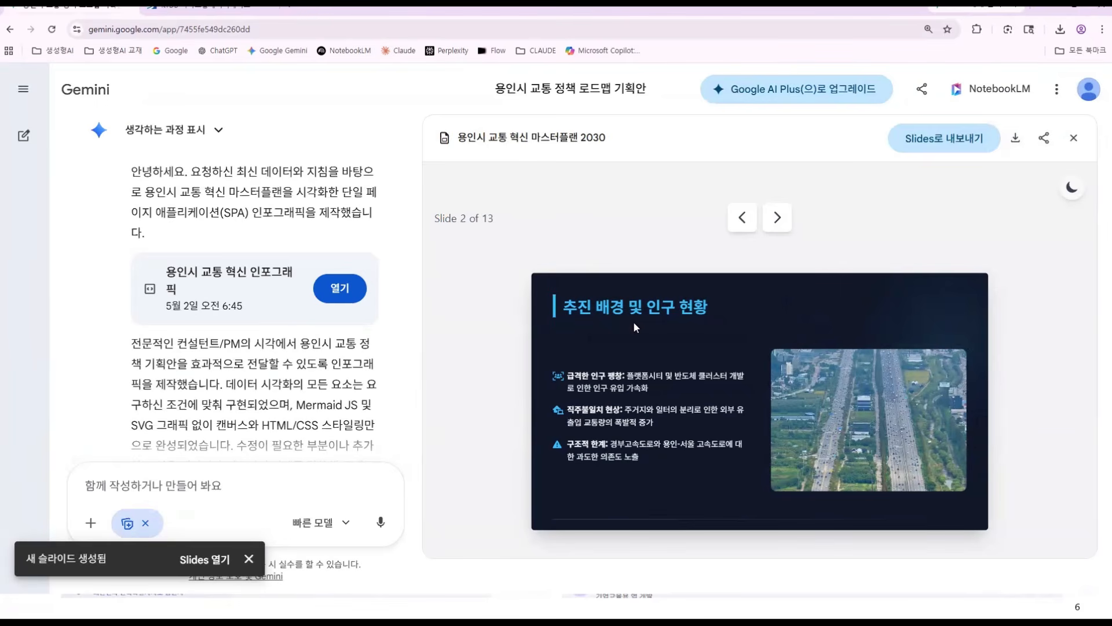
- Open the exported deck in Google Slides and dismiss the offline extension notice
{"action": "left_click", "coordinate": [202, 562]}
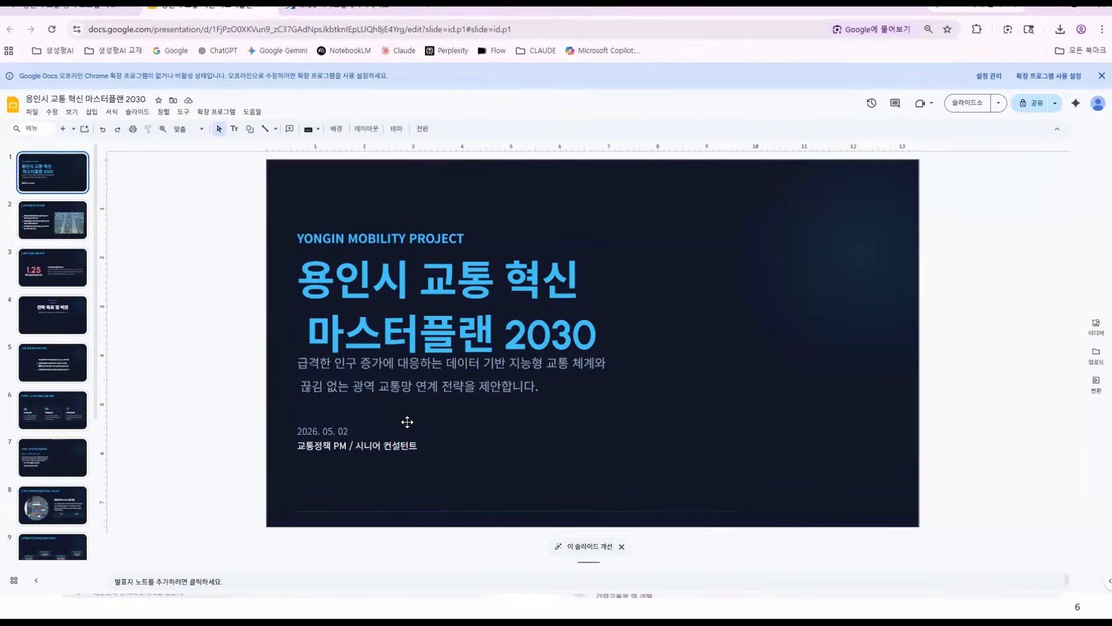
{"action": "left_click", "coordinate": [1101, 75]}
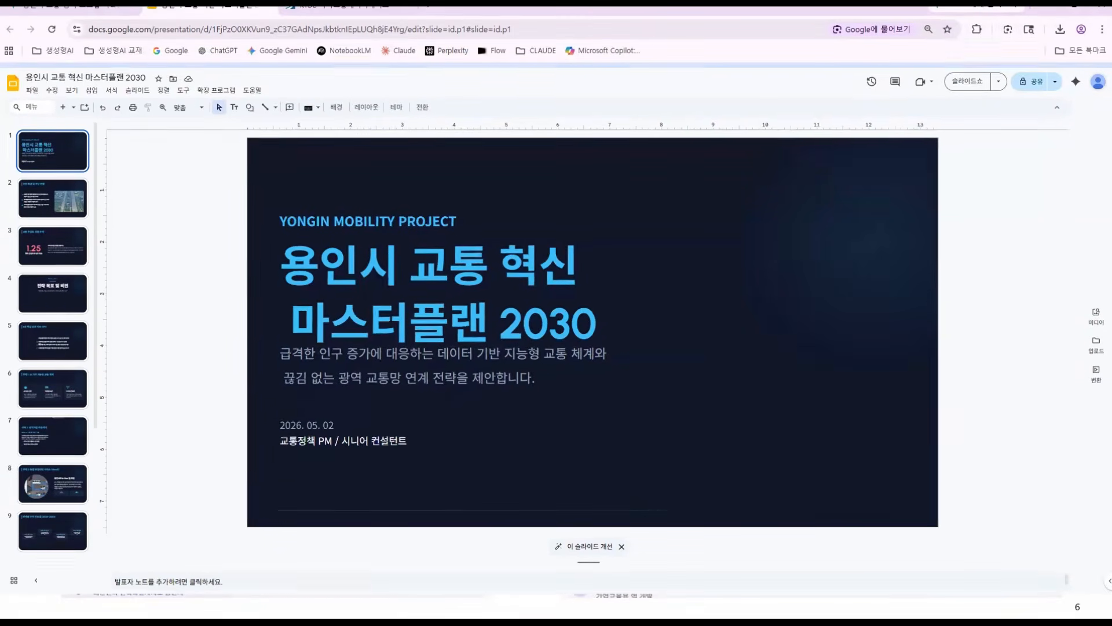
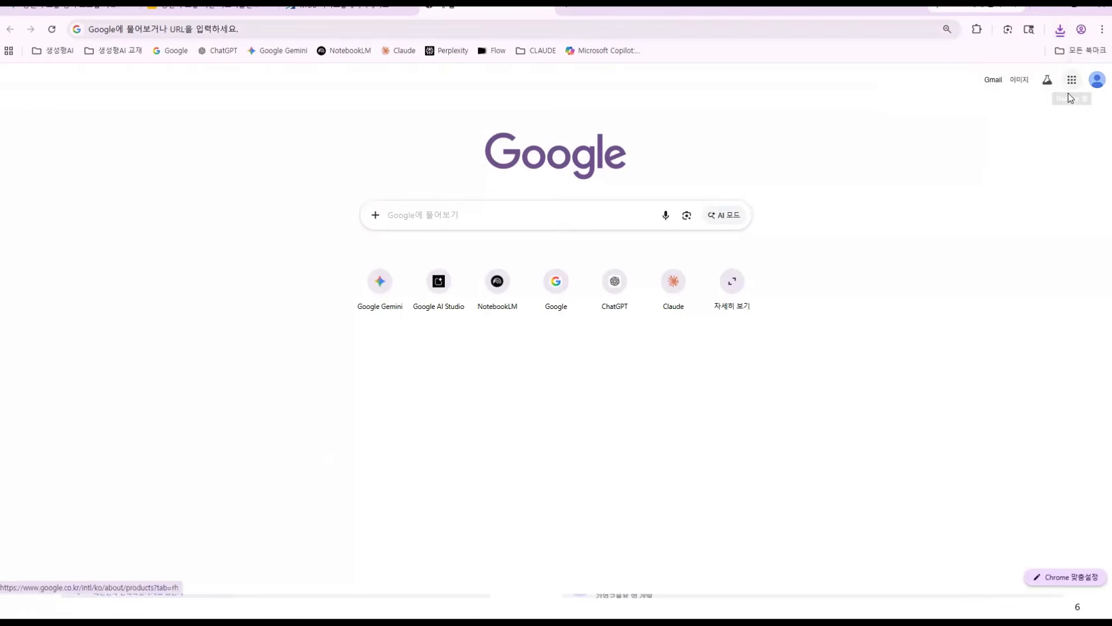
- Switch to Google Drive and open the 용인시 교통 혁신 마스터플랜 2030 presentation from the recent files
{"action": "left_click", "coordinate": [1076, 85]}
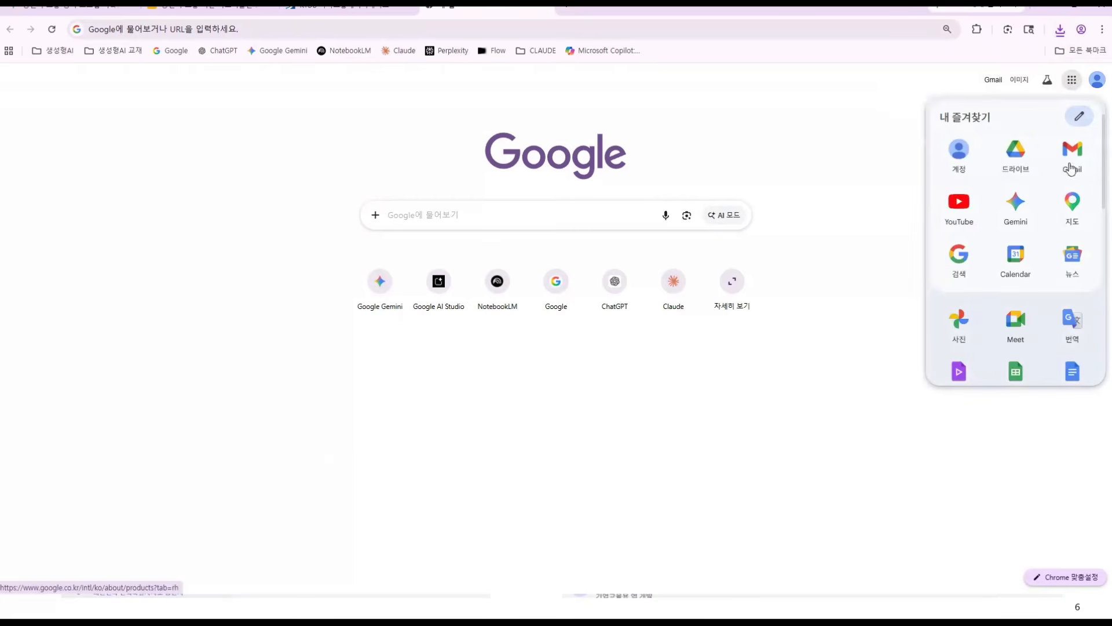
{"action": "left_click", "coordinate": [1010, 147]}
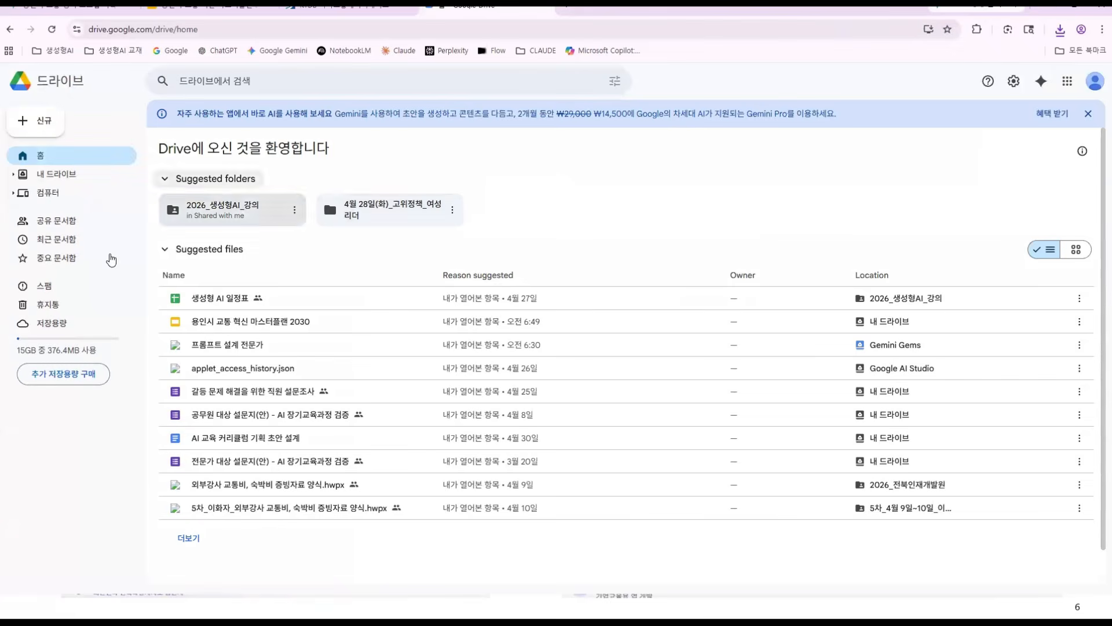
{"action": "left_click", "coordinate": [81, 243]}
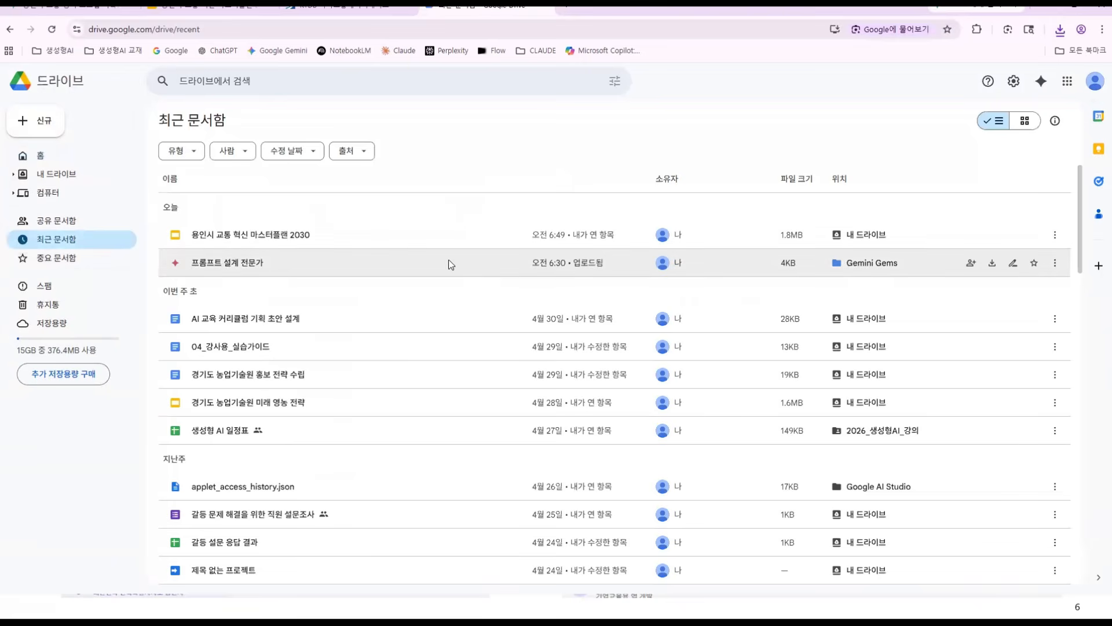
{"action": "double_click", "coordinate": [230, 235]}
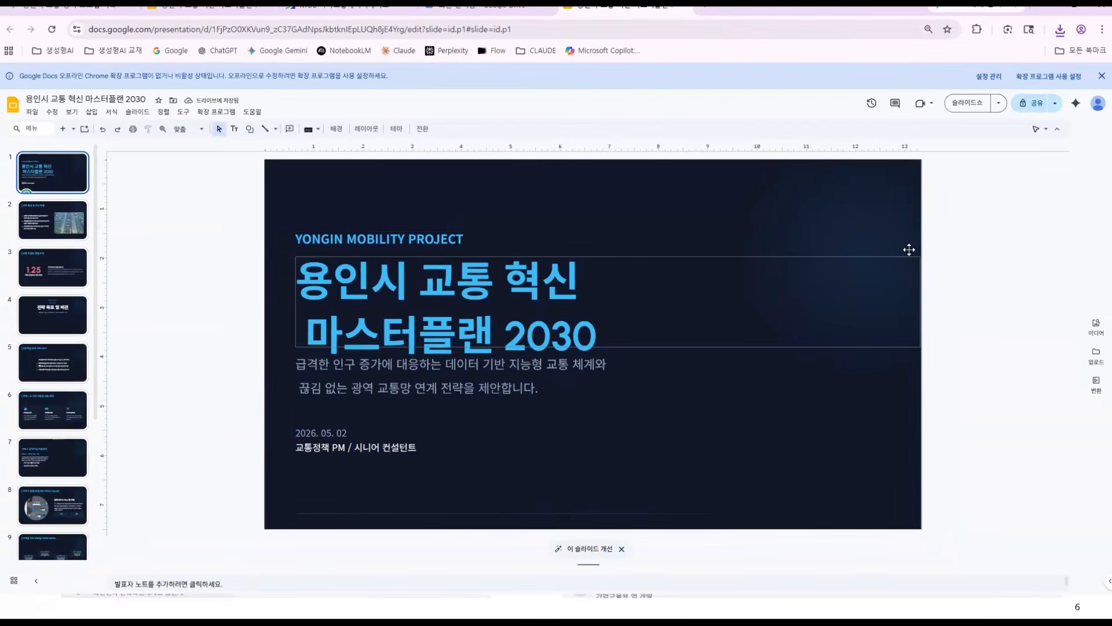
- Download the presentation as a Microsoft PowerPoint (.pptx) file and open it in a widened PowerPoint window
{"action": "left_click", "coordinate": [32, 112]}
{"action": "mouse_move", "coordinate": [81, 226]}
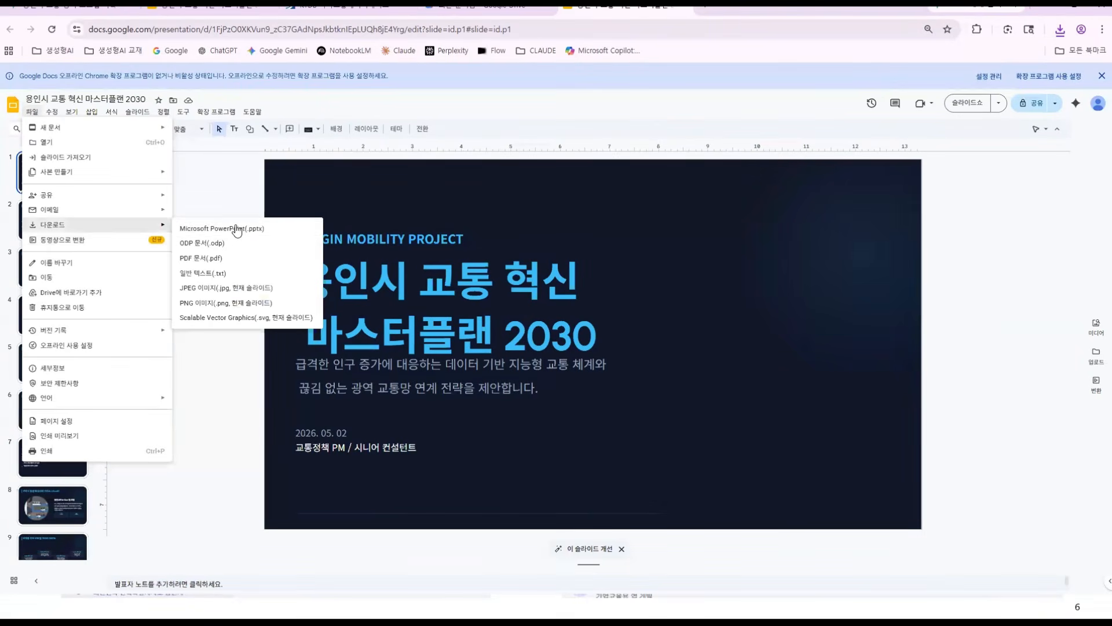
{"action": "left_click", "coordinate": [236, 230]}
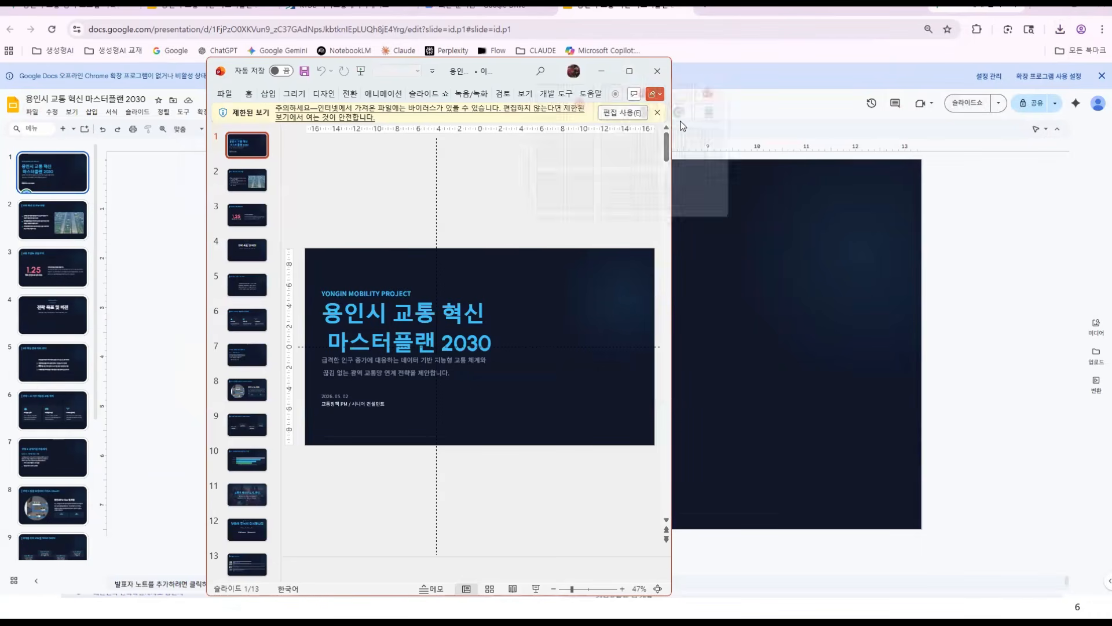
{"action": "mouse_move", "coordinate": [629, 71]}
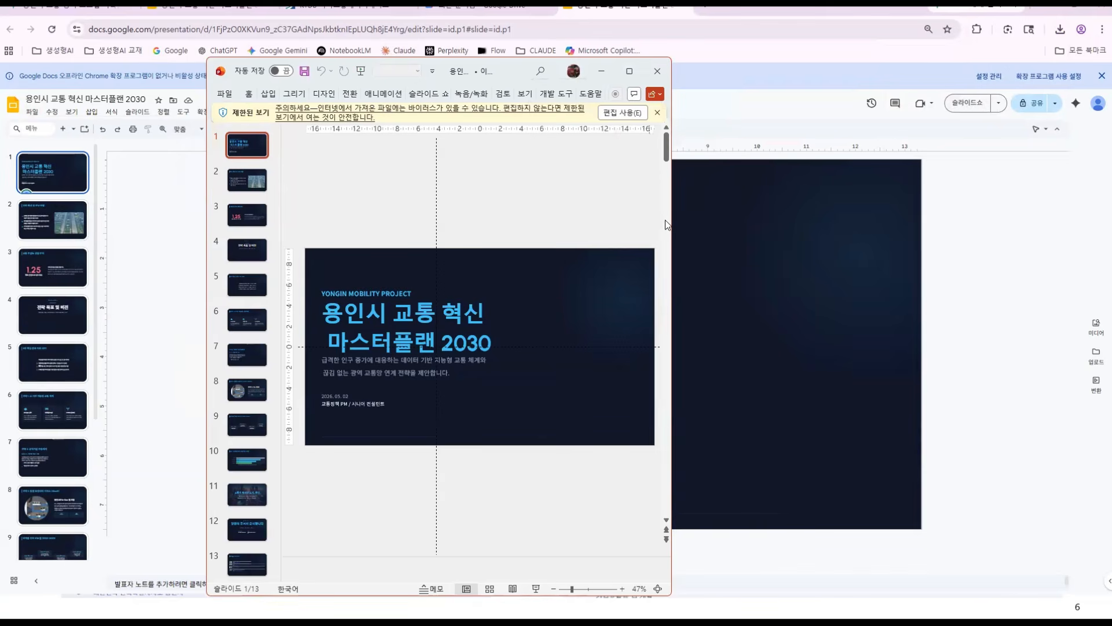
{"action": "left_click_drag", "start_coordinate": [675, 220], "coordinate": [1042, 174]}
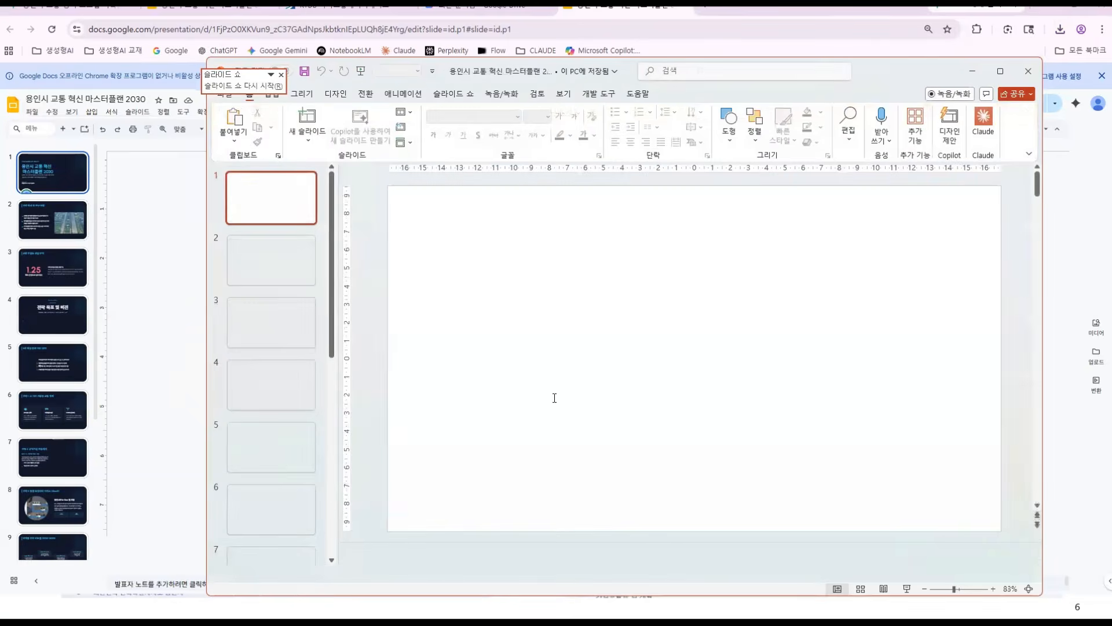
- Review the exported slides in PowerPoint, checking whether the 4대 핵심 성과 지표 (KPI) slide's text and background can be selected
{"action": "scroll", "coordinate": [553, 399], "scroll_direction": "down", "scroll_amount": 1}
{"action": "scroll", "coordinate": [552, 396], "scroll_direction": "down", "scroll_amount": 3}
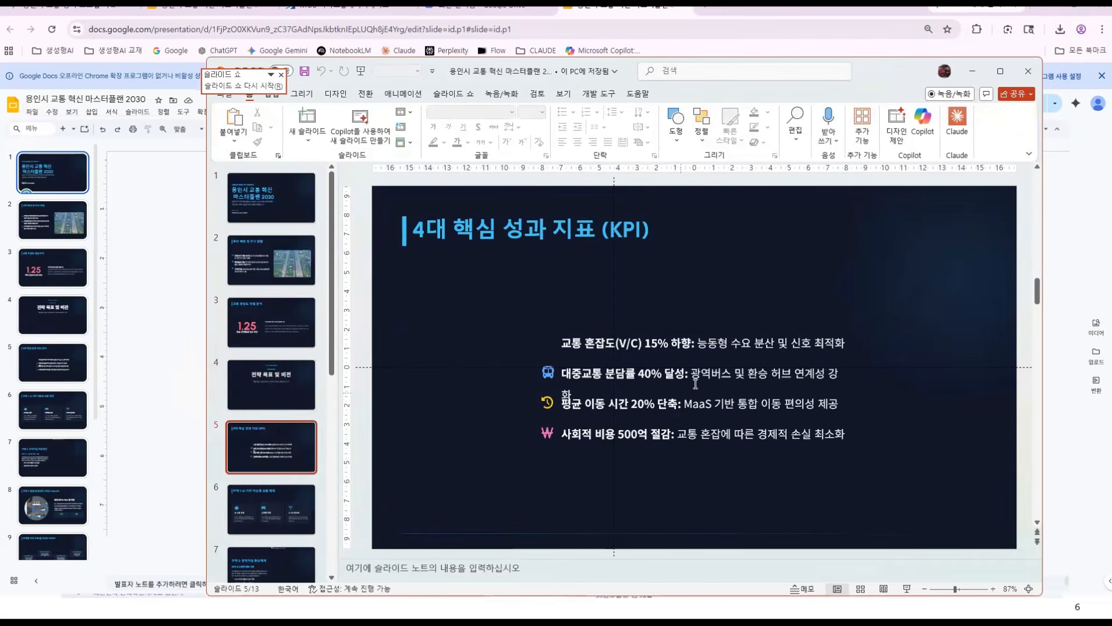
{"action": "left_click", "coordinate": [739, 375]}
{"action": "left_click", "coordinate": [846, 412]}
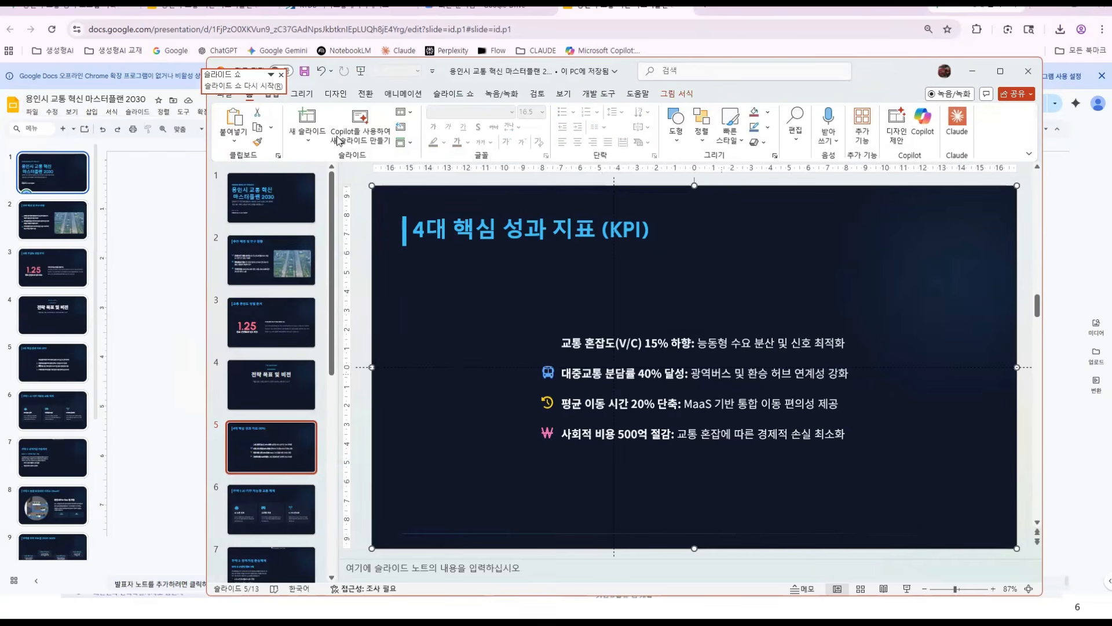
{"action": "left_click", "coordinate": [280, 400]}
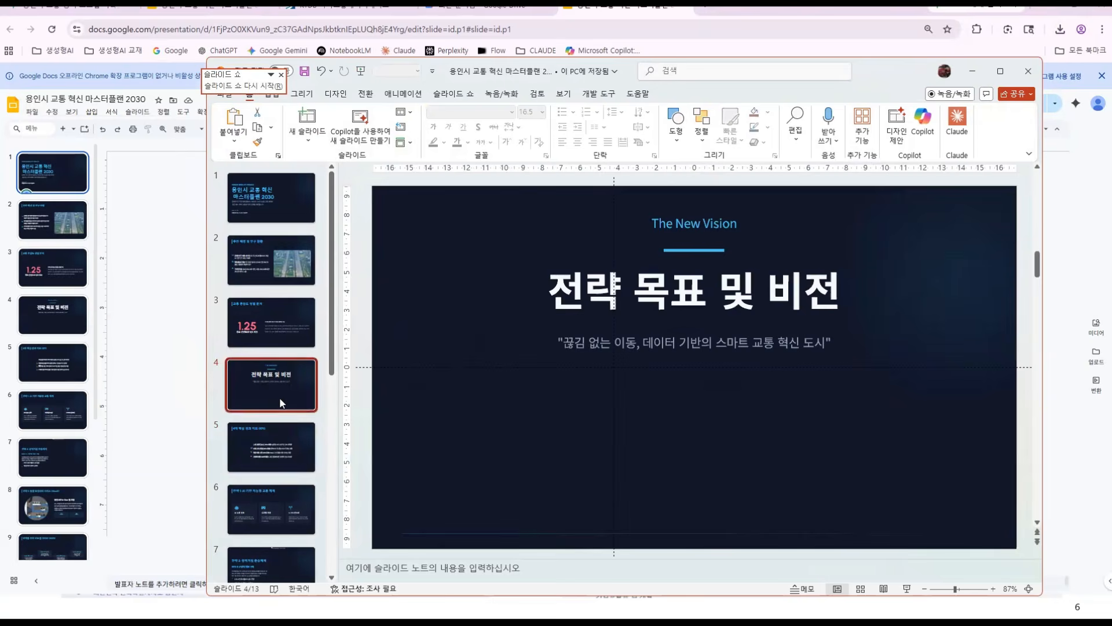
- Minimize PowerPoint, close the extra browser tabs, and return to the Gemini chat about the 용인시 traffic policy
{"action": "left_click", "coordinate": [973, 70]}
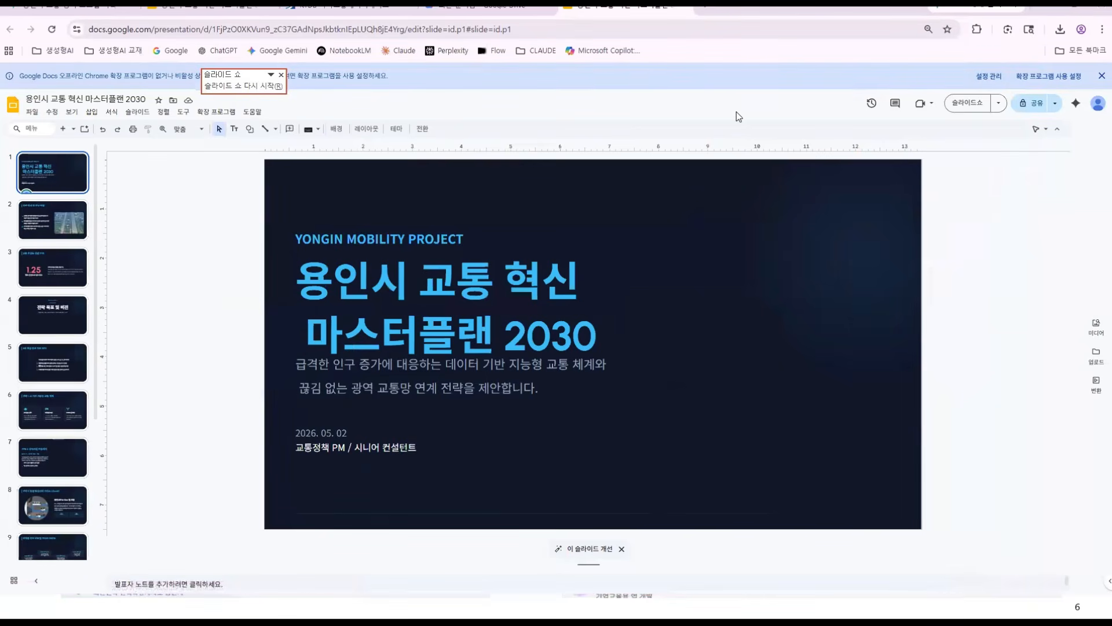
{"action": "left_click", "coordinate": [685, 11]}
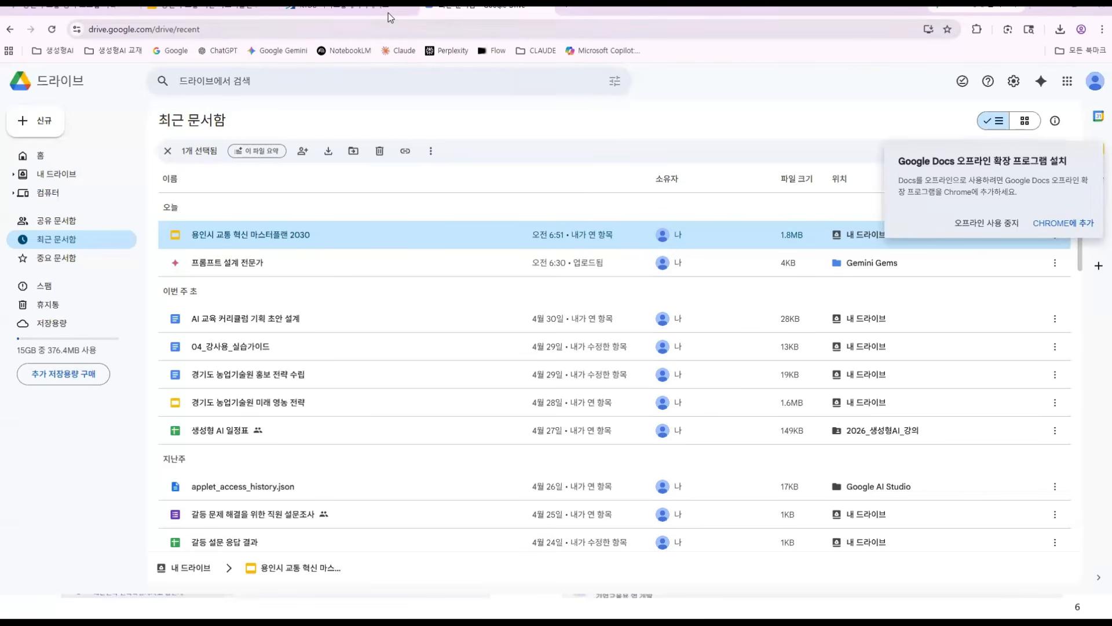
{"action": "left_click", "coordinate": [408, 8]}
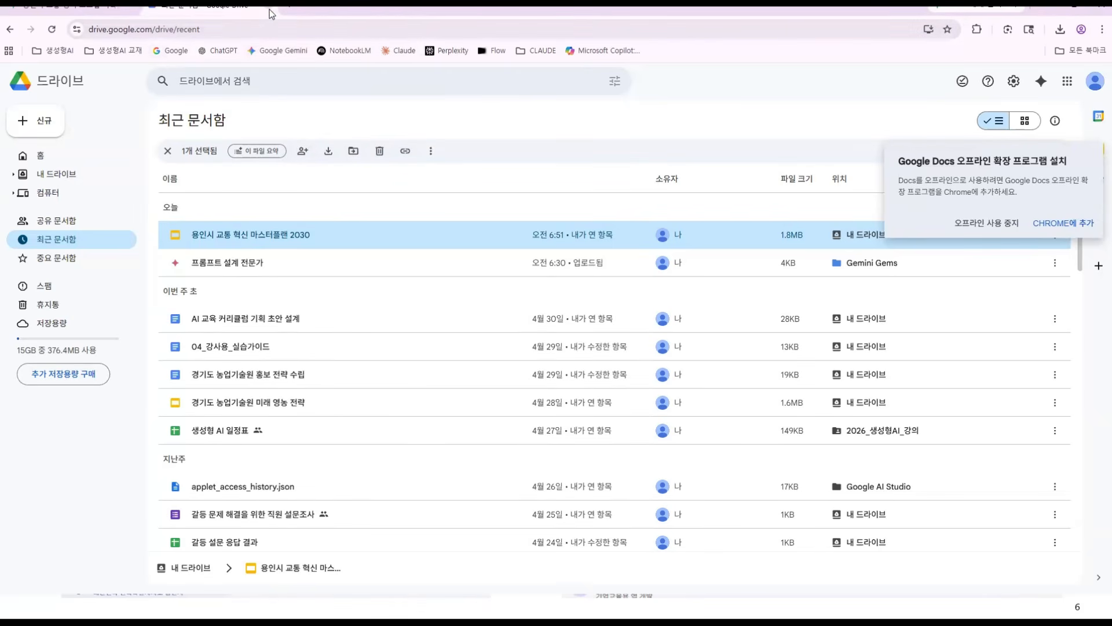
{"action": "left_click", "coordinate": [98, 11]}
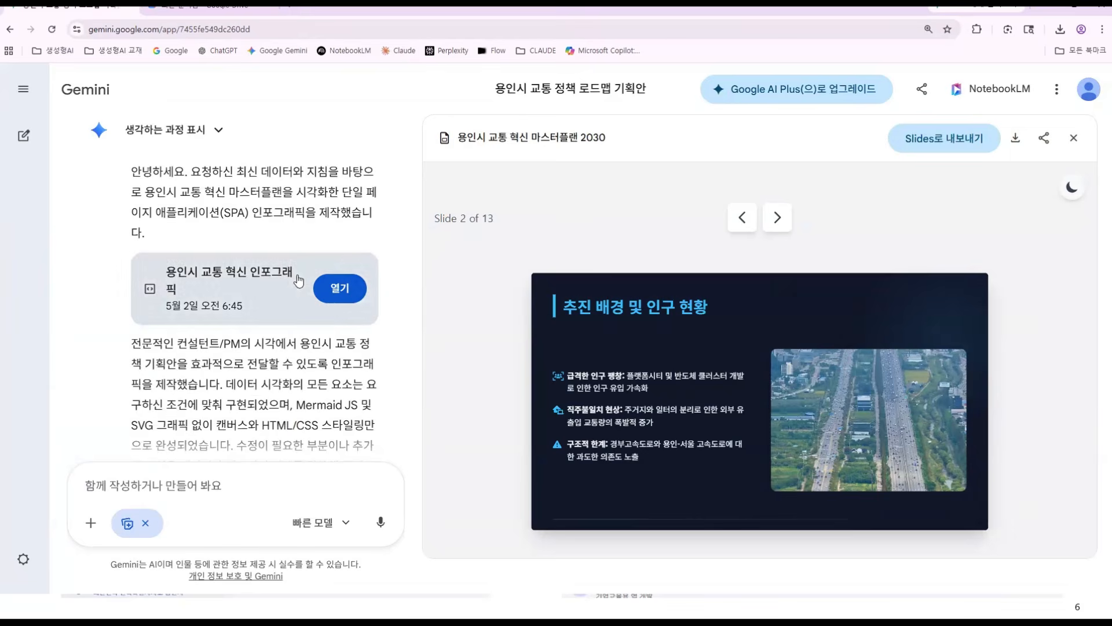
- Reopen the 용인시 교통 혁신 및 혼잡 완화 종합 대책 and 참고 문헌 및 데이터 출처 documents from the chat history in Canvas
{"action": "scroll", "coordinate": [298, 281], "scroll_direction": "up", "scroll_amount": 10}
{"action": "scroll", "coordinate": [298, 280], "scroll_direction": "up", "scroll_amount": 10}
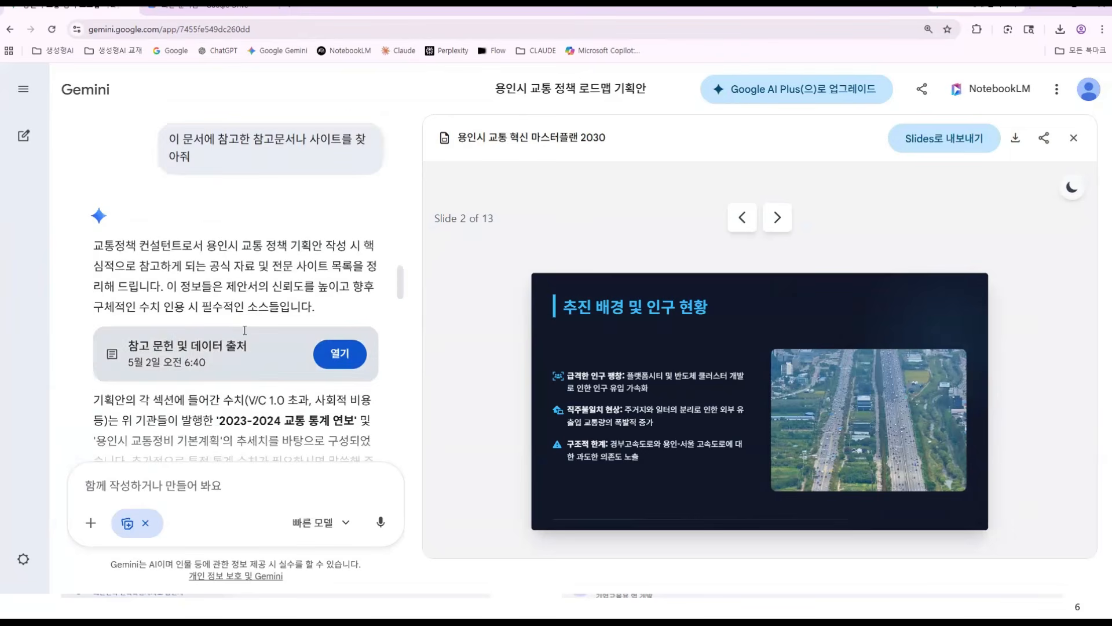
{"action": "scroll", "coordinate": [243, 332], "scroll_direction": "up", "scroll_amount": 15}
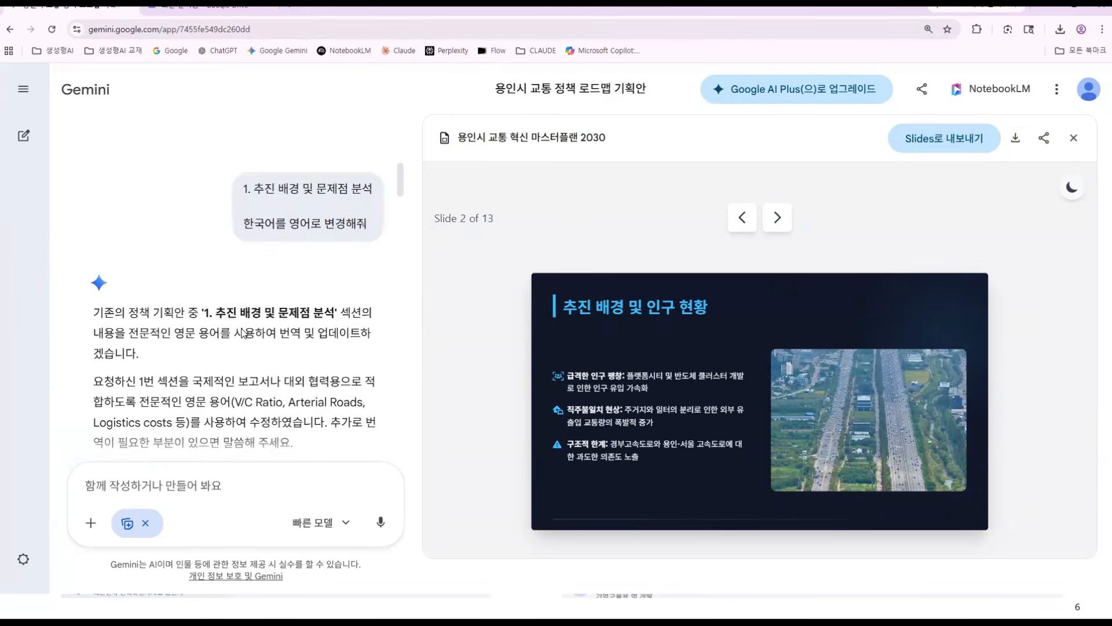
{"action": "left_click", "coordinate": [254, 312]}
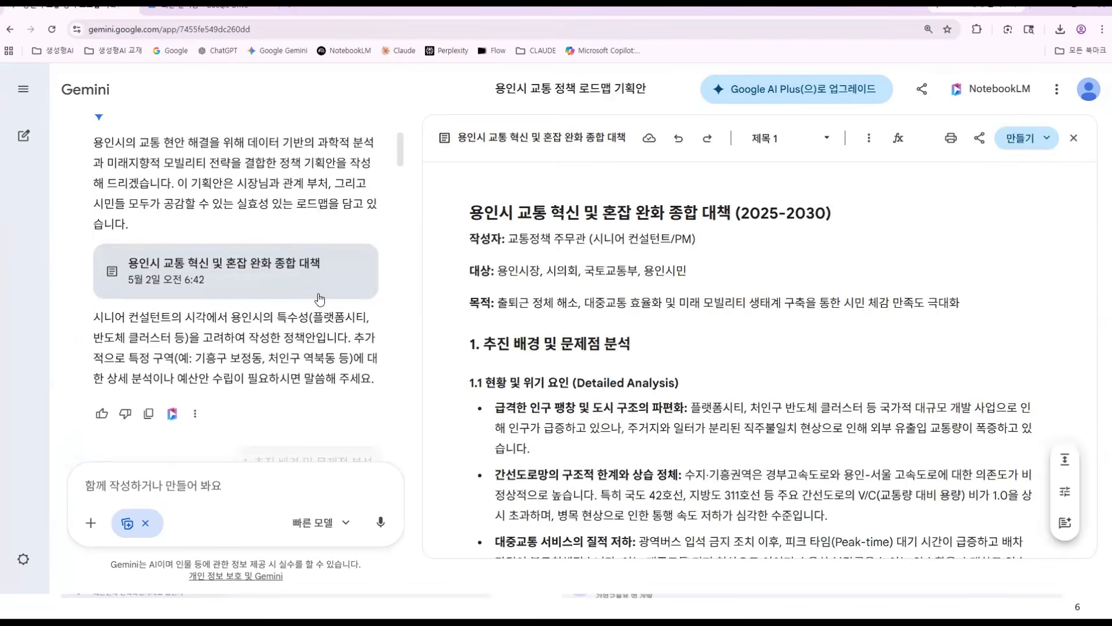
{"action": "scroll", "coordinate": [319, 299], "scroll_direction": "down", "scroll_amount": 12}
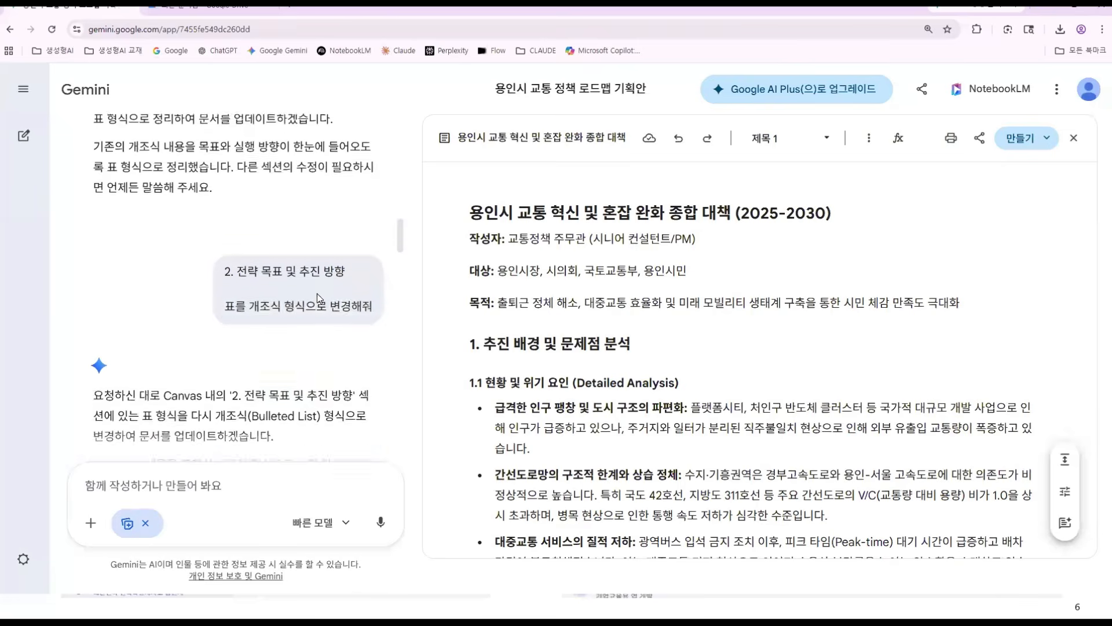
{"action": "scroll", "coordinate": [319, 299], "scroll_direction": "down", "scroll_amount": 4}
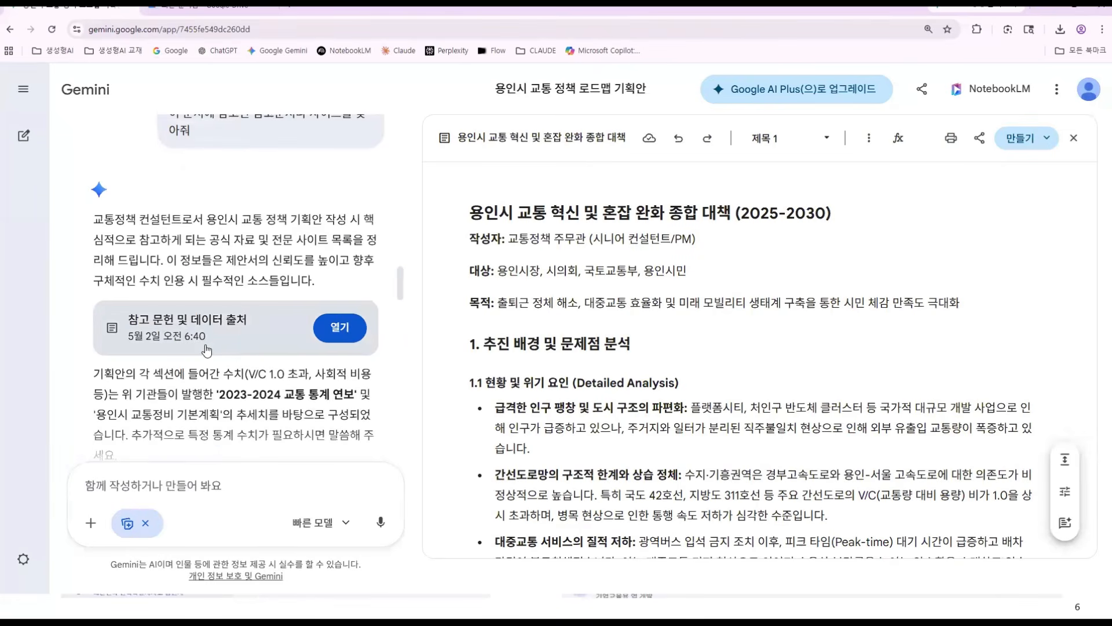
{"action": "left_click", "coordinate": [206, 350]}
{"action": "scroll", "coordinate": [207, 350], "scroll_direction": "down", "scroll_amount": 10}
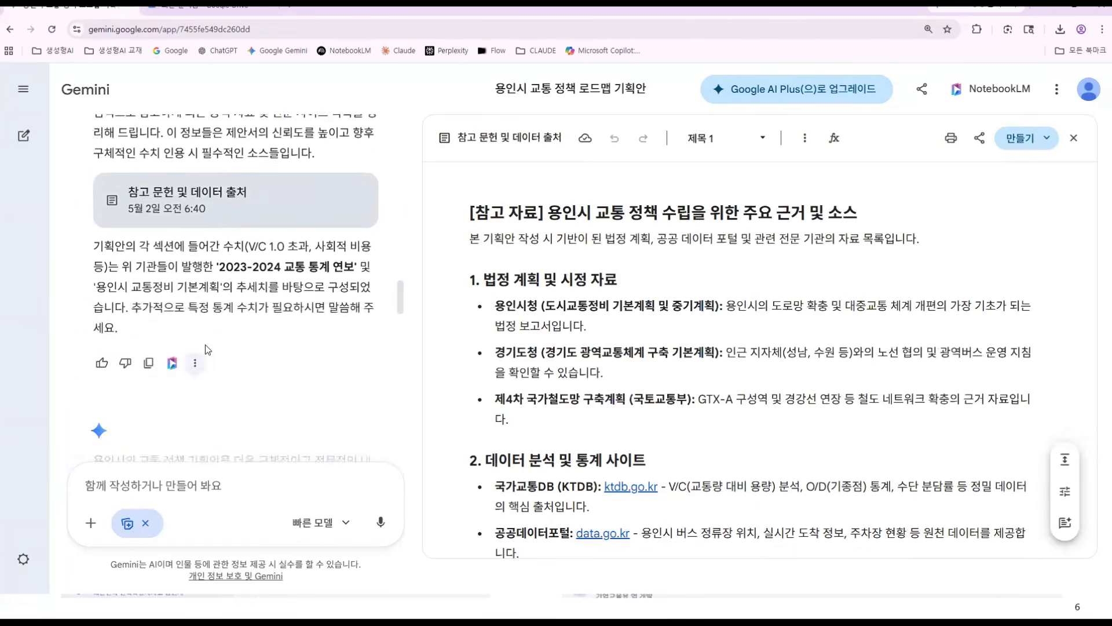
- Open the 용인시 교통 혁신 인포그래픽 and the 용인시 교통 혁신 마스터플랜 2030 slides from the chat history in Canvas
{"action": "scroll", "coordinate": [206, 348], "scroll_direction": "up", "scroll_amount": 5}
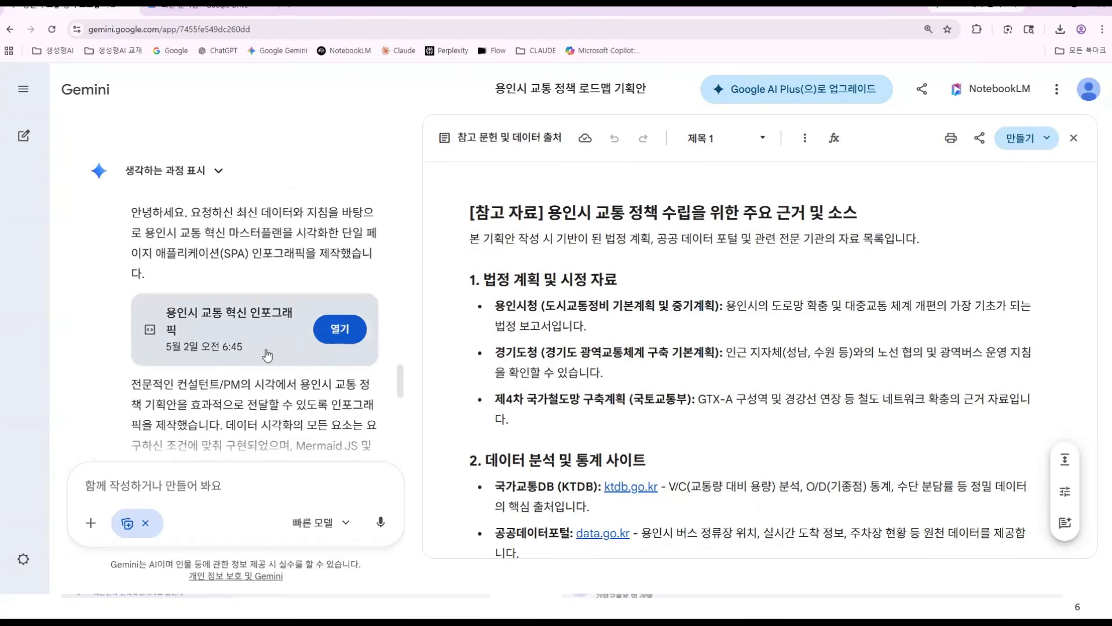
{"action": "left_click", "coordinate": [267, 353]}
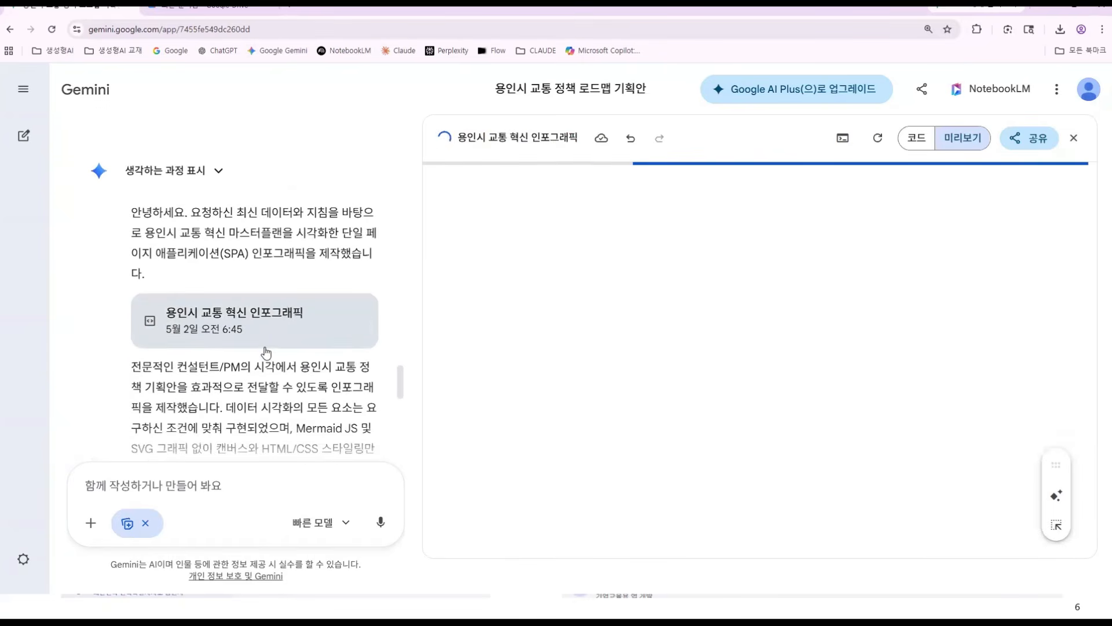
{"action": "scroll", "coordinate": [265, 350], "scroll_direction": "down", "scroll_amount": 3}
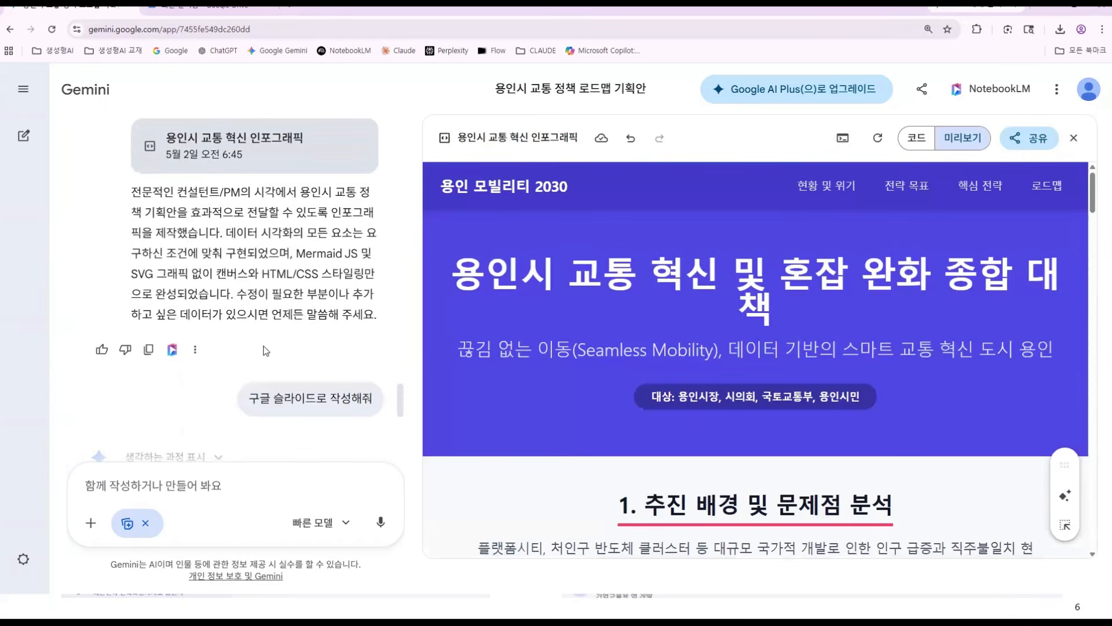
{"action": "scroll", "coordinate": [265, 351], "scroll_direction": "down", "scroll_amount": 5}
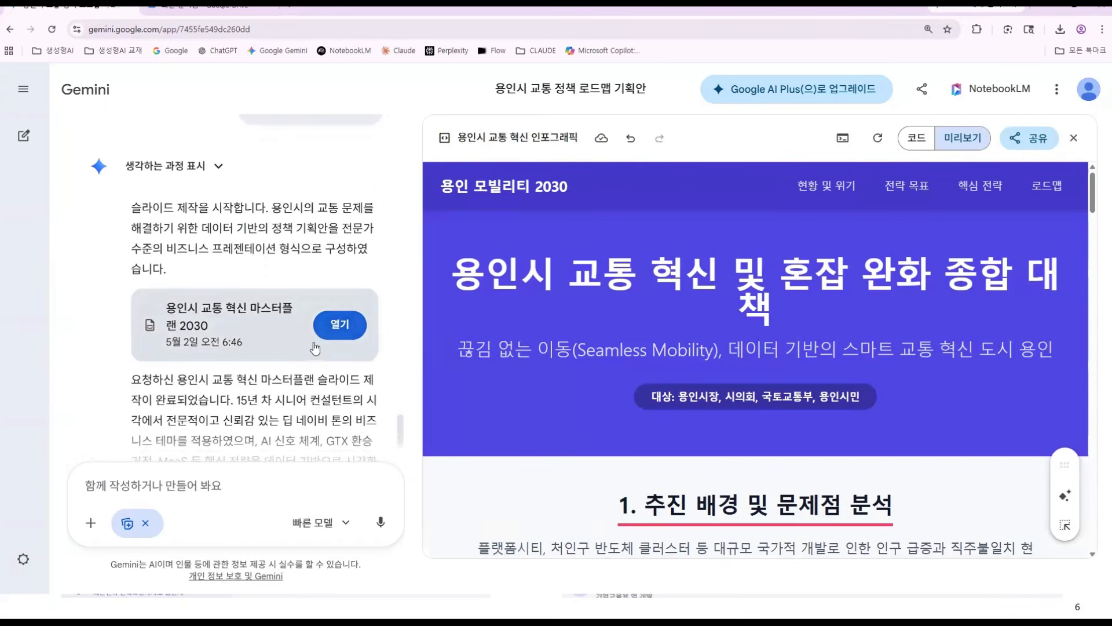
{"action": "left_click", "coordinate": [275, 349]}
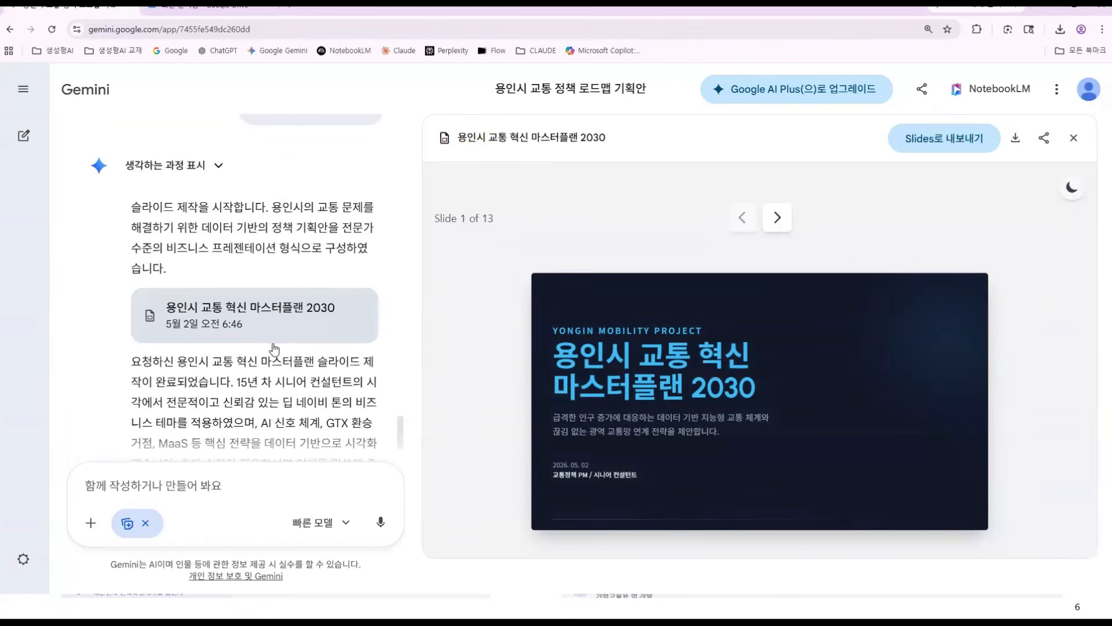
{"action": "scroll", "coordinate": [275, 348], "scroll_direction": "down", "scroll_amount": 2}
- Expand the original 역할/상황/목표 prompt at the start of the chat and copy it
{"action": "scroll", "coordinate": [273, 343], "scroll_direction": "up", "scroll_amount": 10}
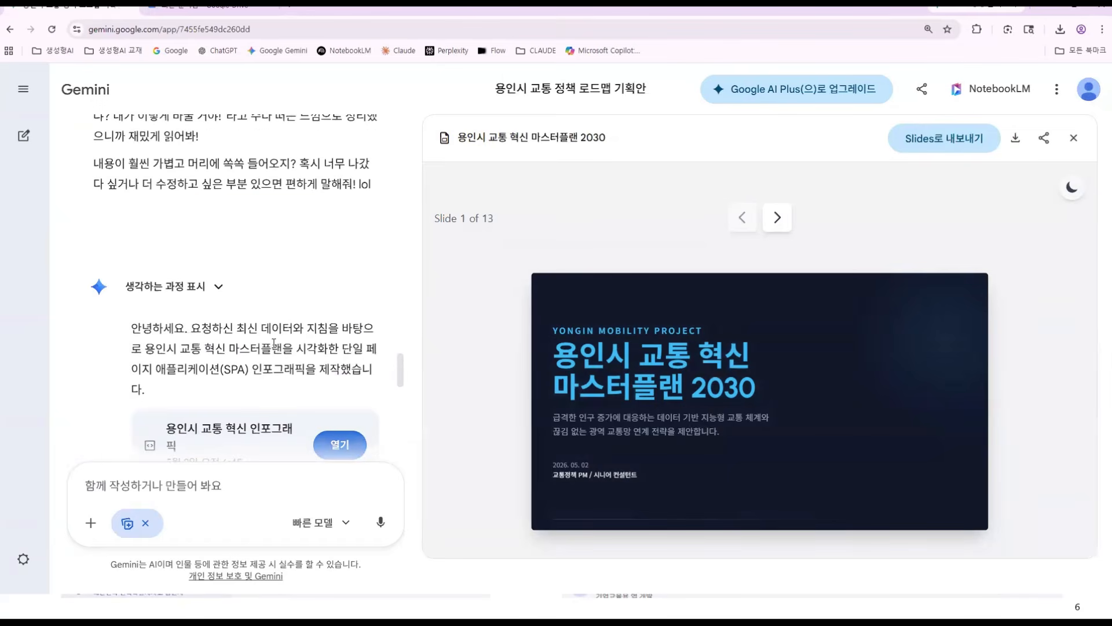
{"action": "scroll", "coordinate": [274, 342], "scroll_direction": "up", "scroll_amount": 15}
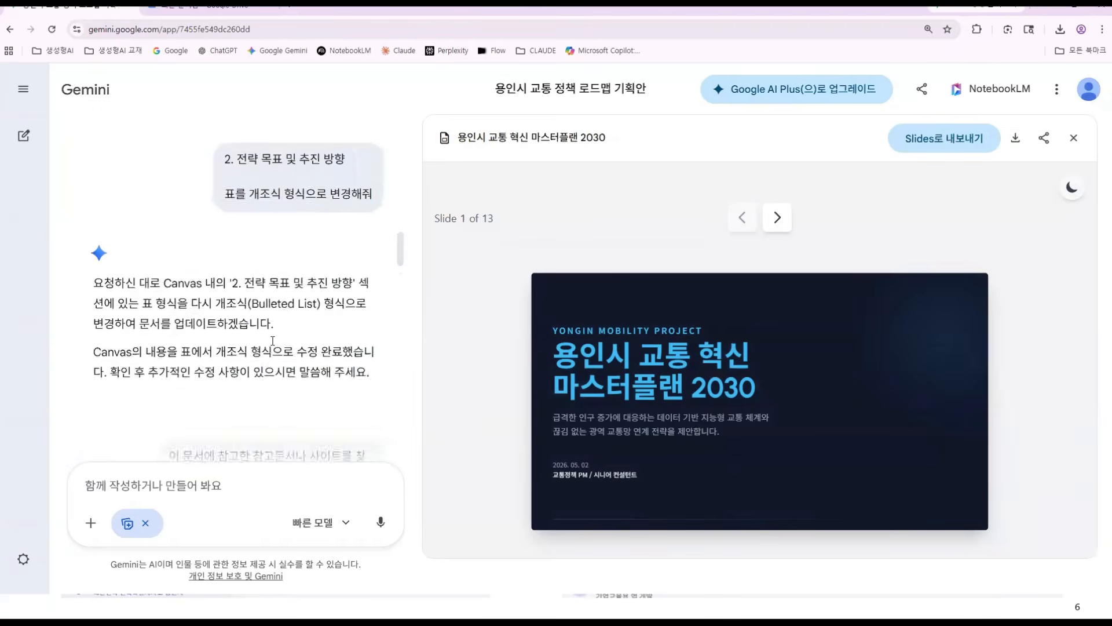
{"action": "scroll", "coordinate": [273, 343], "scroll_direction": "up", "scroll_amount": 15}
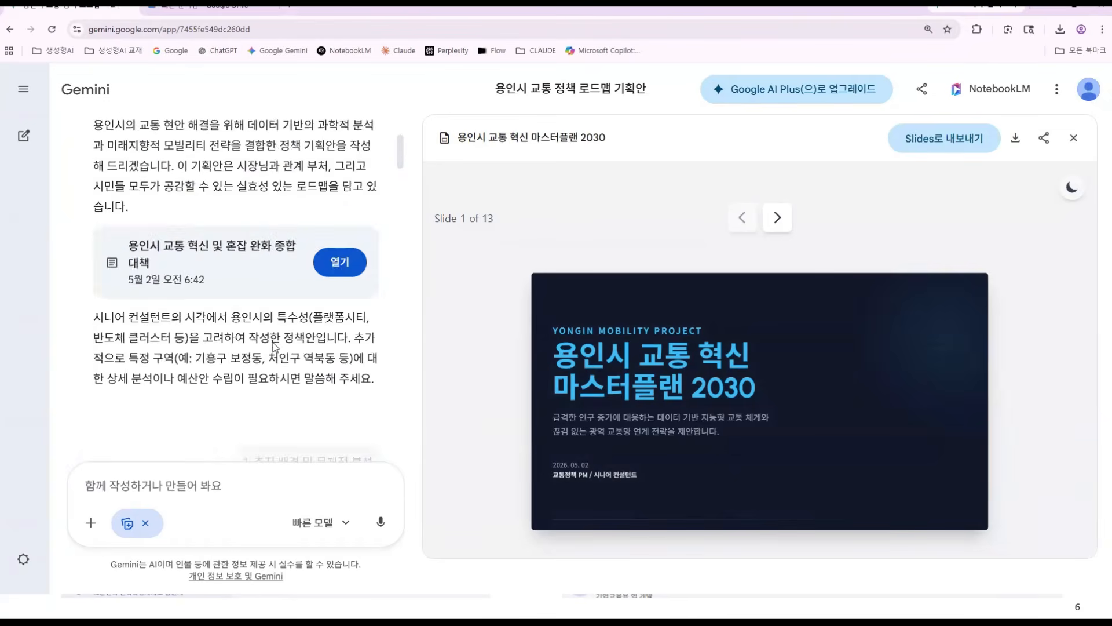
{"action": "scroll", "coordinate": [274, 345], "scroll_direction": "up", "scroll_amount": 3}
{"action": "left_click", "coordinate": [355, 158]}
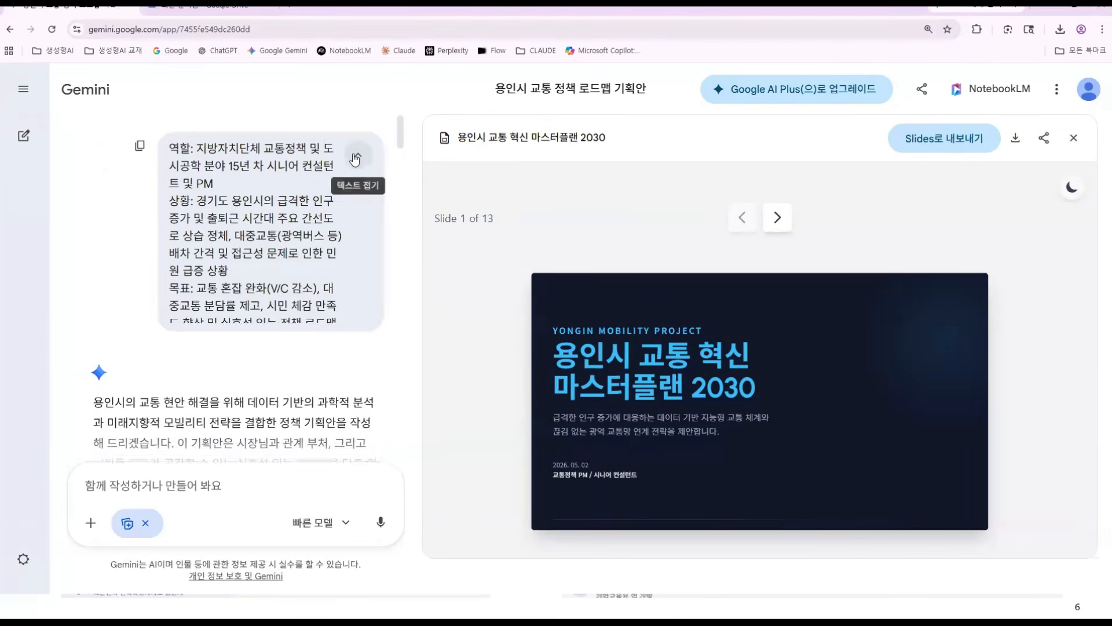
{"action": "scroll", "coordinate": [213, 257], "scroll_direction": "down", "scroll_amount": 1}
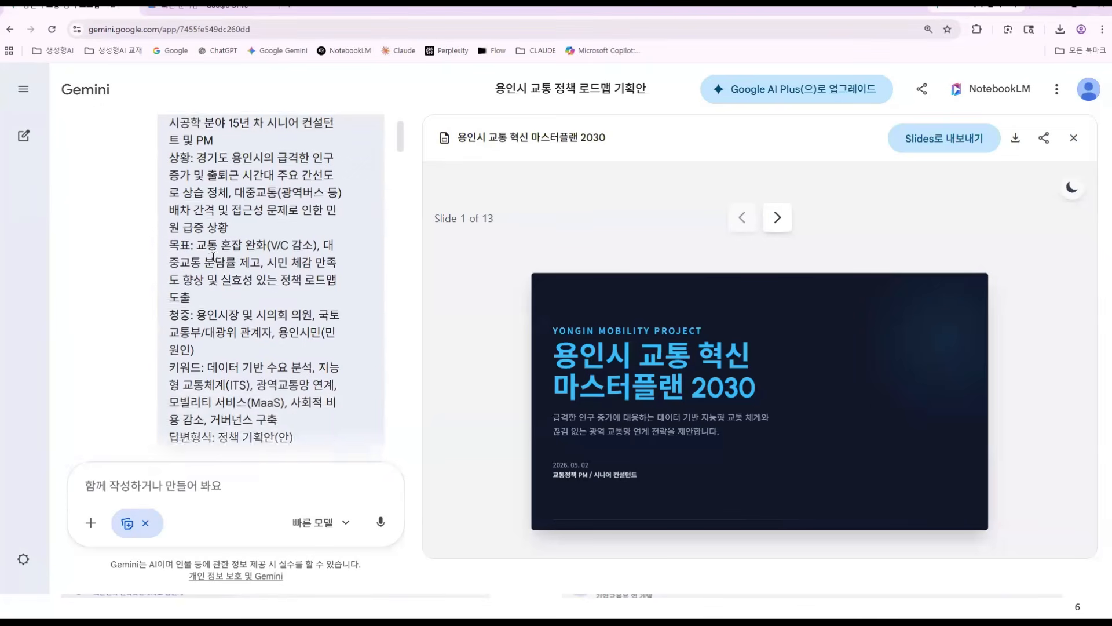
{"action": "scroll", "coordinate": [213, 257], "scroll_direction": "up", "scroll_amount": 1}
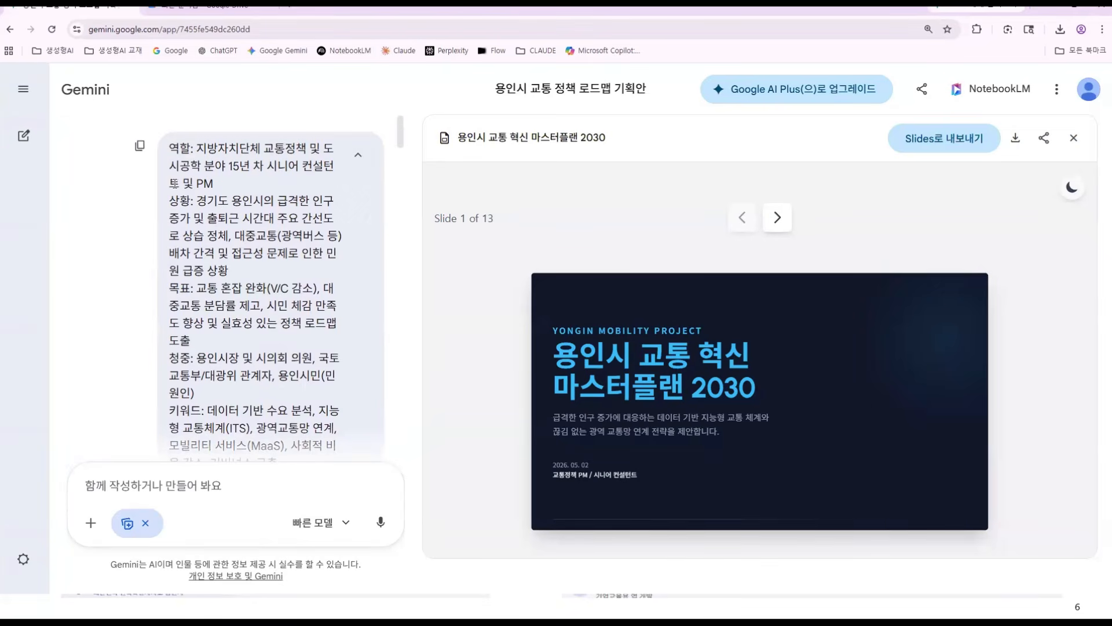
{"action": "left_click", "coordinate": [141, 146]}
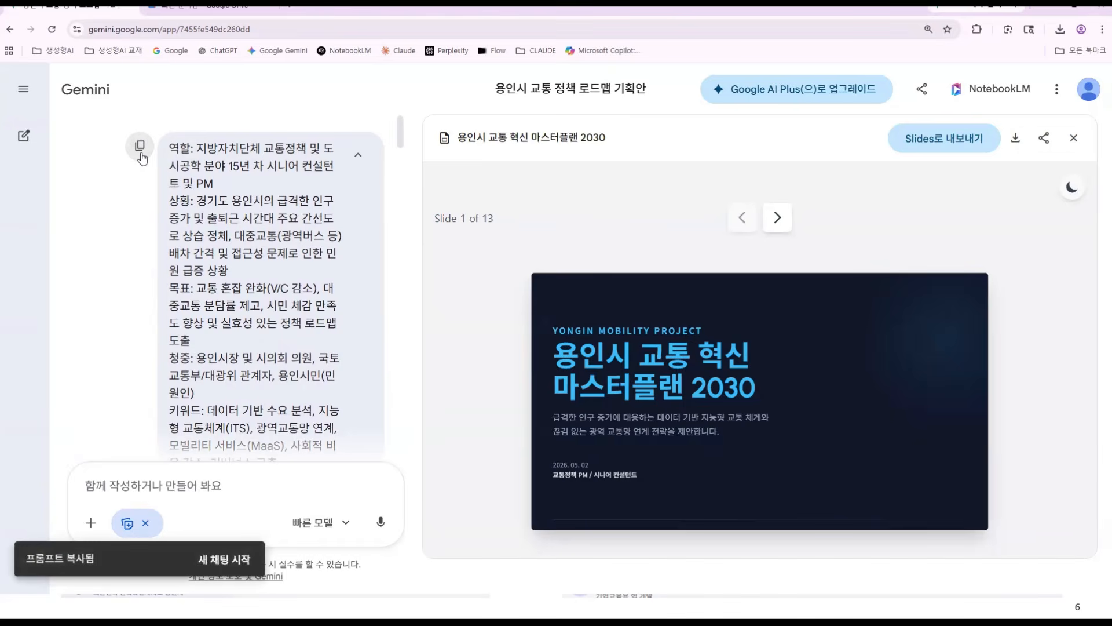
- Start a new Gemini chat and paste the copied prompt into it
{"action": "left_click", "coordinate": [22, 98]}
{"action": "left_click", "coordinate": [35, 136]}
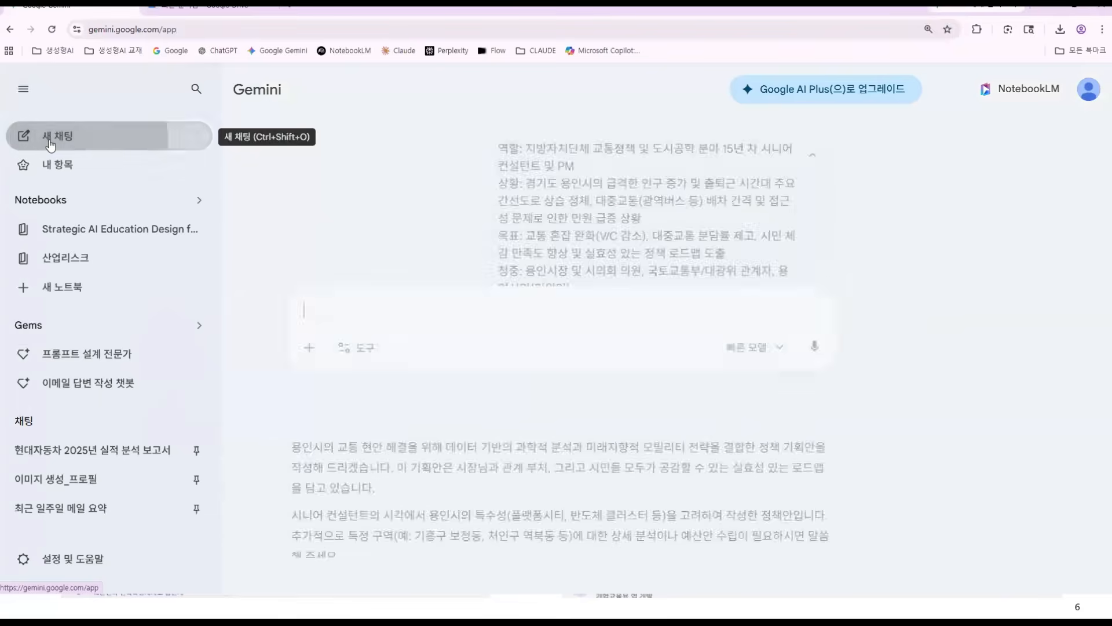
{"action": "right_click", "coordinate": [450, 320]}
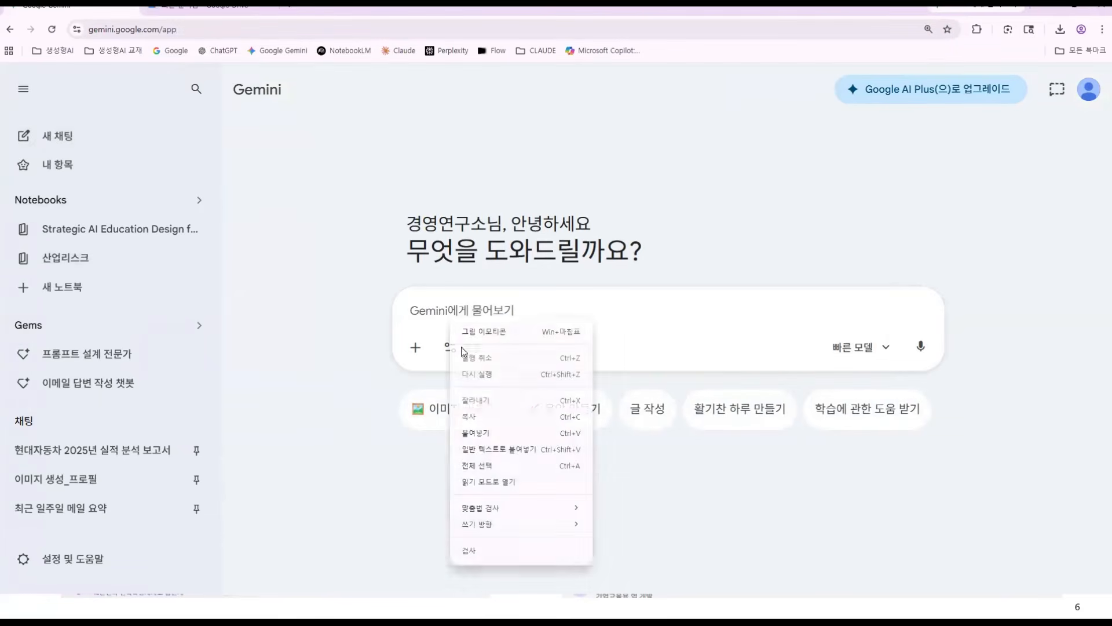
{"action": "left_click", "coordinate": [475, 434]}
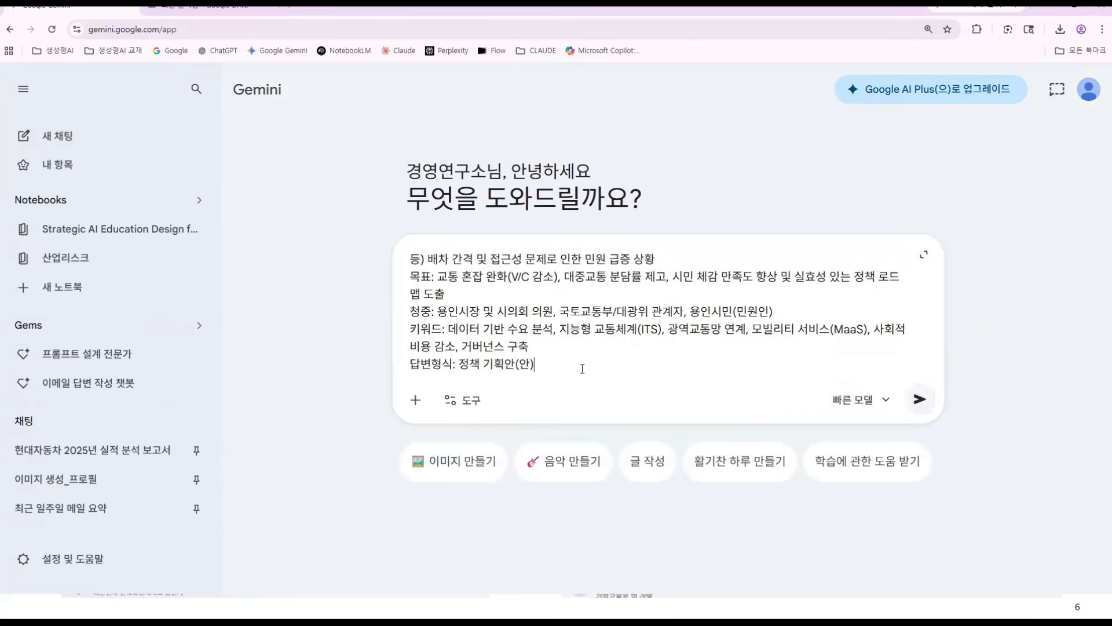
- Remove the 답변형식: 정책 기획안(안) line from the prompt and turn on the Deep Research tool
{"action": "left_click_drag", "start_coordinate": [532, 364], "coordinate": [406, 363]}
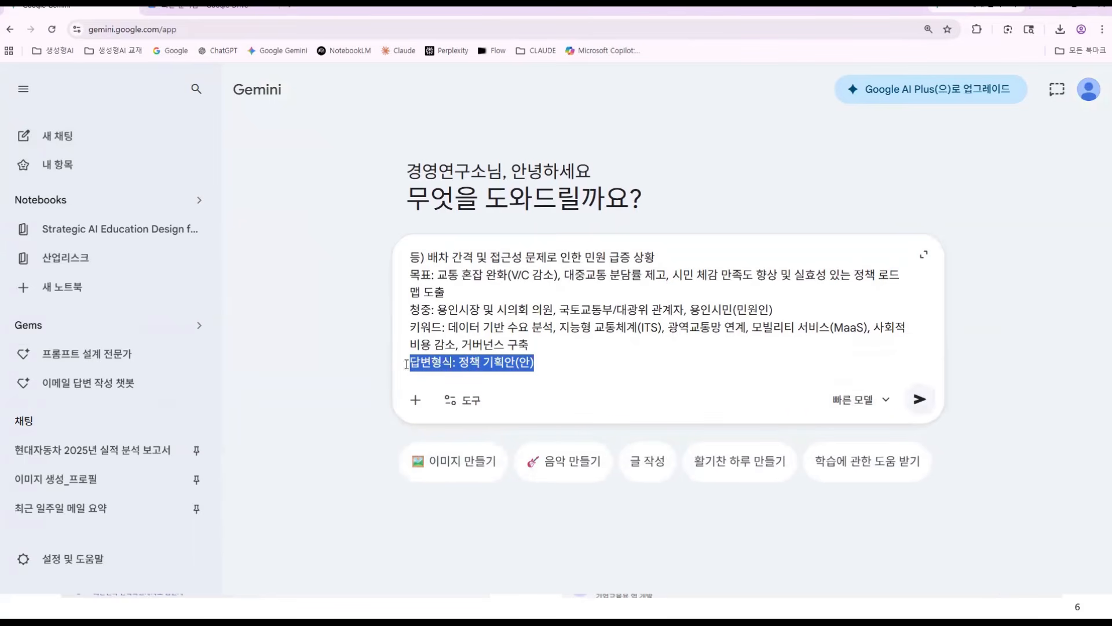
{"action": "key", "text": "BackSpace"}
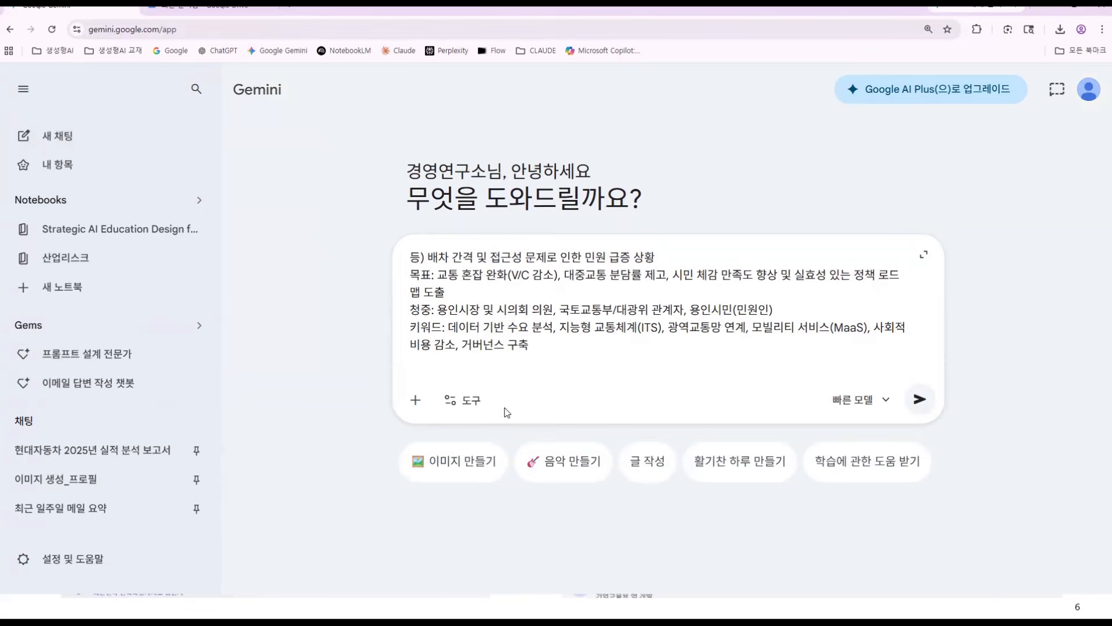
{"action": "left_click", "coordinate": [461, 405]}
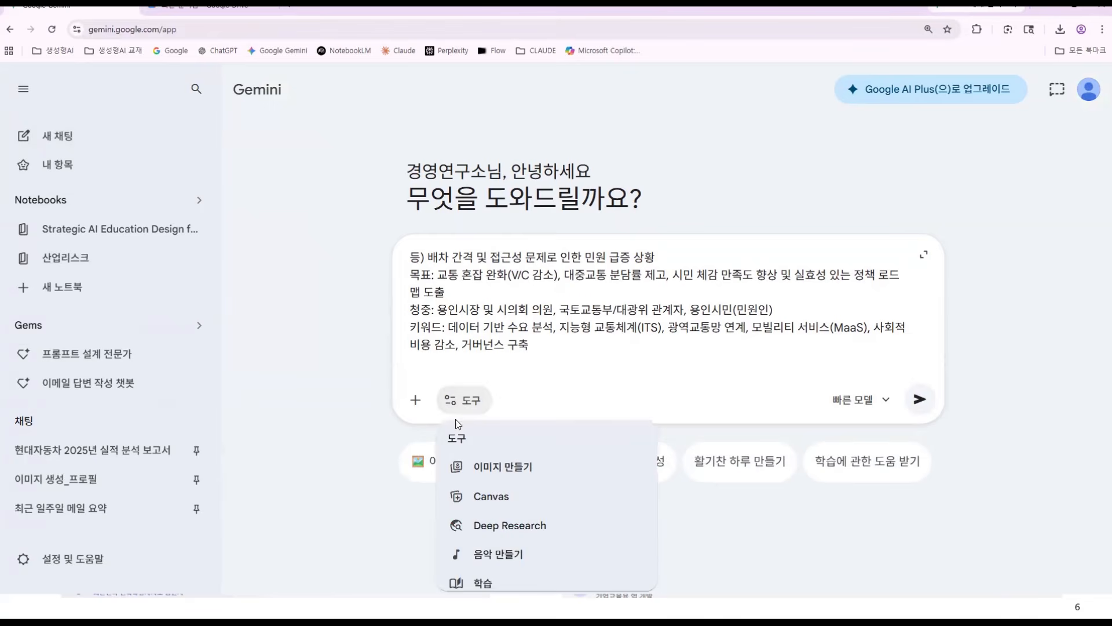
{"action": "left_click", "coordinate": [494, 528]}
{"action": "scroll", "coordinate": [531, 322], "scroll_direction": "up", "scroll_amount": 1}
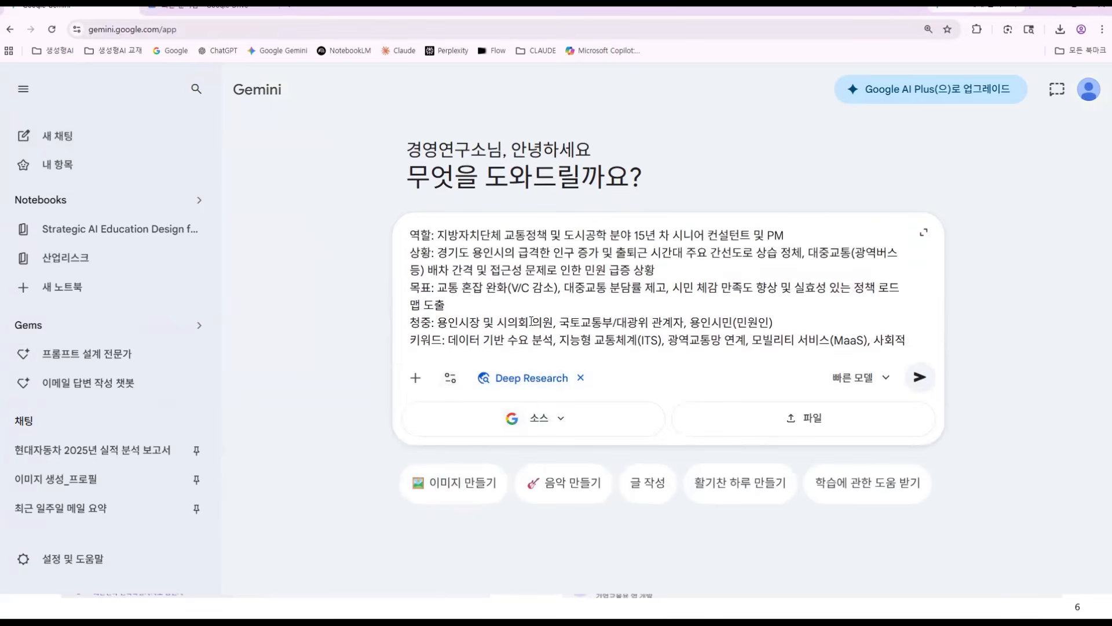
- Delete the 역할 line from the Deep Research prompt and highlight the remaining text from 상황 through 키워드
{"action": "left_click_drag", "start_coordinate": [805, 233], "coordinate": [395, 230]}
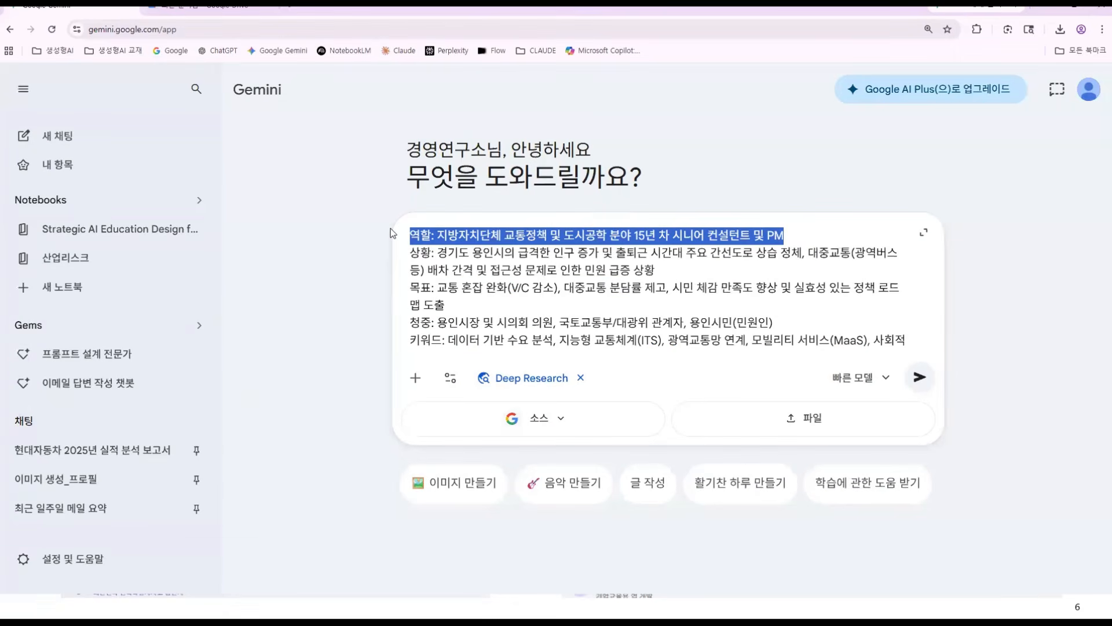
{"action": "key", "text": "BackSpace"}
{"action": "key", "text": "Delete"}
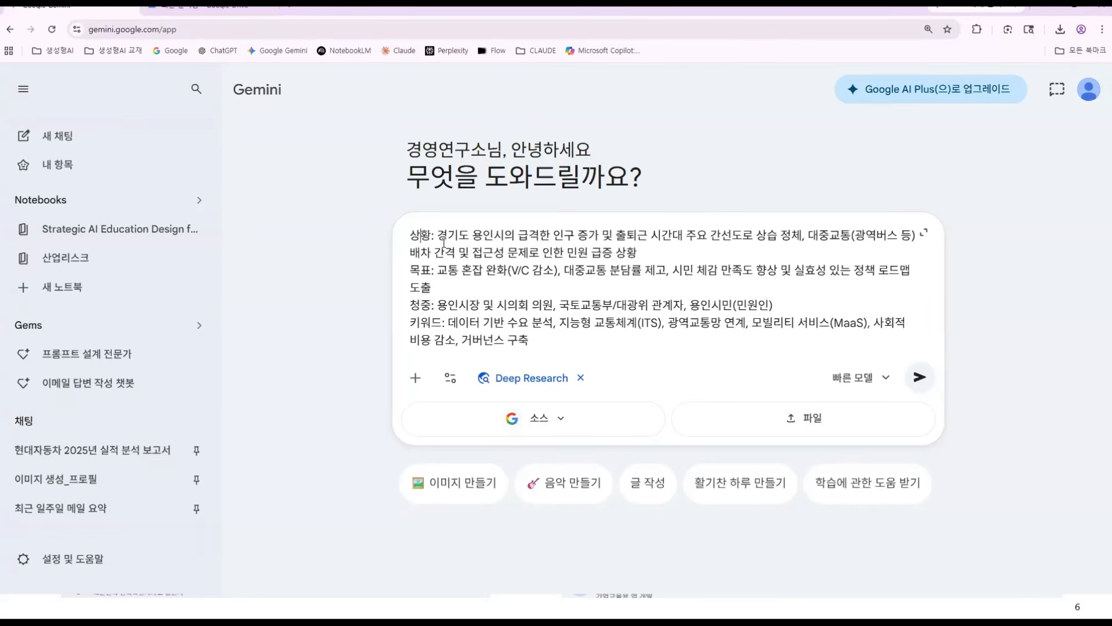
{"action": "left_click_drag", "start_coordinate": [421, 235], "coordinate": [558, 349]}
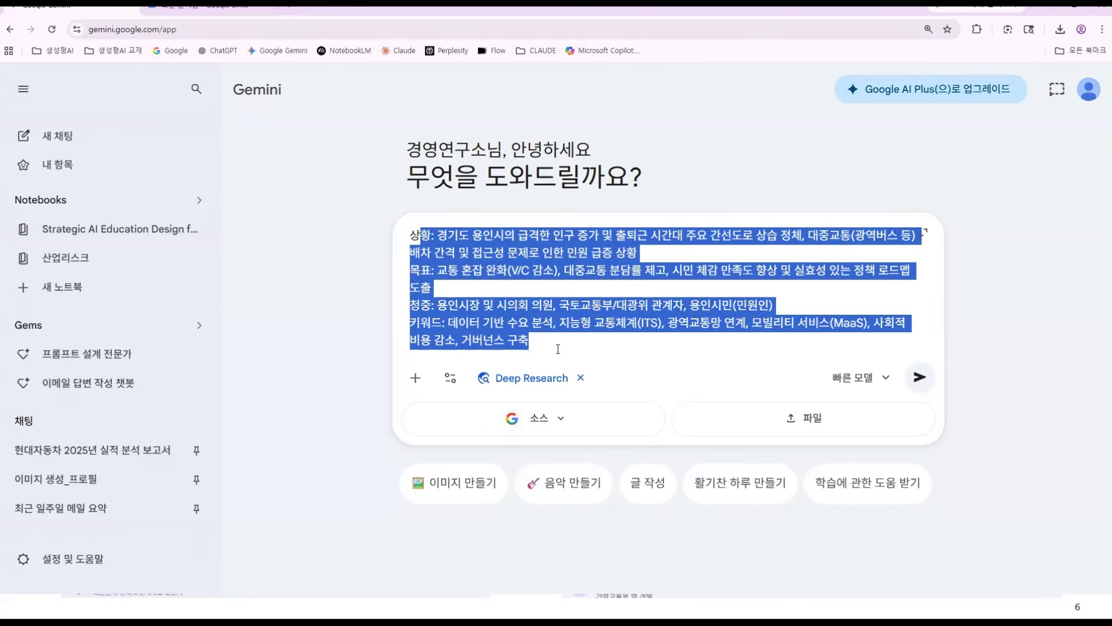
- Submit the edited prompt to Deep Research and expand the full list of items in the proposed research plan
{"action": "left_click", "coordinate": [624, 298]}
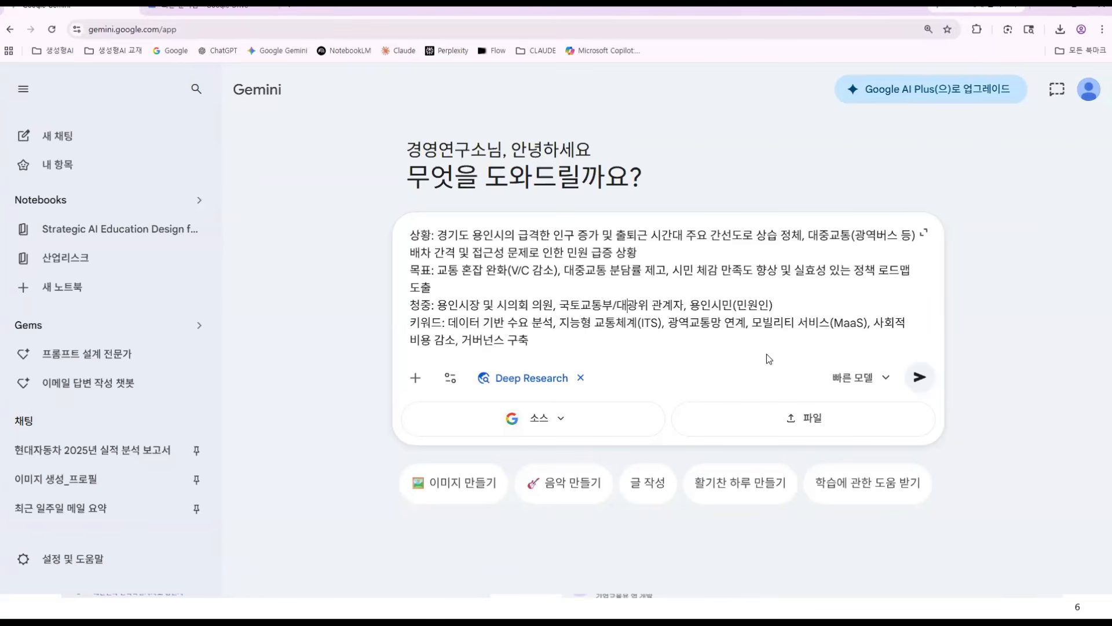
{"action": "left_click", "coordinate": [935, 382]}
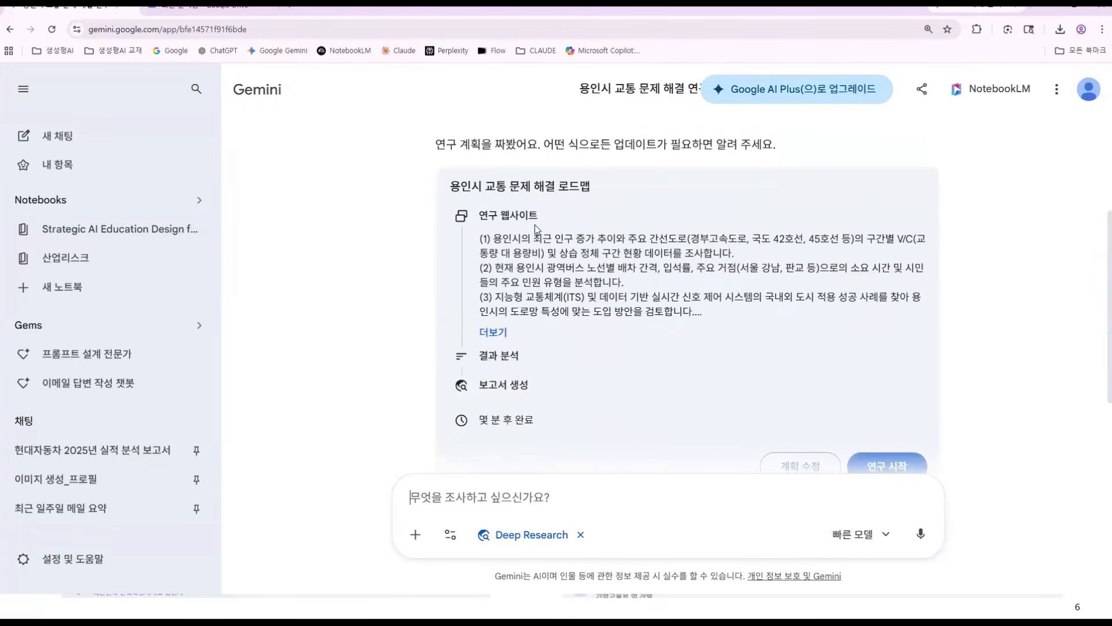
{"action": "left_click", "coordinate": [496, 332]}
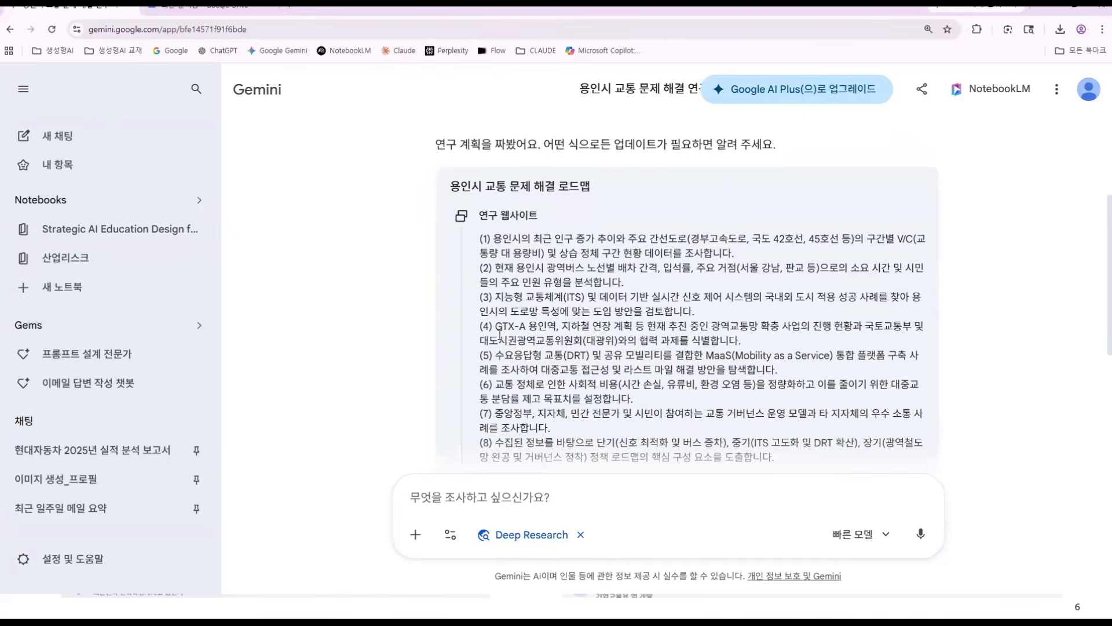
- Review the 용인시 교통 문제 해결 로드맵 research plan from 연구 웹사이트 through 보고서 생성 and start the research
{"action": "scroll", "coordinate": [499, 335], "scroll_direction": "down", "scroll_amount": 2}
{"action": "scroll", "coordinate": [509, 210], "scroll_direction": "up", "scroll_amount": 1}
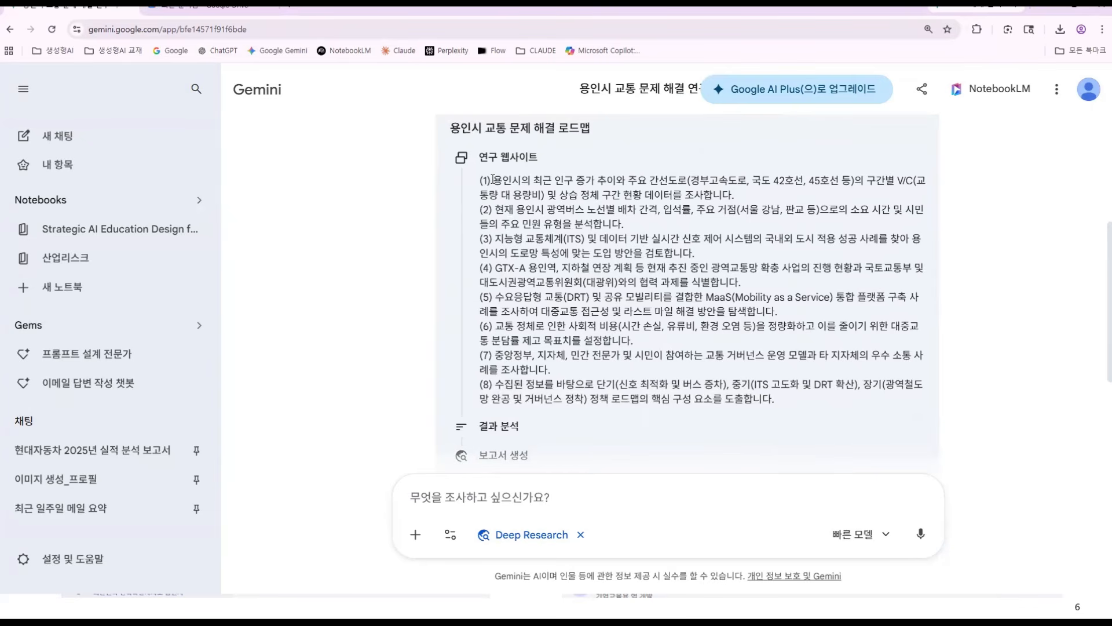
{"action": "scroll", "coordinate": [493, 178], "scroll_direction": "down", "scroll_amount": 1}
{"action": "scroll", "coordinate": [492, 180], "scroll_direction": "up", "scroll_amount": 2}
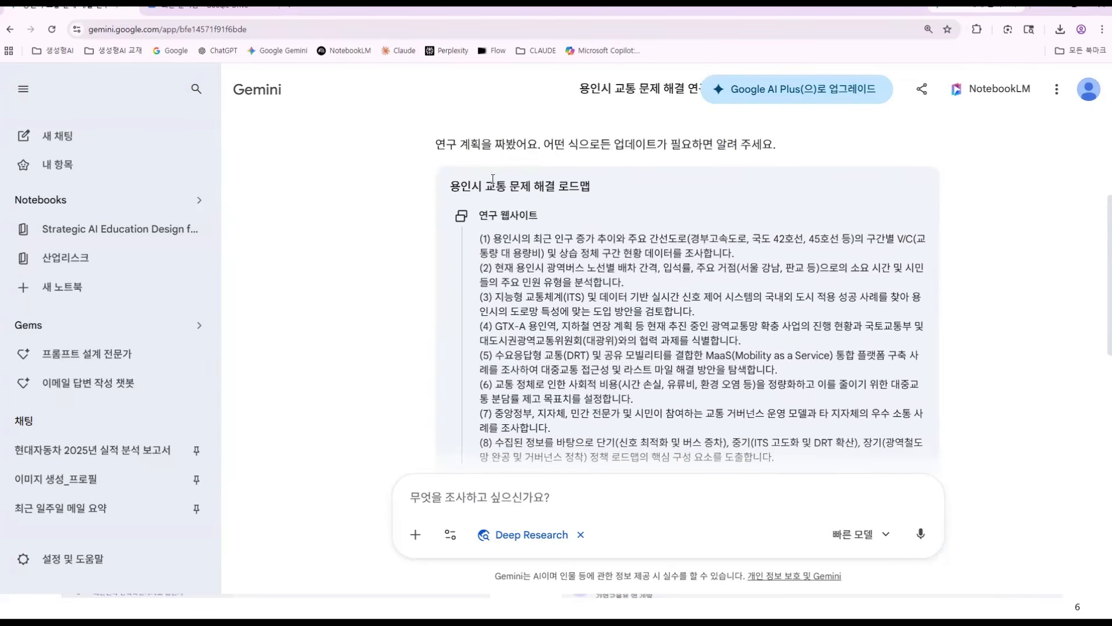
{"action": "scroll", "coordinate": [493, 183], "scroll_direction": "down", "scroll_amount": 1}
{"action": "scroll", "coordinate": [492, 181], "scroll_direction": "down", "scroll_amount": 1}
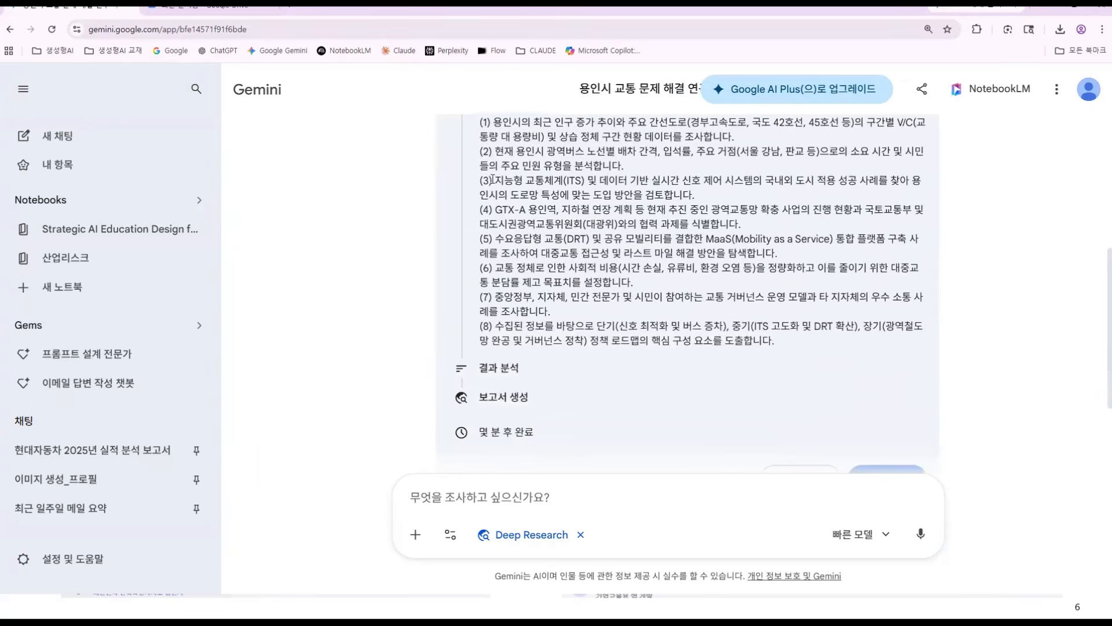
{"action": "scroll", "coordinate": [617, 273], "scroll_direction": "up", "scroll_amount": 1}
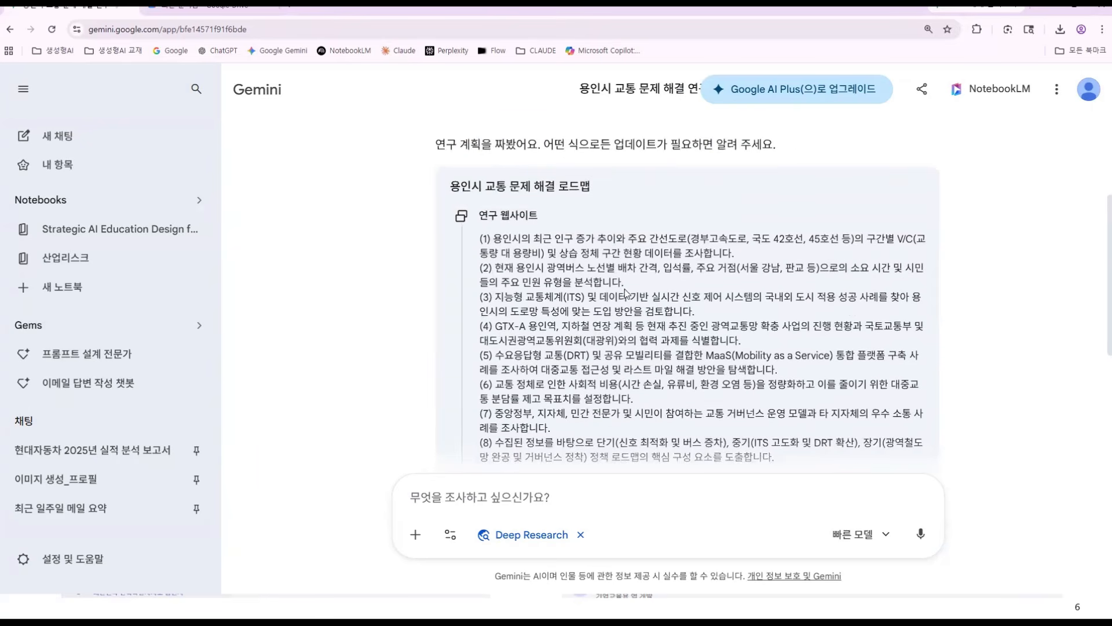
{"action": "scroll", "coordinate": [625, 293], "scroll_direction": "down", "scroll_amount": 1}
{"action": "scroll", "coordinate": [621, 283], "scroll_direction": "down", "scroll_amount": 2}
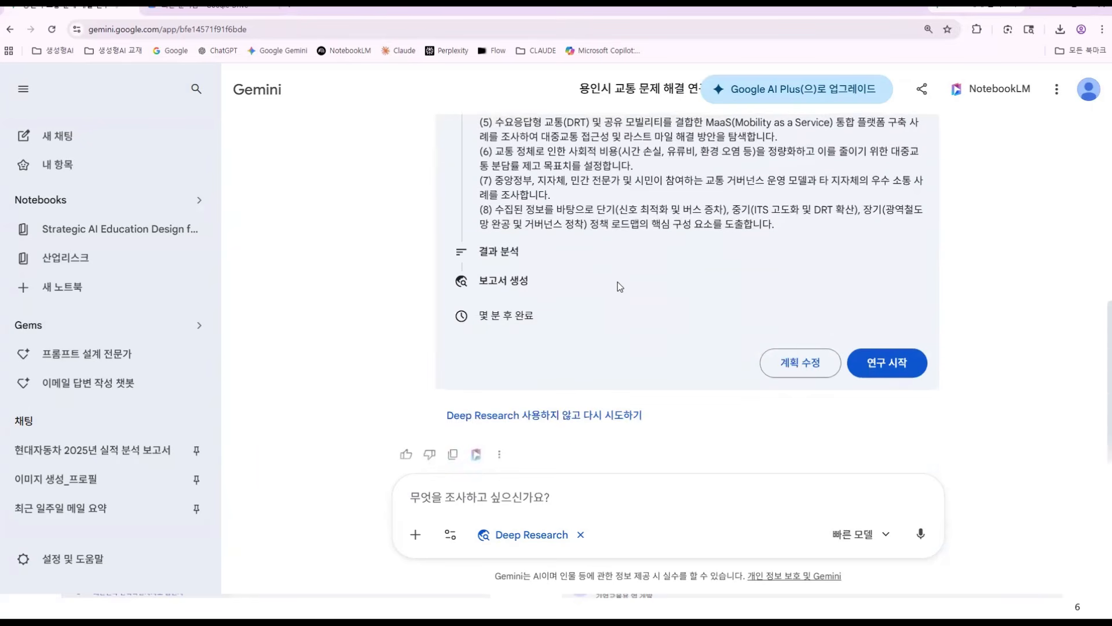
{"action": "scroll", "coordinate": [620, 287], "scroll_direction": "up", "scroll_amount": 3}
{"action": "scroll", "coordinate": [620, 286], "scroll_direction": "down", "scroll_amount": 3}
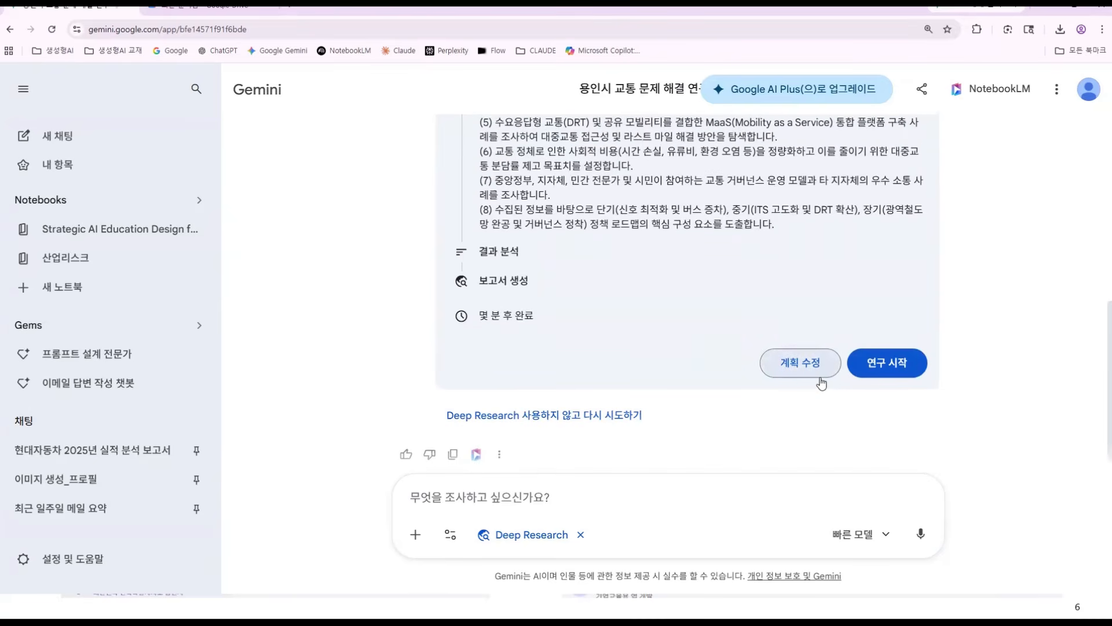
{"action": "scroll", "coordinate": [554, 343], "scroll_direction": "up", "scroll_amount": 2}
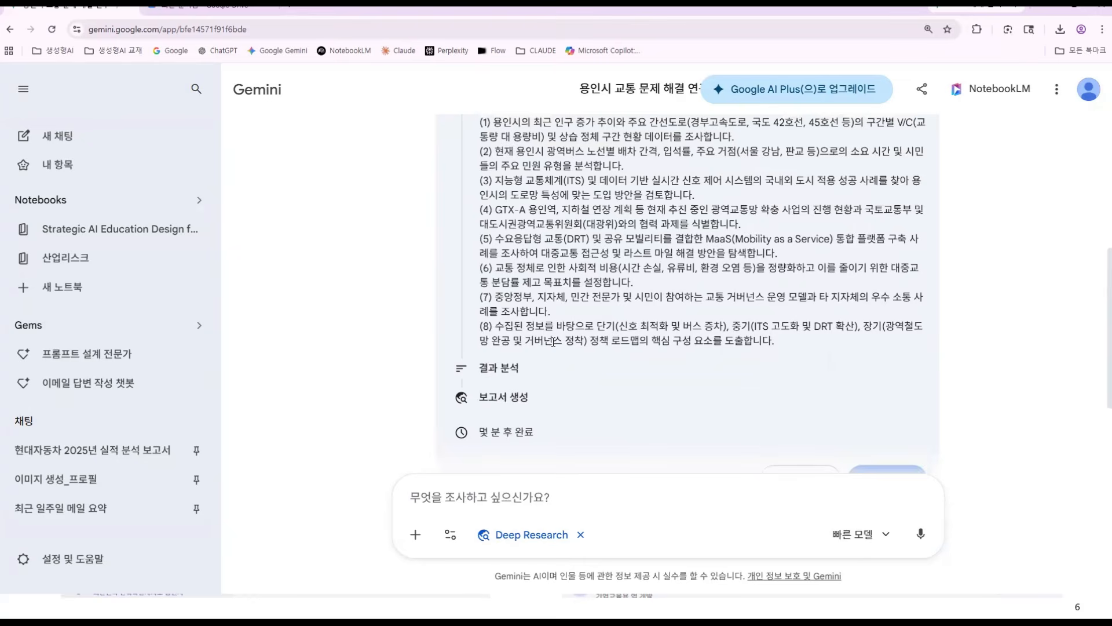
{"action": "scroll", "coordinate": [851, 411], "scroll_direction": "down", "scroll_amount": 2}
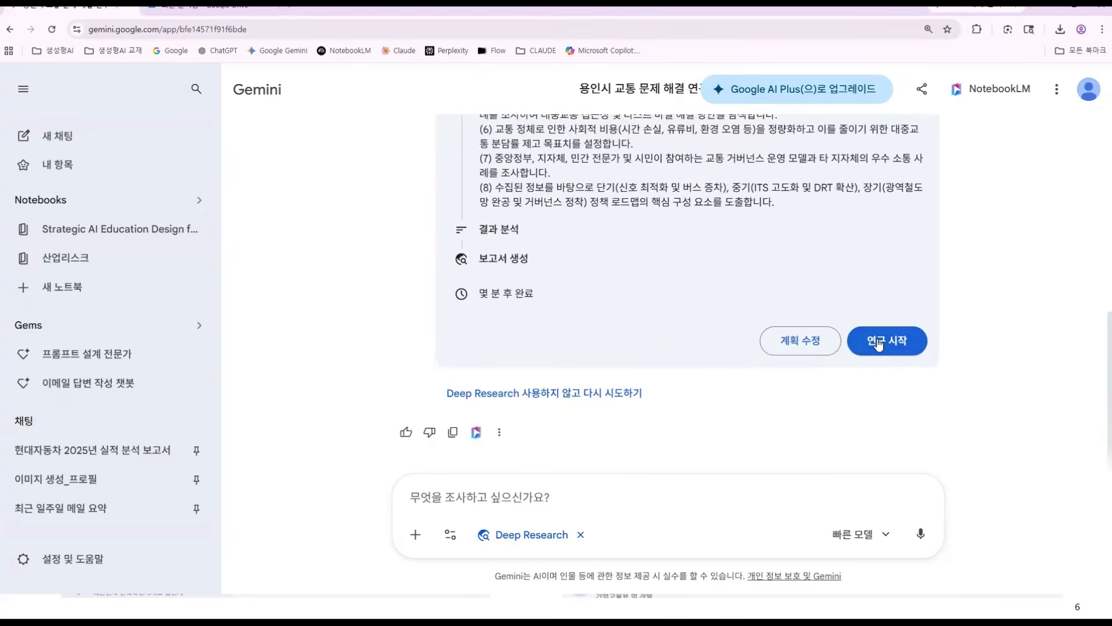
{"action": "left_click", "coordinate": [878, 341]}
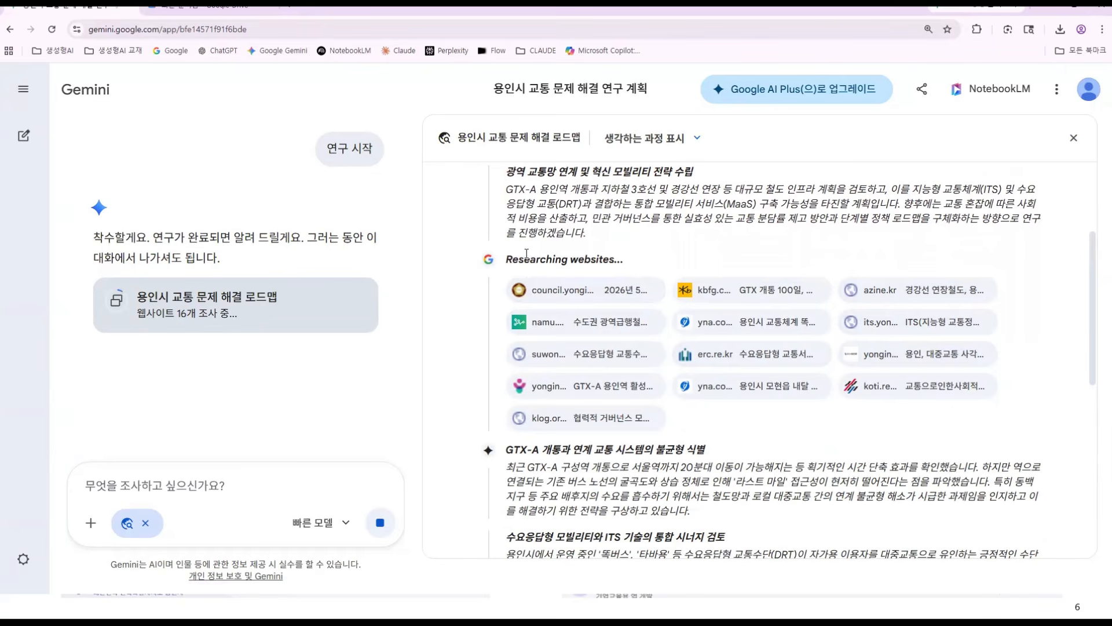
- Open the yna.co.kr article on 용인시 교통체계 from the researched websites, skim it, and close it
{"action": "scroll", "coordinate": [526, 257], "scroll_direction": "up", "scroll_amount": 3}
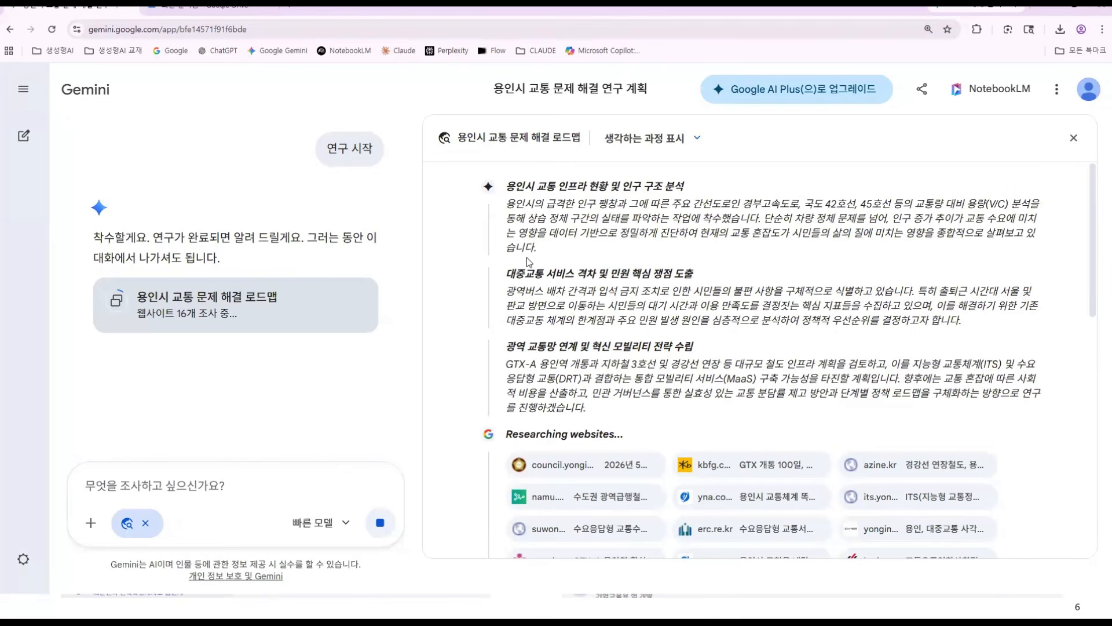
{"action": "scroll", "coordinate": [526, 257], "scroll_direction": "down", "scroll_amount": 2}
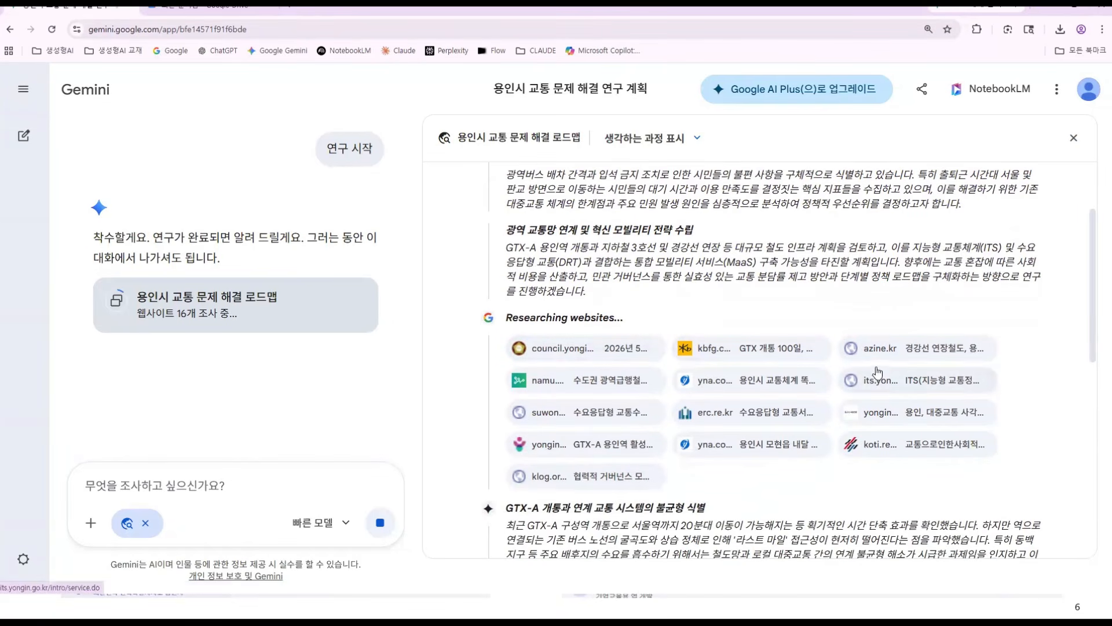
{"action": "left_click", "coordinate": [786, 395]}
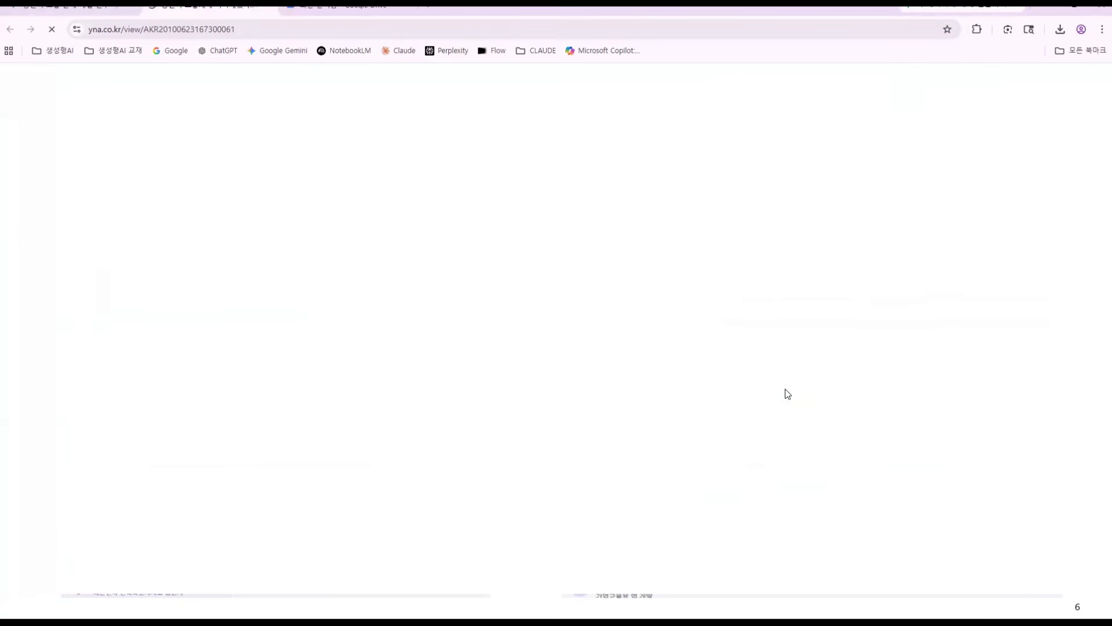
{"action": "scroll", "coordinate": [599, 388], "scroll_direction": "down", "scroll_amount": 3}
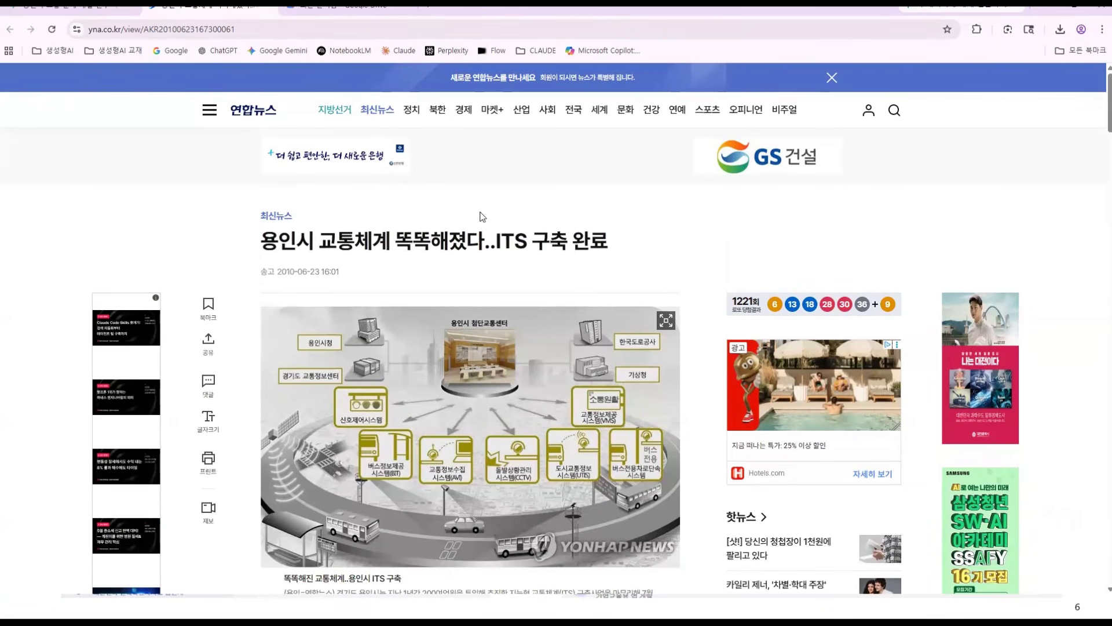
{"action": "scroll", "coordinate": [475, 319], "scroll_direction": "down", "scroll_amount": 5}
{"action": "scroll", "coordinate": [458, 331], "scroll_direction": "down", "scroll_amount": 1}
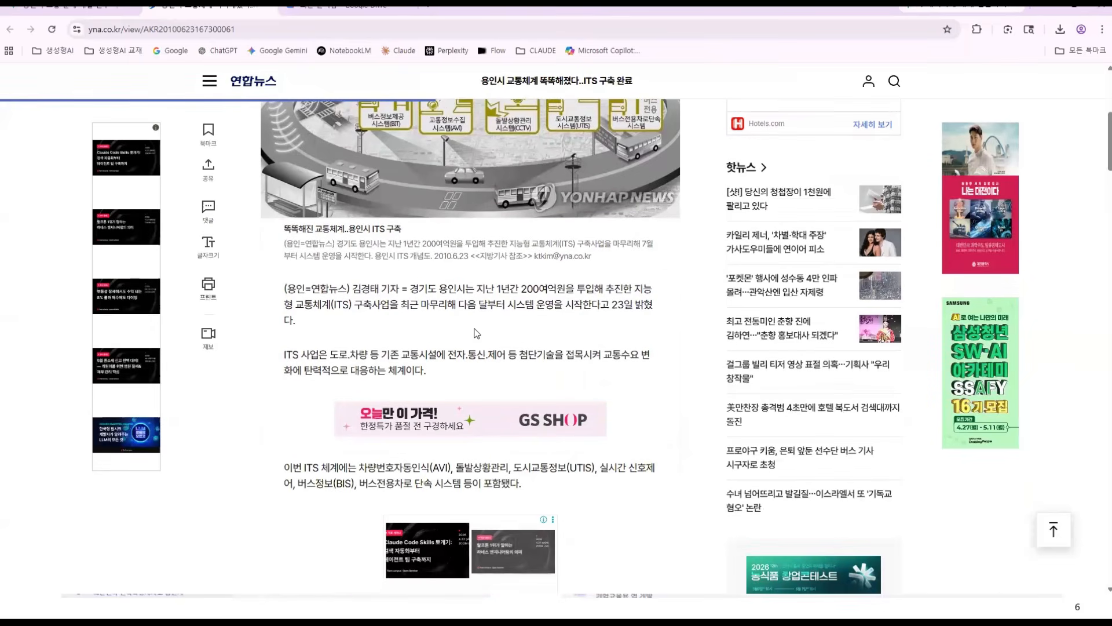
{"action": "left_click", "coordinate": [270, 11]}
- Download the koti.re.kr source BRIEF_2005-02.pdf, check the year 2003 on its cover page, and close the document
{"action": "scroll", "coordinate": [661, 295], "scroll_direction": "down", "scroll_amount": 1}
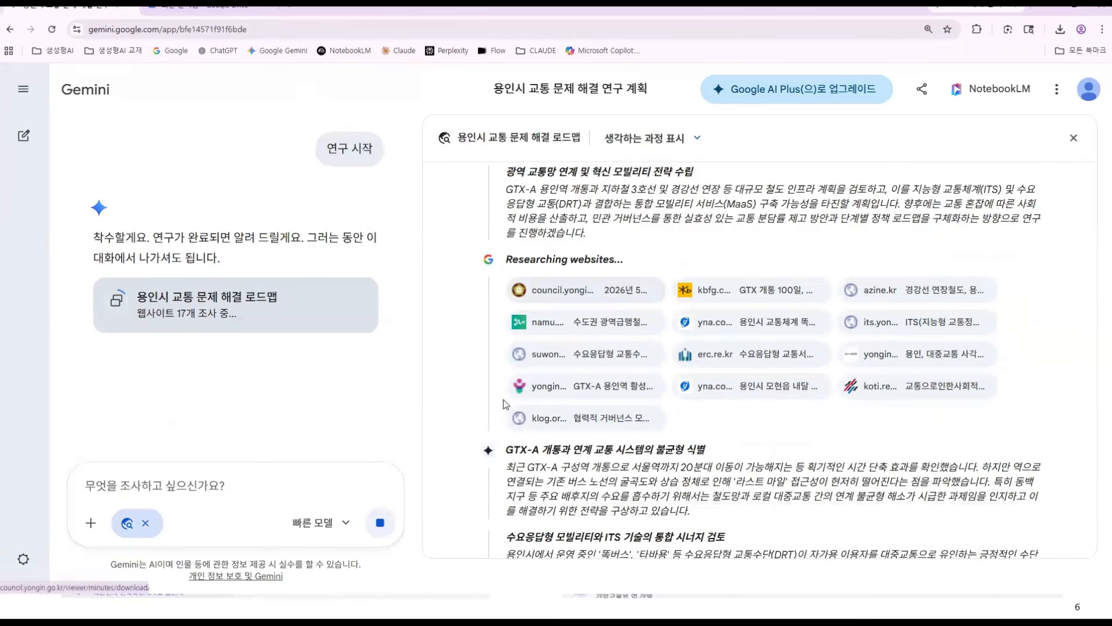
{"action": "scroll", "coordinate": [594, 455], "scroll_direction": "down", "scroll_amount": 1}
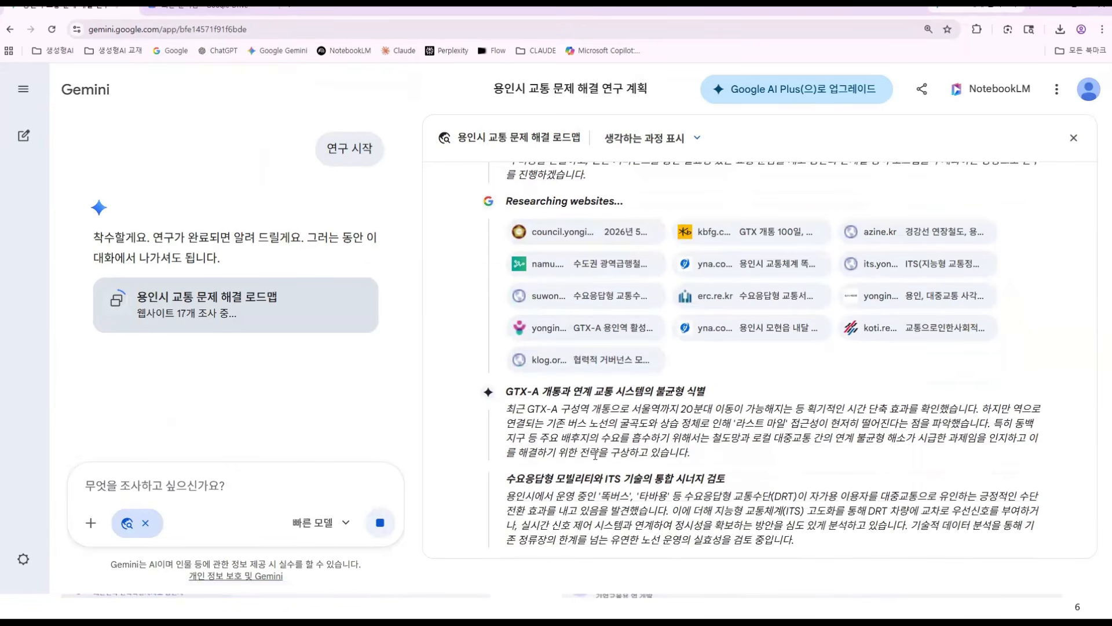
{"action": "left_click", "coordinate": [914, 329]}
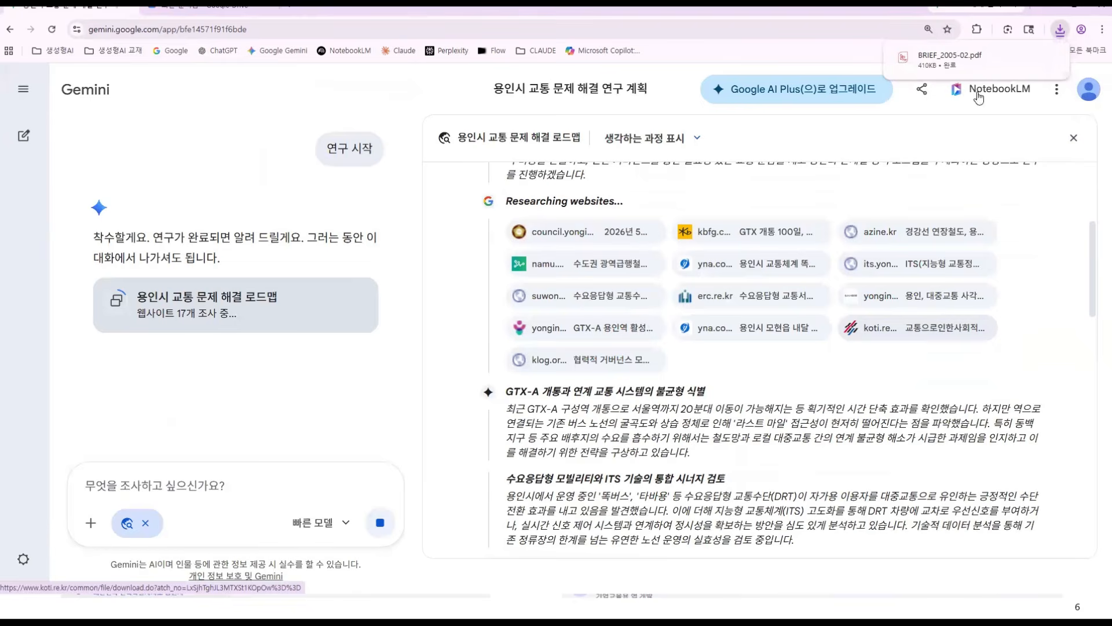
{"action": "left_click", "coordinate": [961, 47]}
{"action": "scroll", "coordinate": [644, 217], "scroll_direction": "down", "scroll_amount": 5}
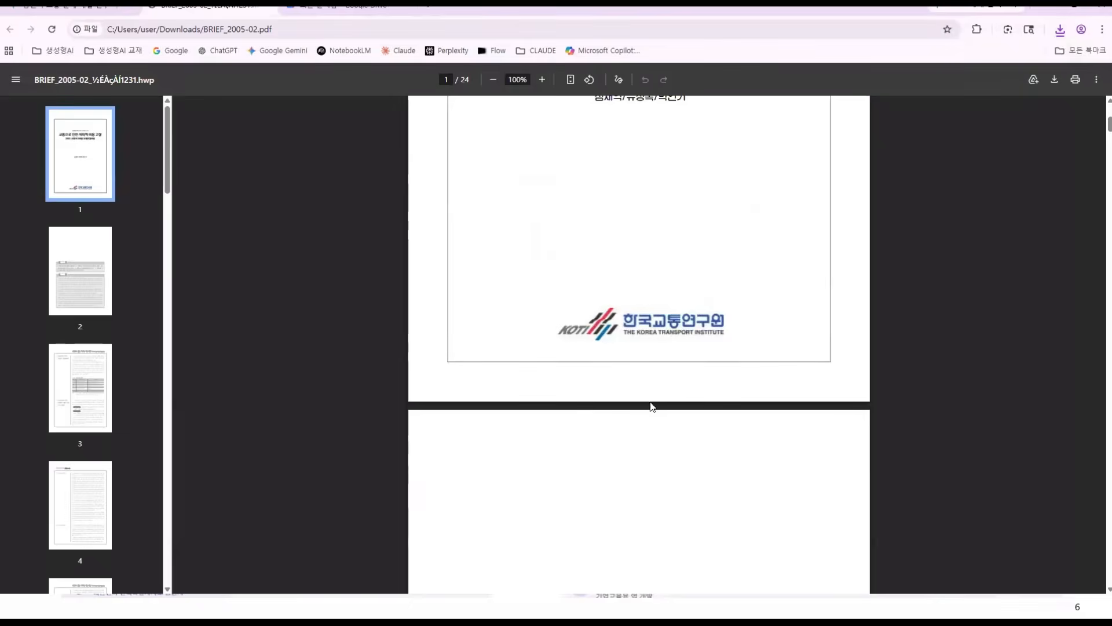
{"action": "scroll", "coordinate": [655, 385], "scroll_direction": "up", "scroll_amount": 5}
{"action": "left_click_drag", "start_coordinate": [531, 250], "coordinate": [567, 261]}
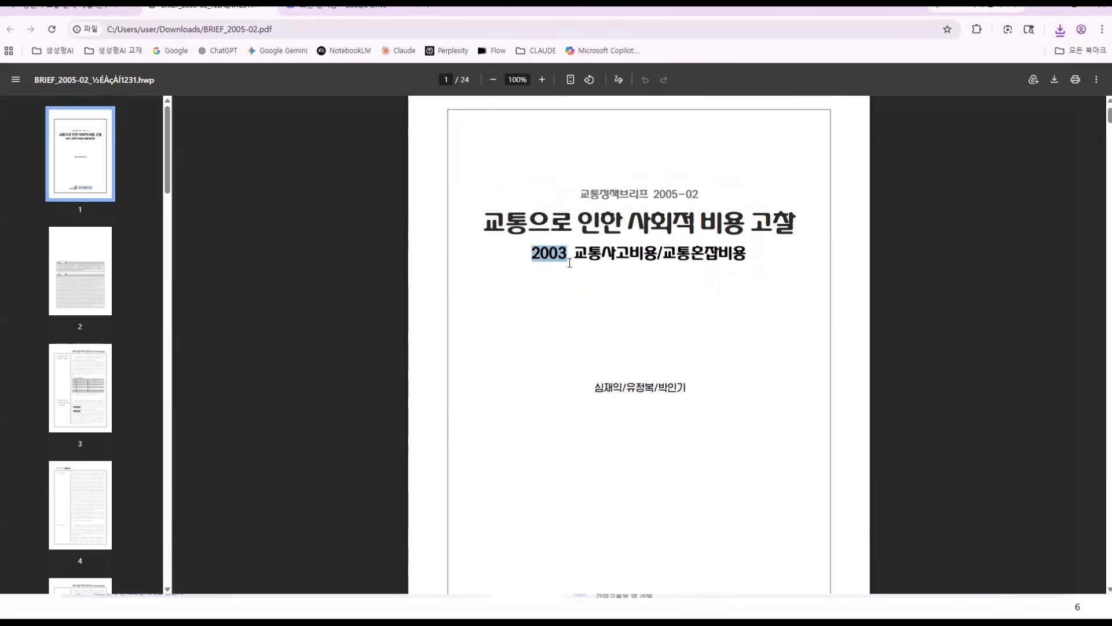
{"action": "left_click", "coordinate": [557, 313]}
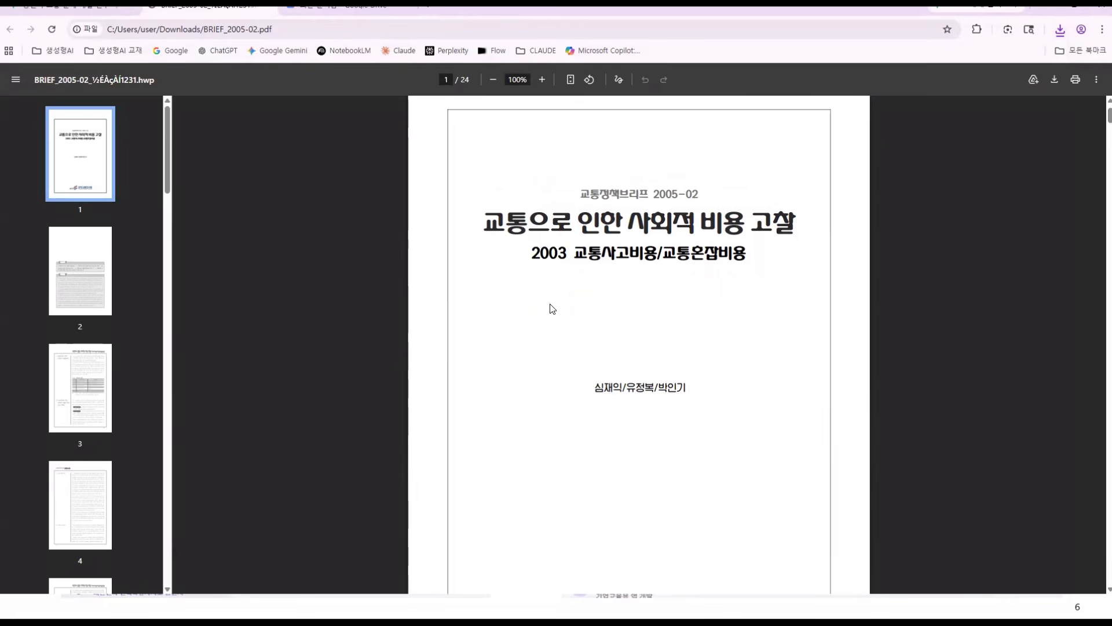
{"action": "left_click", "coordinate": [269, 7]}
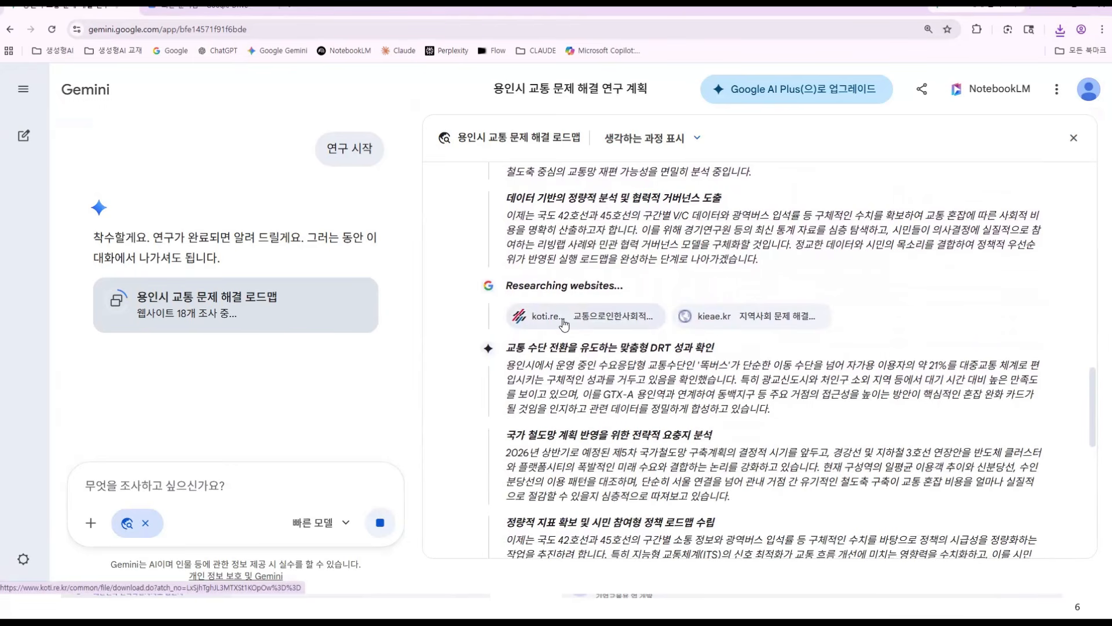
- Open the kieae.kr paper from the researched websites, skim its first pages, and close it
{"action": "left_click", "coordinate": [749, 317]}
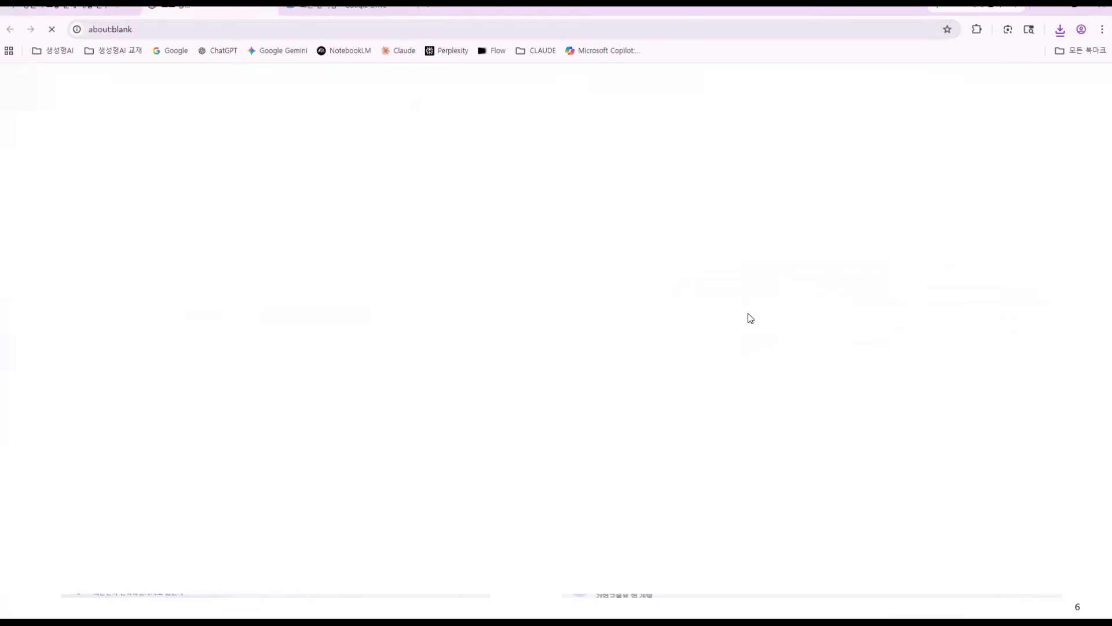
{"action": "scroll", "coordinate": [748, 317], "scroll_direction": "down", "scroll_amount": 3}
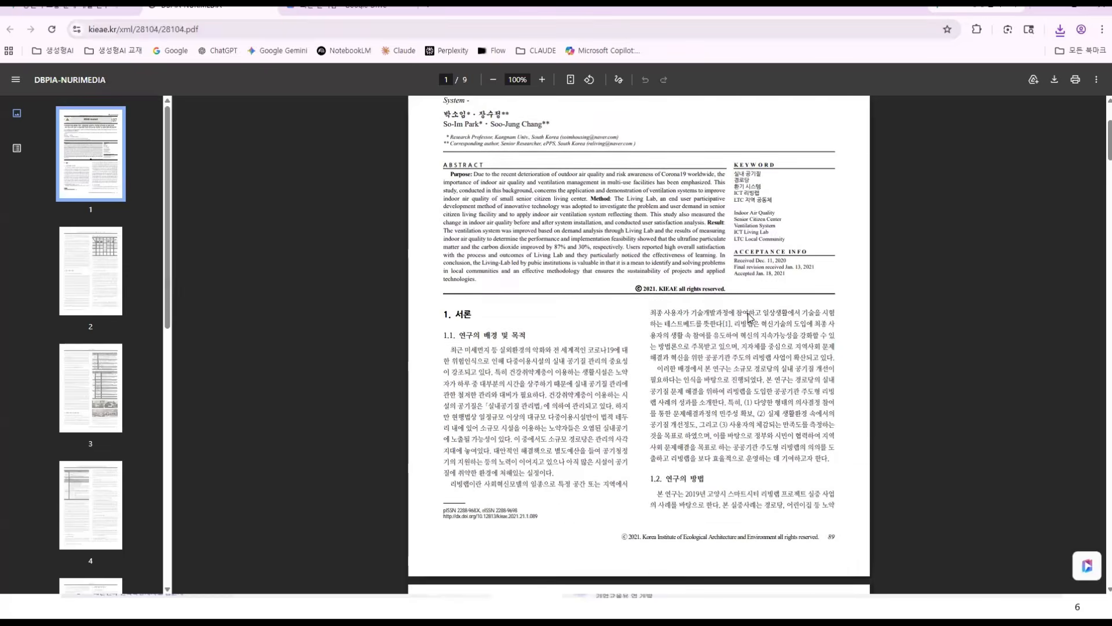
{"action": "scroll", "coordinate": [749, 317], "scroll_direction": "down", "scroll_amount": 1}
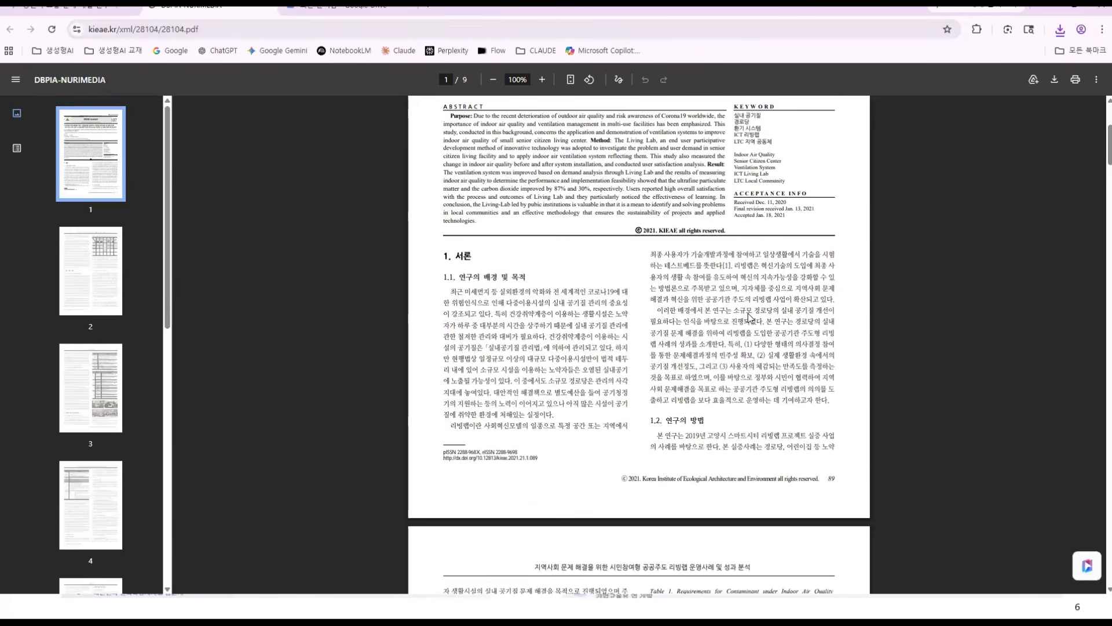
{"action": "scroll", "coordinate": [748, 316], "scroll_direction": "down", "scroll_amount": 12}
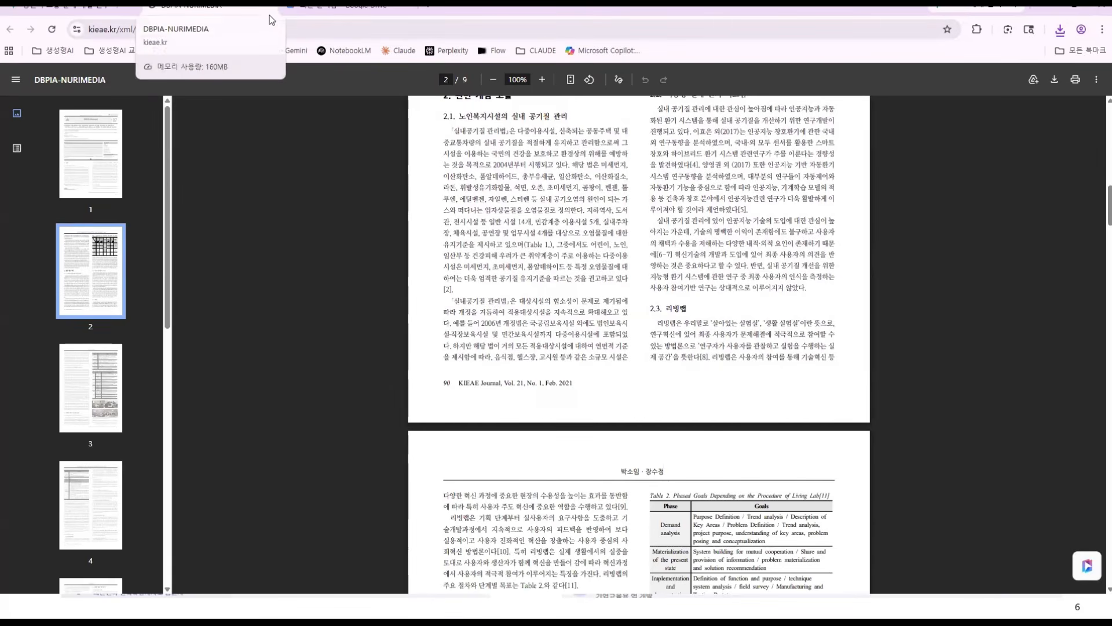
{"action": "scroll", "coordinate": [502, 196], "scroll_direction": "down", "scroll_amount": 1}
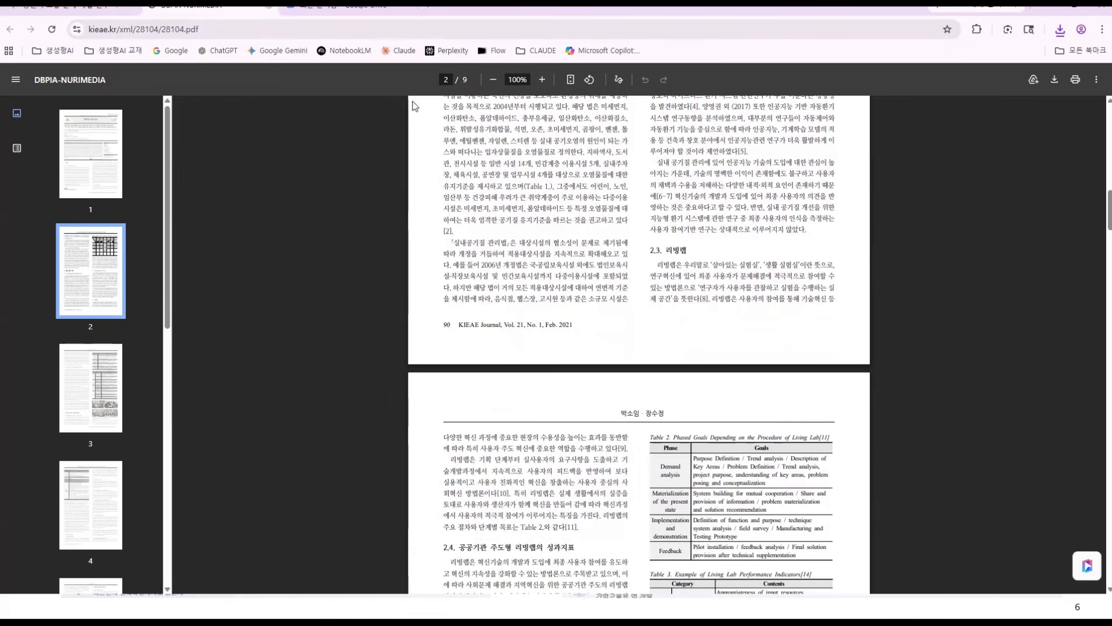
{"action": "left_click", "coordinate": [271, 7]}
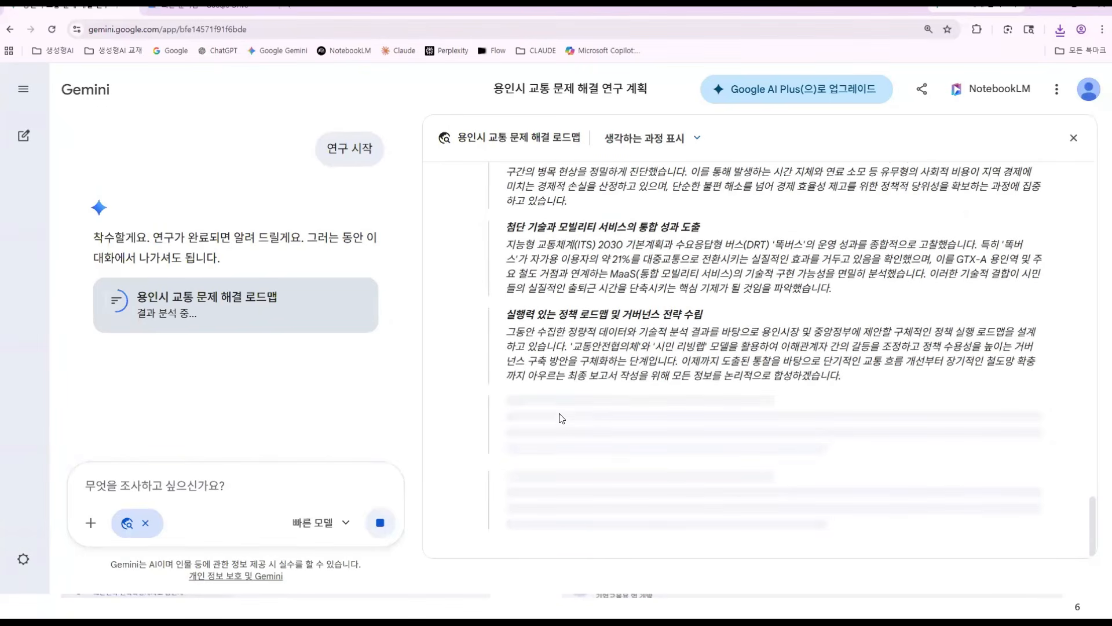
- Review the research thinking process and highlight the heading 데이터 기반의 간선도로 정체 구간 정밀 진단
{"action": "scroll", "coordinate": [652, 440], "scroll_direction": "up", "scroll_amount": 2}
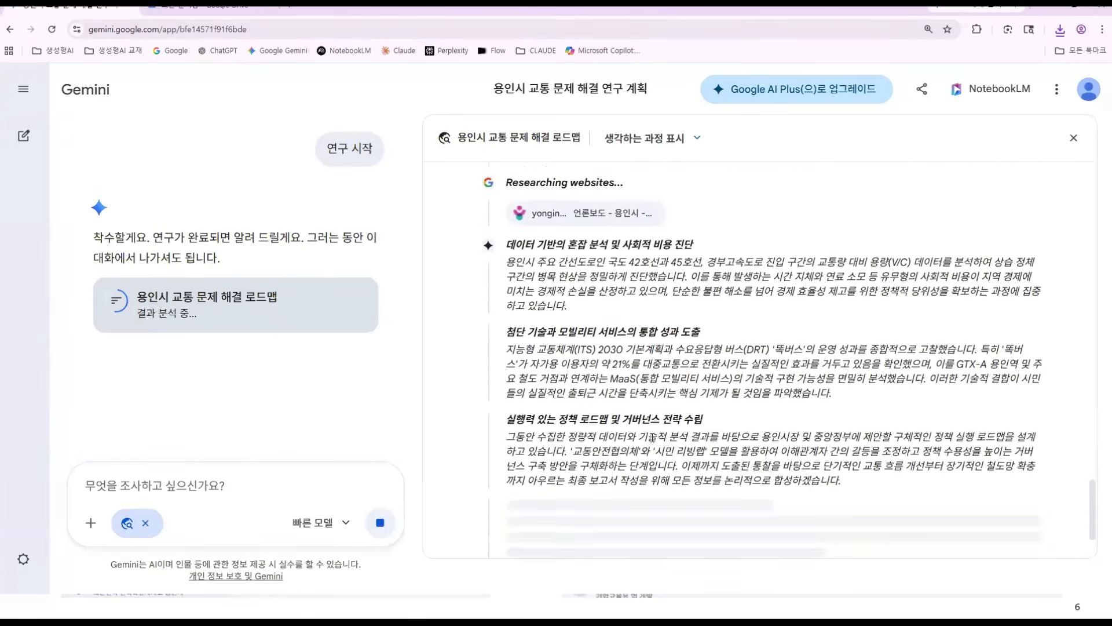
{"action": "scroll", "coordinate": [652, 437], "scroll_direction": "down", "scroll_amount": 2}
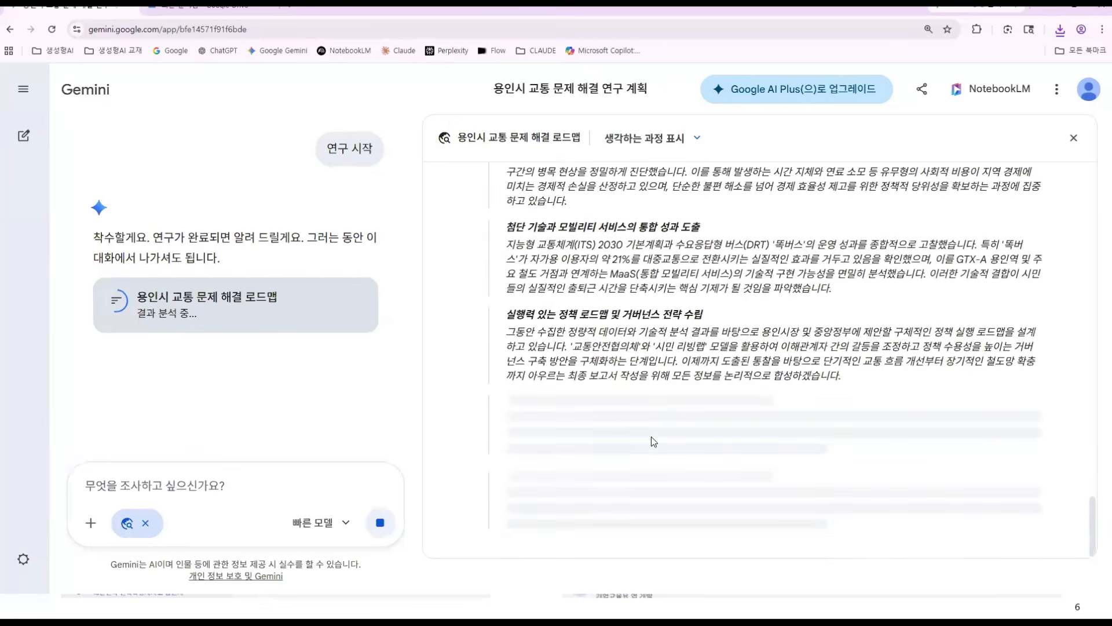
{"action": "scroll", "coordinate": [651, 436], "scroll_direction": "up", "scroll_amount": 3}
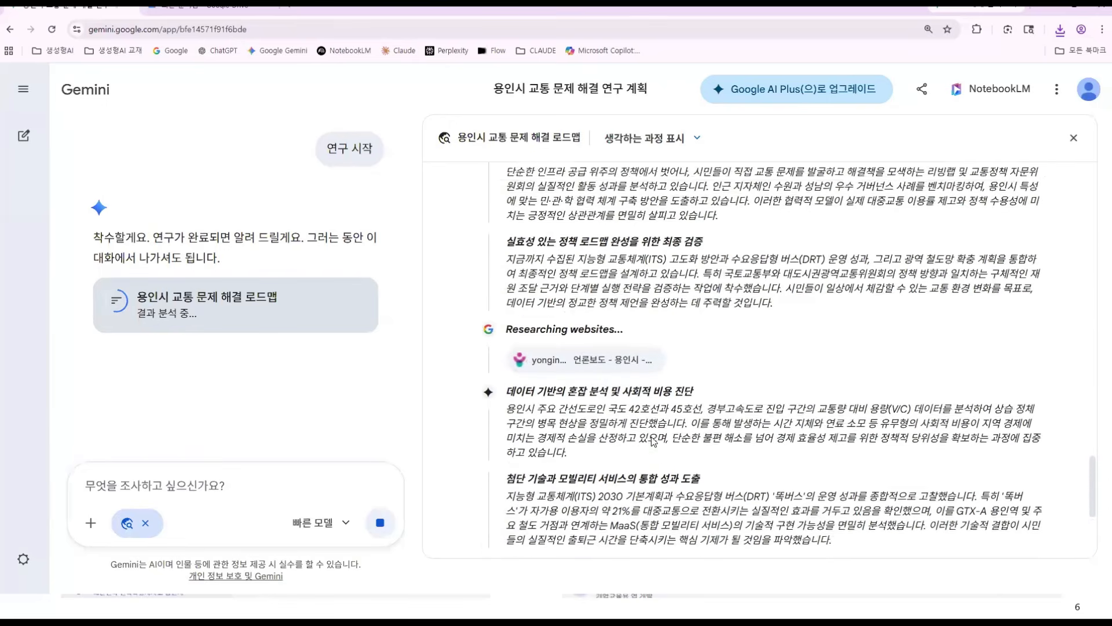
{"action": "scroll", "coordinate": [652, 436], "scroll_direction": "up", "scroll_amount": 5}
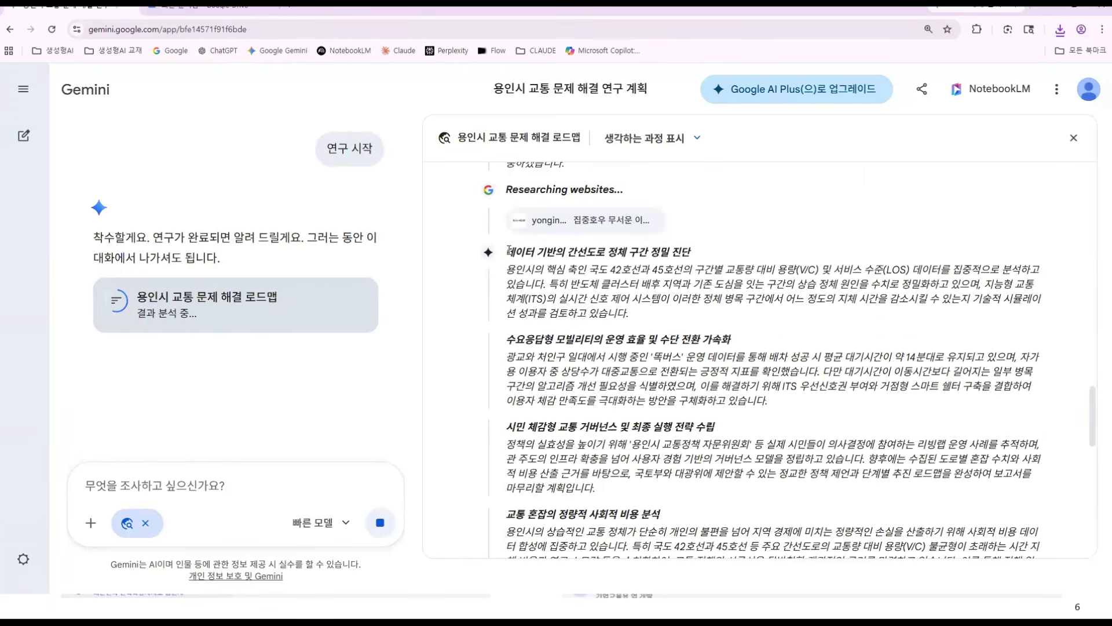
{"action": "left_click_drag", "start_coordinate": [508, 252], "coordinate": [731, 260]}
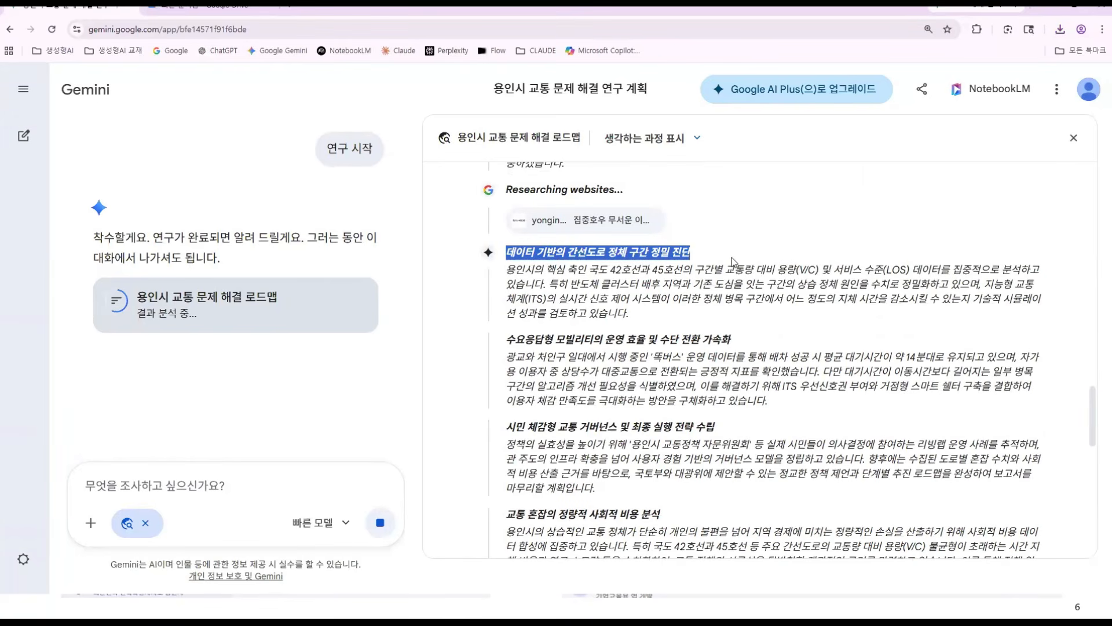
- Review the research thinking process from its latest entries back through the earlier reasoning sections and researched websites
{"action": "scroll", "coordinate": [695, 327], "scroll_direction": "down", "scroll_amount": 2}
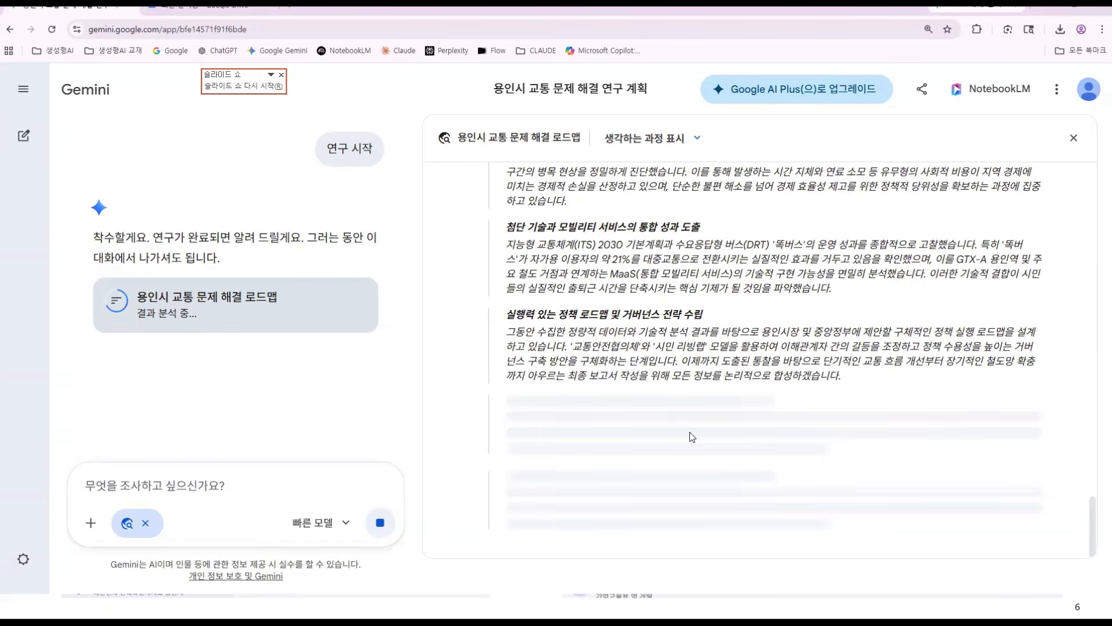
{"action": "scroll", "coordinate": [692, 436], "scroll_direction": "up", "scroll_amount": 5}
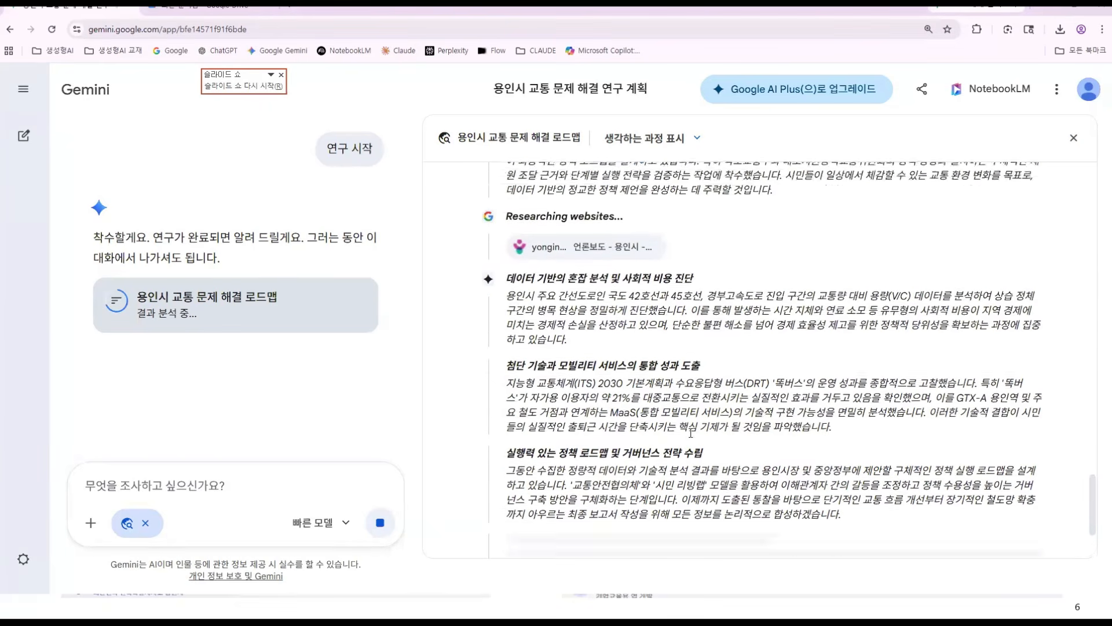
{"action": "scroll", "coordinate": [693, 436], "scroll_direction": "up", "scroll_amount": 1}
{"action": "scroll", "coordinate": [695, 440], "scroll_direction": "up", "scroll_amount": 5}
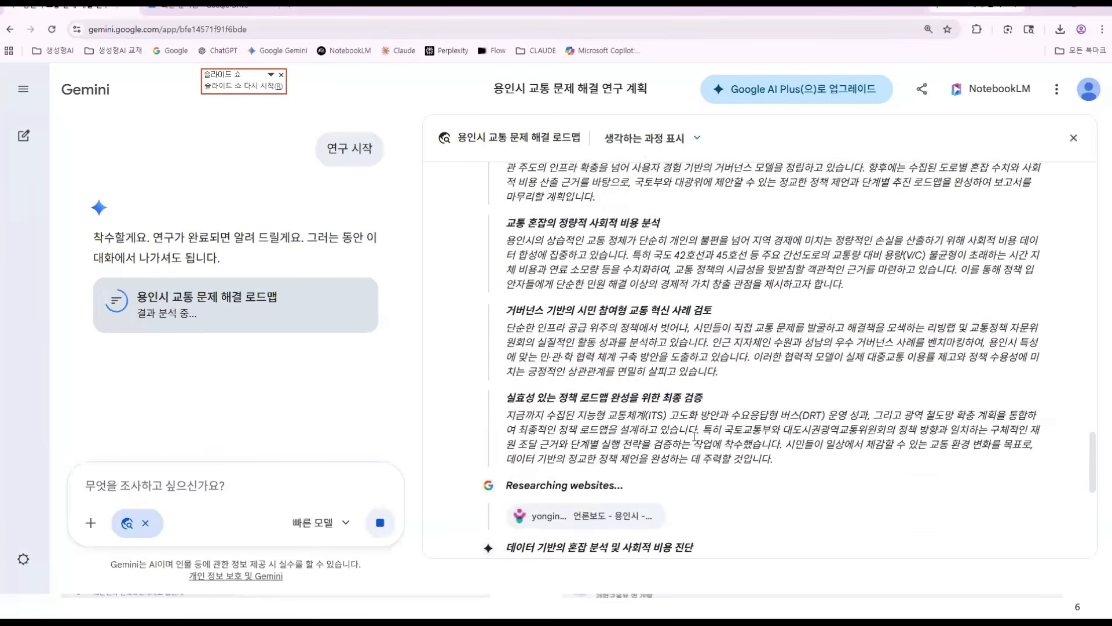
{"action": "scroll", "coordinate": [694, 436], "scroll_direction": "up", "scroll_amount": 4}
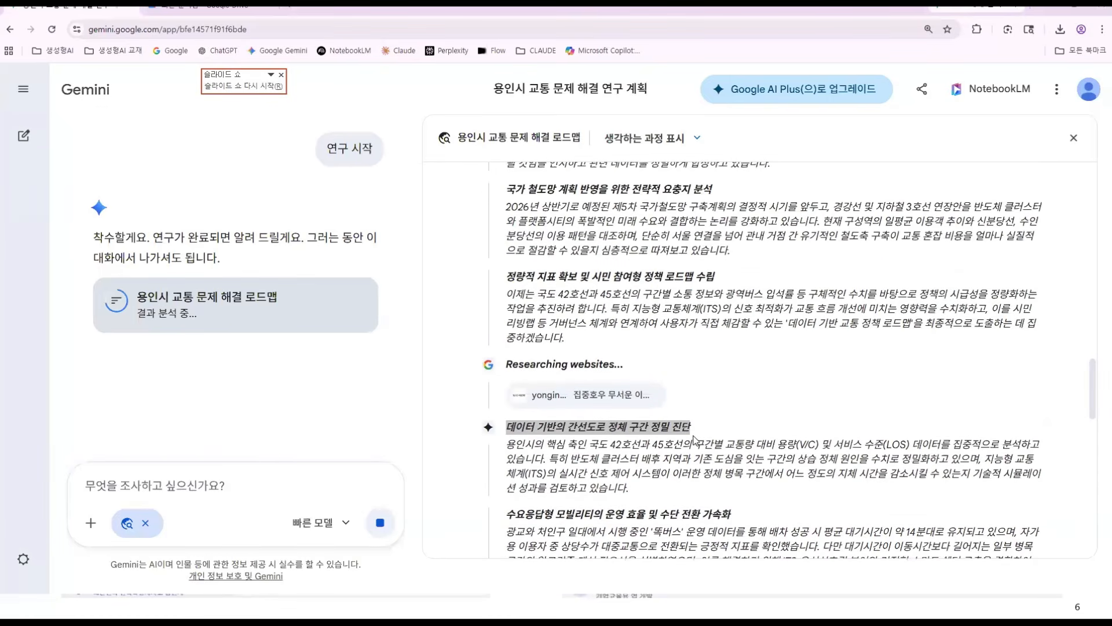
{"action": "scroll", "coordinate": [693, 439], "scroll_direction": "up", "scroll_amount": 3}
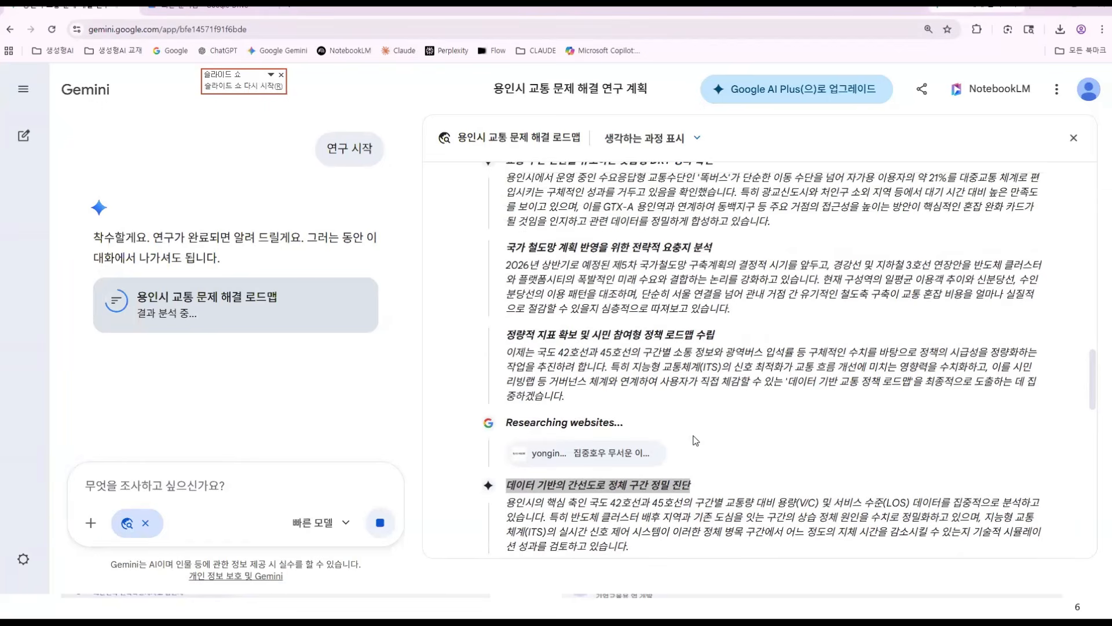
{"action": "scroll", "coordinate": [694, 440], "scroll_direction": "up", "scroll_amount": 1}
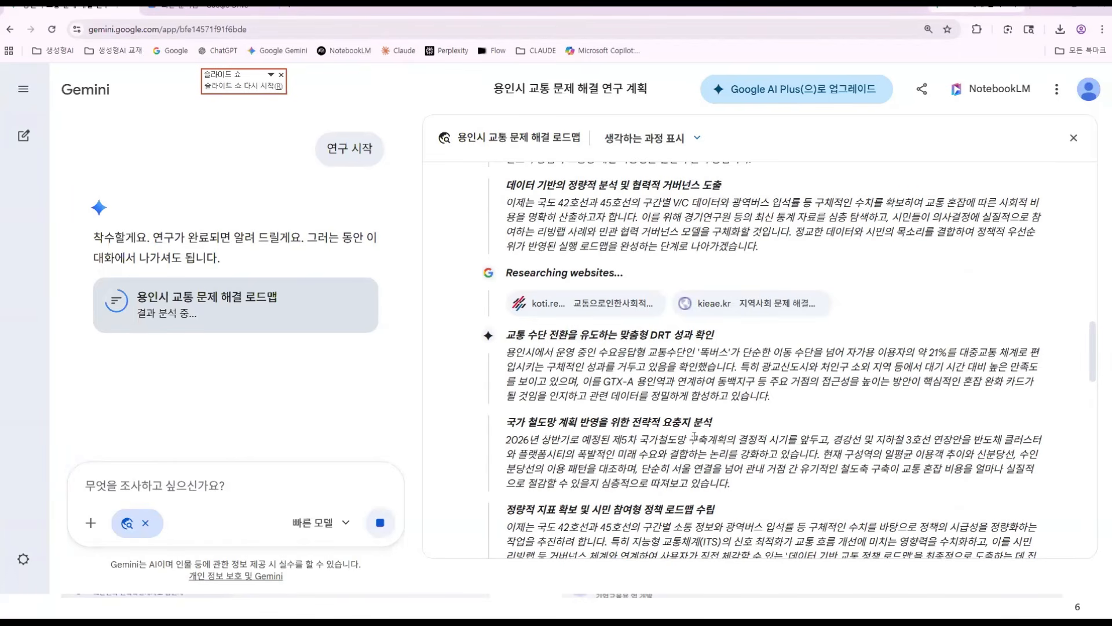
{"action": "scroll", "coordinate": [693, 437], "scroll_direction": "up", "scroll_amount": 5}
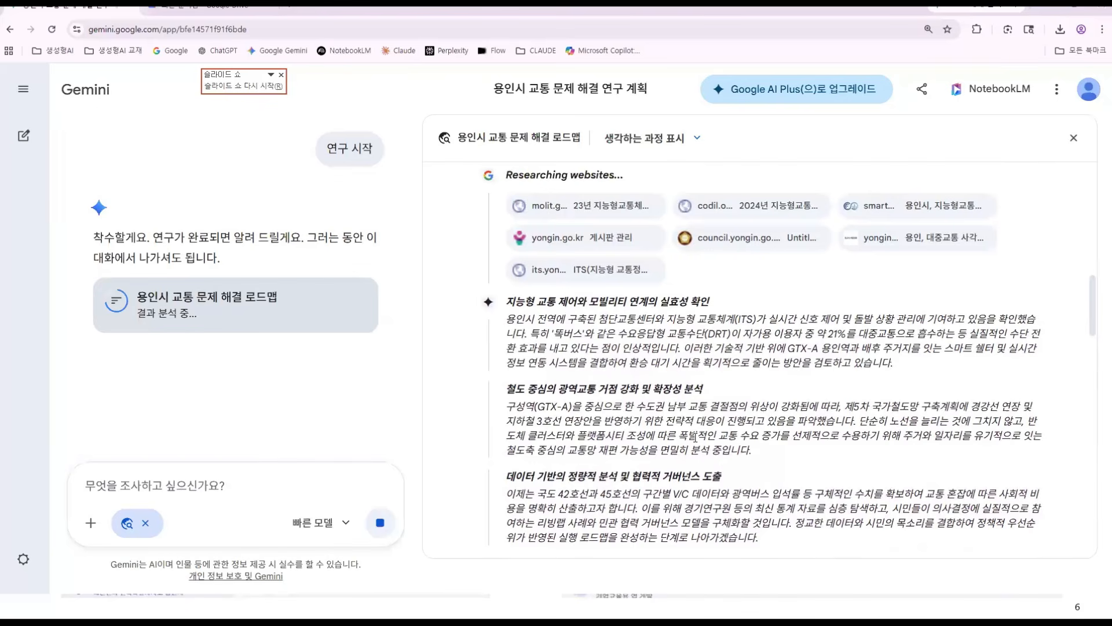
{"action": "scroll", "coordinate": [695, 438], "scroll_direction": "up", "scroll_amount": 6}
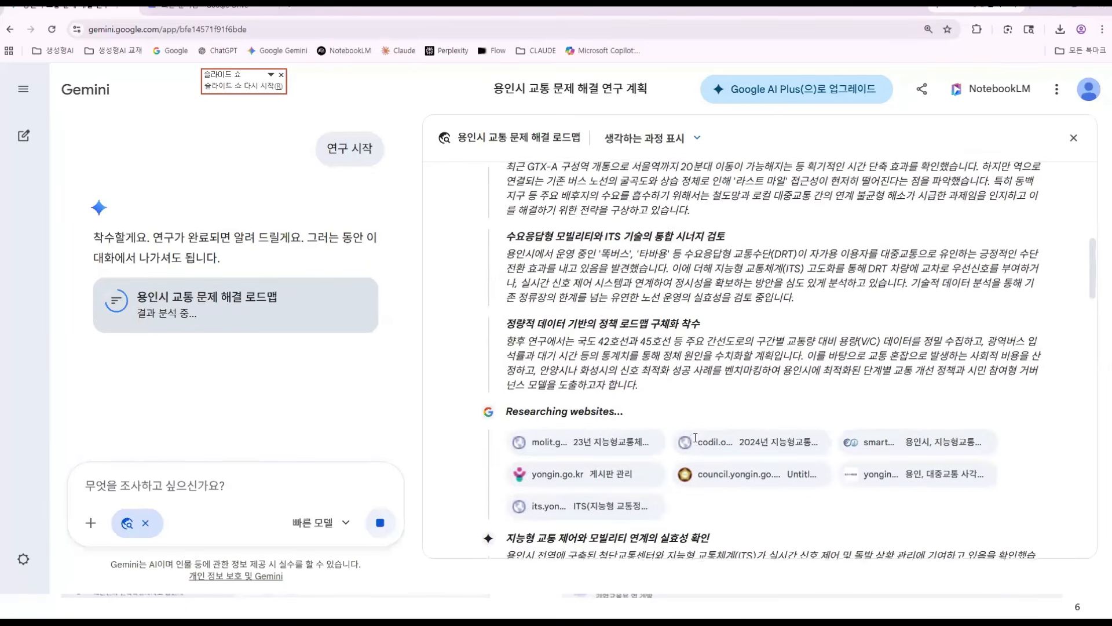
- Open the yna.co.kr article on 용인시 모현읍 '똑버스' from the researched websites, skim it, and close it
{"action": "scroll", "coordinate": [695, 437], "scroll_direction": "up", "scroll_amount": 4}
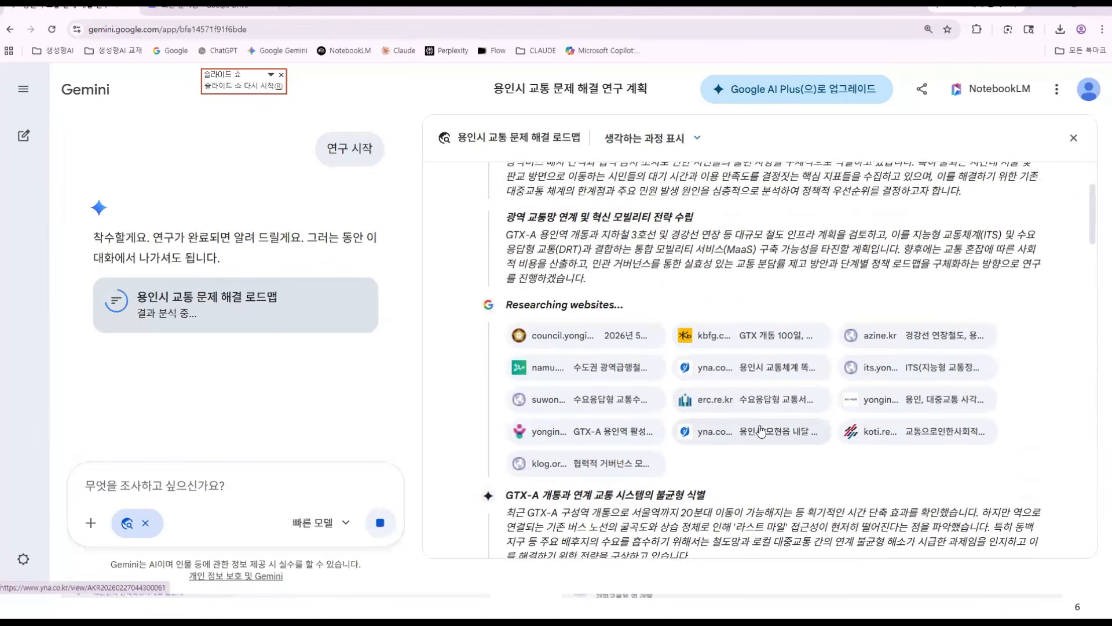
{"action": "left_click", "coordinate": [700, 437]}
{"action": "scroll", "coordinate": [689, 466], "scroll_direction": "down", "scroll_amount": 5}
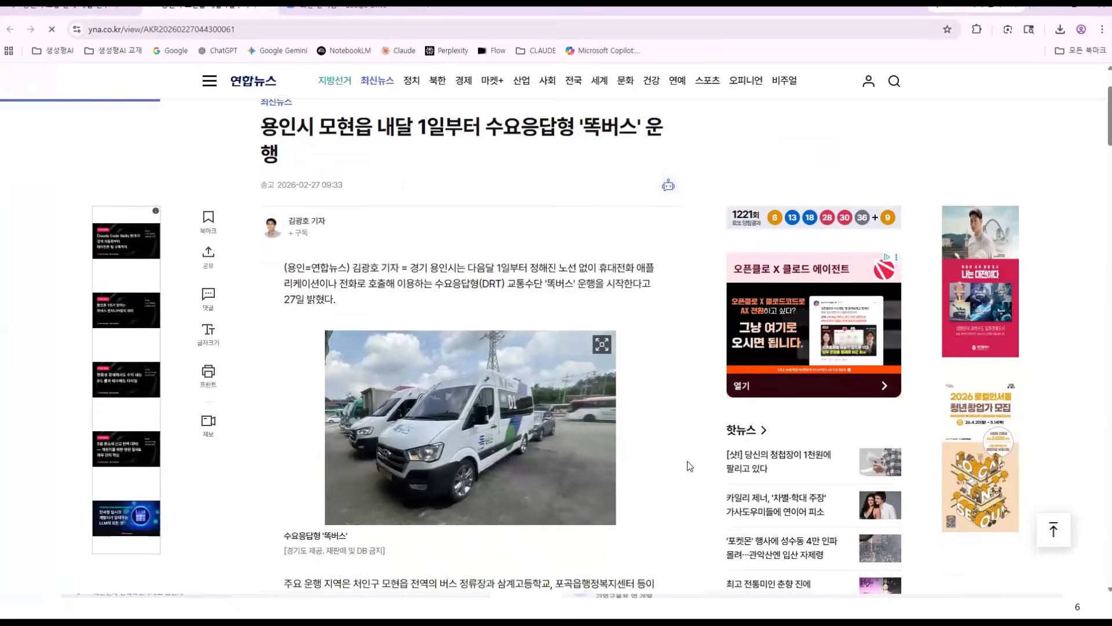
{"action": "scroll", "coordinate": [690, 467], "scroll_direction": "down", "scroll_amount": 8}
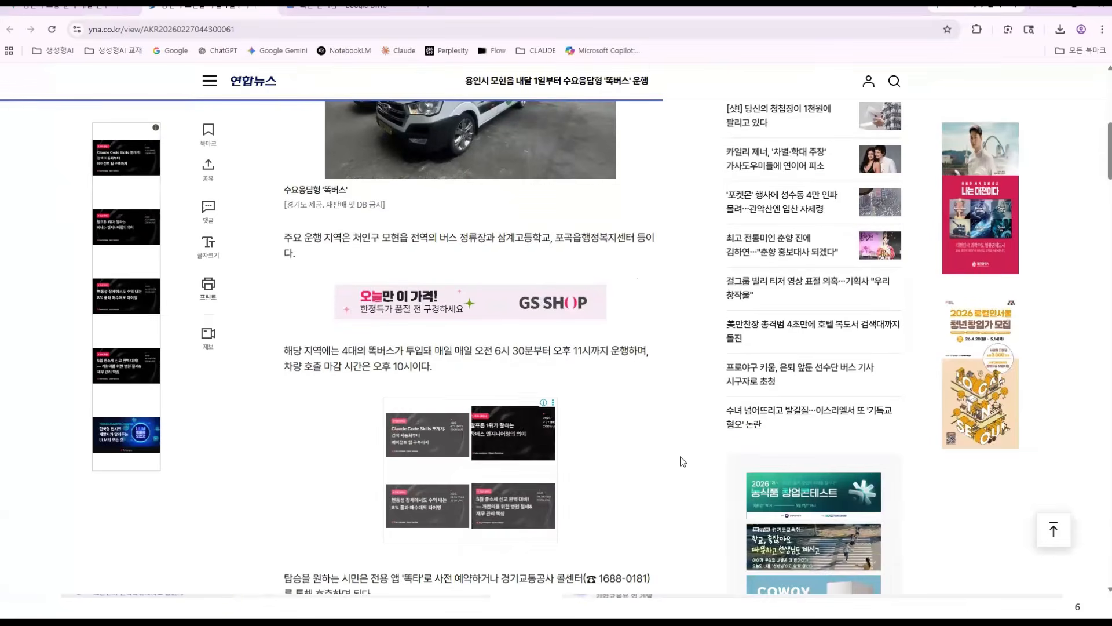
{"action": "scroll", "coordinate": [675, 466], "scroll_direction": "down", "scroll_amount": 2}
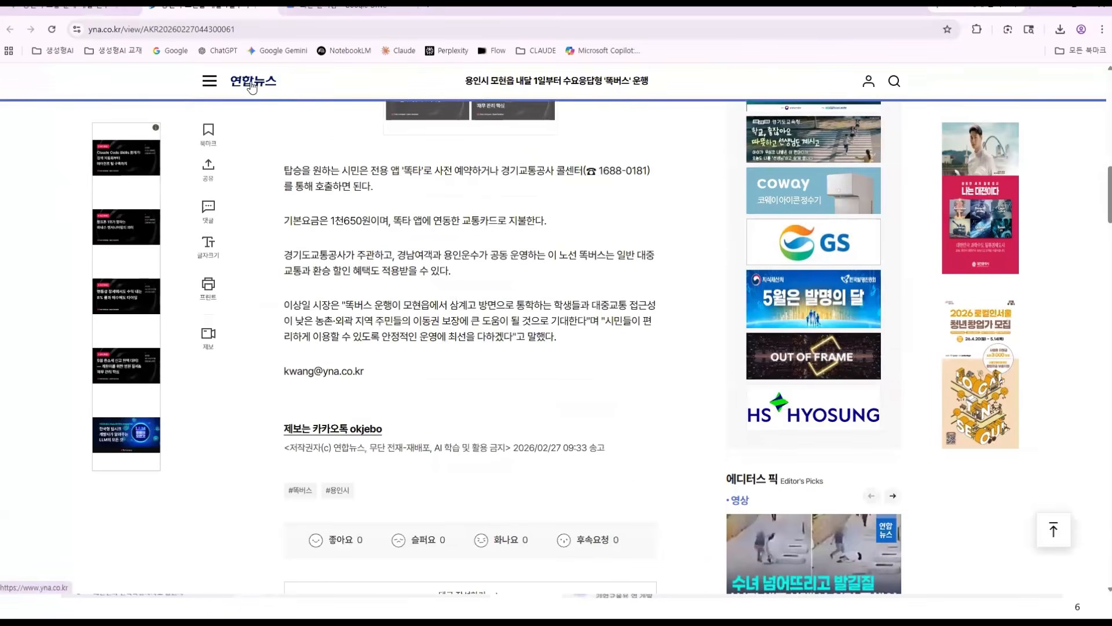
{"action": "left_click", "coordinate": [268, 6]}
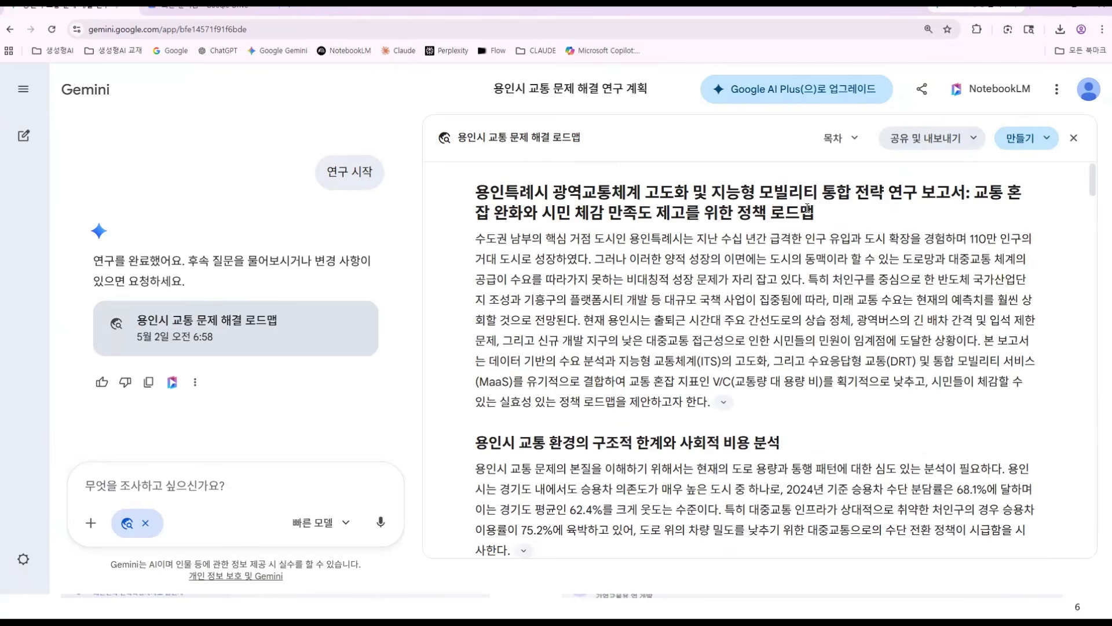
- Highlight the title of the completed research report and skim its introduction and first section
{"action": "left_click_drag", "start_coordinate": [665, 210], "coordinate": [816, 239]}
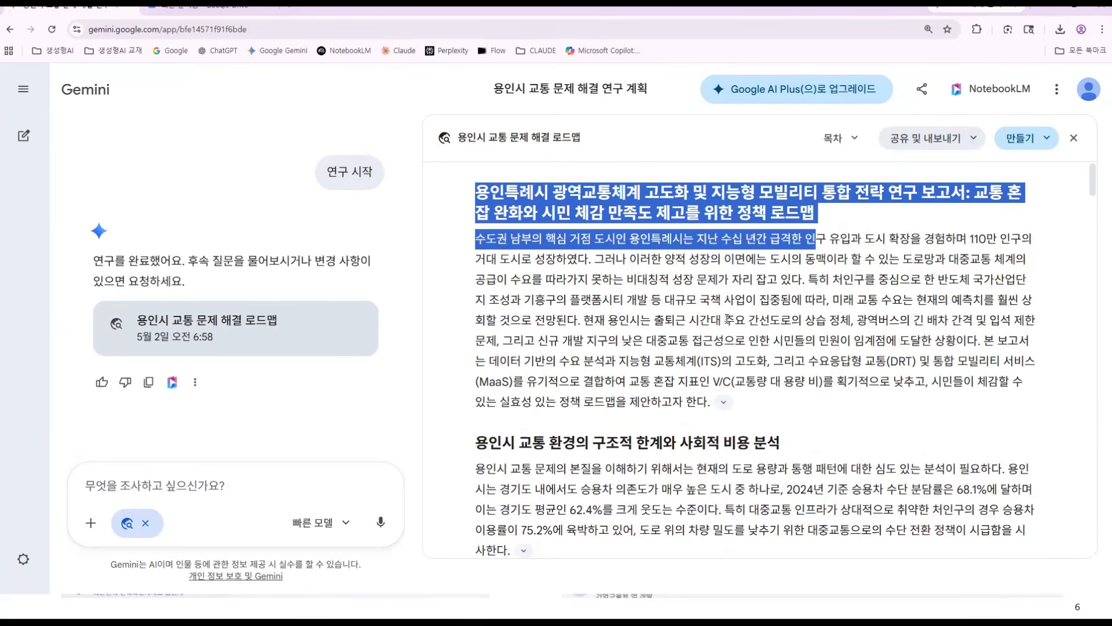
{"action": "left_click", "coordinate": [699, 348]}
{"action": "scroll", "coordinate": [698, 348], "scroll_direction": "down", "scroll_amount": 2}
{"action": "scroll", "coordinate": [698, 348], "scroll_direction": "down", "scroll_amount": 3}
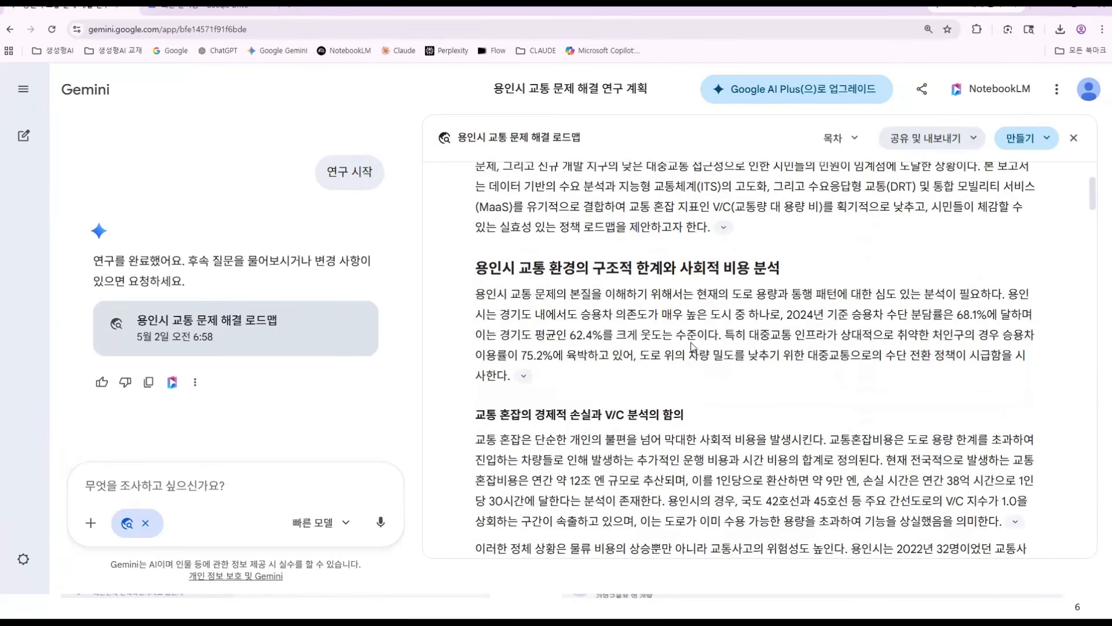
{"action": "scroll", "coordinate": [692, 344], "scroll_direction": "up", "scroll_amount": 3}
{"action": "scroll", "coordinate": [690, 343], "scroll_direction": "up", "scroll_amount": 1}
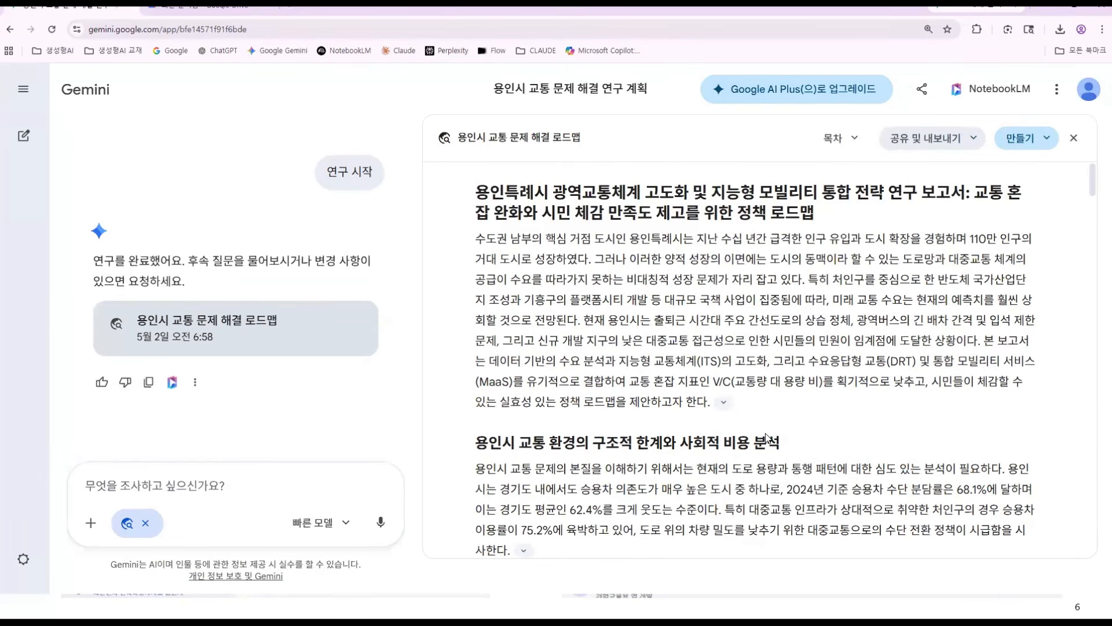
- Skim the full report down to the list 보고서에서 사용된 소스, check the sources, and go back through the body
{"action": "scroll", "coordinate": [765, 437], "scroll_direction": "down", "scroll_amount": 15}
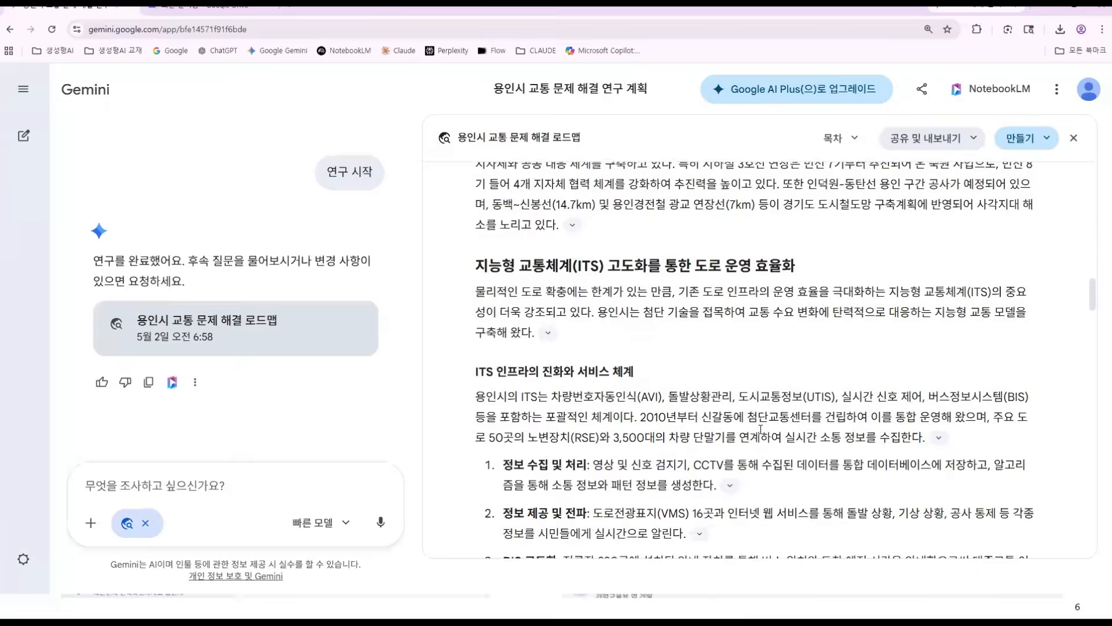
{"action": "scroll", "coordinate": [761, 428], "scroll_direction": "down", "scroll_amount": 15}
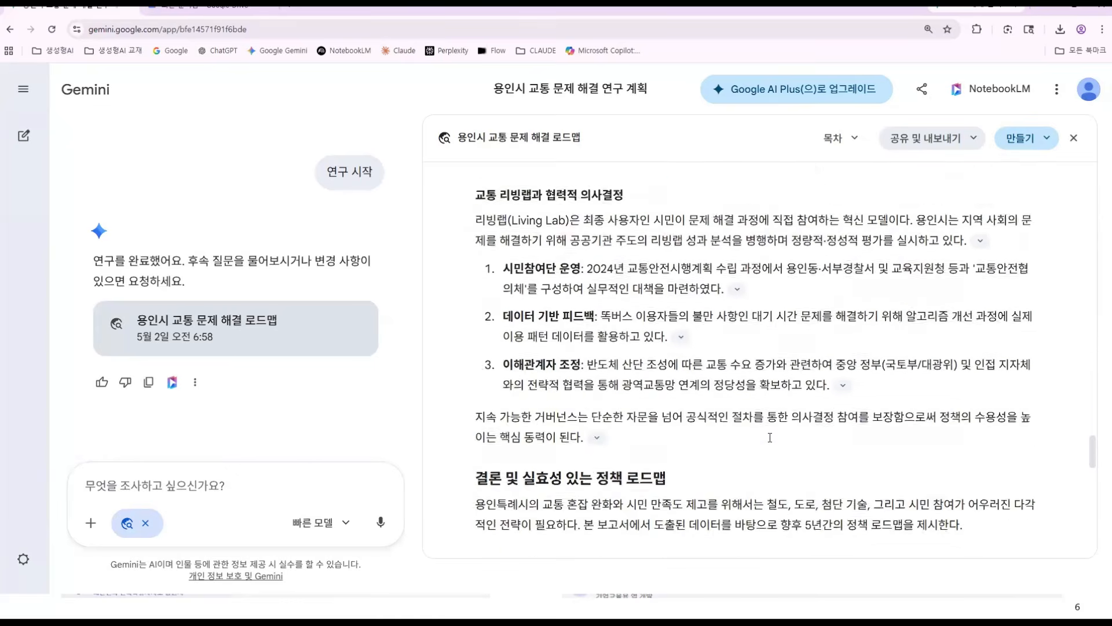
{"action": "scroll", "coordinate": [768, 438], "scroll_direction": "down", "scroll_amount": 10}
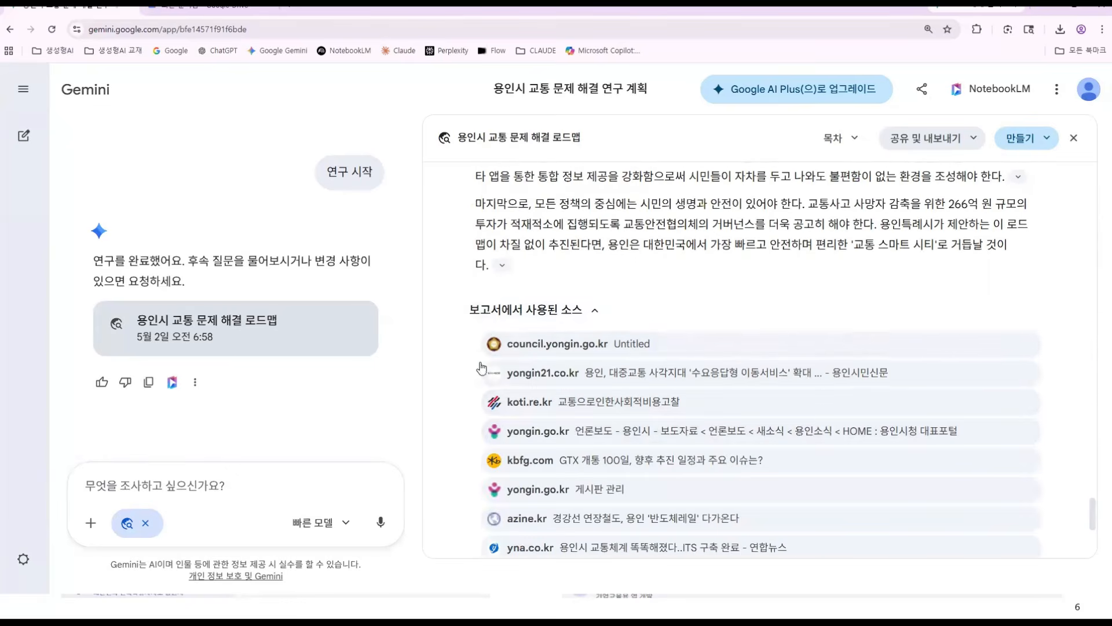
{"action": "scroll", "coordinate": [486, 347], "scroll_direction": "down", "scroll_amount": 3}
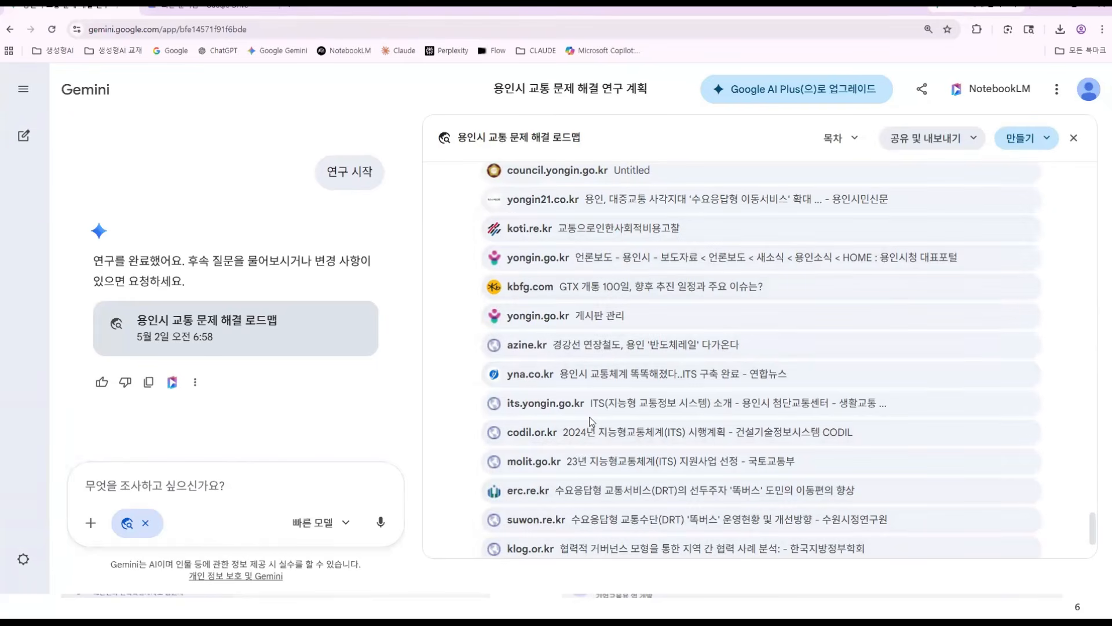
{"action": "scroll", "coordinate": [591, 421], "scroll_direction": "up", "scroll_amount": 2}
{"action": "scroll", "coordinate": [590, 422], "scroll_direction": "up", "scroll_amount": 10}
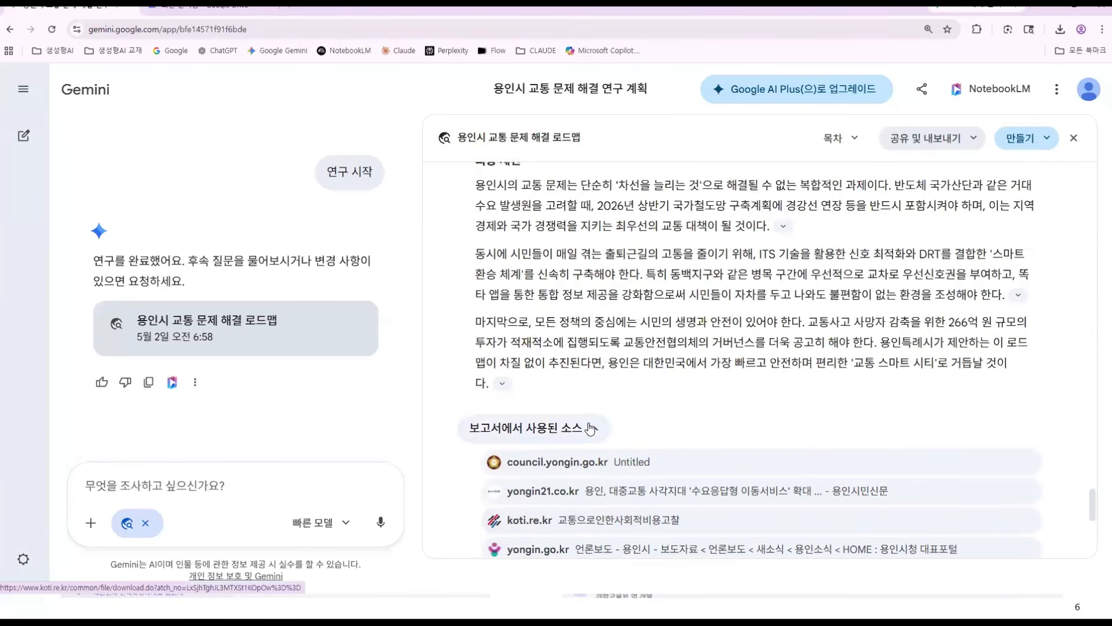
{"action": "scroll", "coordinate": [579, 432], "scroll_direction": "up", "scroll_amount": 10}
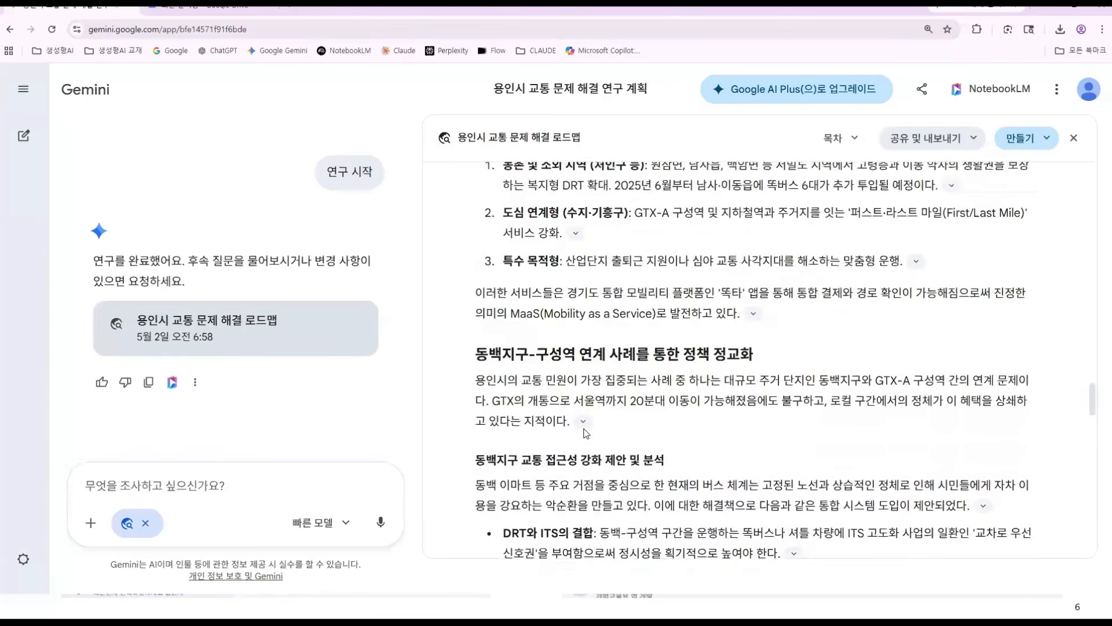
{"action": "scroll", "coordinate": [586, 431], "scroll_direction": "up", "scroll_amount": 10}
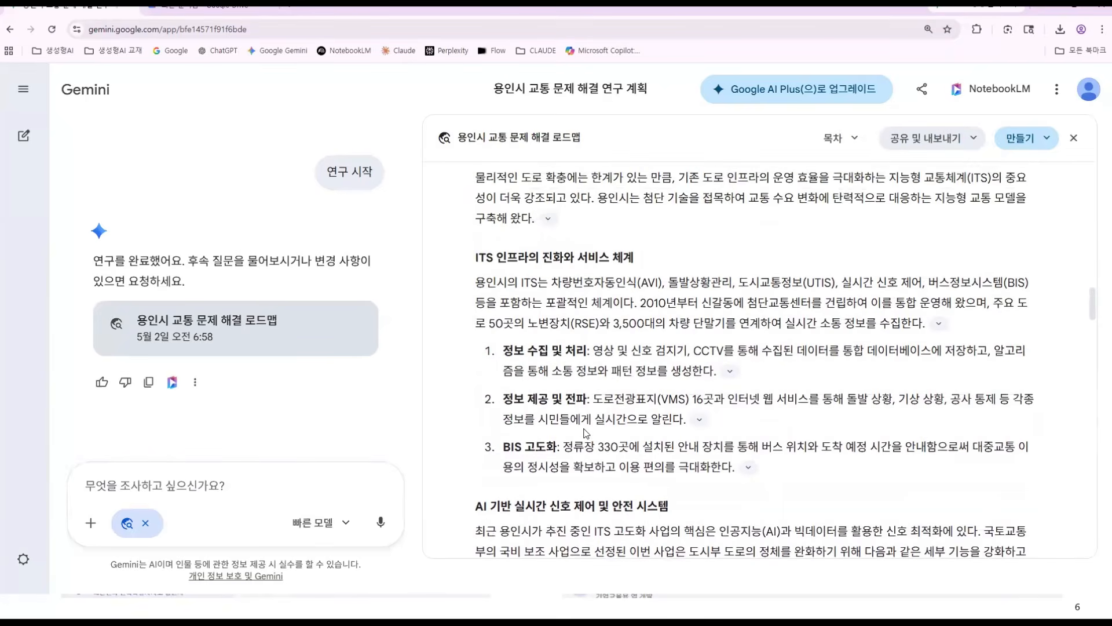
{"action": "scroll", "coordinate": [585, 433], "scroll_direction": "up", "scroll_amount": 10}
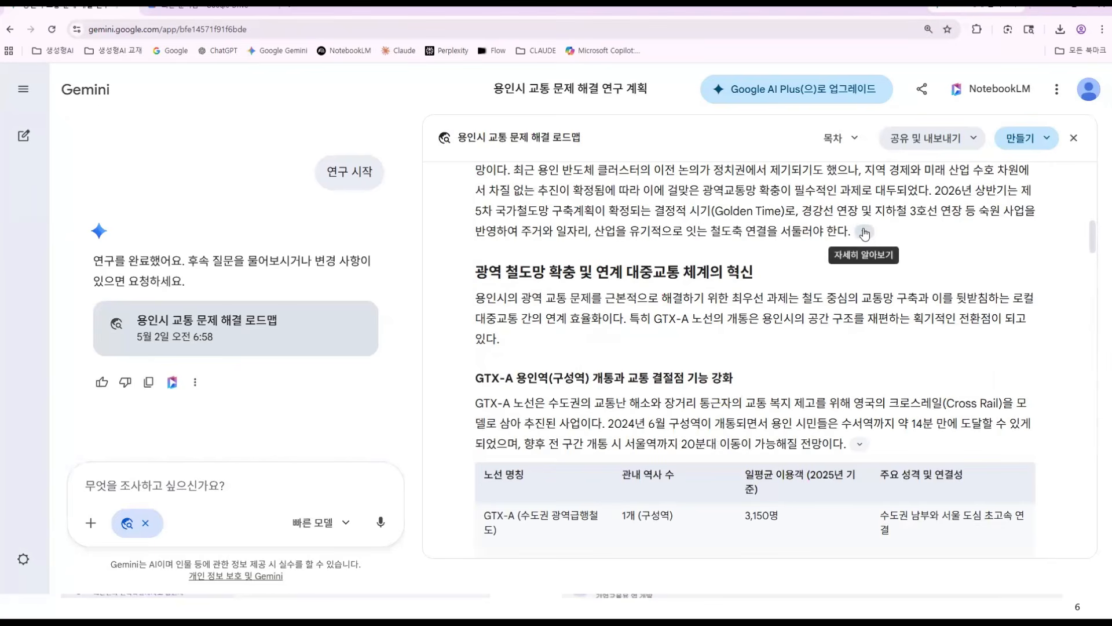
- Expand the source citations for the demand-change paragraph, the traffic-accident paragraph, and the 교통 혼잡의 경제적 손실과 V/C 분석의 함의 paragraph
{"action": "left_click", "coordinate": [863, 231]}
{"action": "scroll", "coordinate": [758, 317], "scroll_direction": "up", "scroll_amount": 2}
{"action": "scroll", "coordinate": [669, 338], "scroll_direction": "up", "scroll_amount": 1}
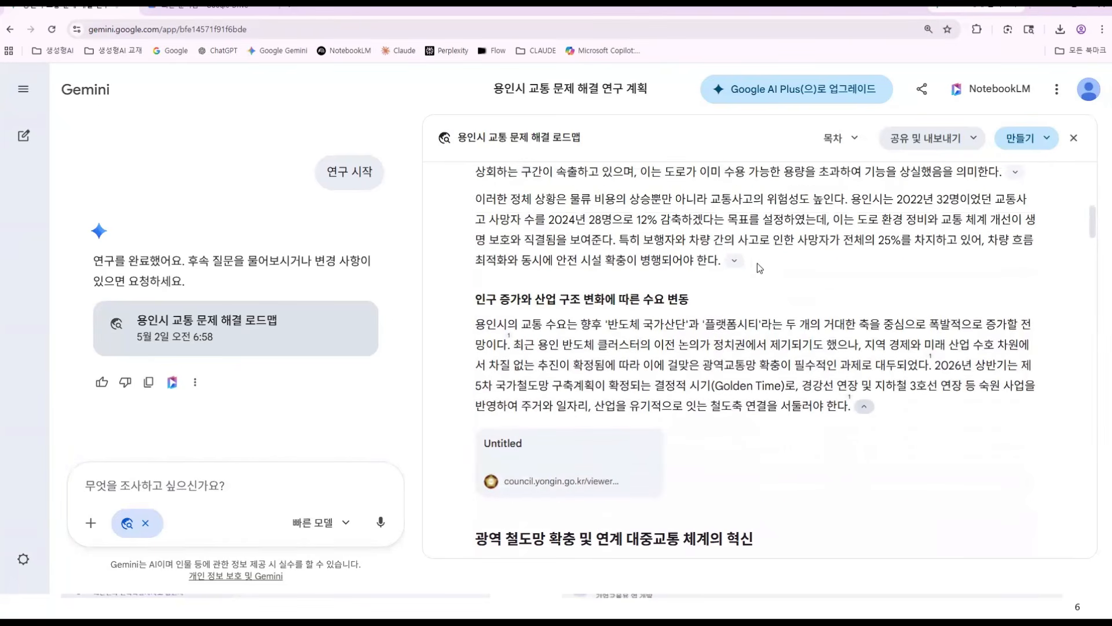
{"action": "left_click", "coordinate": [734, 261]}
{"action": "scroll", "coordinate": [570, 409], "scroll_direction": "up", "scroll_amount": 3}
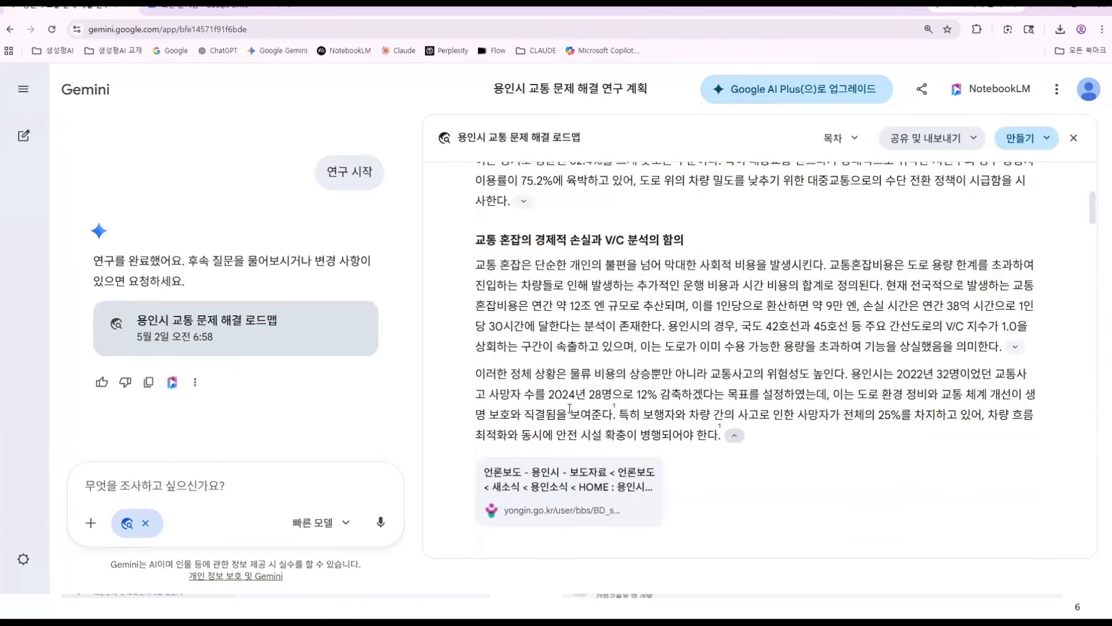
{"action": "scroll", "coordinate": [570, 409], "scroll_direction": "down", "scroll_amount": 1}
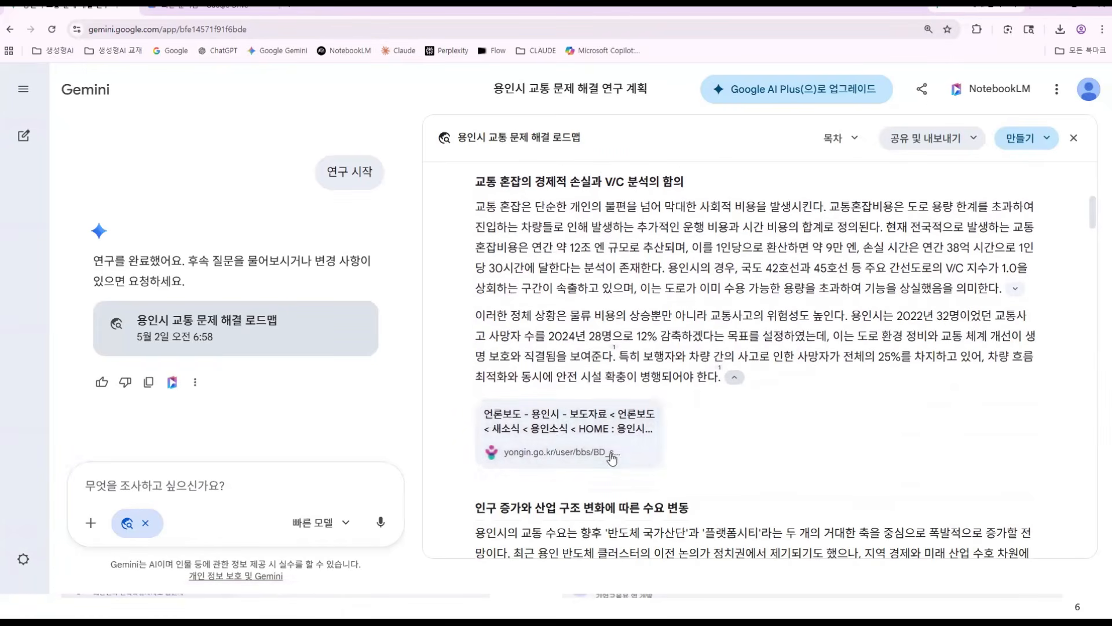
{"action": "left_click", "coordinate": [1015, 289]}
{"action": "scroll", "coordinate": [635, 384], "scroll_direction": "up", "scroll_amount": 2}
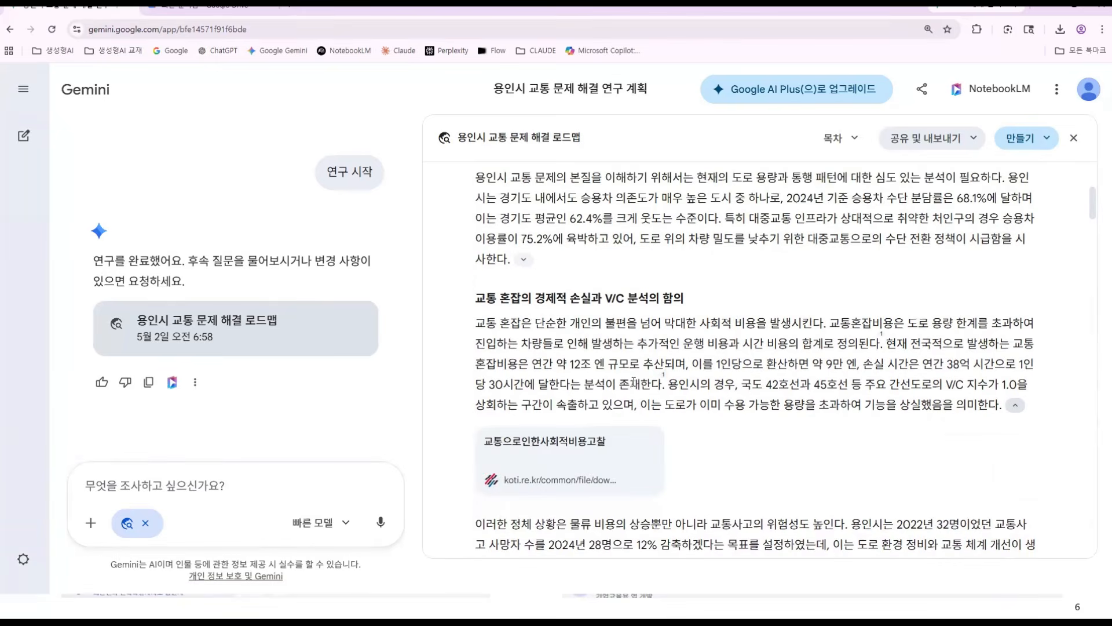
- Export the 용인시 교통 문제 해결 로드맵 report to Google Docs and return to the Gemini conversation
{"action": "scroll", "coordinate": [632, 381], "scroll_direction": "up", "scroll_amount": 5}
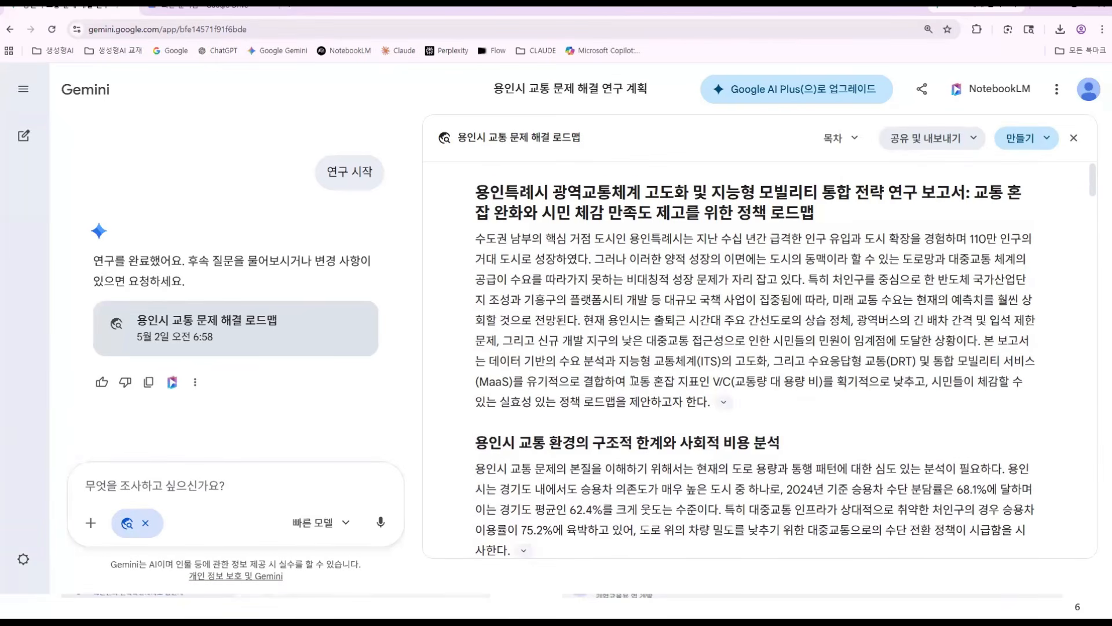
{"action": "scroll", "coordinate": [633, 380], "scroll_direction": "down", "scroll_amount": 10}
{"action": "scroll", "coordinate": [632, 380], "scroll_direction": "up", "scroll_amount": 2}
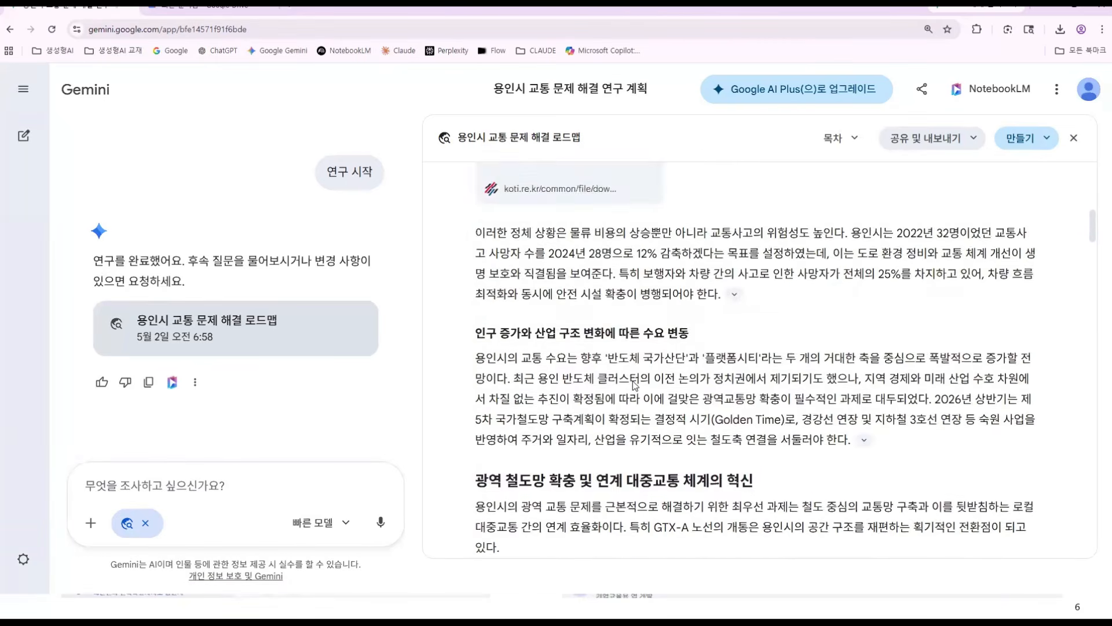
{"action": "scroll", "coordinate": [633, 381], "scroll_direction": "up", "scroll_amount": 8}
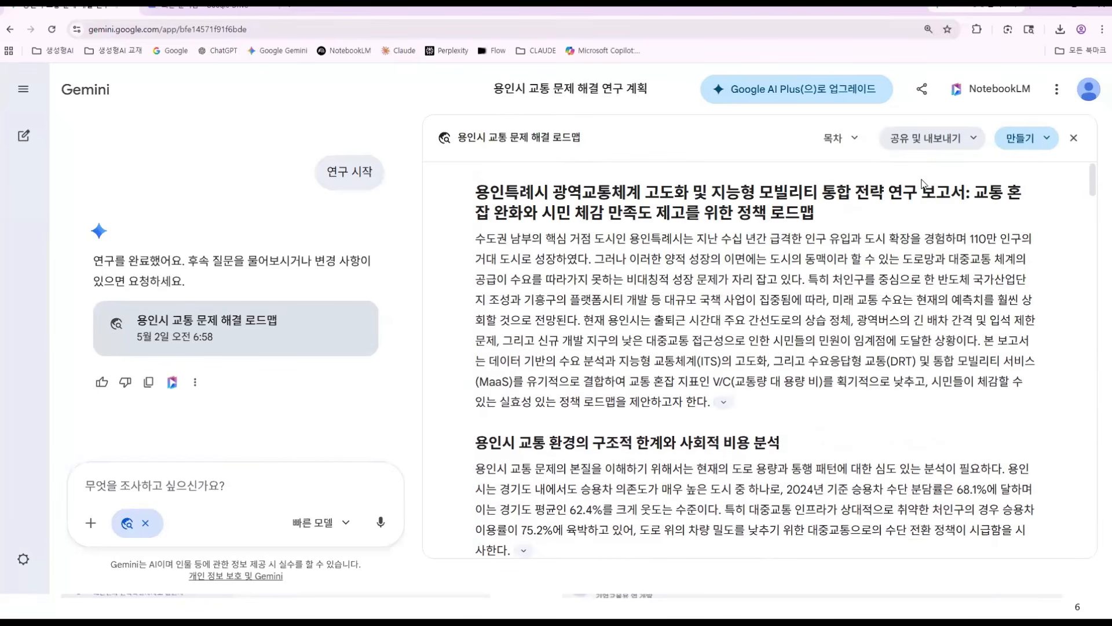
{"action": "left_click", "coordinate": [940, 139]}
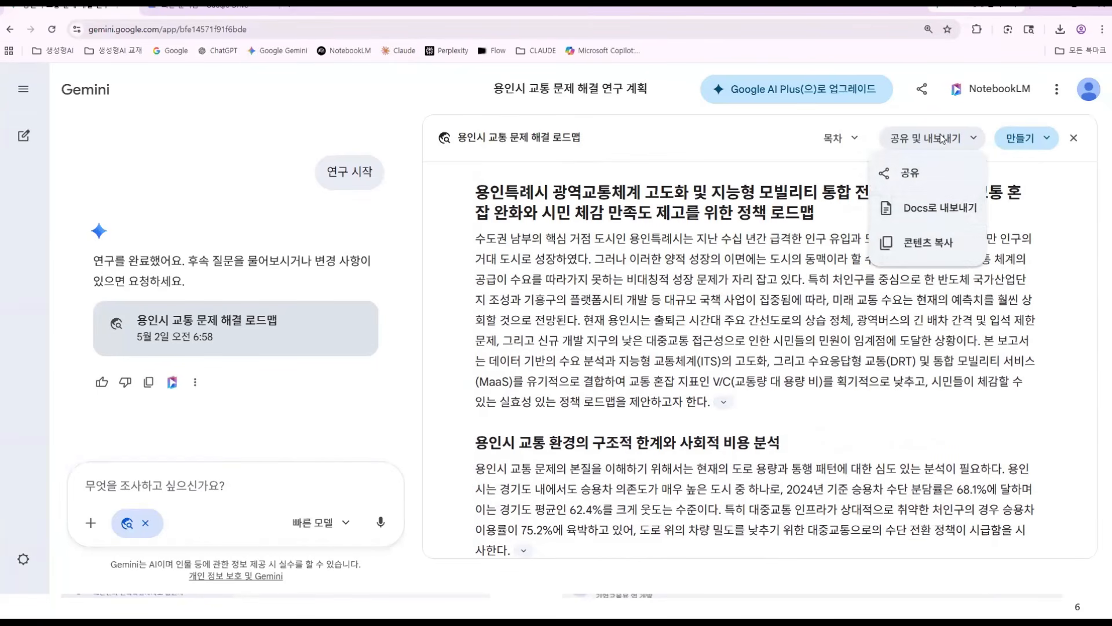
{"action": "left_click", "coordinate": [939, 212]}
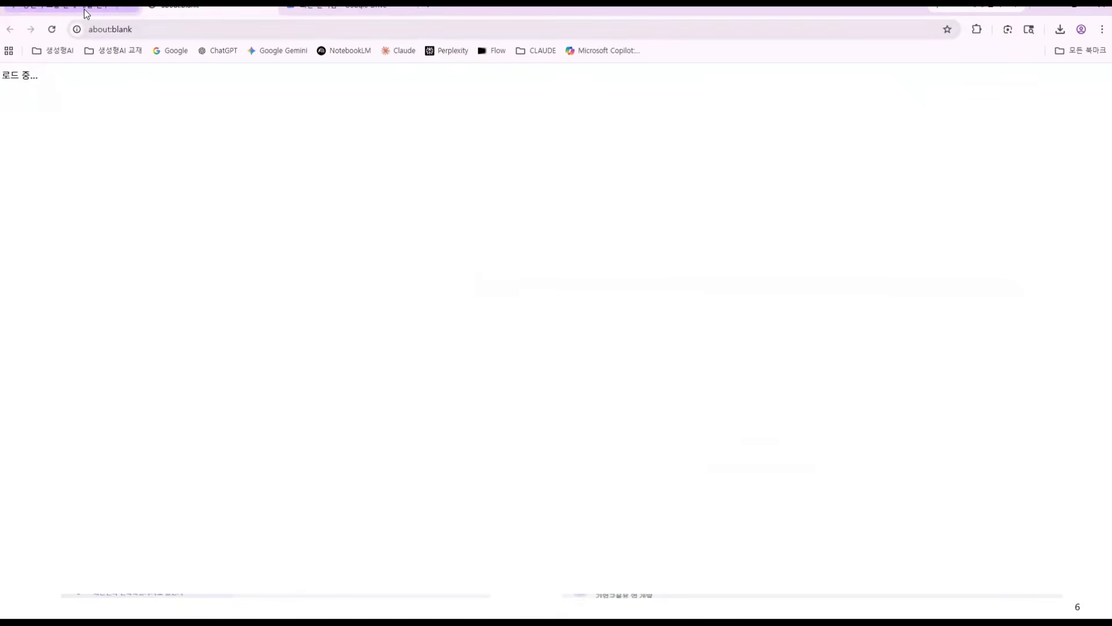
{"action": "mouse_move", "coordinate": [84, 9]}
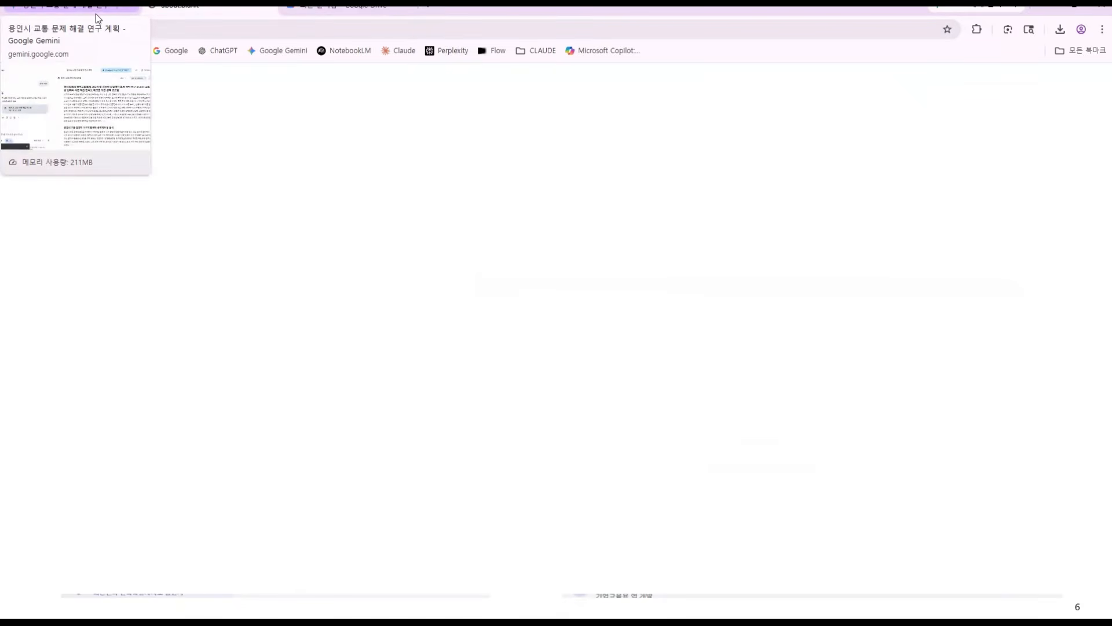
{"action": "left_click", "coordinate": [88, 13]}
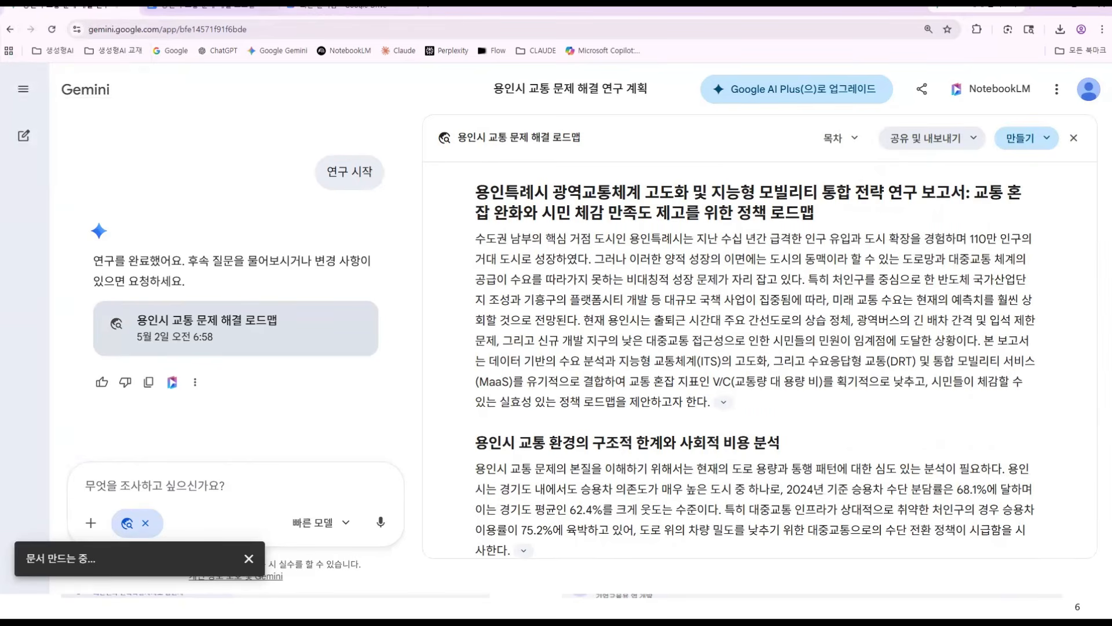
- Switch to the exported Google Docs document 용인시 교통 문제 해결 로드맵 and skim from its introduction to the second page
{"action": "left_click", "coordinate": [184, 13]}
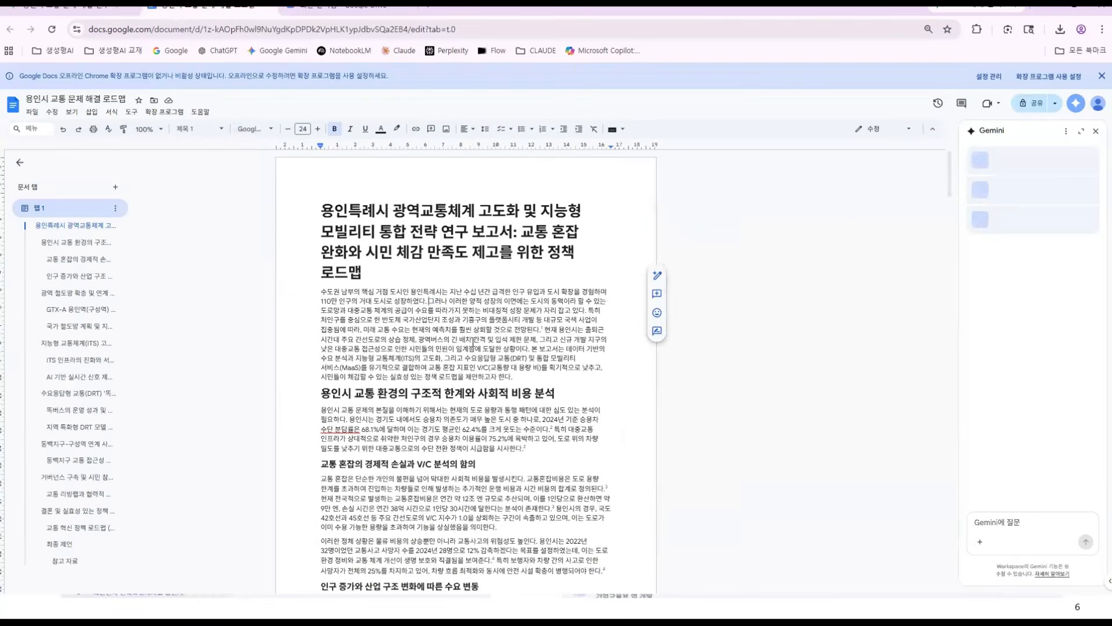
{"action": "left_click_drag", "start_coordinate": [430, 300], "coordinate": [498, 377]}
{"action": "left_click", "coordinate": [448, 398]}
{"action": "scroll", "coordinate": [446, 398], "scroll_direction": "down", "scroll_amount": 3}
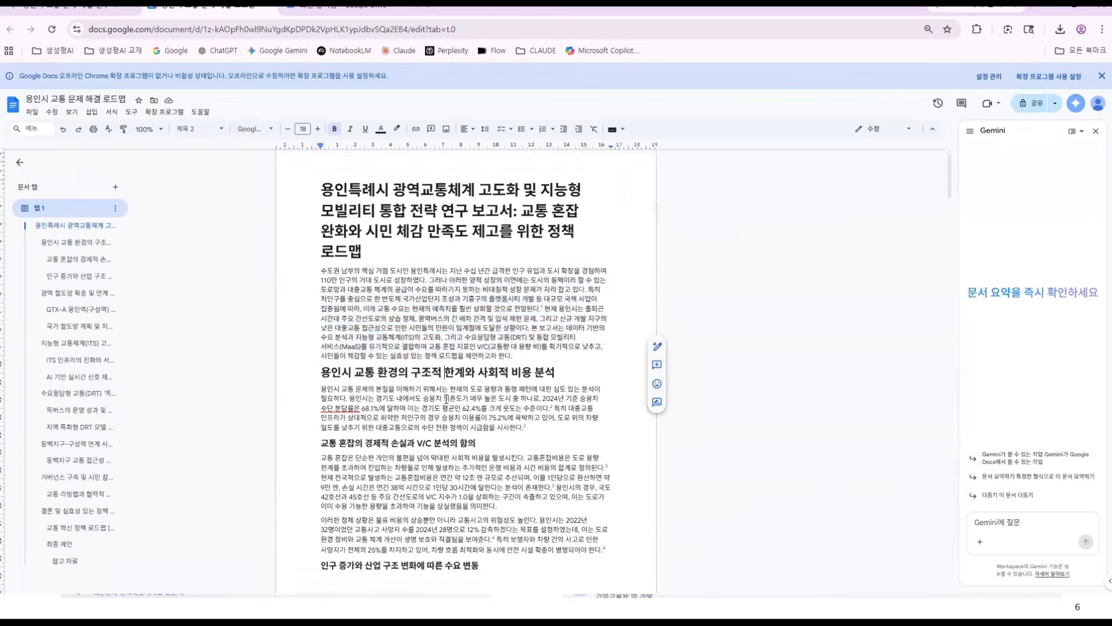
{"action": "scroll", "coordinate": [440, 395], "scroll_direction": "down", "scroll_amount": 2}
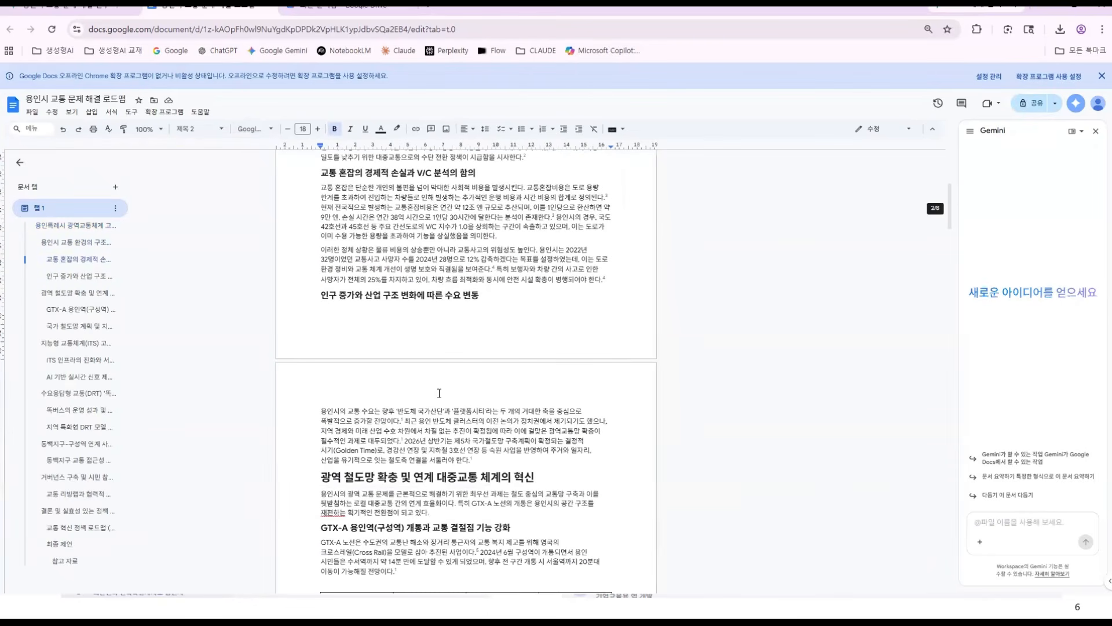
- Download the exported report as a Microsoft Word (.docx) file
{"action": "left_click", "coordinate": [32, 112]}
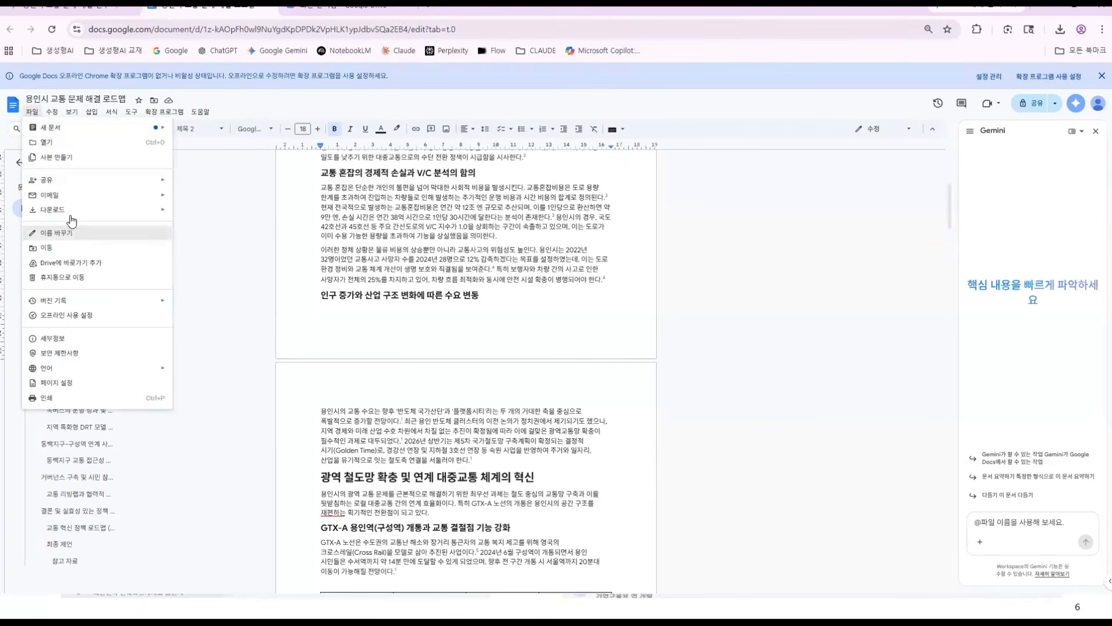
{"action": "mouse_move", "coordinate": [74, 212]}
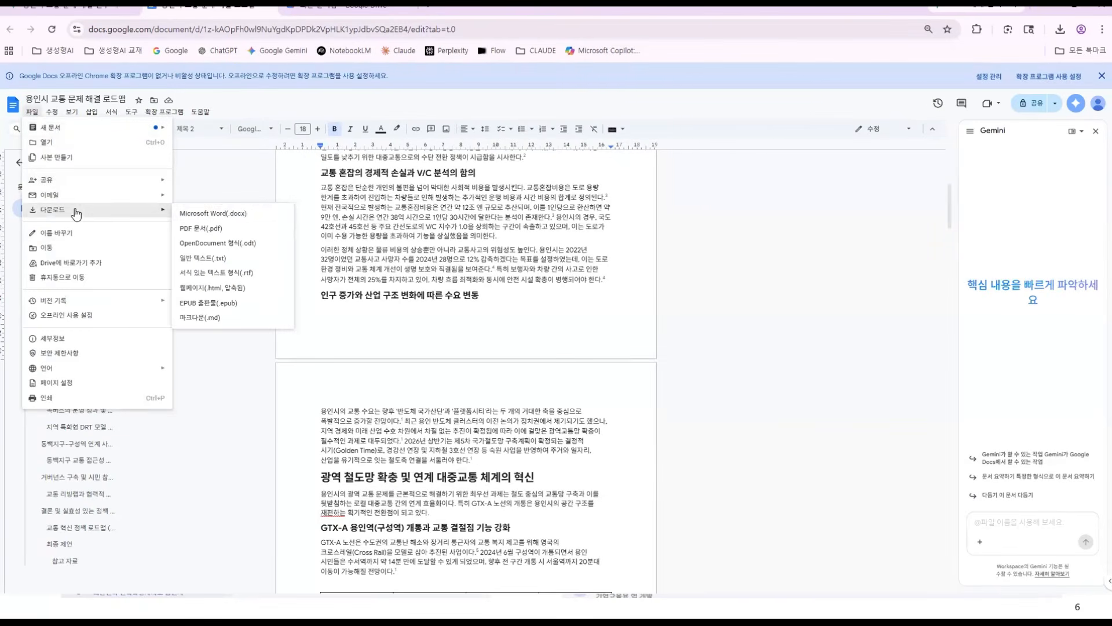
{"action": "left_click", "coordinate": [201, 214]}
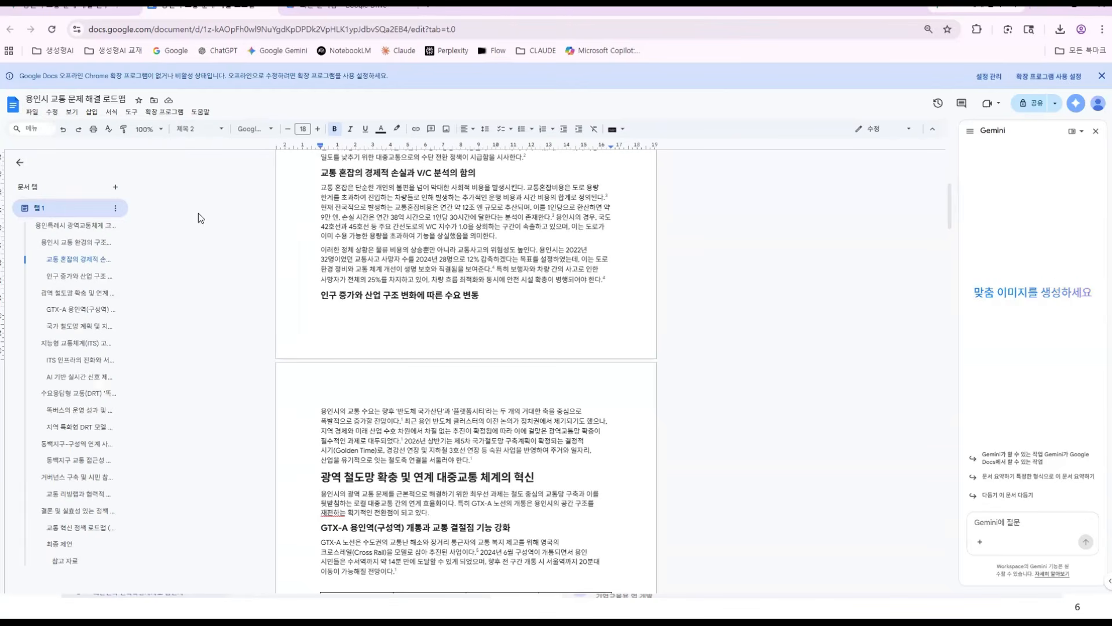
- Return to the Gemini conversation and generate a web page (웹페이지) from the 용인시 교통 문제 해결 로드맵 report
{"action": "left_click", "coordinate": [64, 6]}
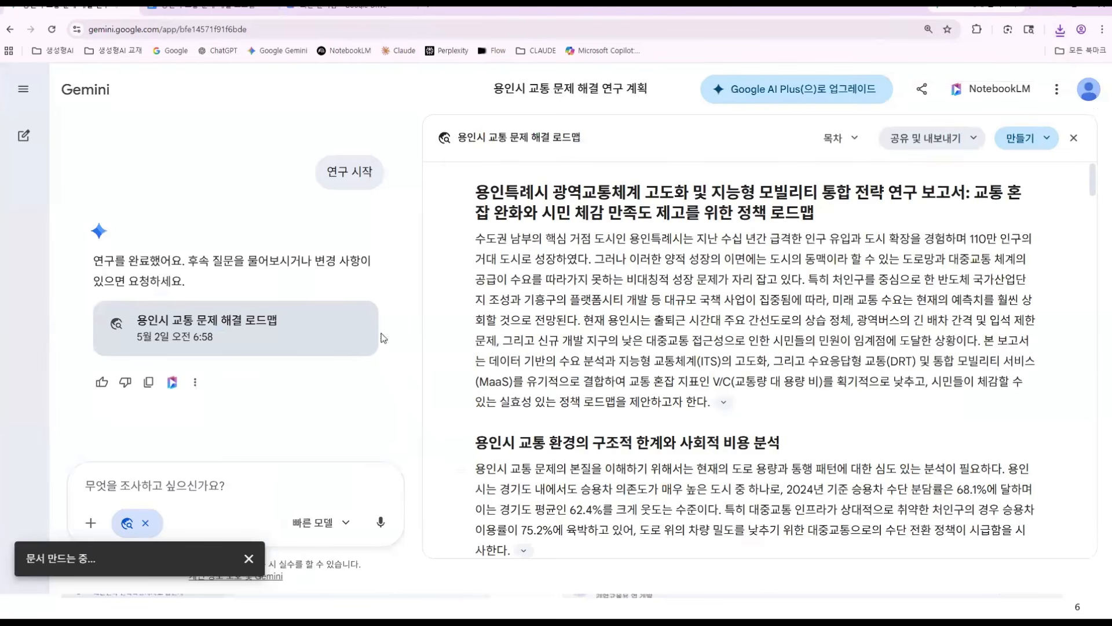
{"action": "left_click", "coordinate": [1020, 138]}
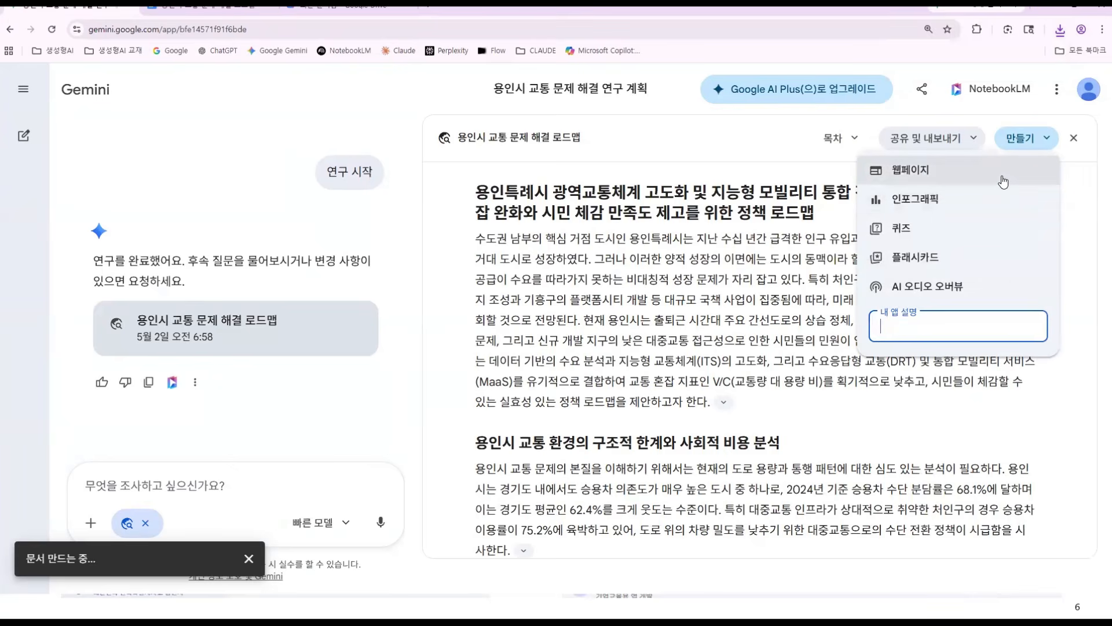
{"action": "left_click", "coordinate": [1003, 180]}
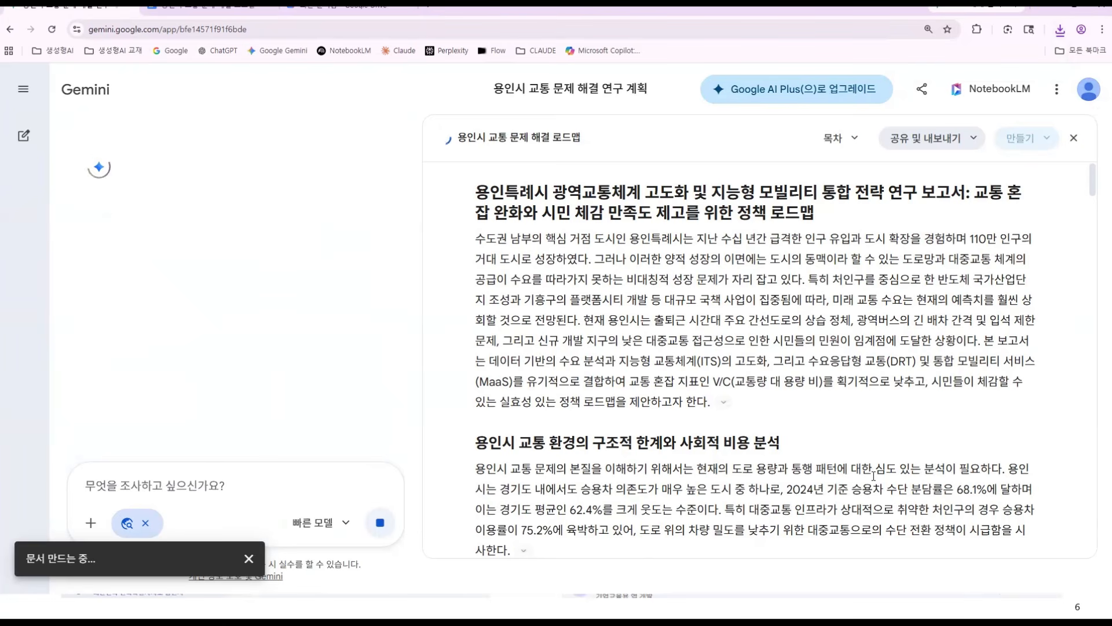
- Examine the web page's HTML code as it is generated, down to the KPI cards section and back to the first line
{"action": "scroll", "coordinate": [873, 476], "scroll_direction": "down", "scroll_amount": 2}
{"action": "scroll", "coordinate": [874, 476], "scroll_direction": "down", "scroll_amount": 3}
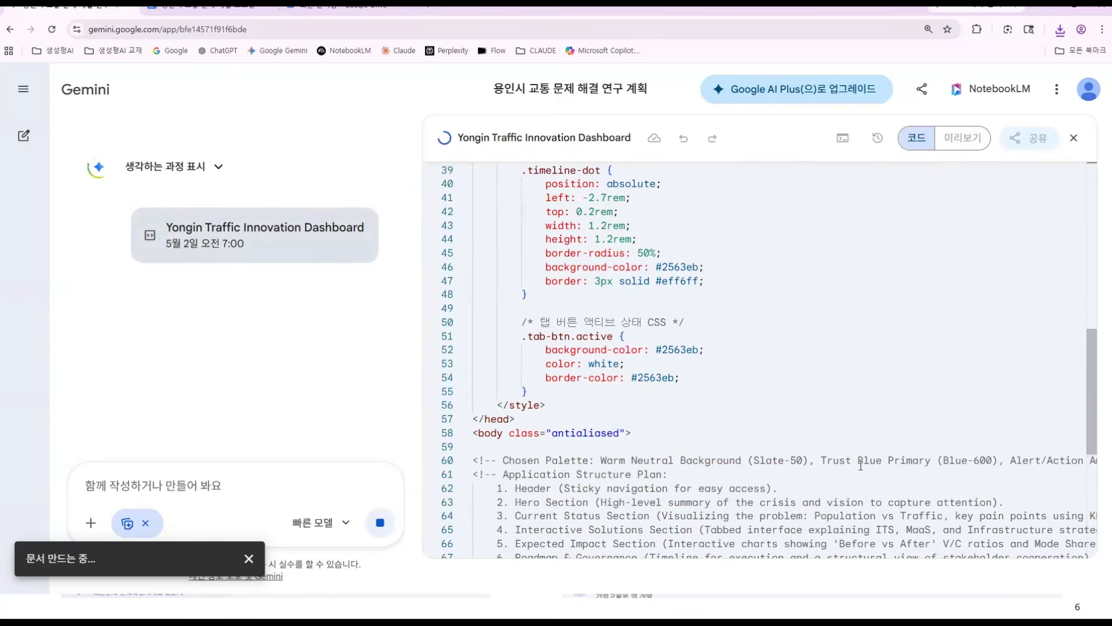
{"action": "scroll", "coordinate": [861, 466], "scroll_direction": "down", "scroll_amount": 3}
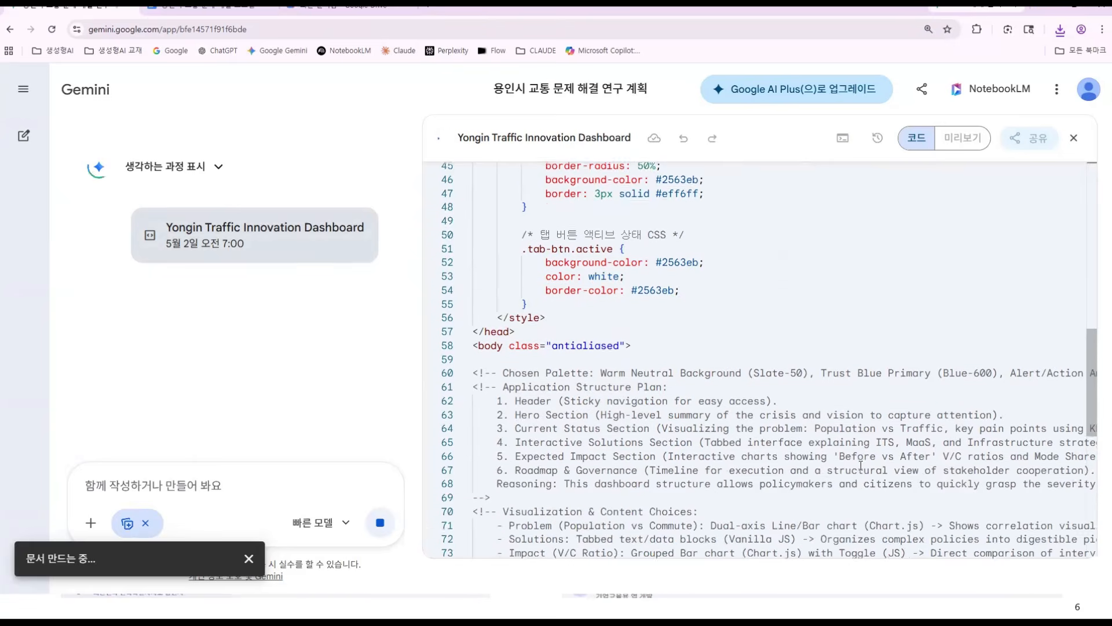
{"action": "scroll", "coordinate": [860, 465], "scroll_direction": "down", "scroll_amount": 4}
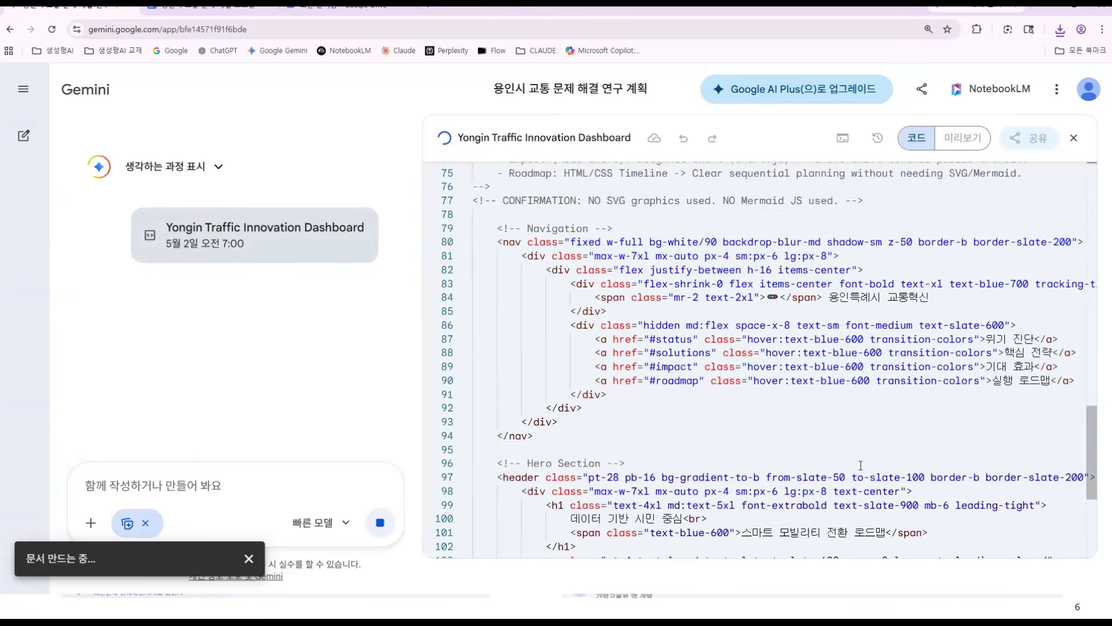
{"action": "scroll", "coordinate": [861, 465], "scroll_direction": "down", "scroll_amount": 6}
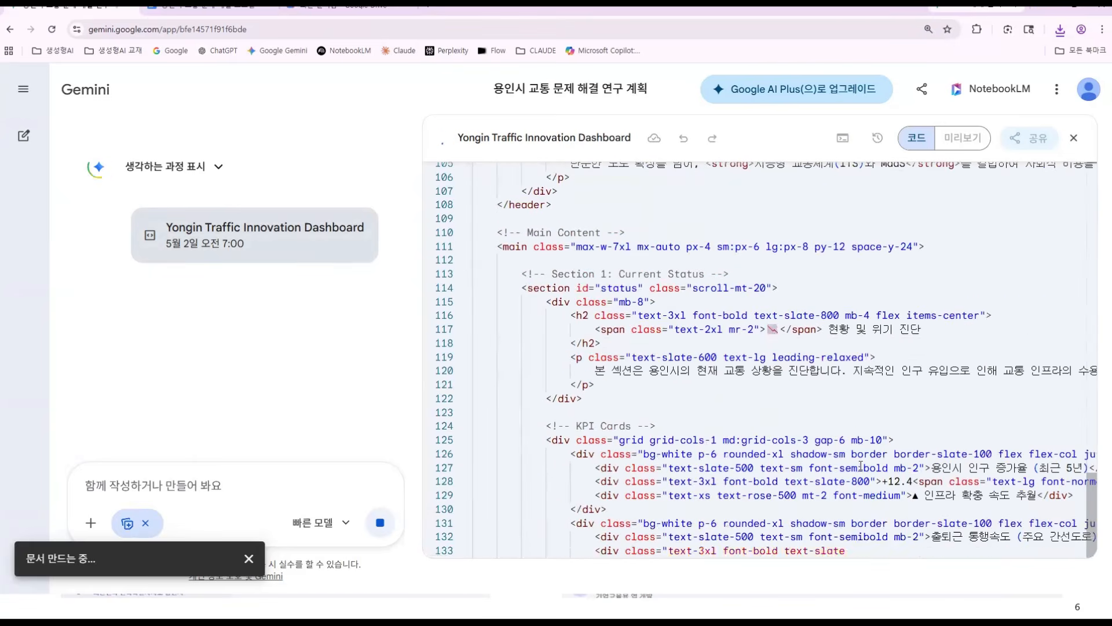
{"action": "scroll", "coordinate": [861, 465], "scroll_direction": "up", "scroll_amount": 4}
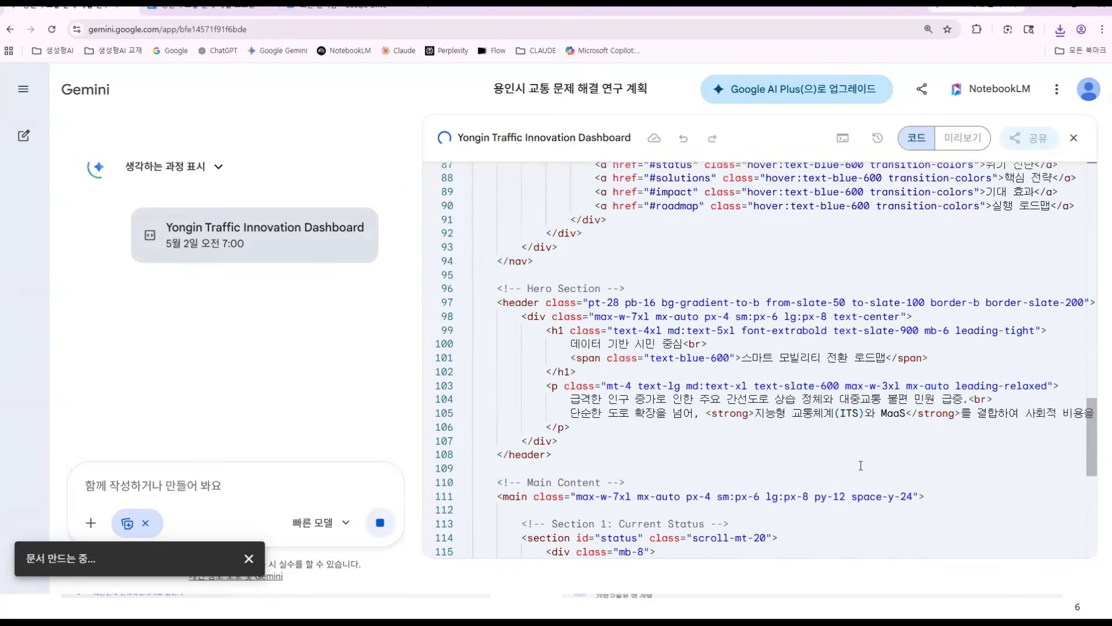
{"action": "scroll", "coordinate": [861, 465], "scroll_direction": "up", "scroll_amount": 5}
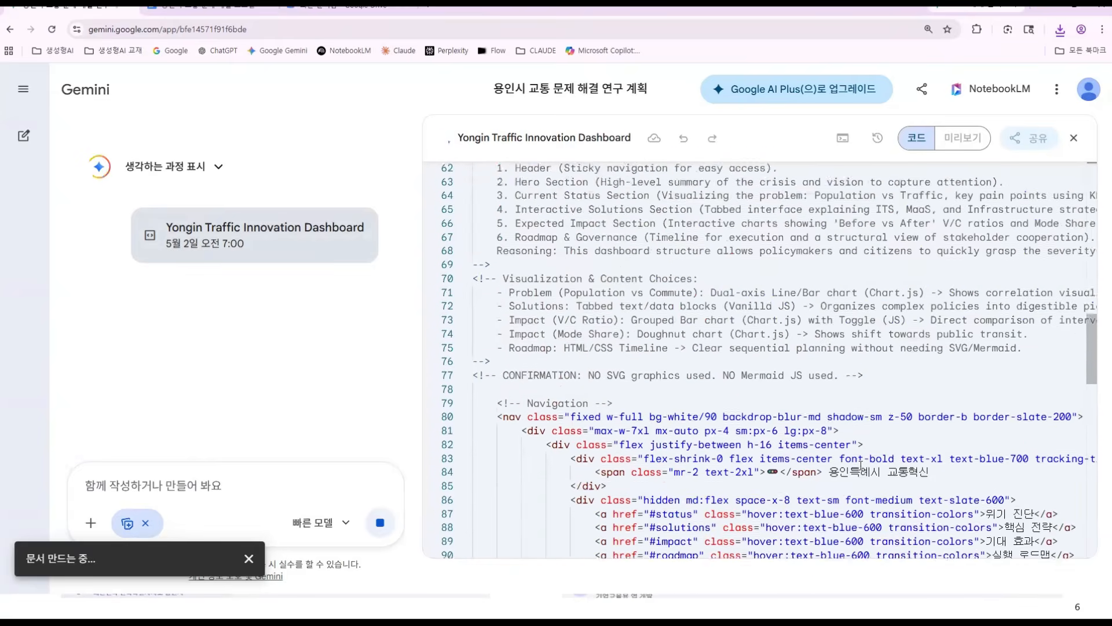
{"action": "scroll", "coordinate": [861, 465], "scroll_direction": "up", "scroll_amount": 5}
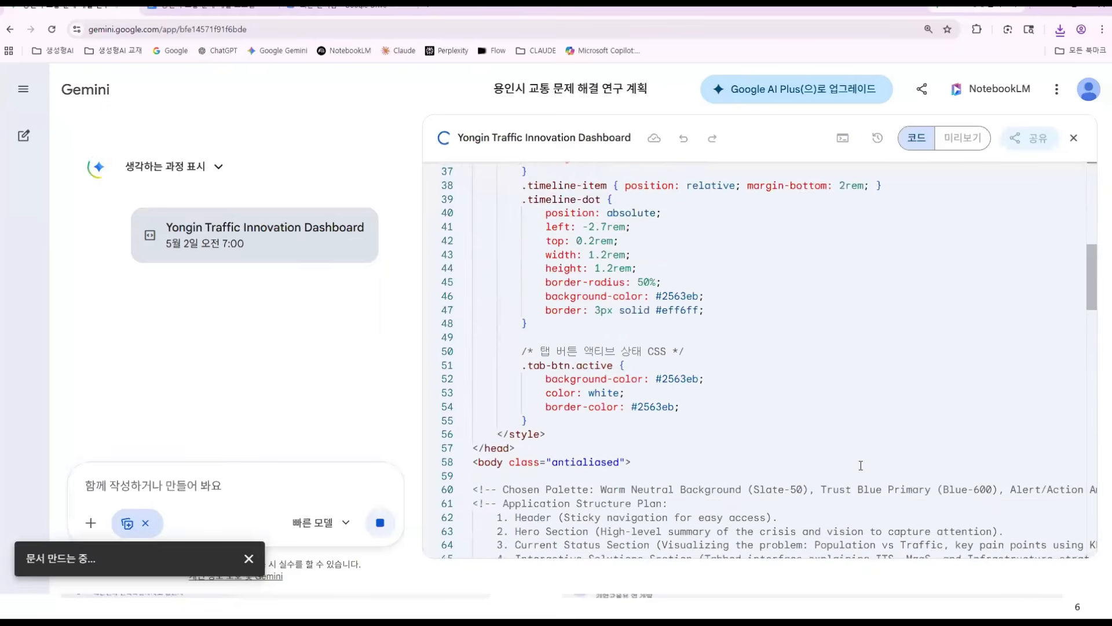
{"action": "scroll", "coordinate": [861, 465], "scroll_direction": "up", "scroll_amount": 5}
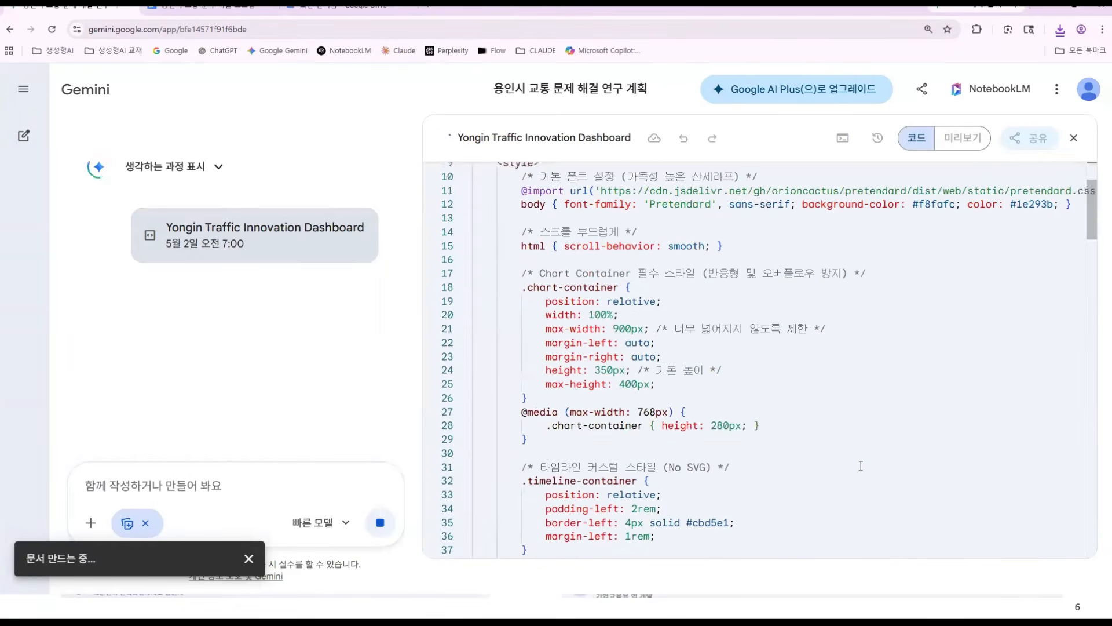
{"action": "scroll", "coordinate": [861, 465], "scroll_direction": "up", "scroll_amount": 2}
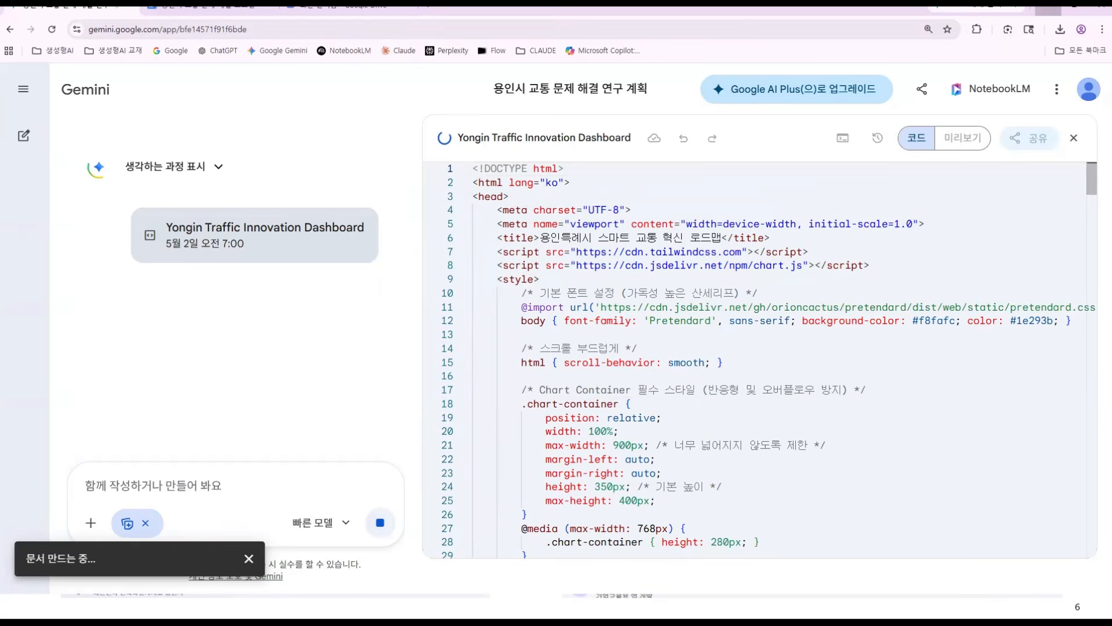
{"action": "left_click", "coordinate": [1054, 13]}
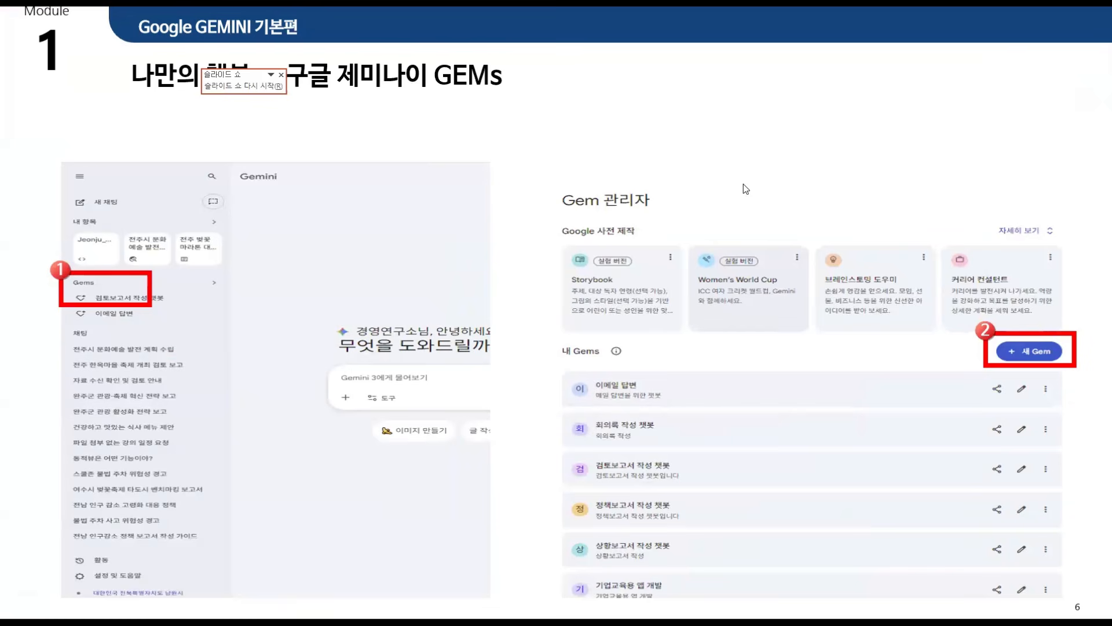
{"action": "key", "text": "Right"}
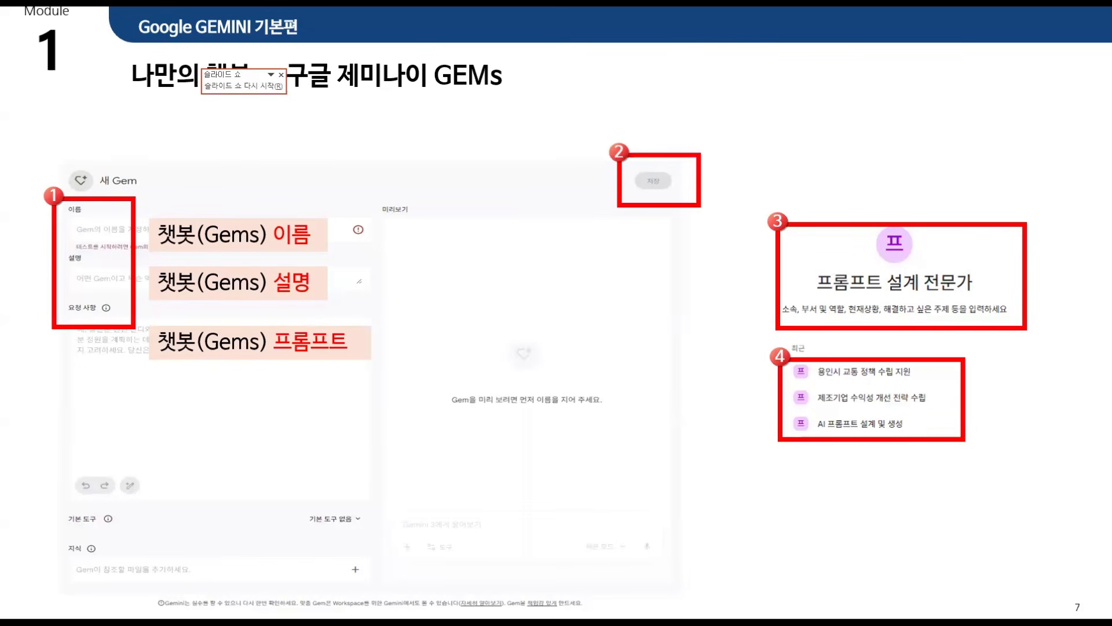
{"action": "key", "text": "Right"}
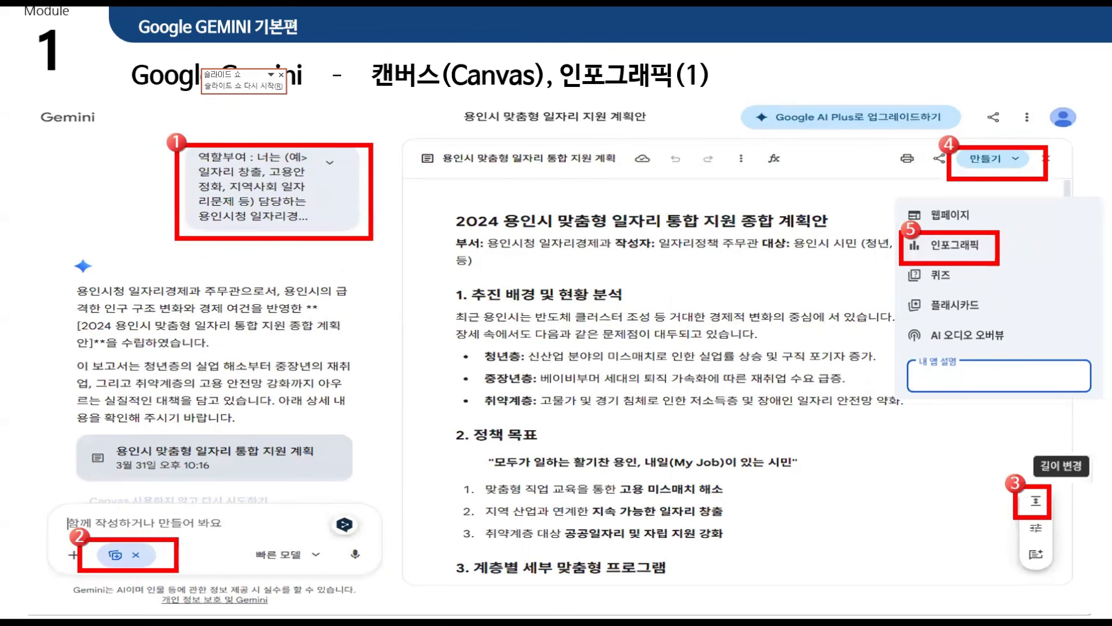
{"action": "key", "text": "Right"}
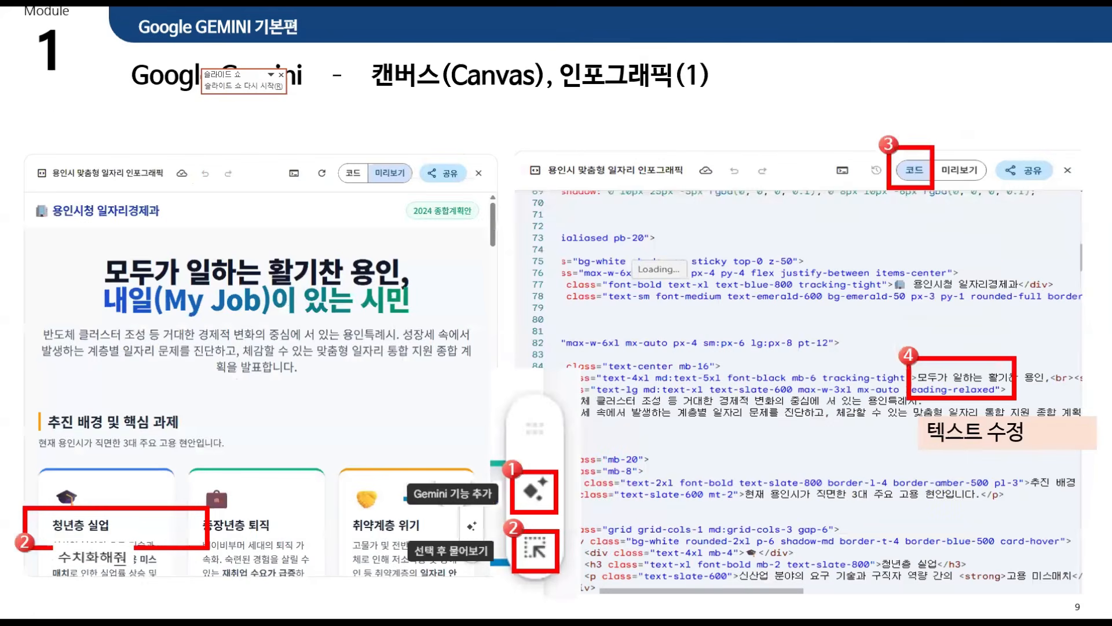